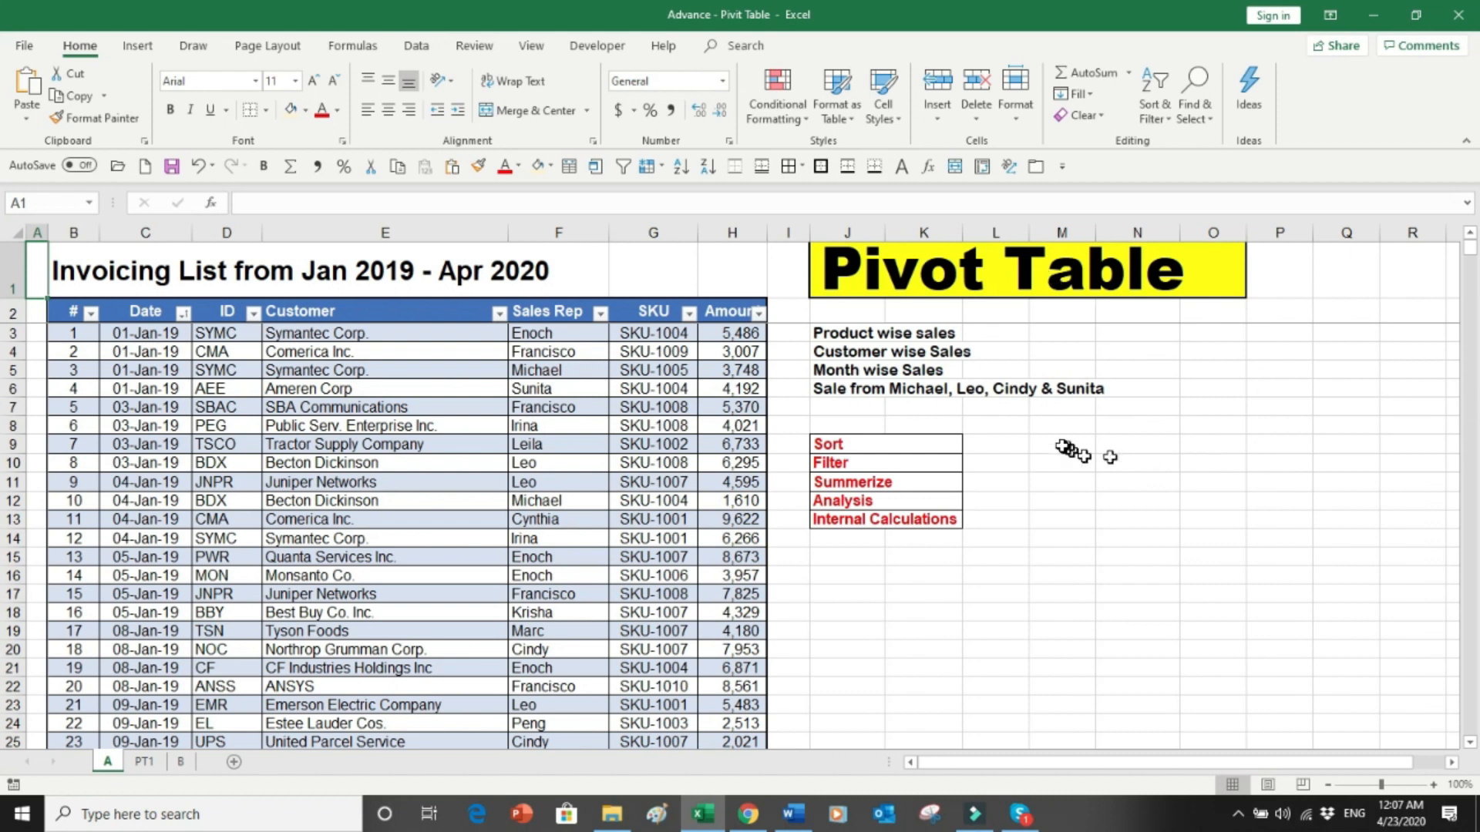
Switch to the PT1 sheet containing the pivot table.
drag(1013, 443, 917, 521)
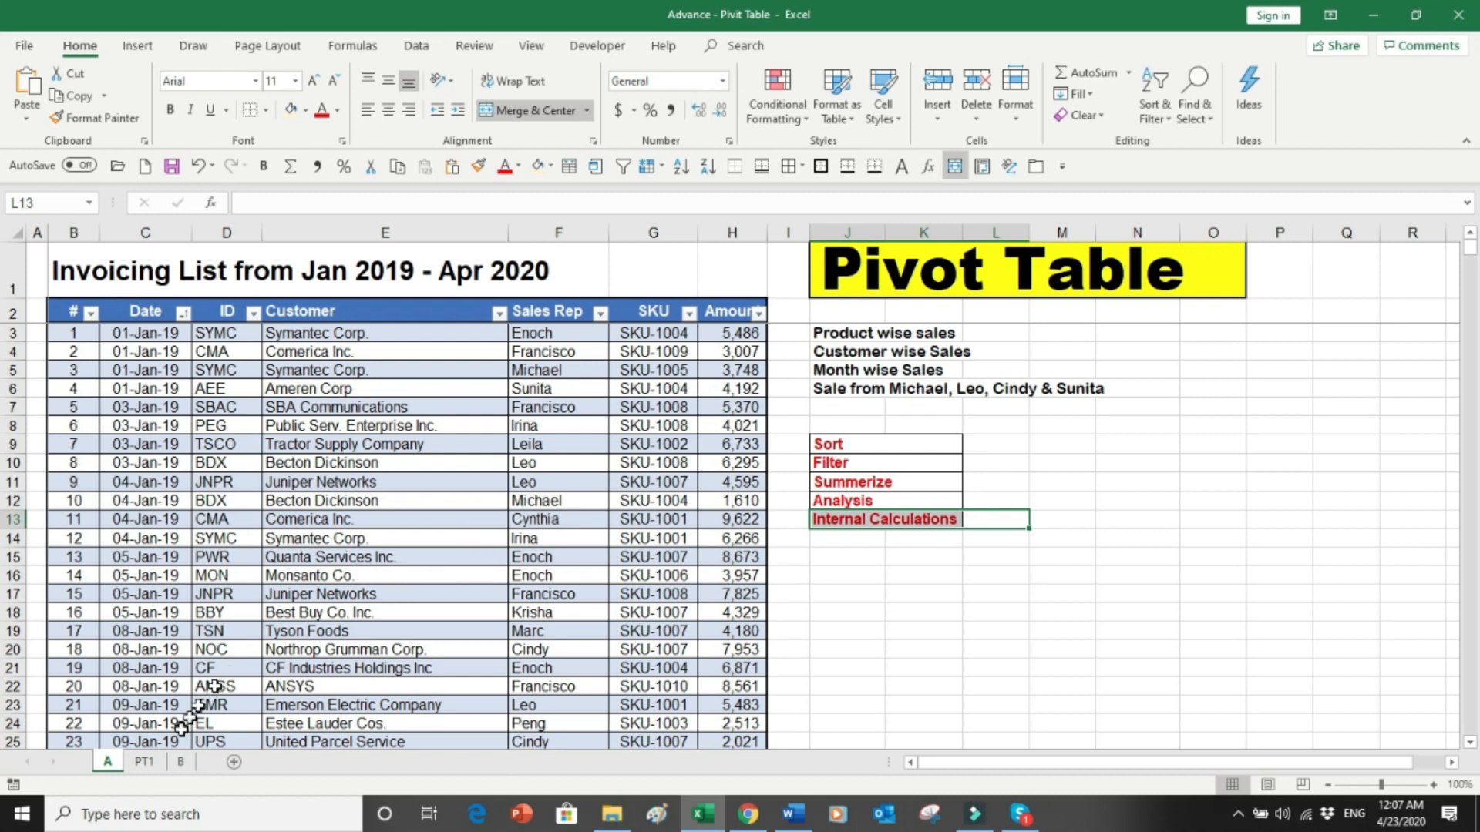
click(145, 761)
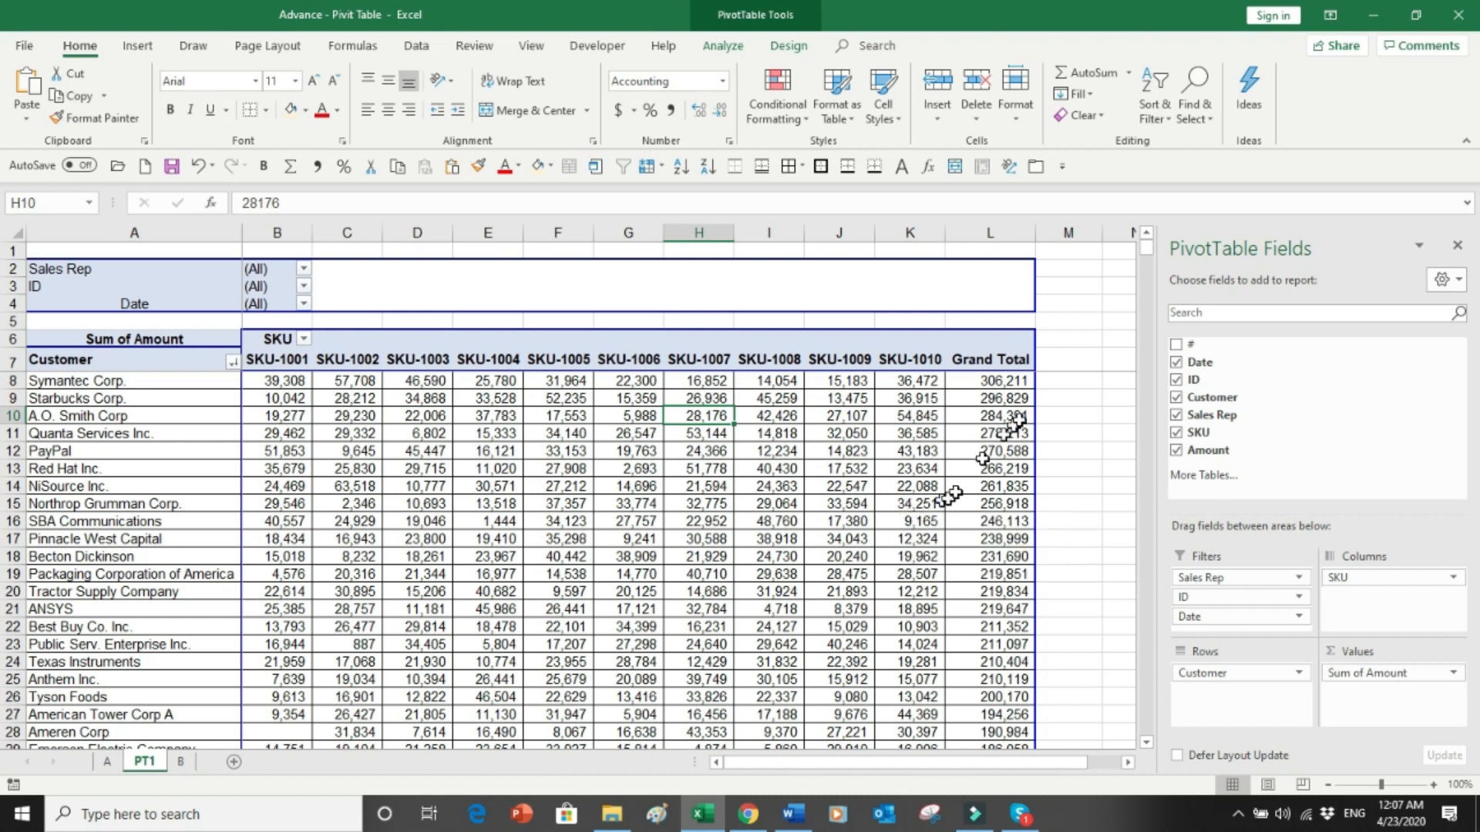
Calculate 2% of the Grand Total in M8 with =L8*0.02 and fill the formula down to M17.
click(1048, 380)
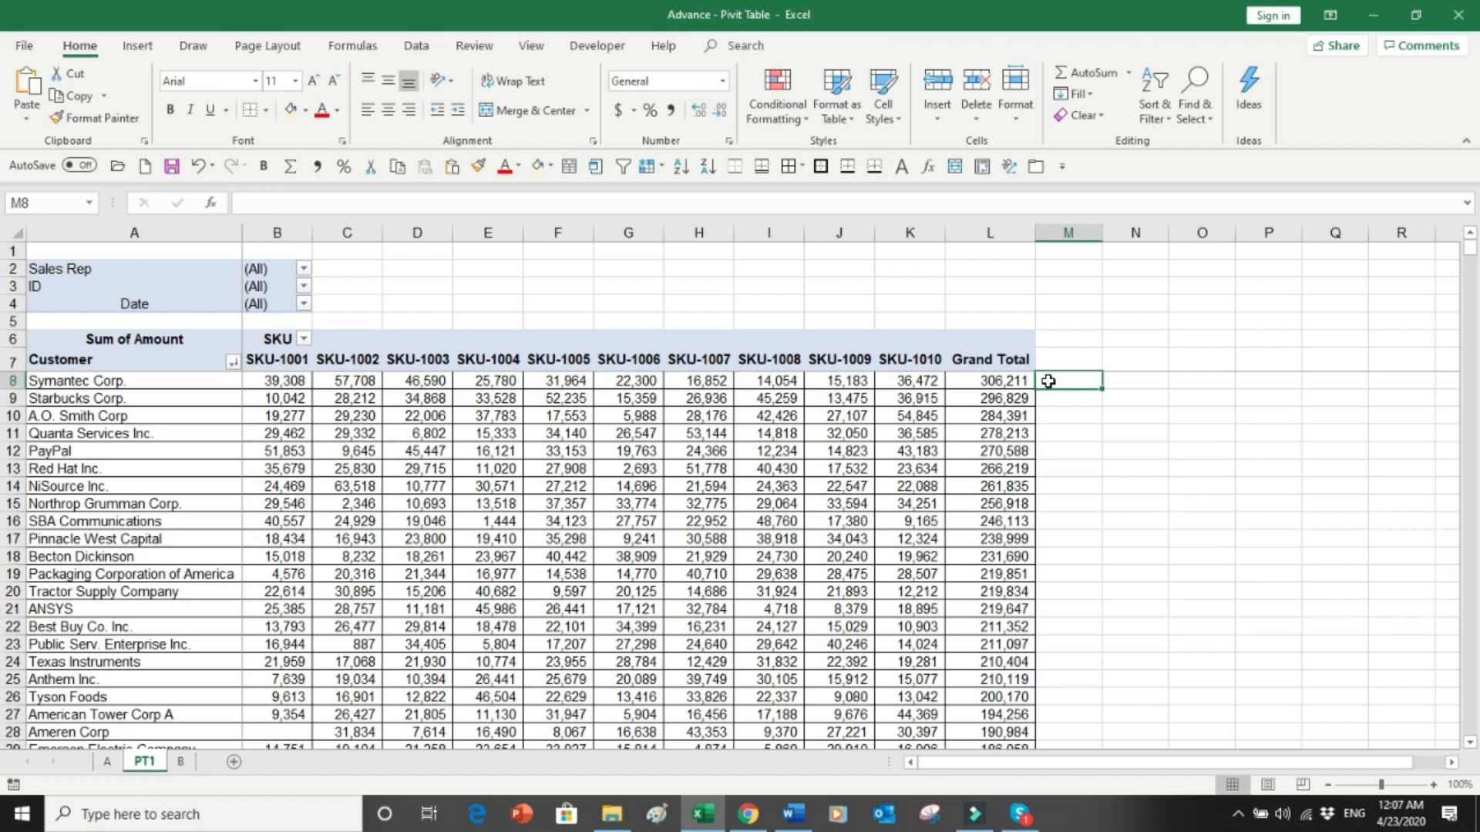
text(=)
key(Left)
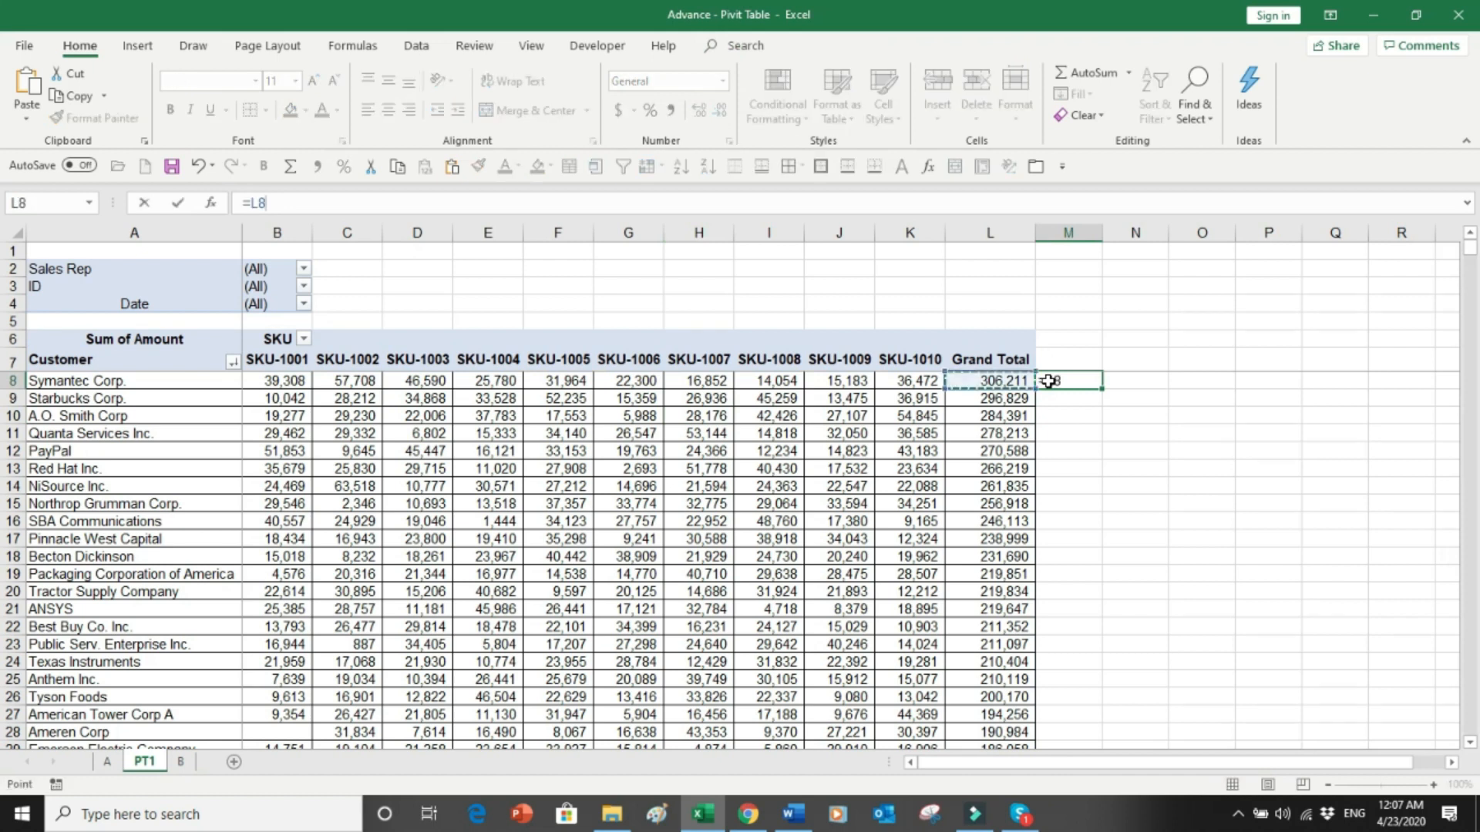
text(*)
key(Return)
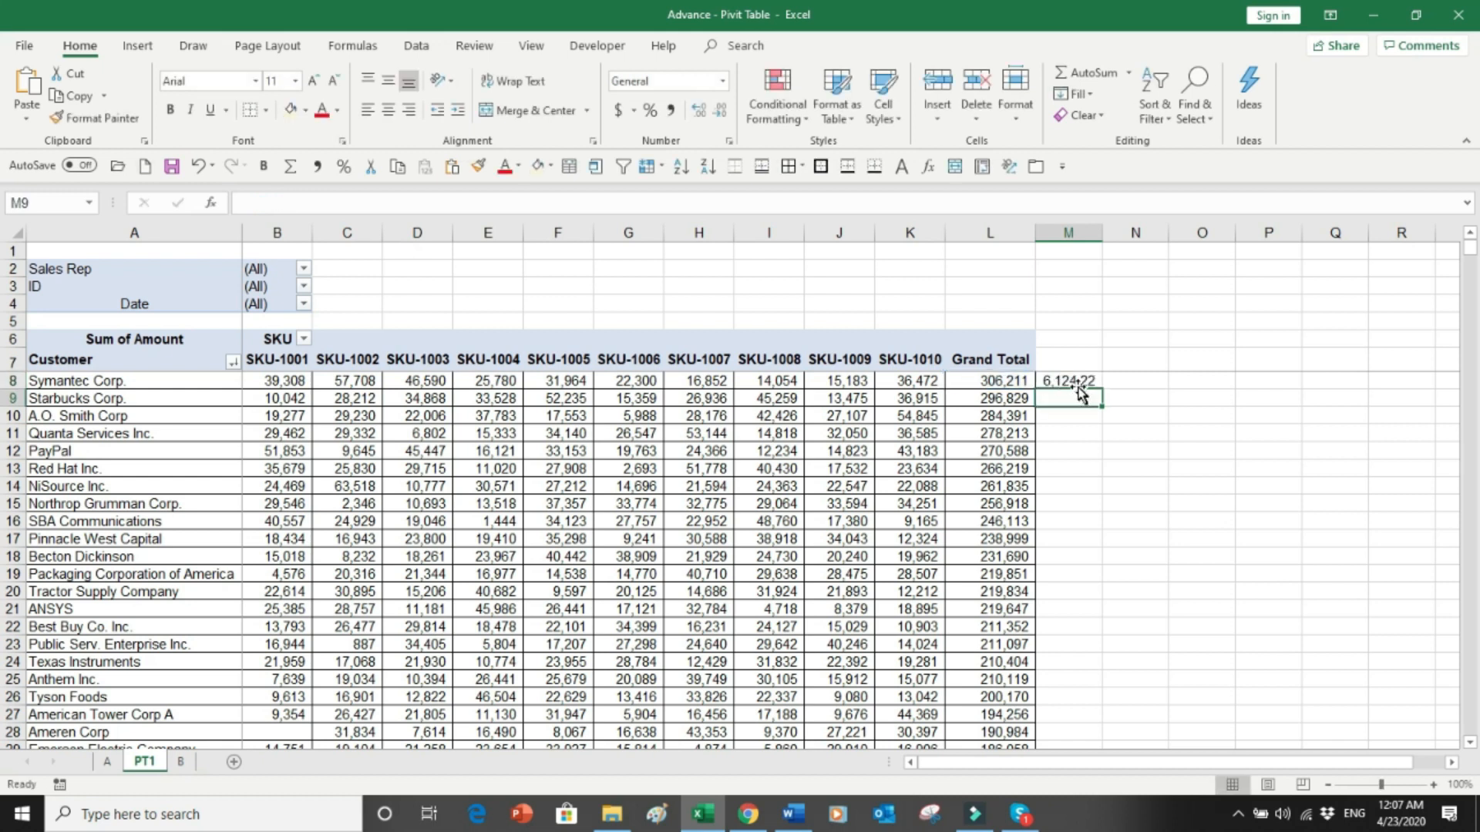
click(1086, 383)
drag(1102, 389, 1095, 552)
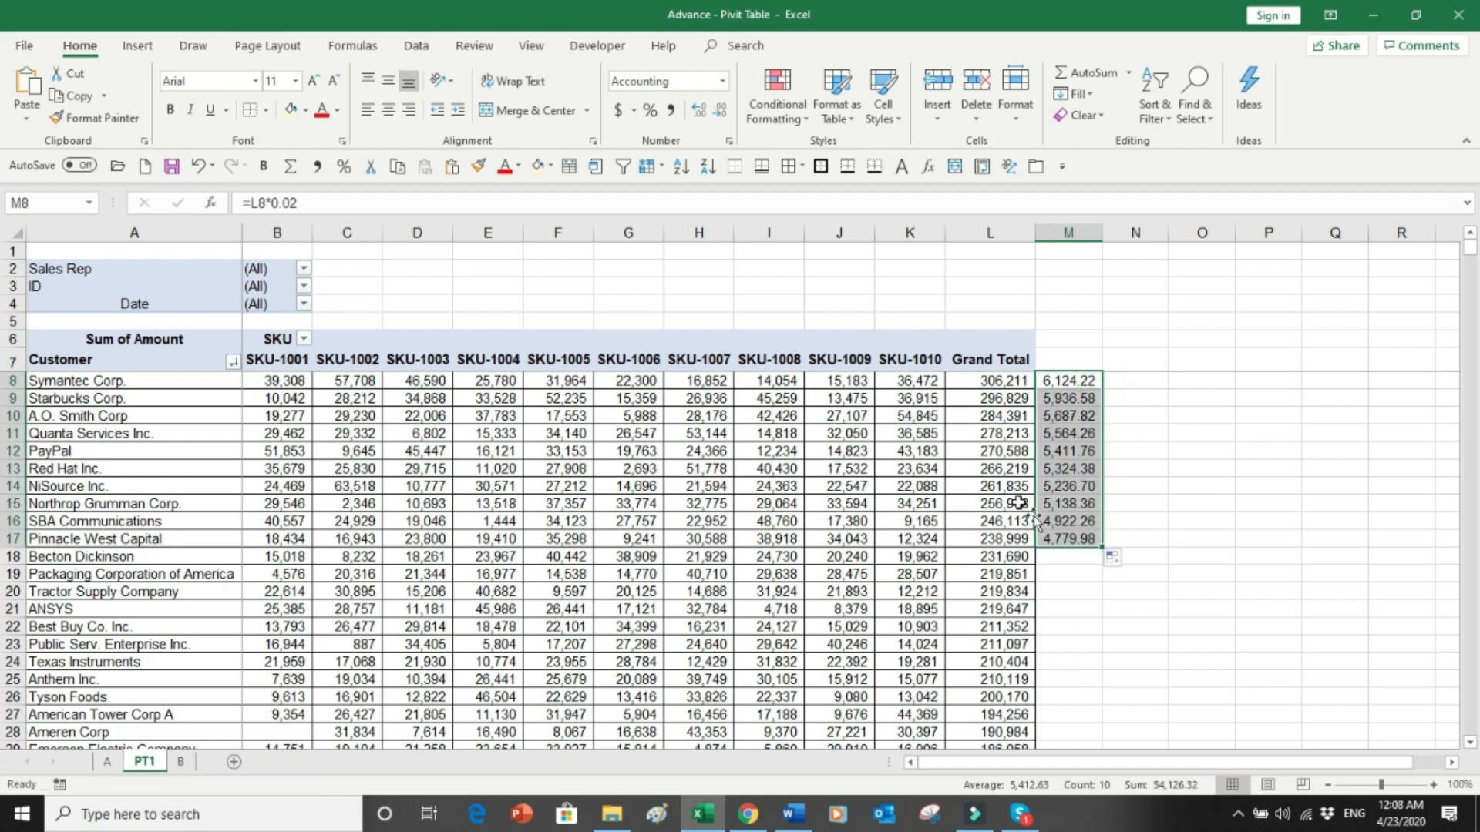
Move the SKU field from Columns to Filters and clear the formulas from M8:M18.
click(967, 452)
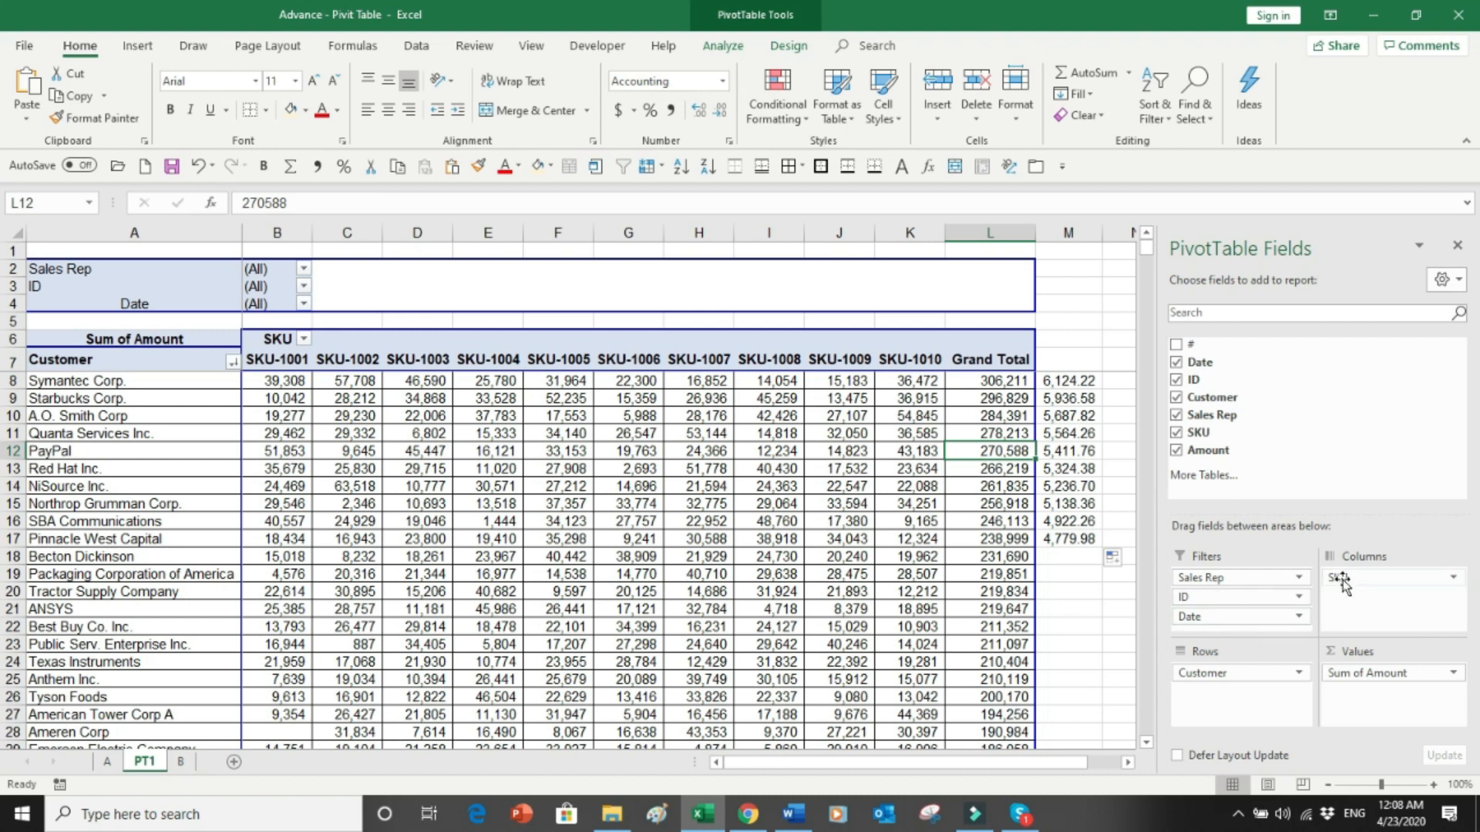
drag(1341, 584, 1246, 616)
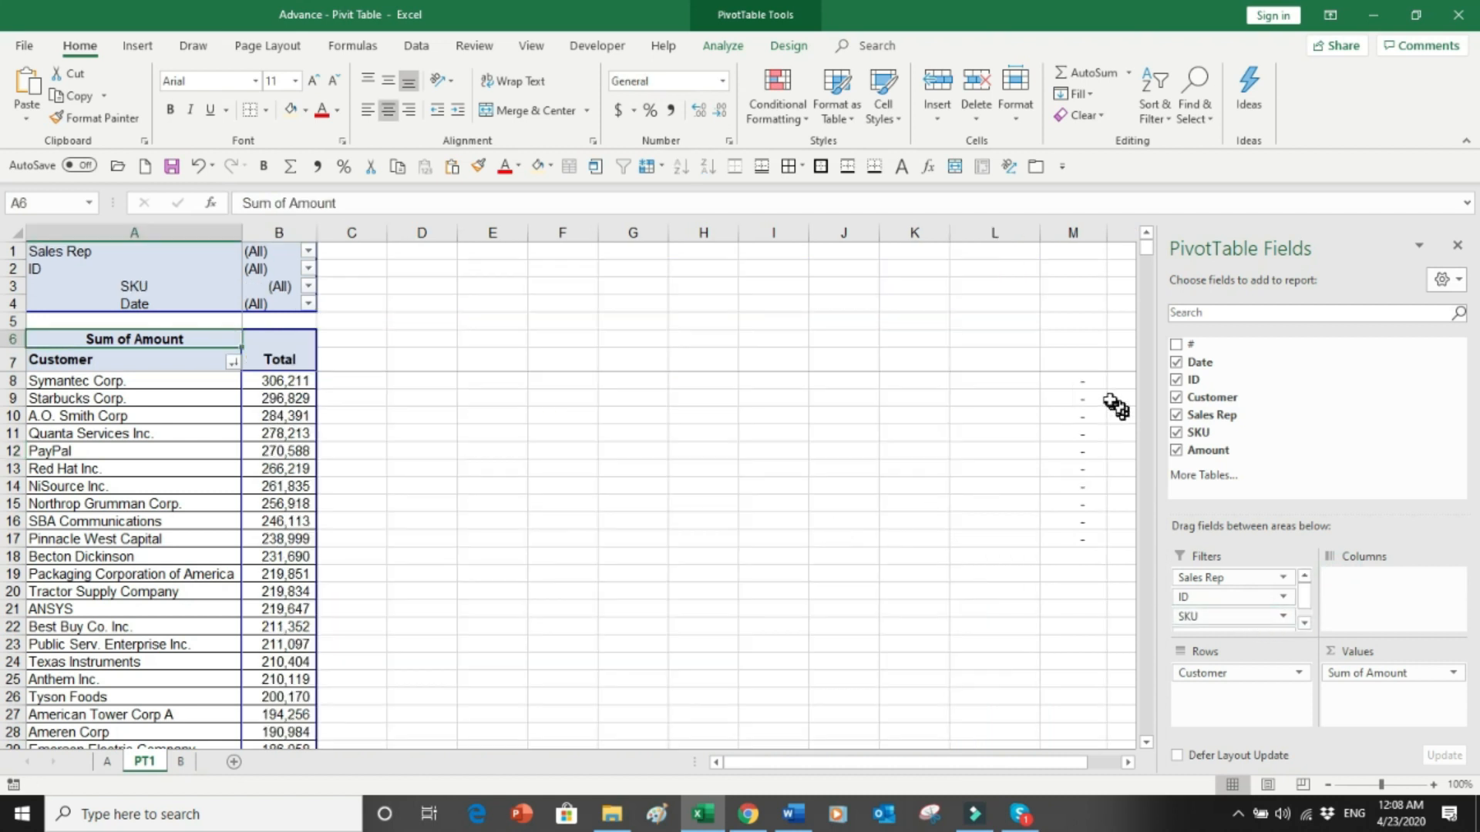
drag(1083, 383, 1085, 557)
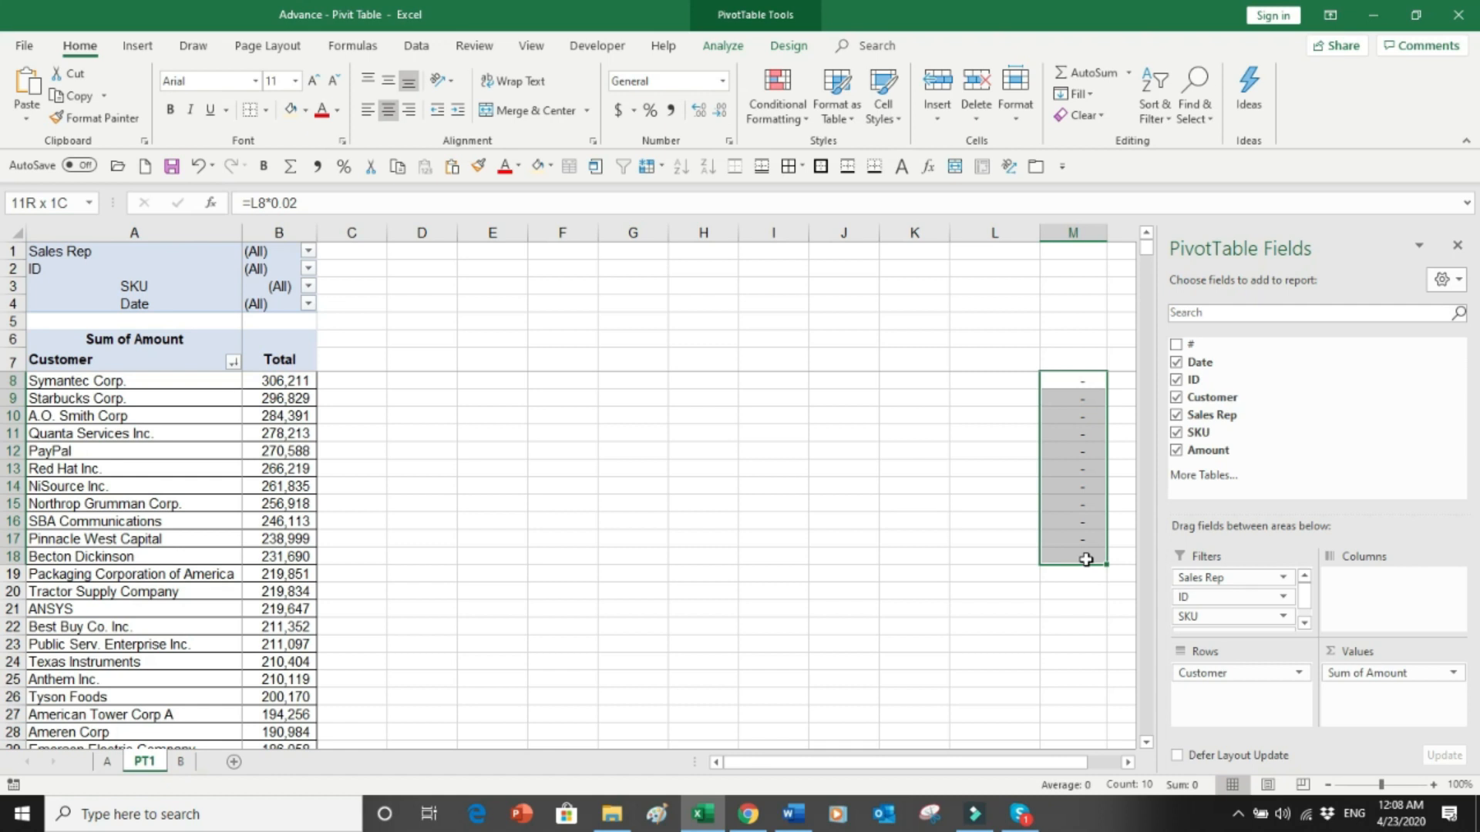
drag(1085, 559, 1086, 560)
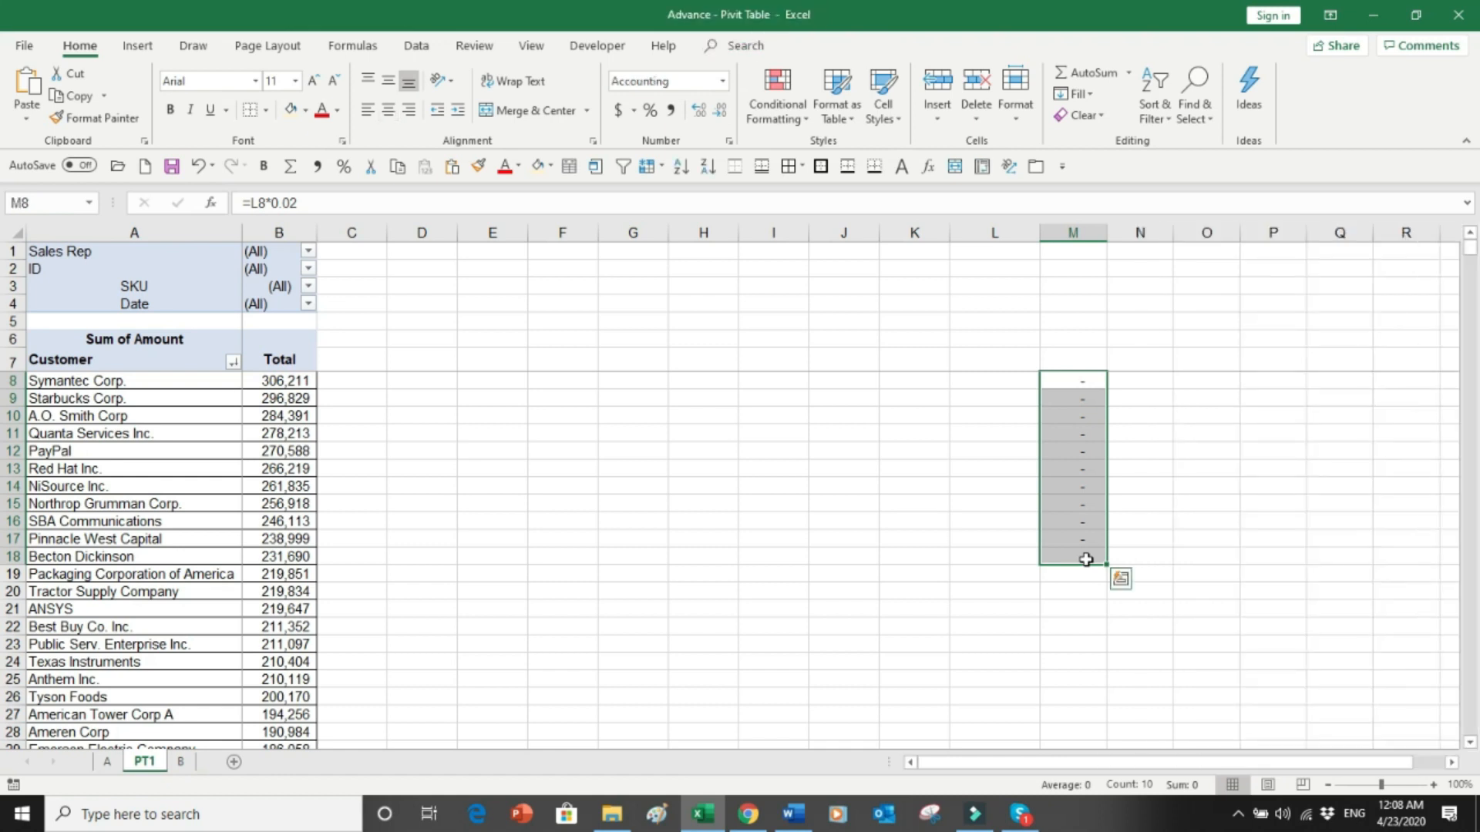
key(Delete)
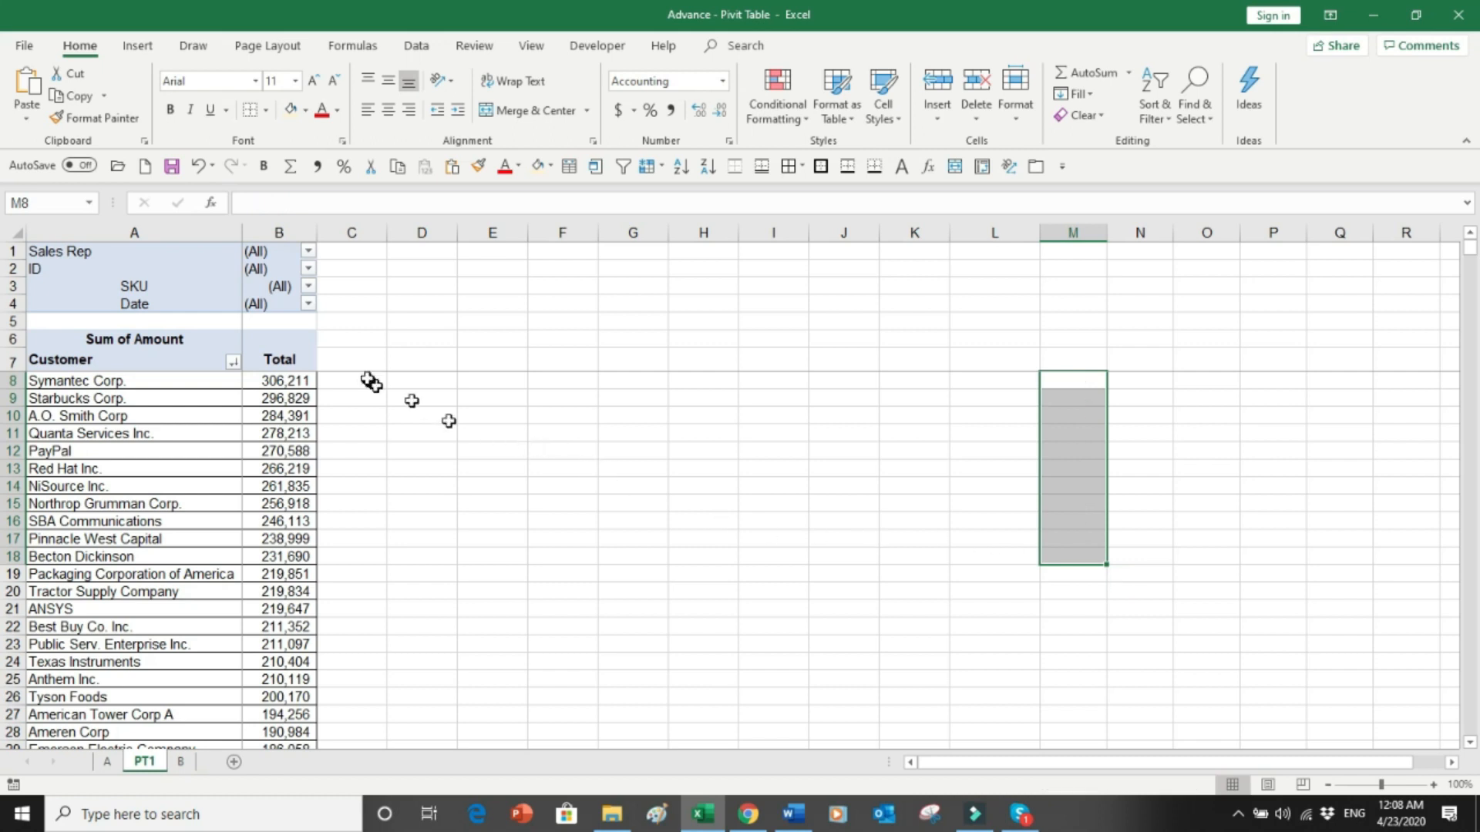
Return the SKU field from Filters to the Columns area of the pivot table.
click(304, 399)
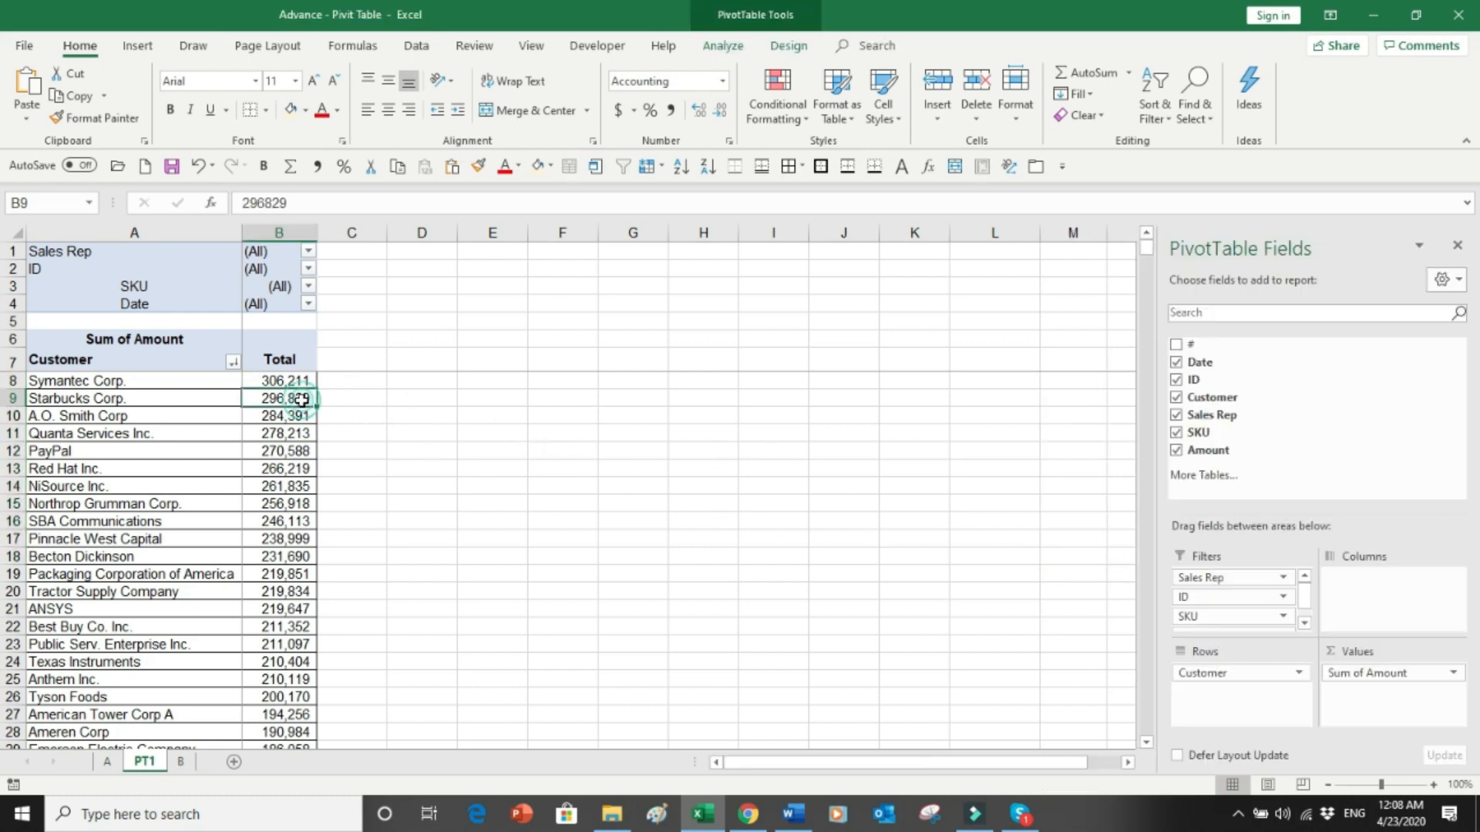
drag(1191, 616, 1334, 592)
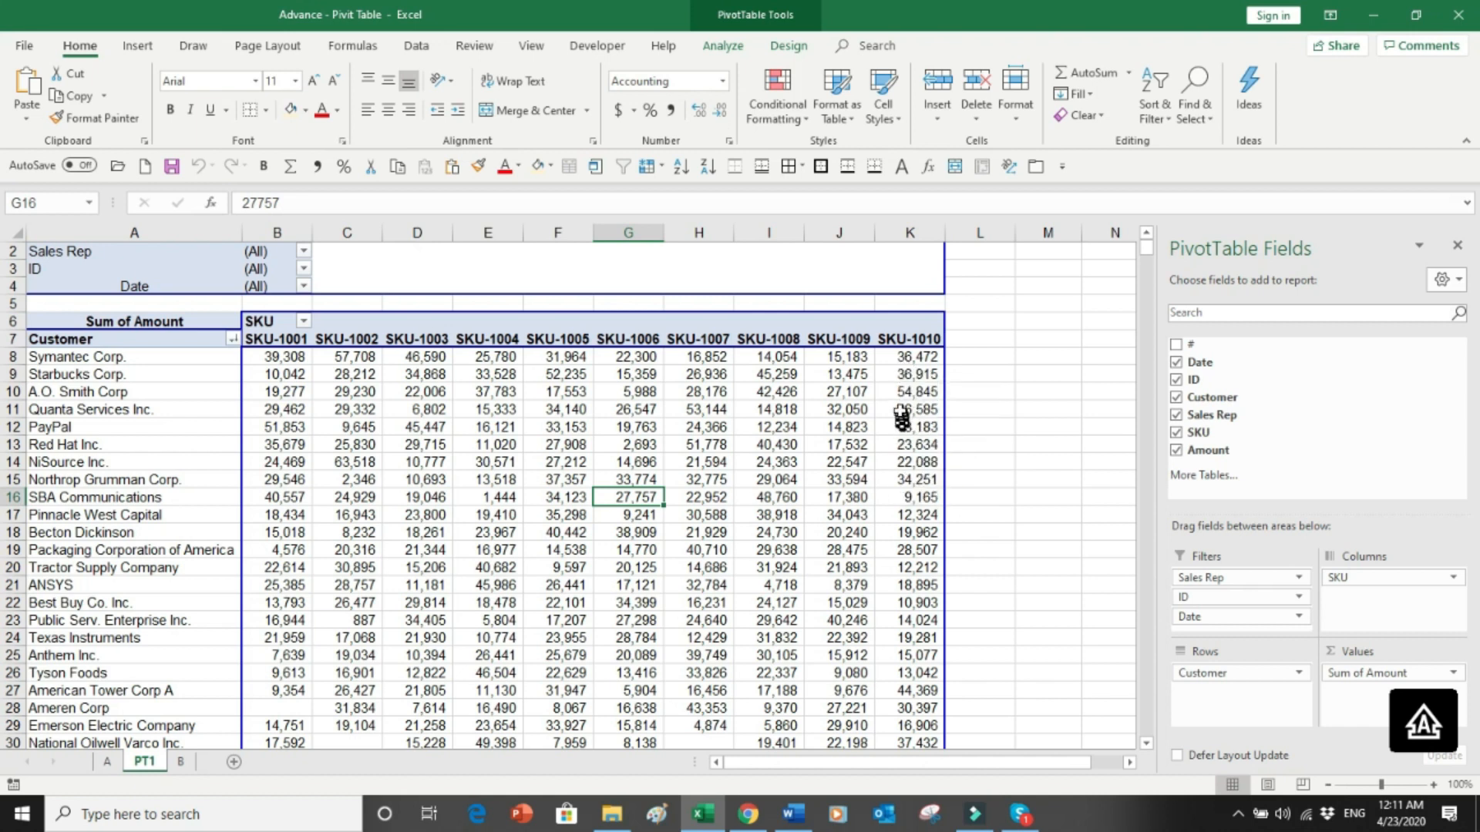
Turn on the pivot table's grand totals for both rows and columns.
click(791, 49)
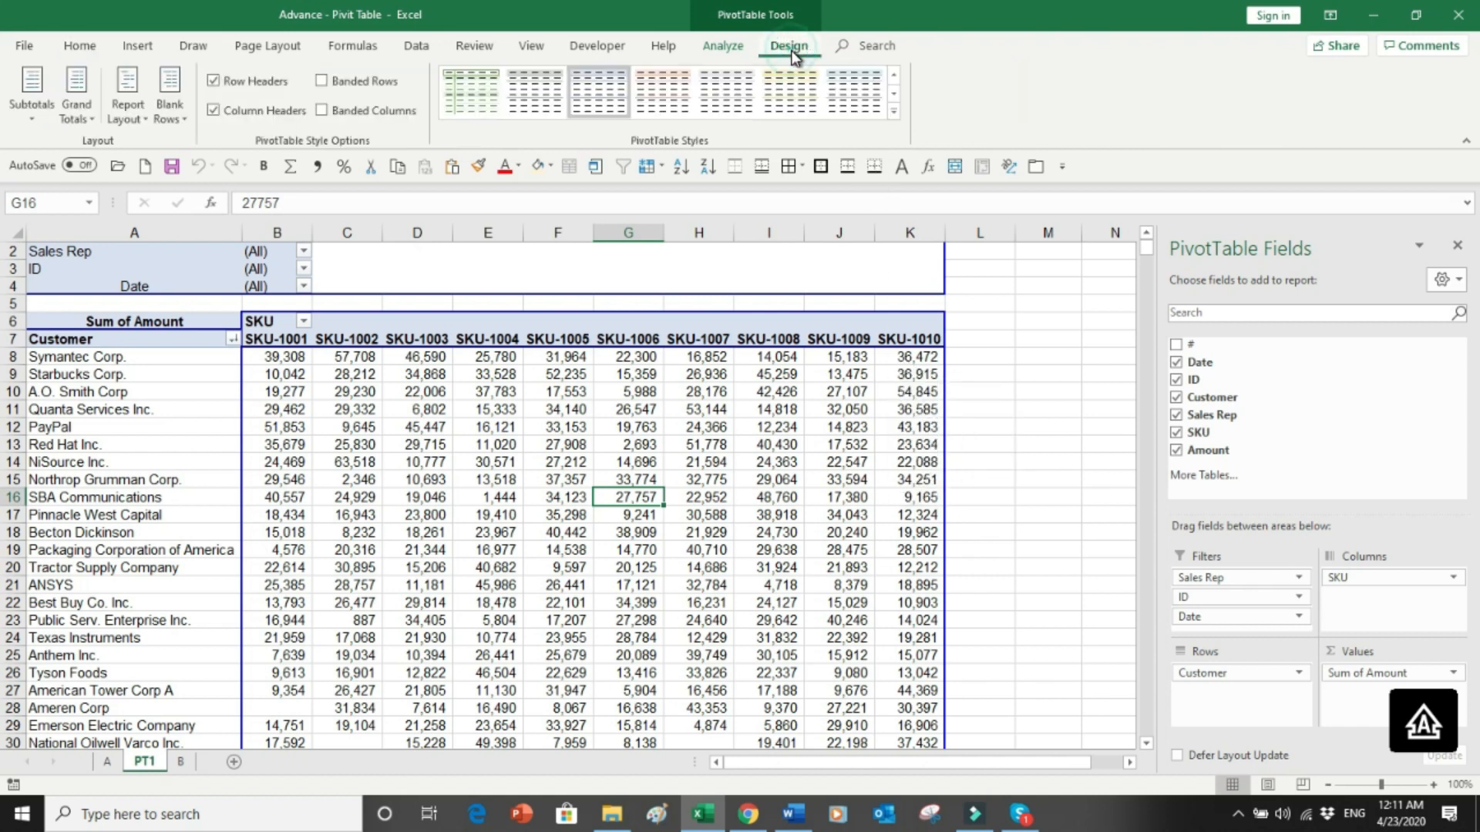
click(91, 118)
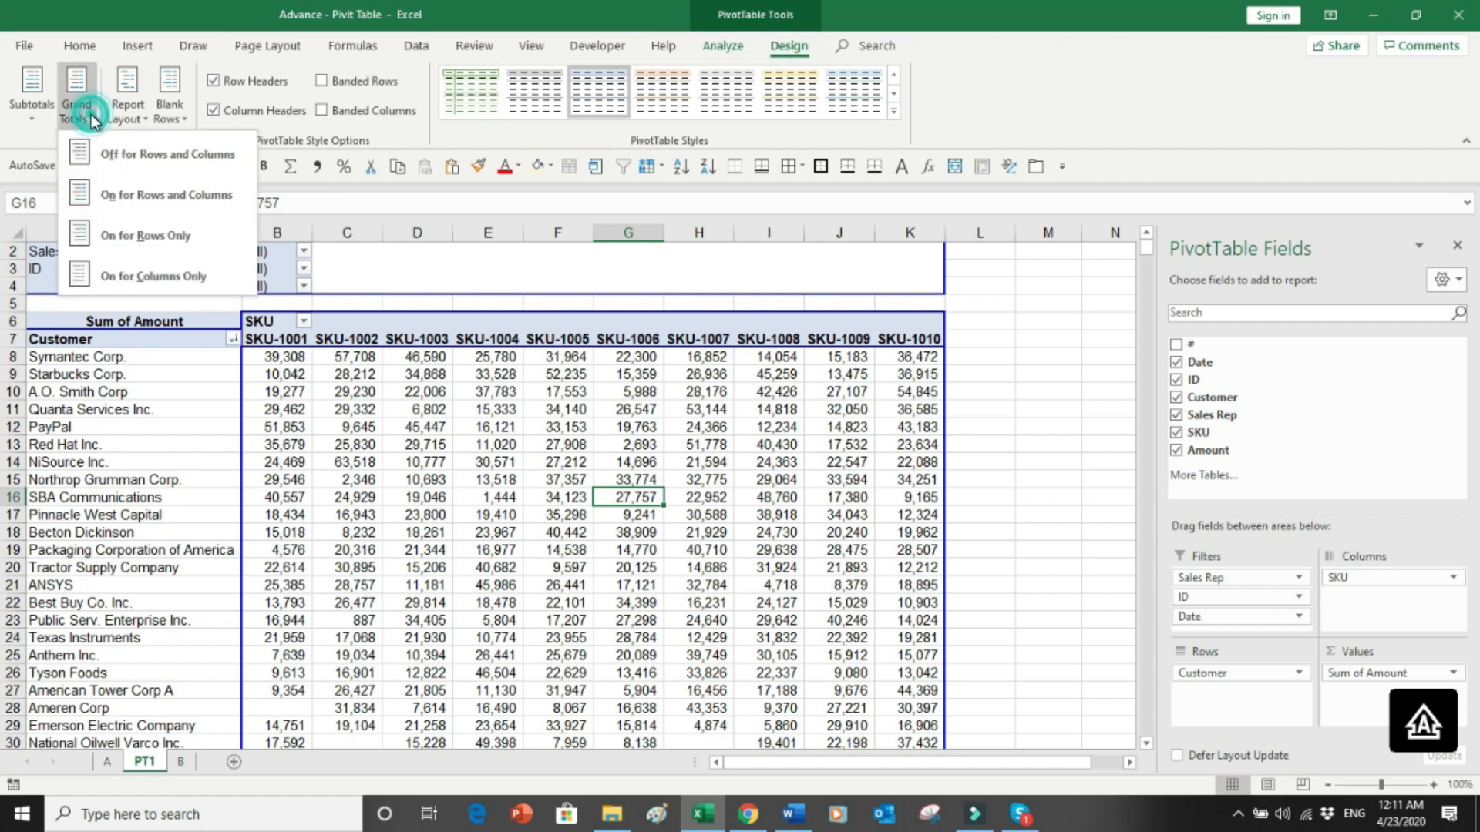
click(158, 197)
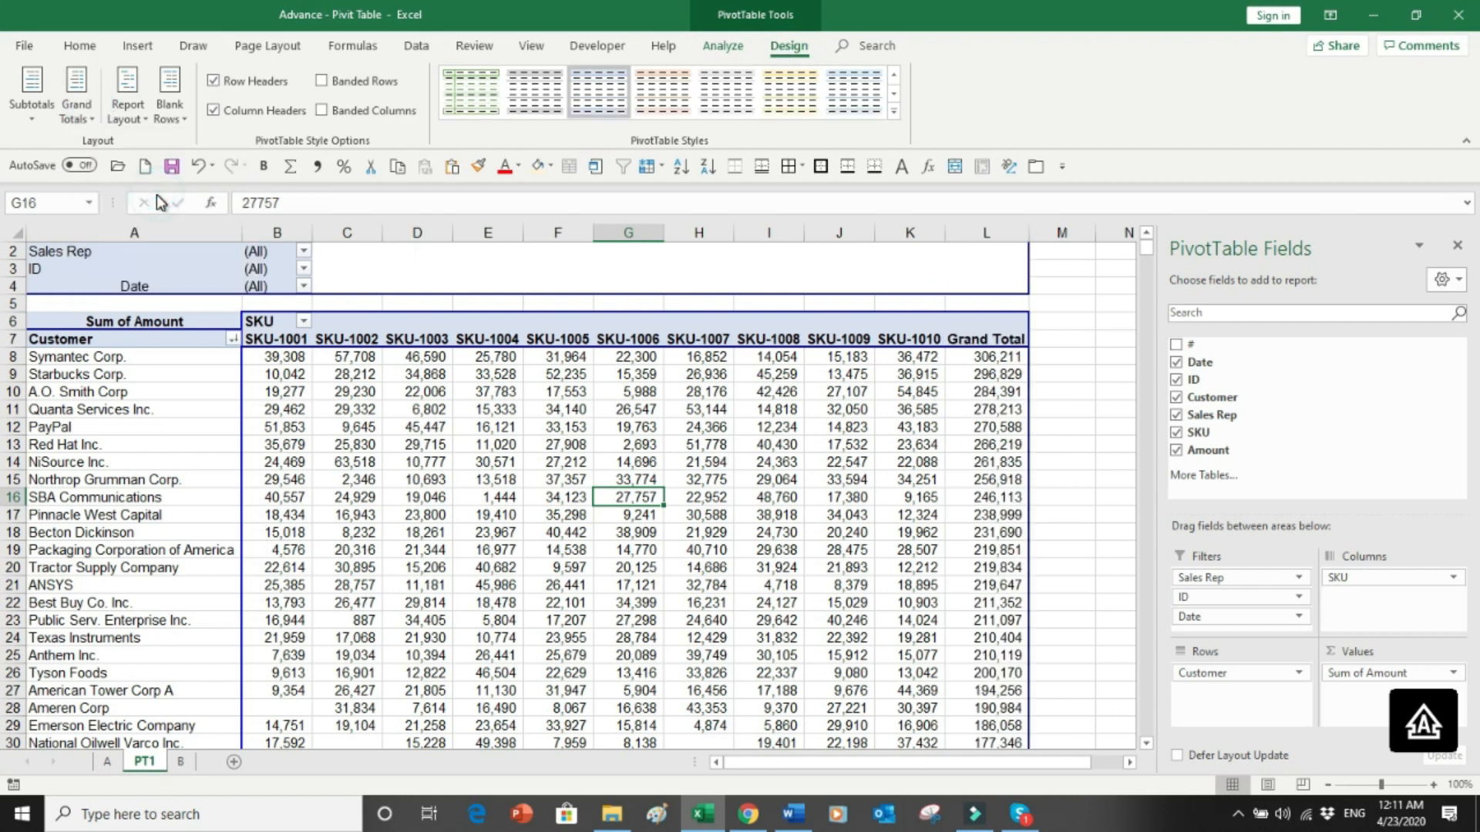
Examine the Grand Total column from its header down to the last row.
click(973, 373)
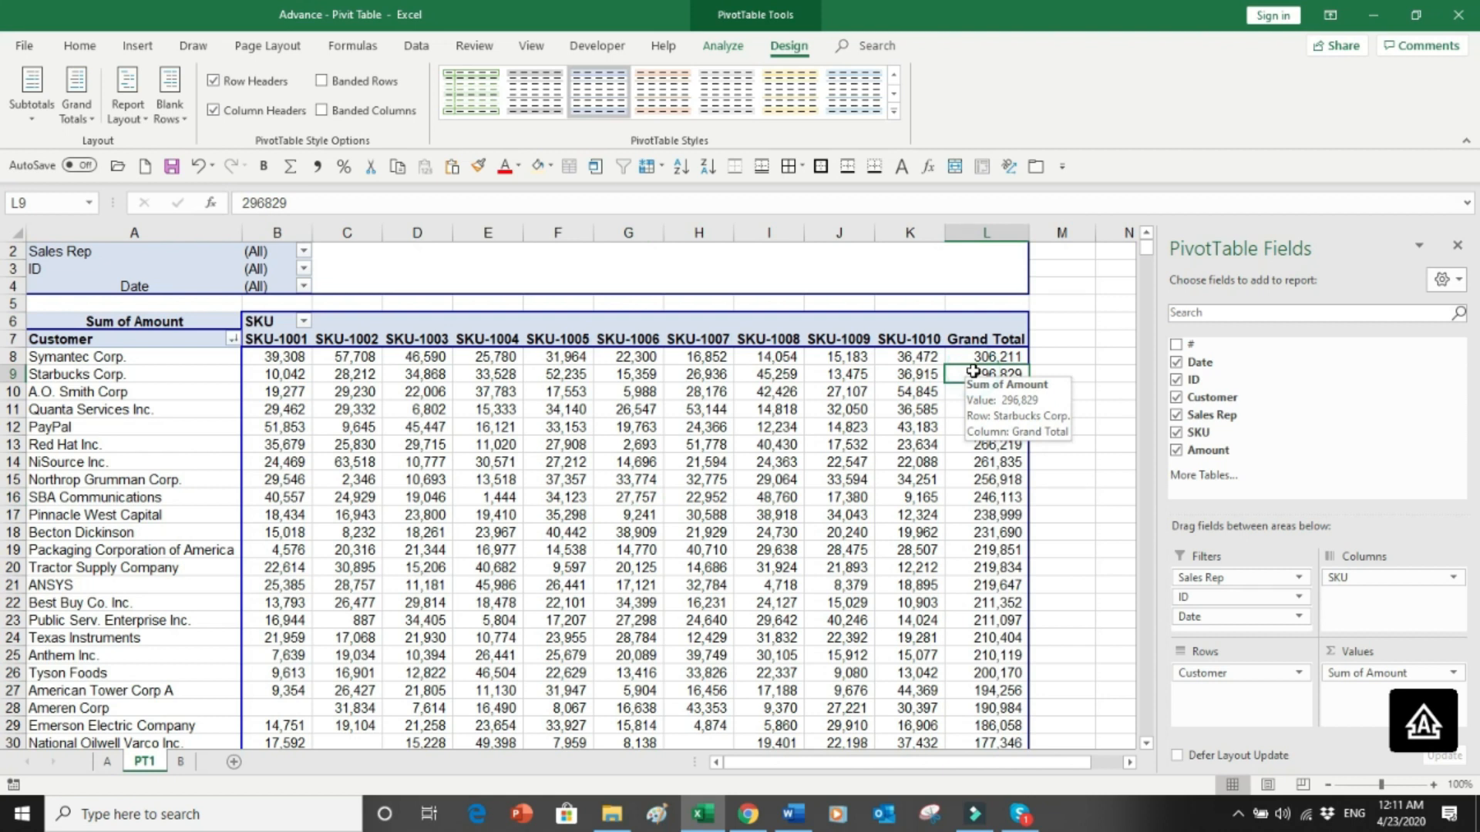
key(ctrl+Down)
key(Down)
key(Up)
key(Up)
key(ctrl+Up)
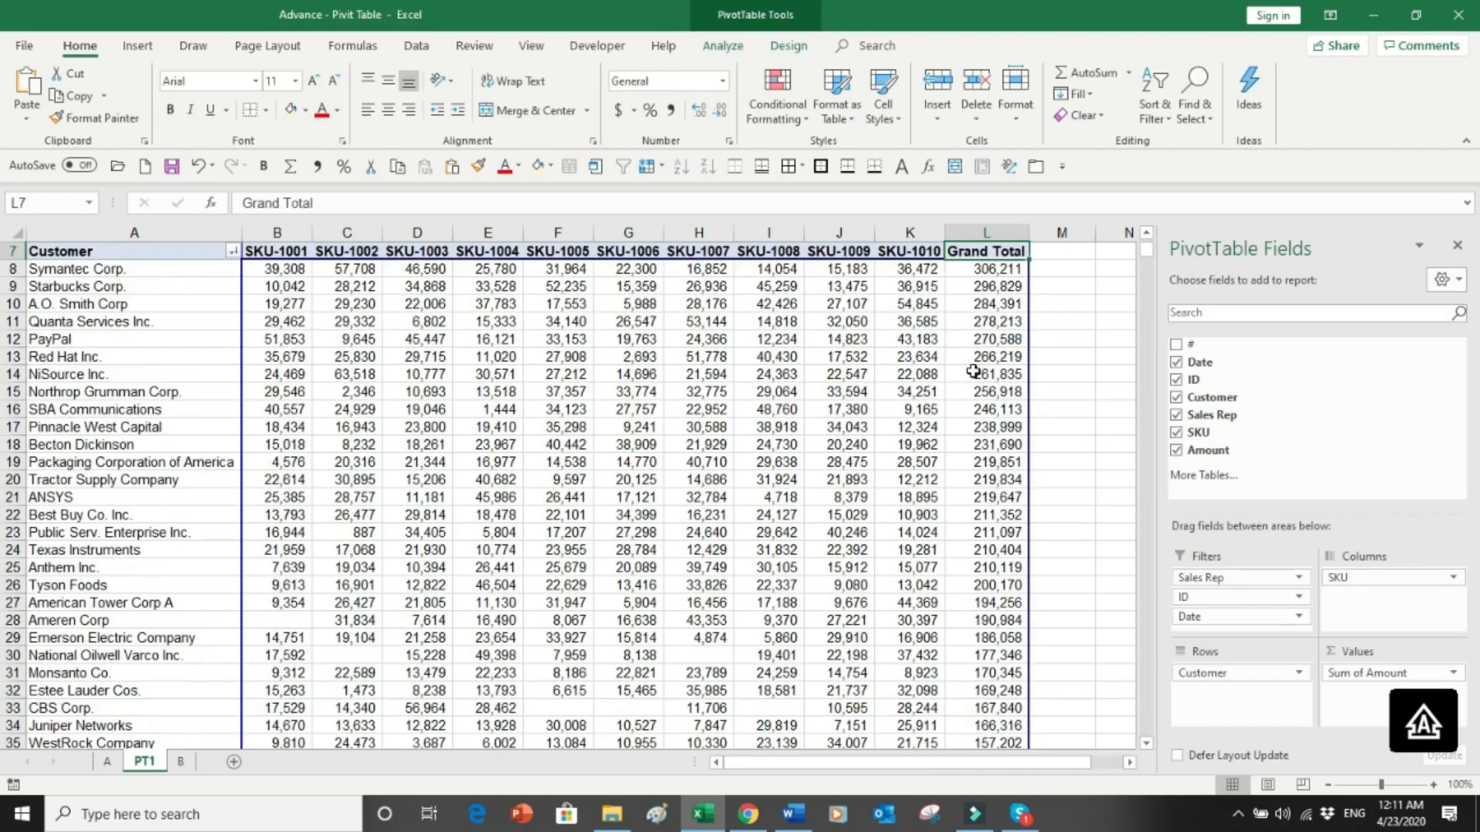
scroll(972, 372, up, 1)
Move the SKU field to Filters, enter =B8*0.02 in C8 and fill the formula down to C15.
click(996, 464)
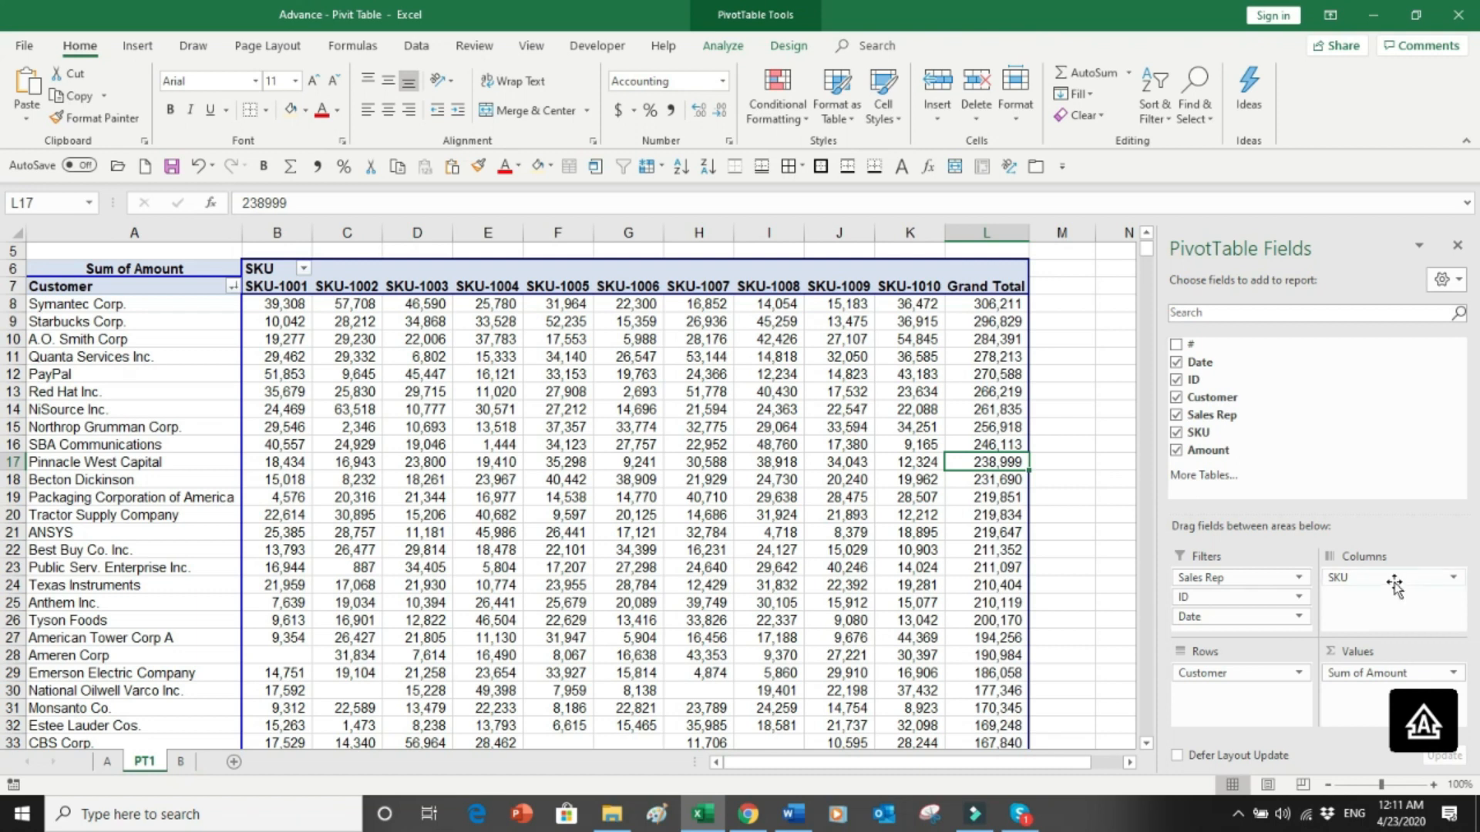
drag(1390, 586, 1272, 613)
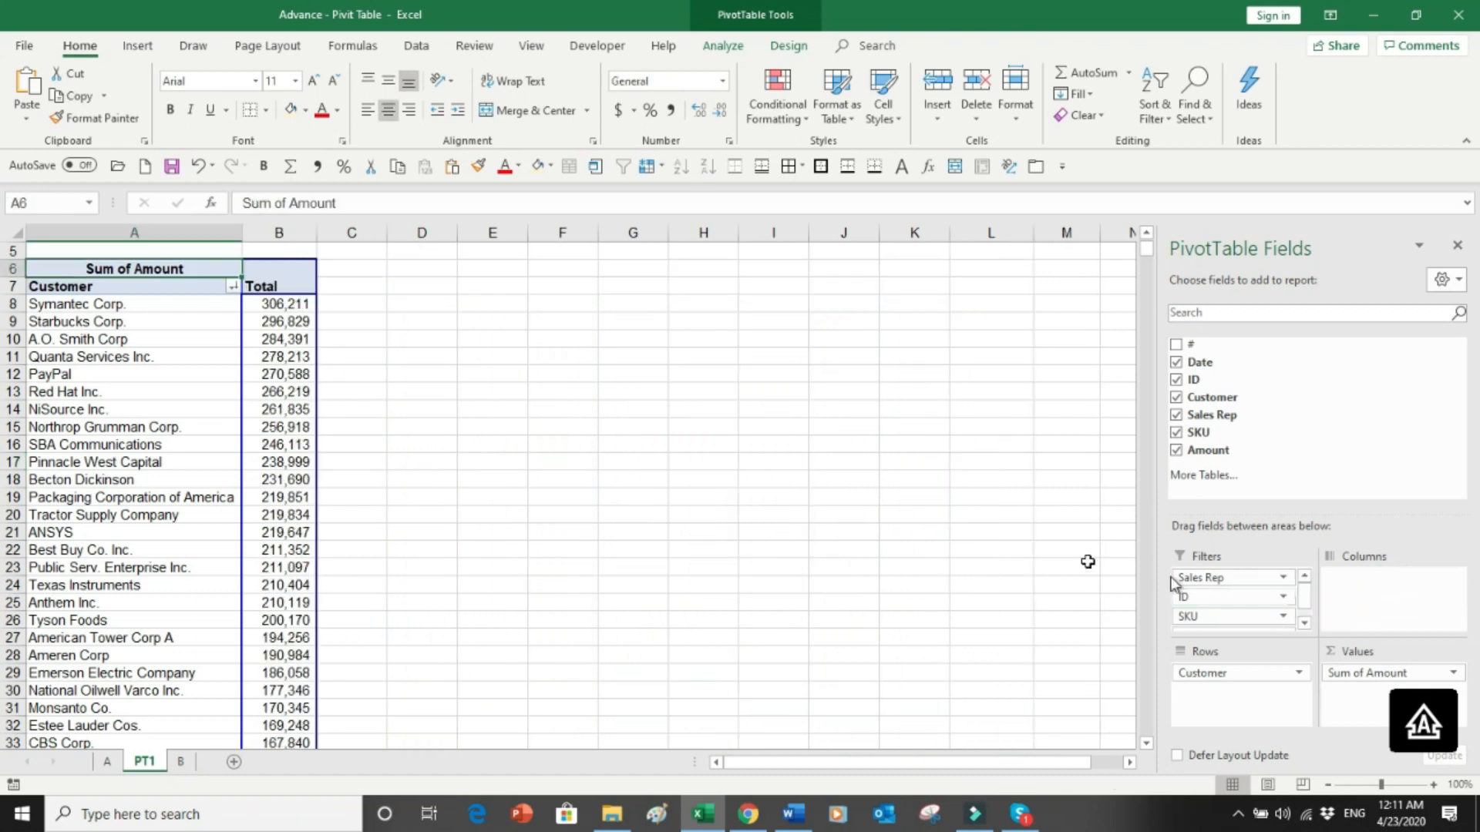
click(369, 307)
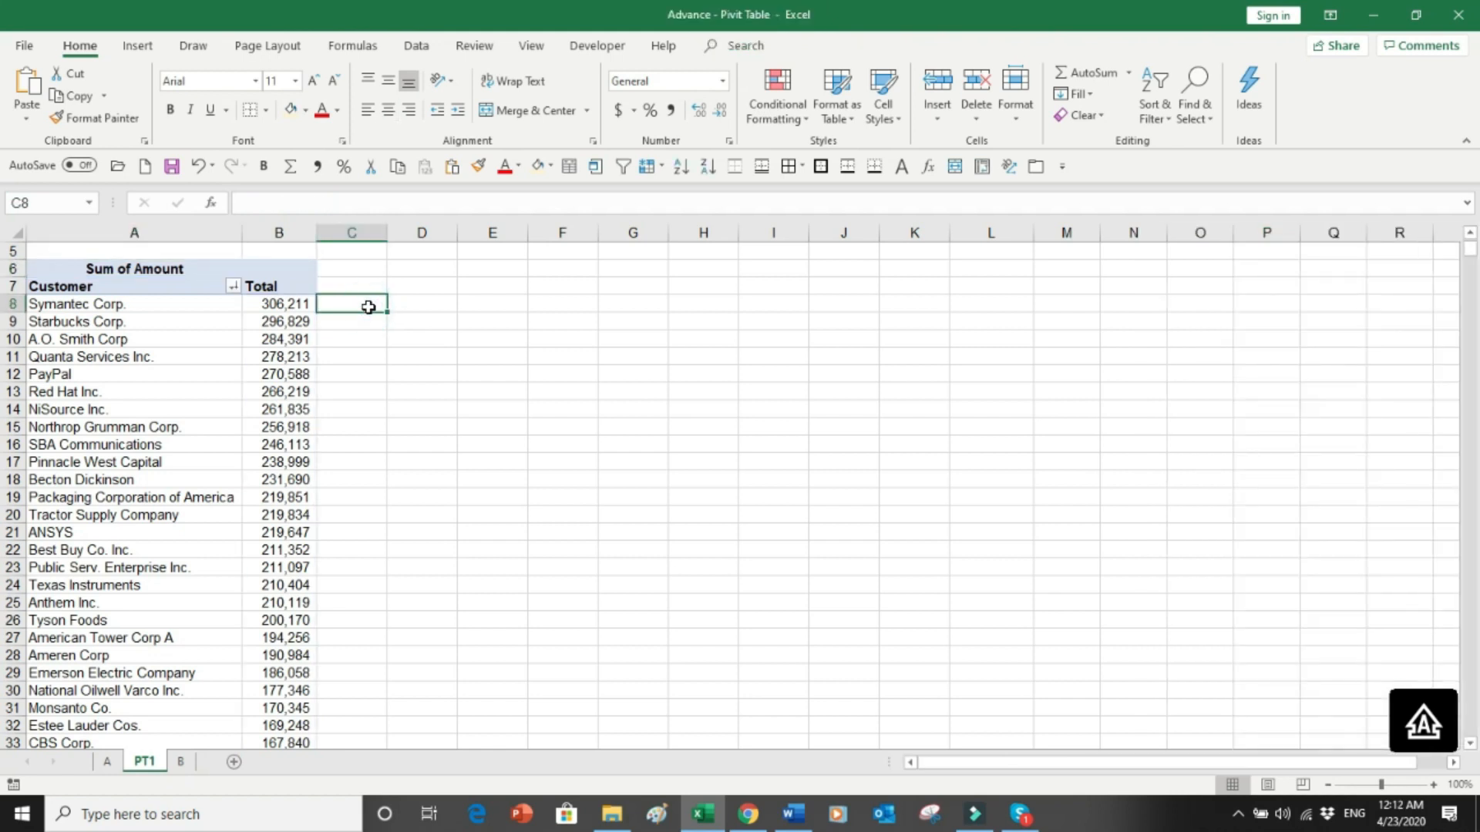
text(=)
key(Left)
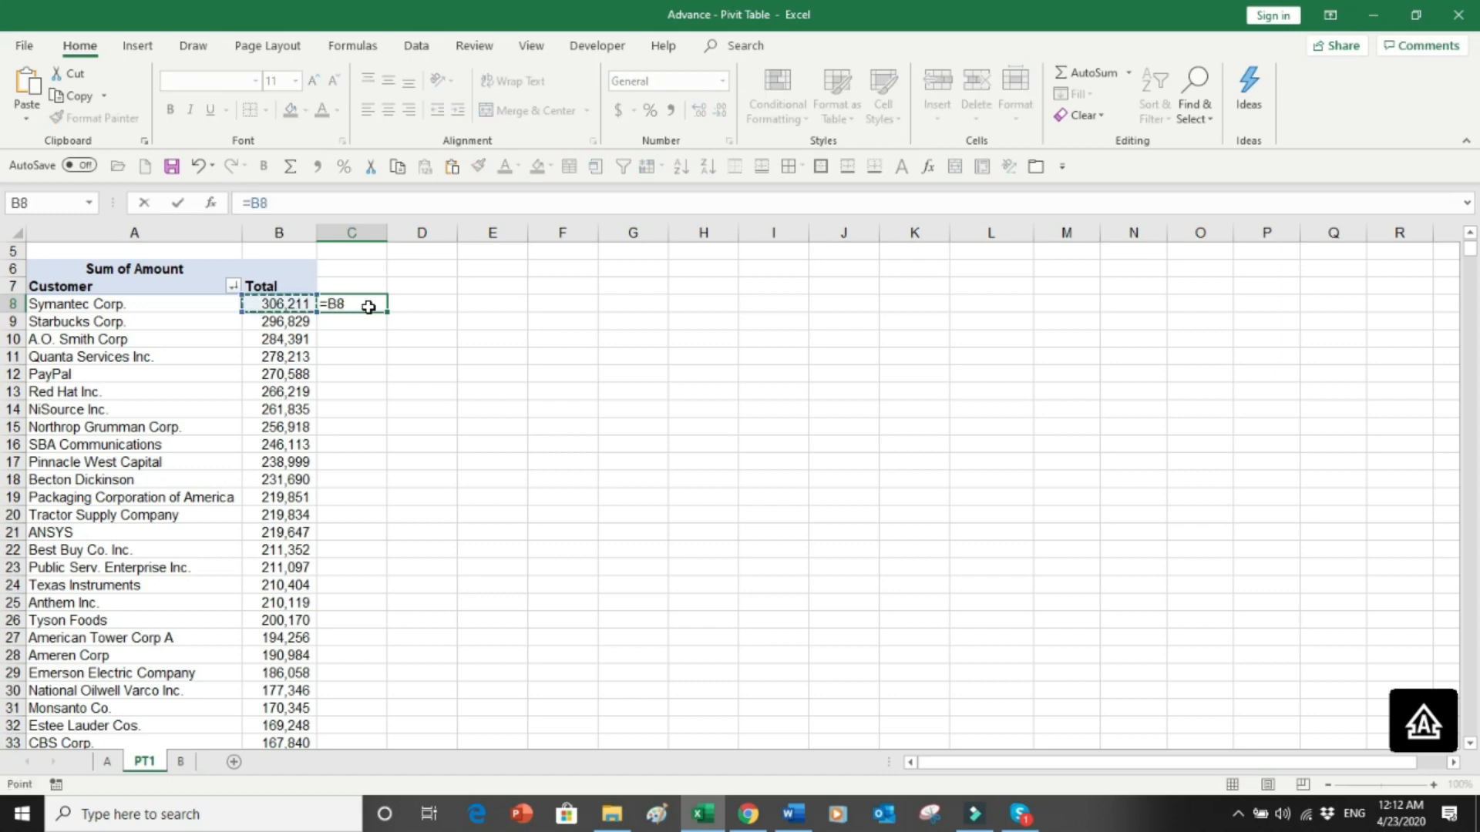
text(*0)
text(.02)
key(Return)
click(371, 305)
drag(387, 324, 381, 429)
Move the SKU field back to Columns, allowing the pivot table to replace the formulas in column C.
click(299, 373)
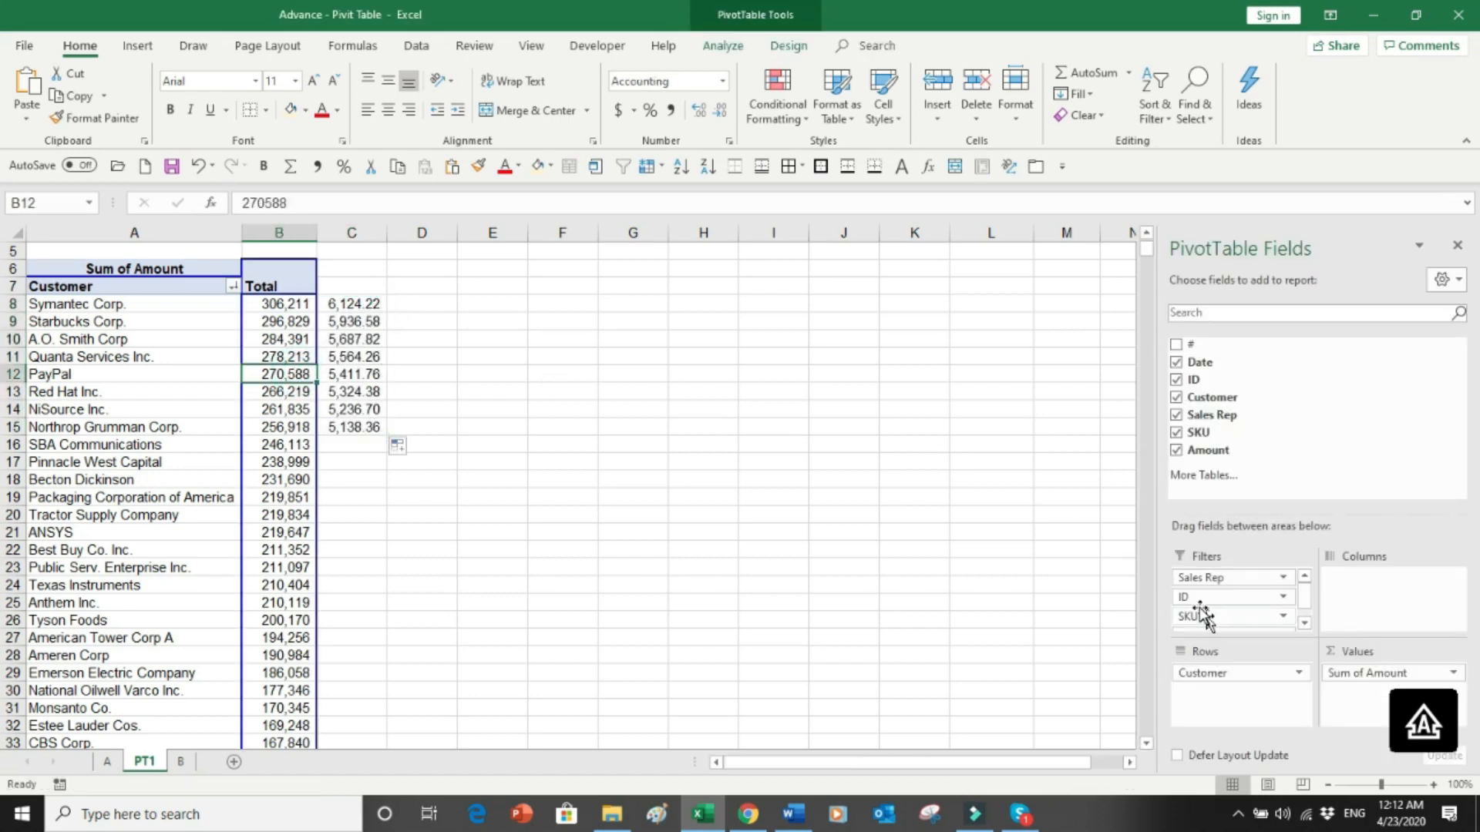
drag(1196, 617, 1358, 586)
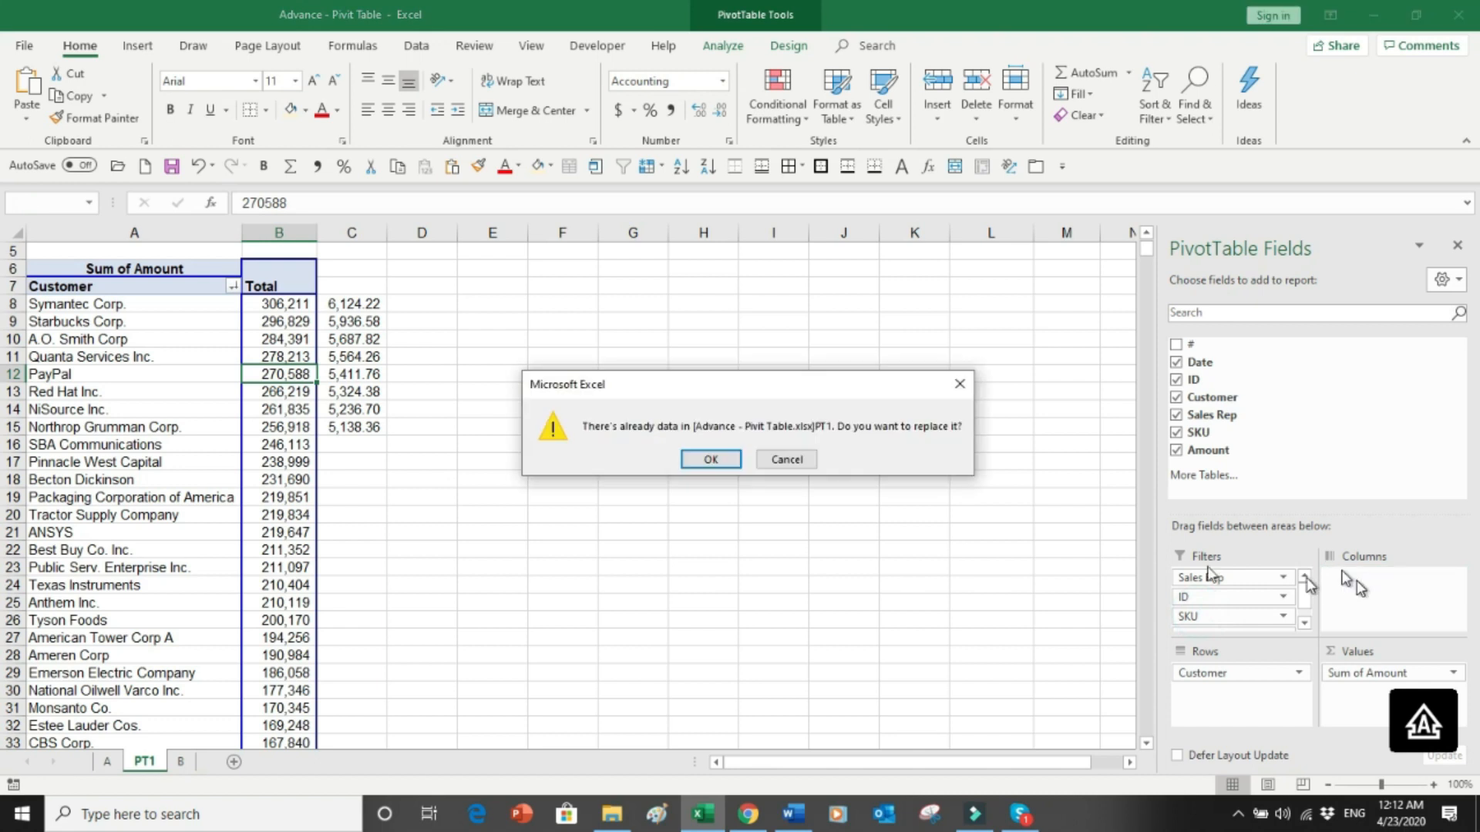
click(720, 464)
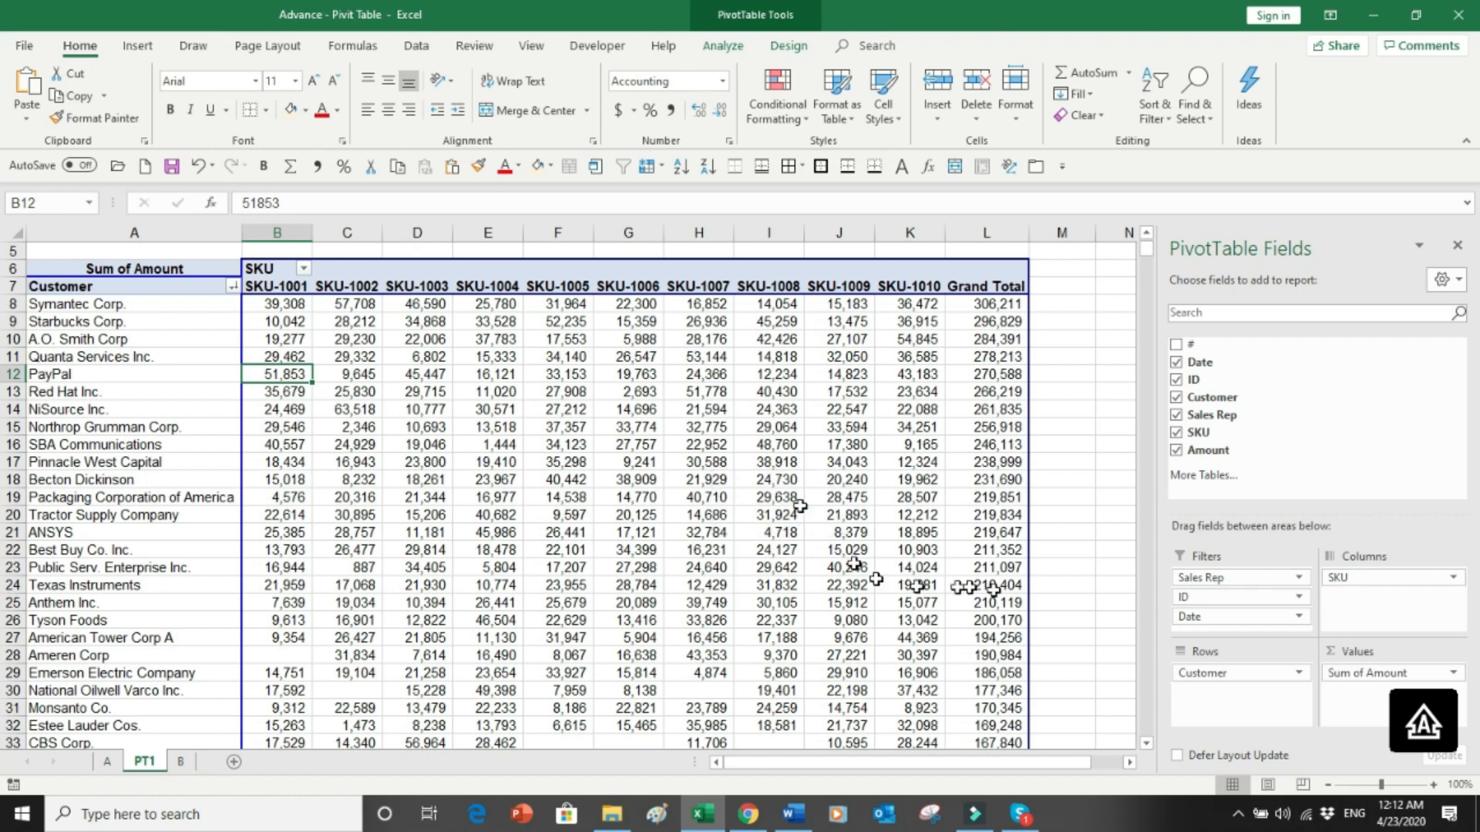
Move the SKU field to Filters and add a calculated field named Rebate with the formula = Amount*.02.
drag(1339, 577, 1294, 607)
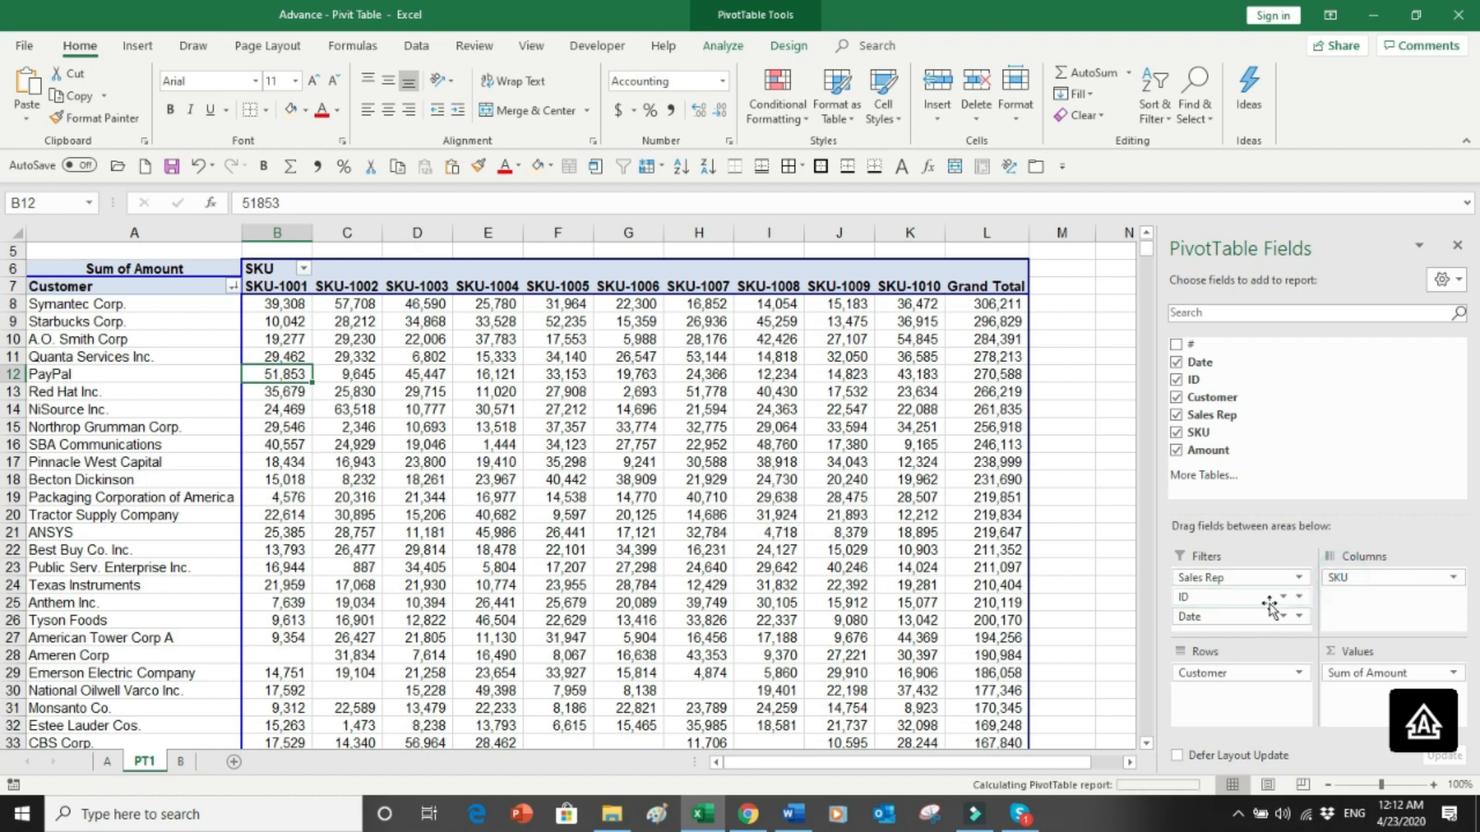
click(291, 303)
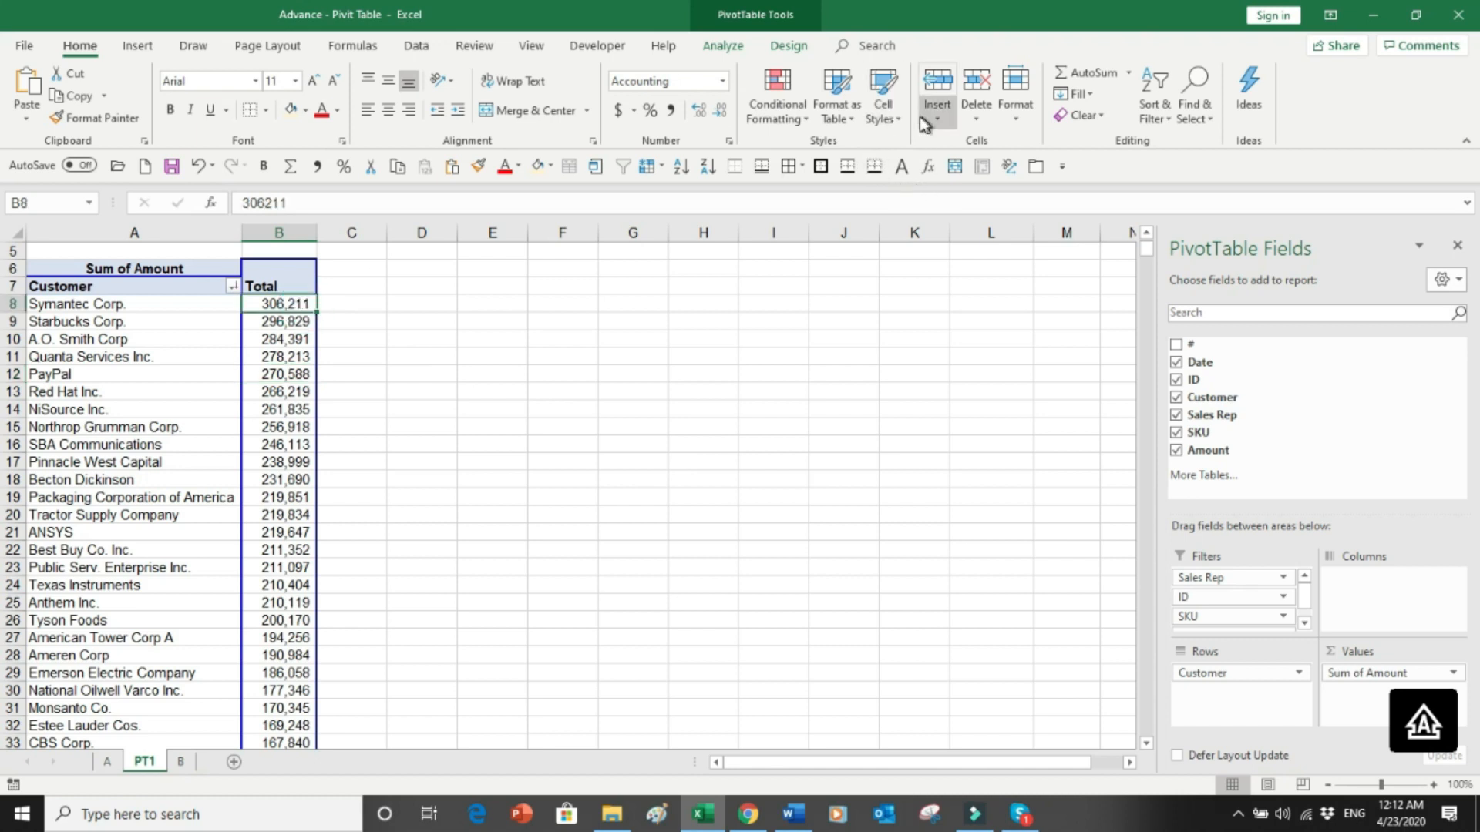
click(725, 48)
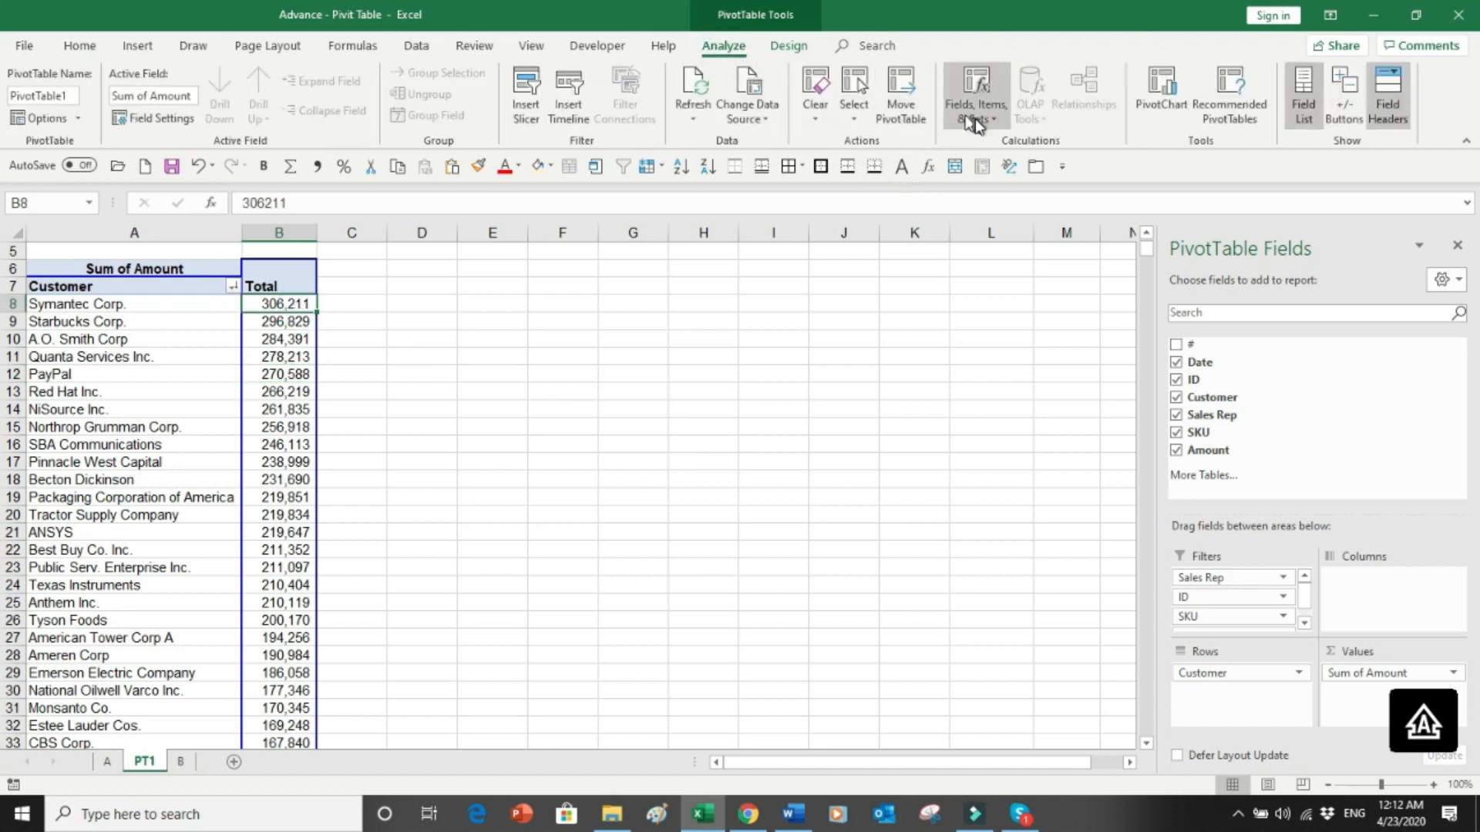
click(1000, 126)
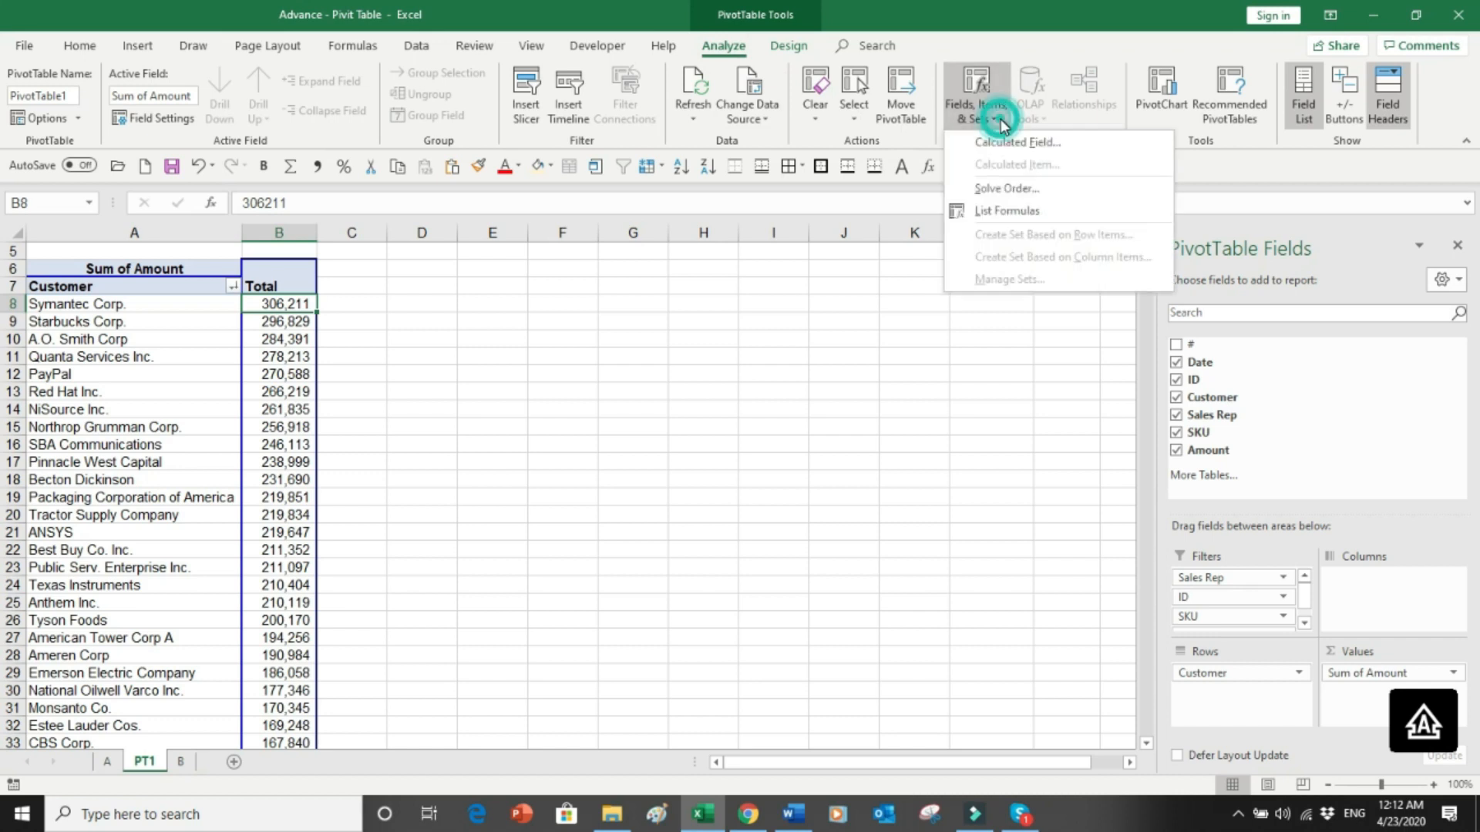
click(1010, 143)
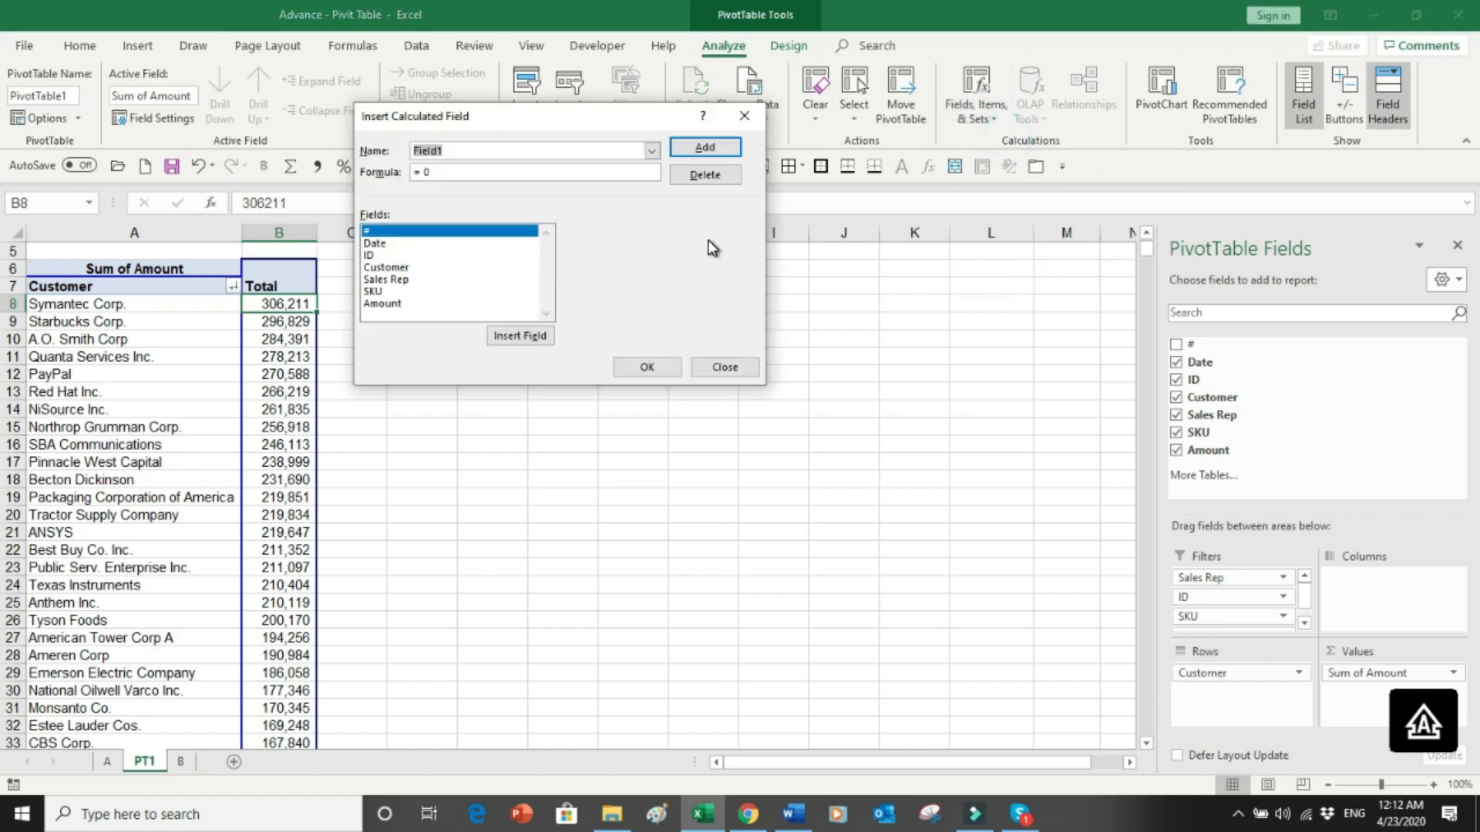
text(Rebate)
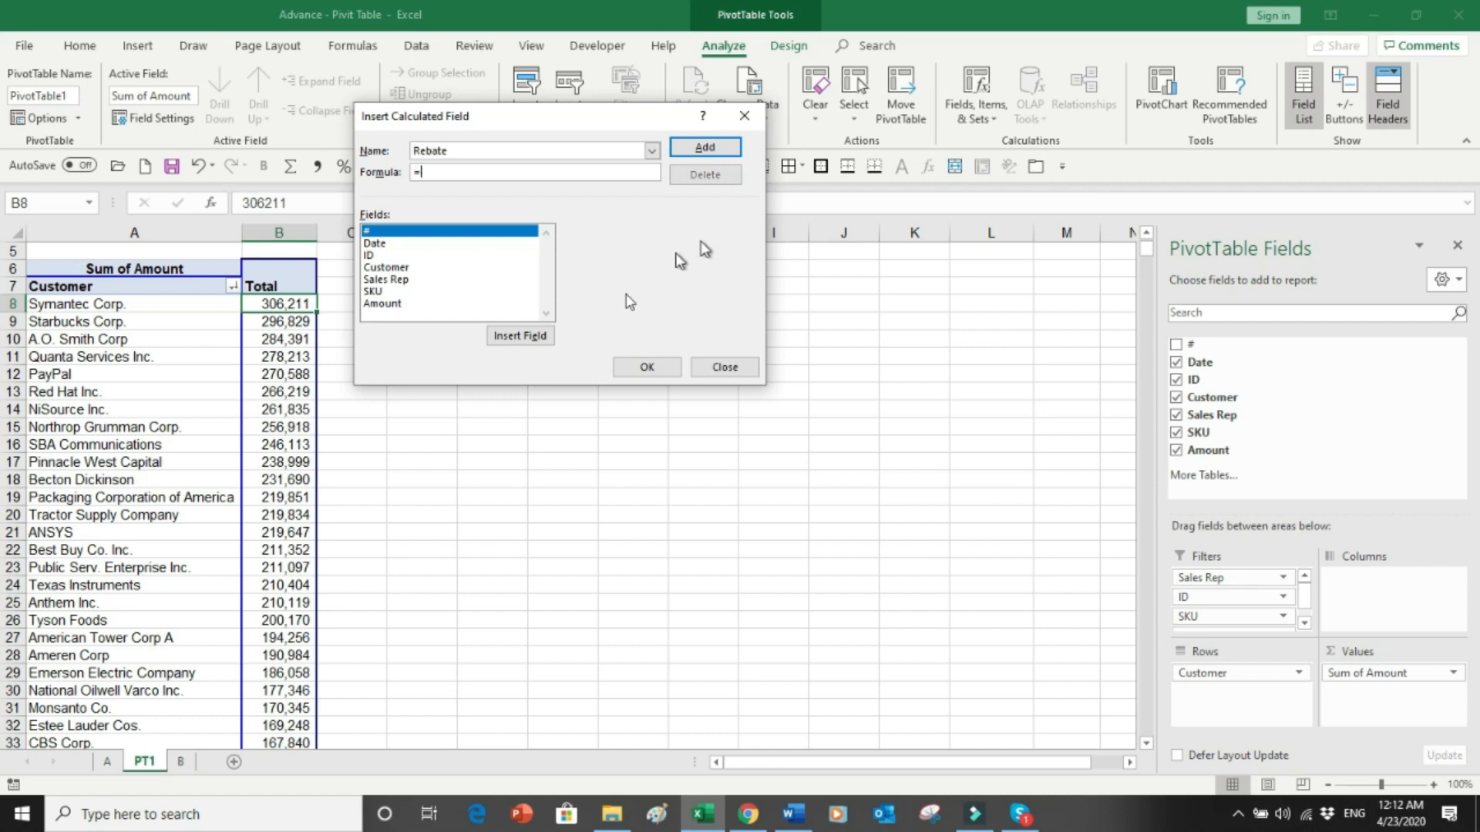
double_click(394, 306)
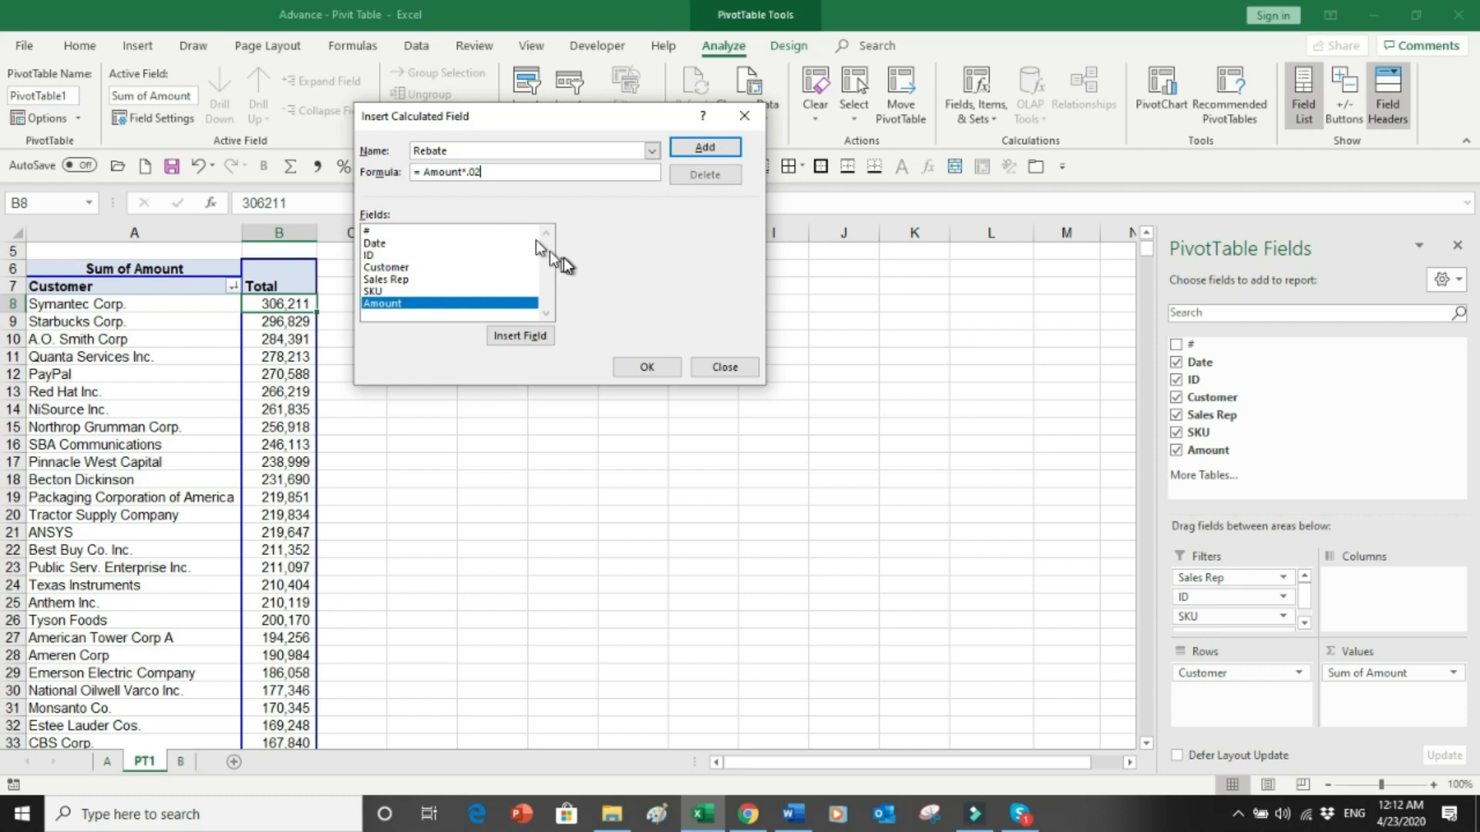
click(644, 367)
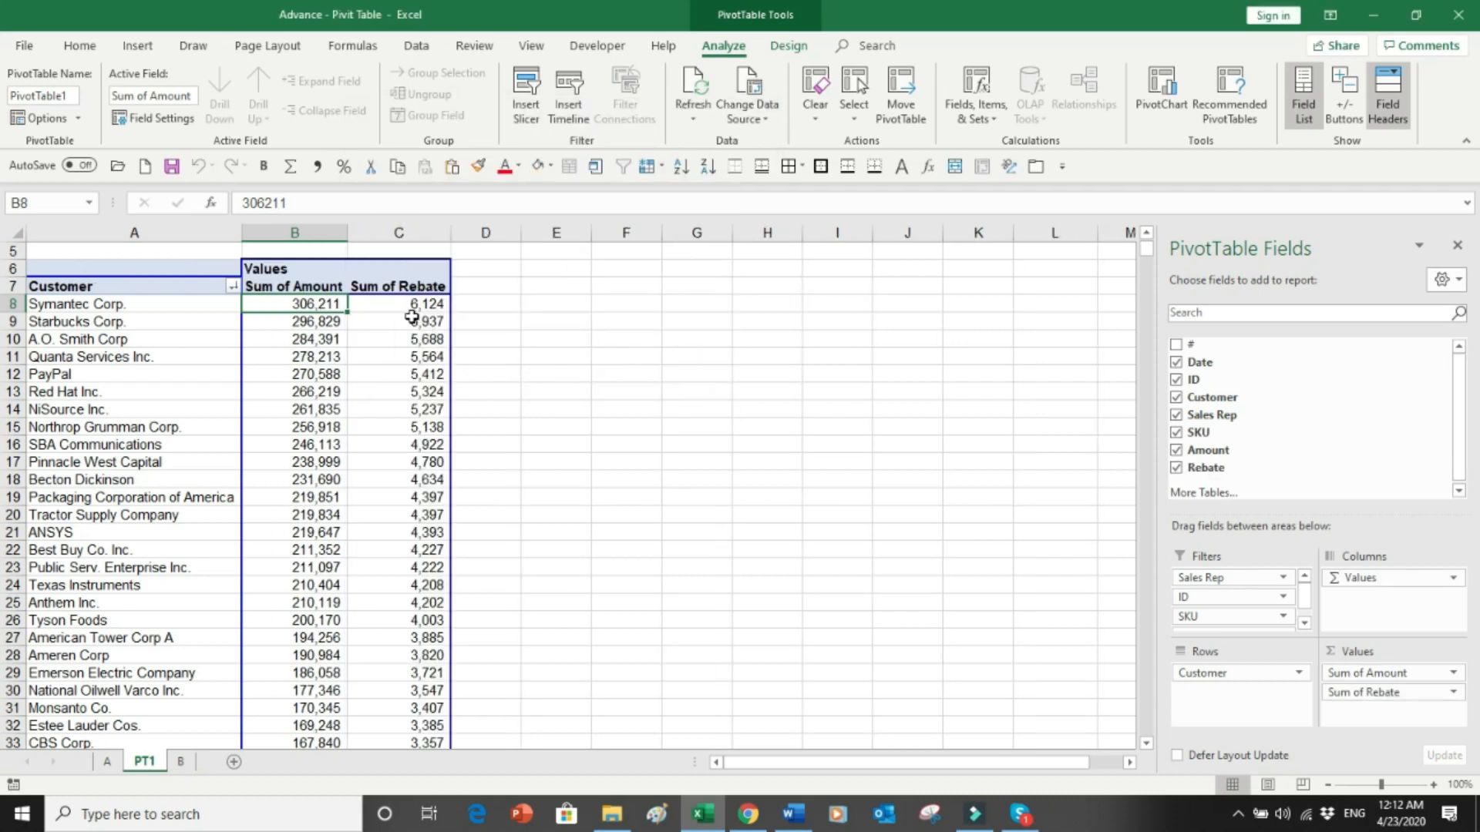
Rename the Sum of Rebate column header as Rebate, keeping a leading space before the name.
click(394, 275)
click(391, 287)
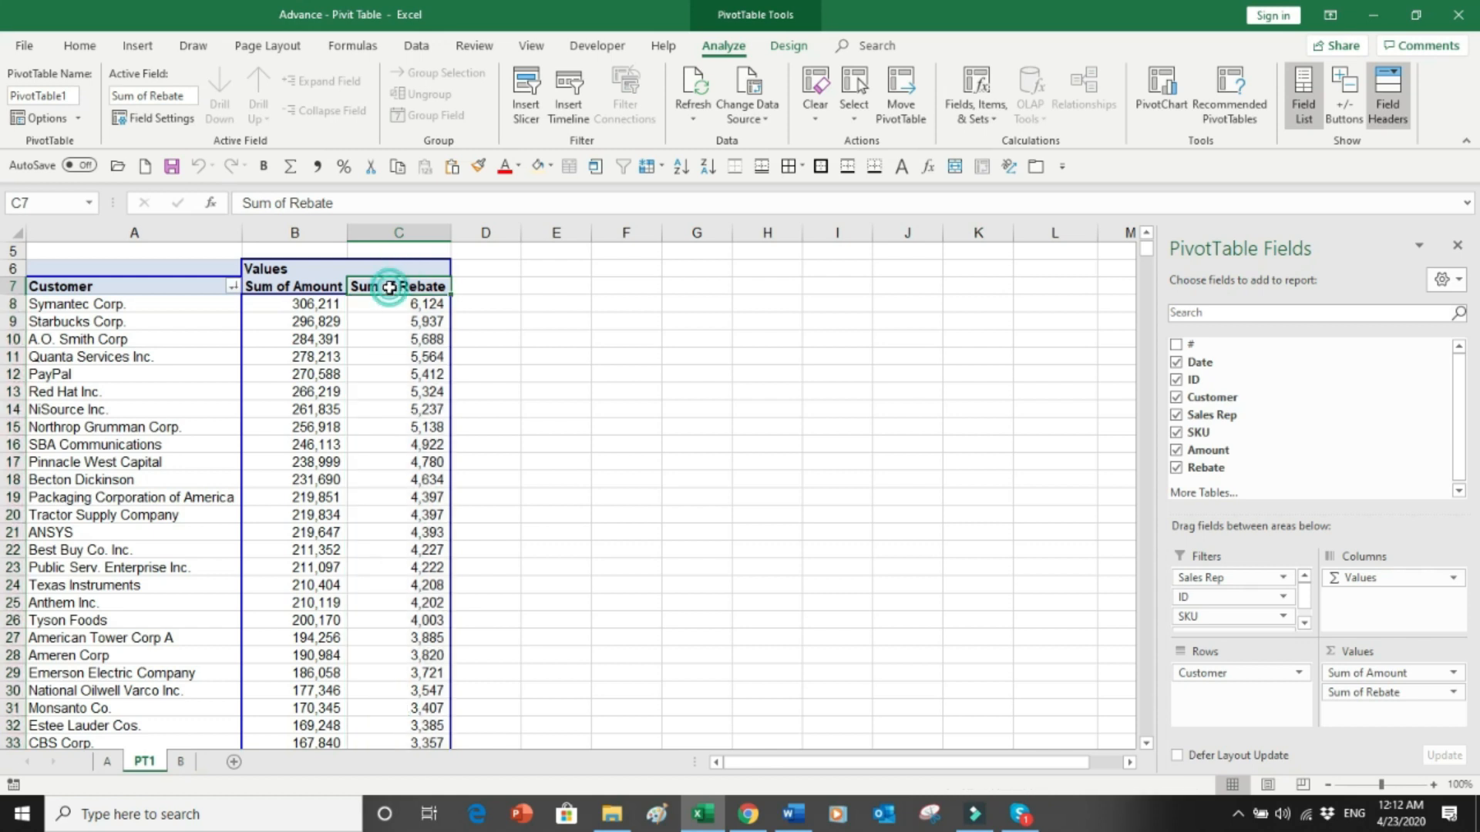
drag(286, 203, 185, 206)
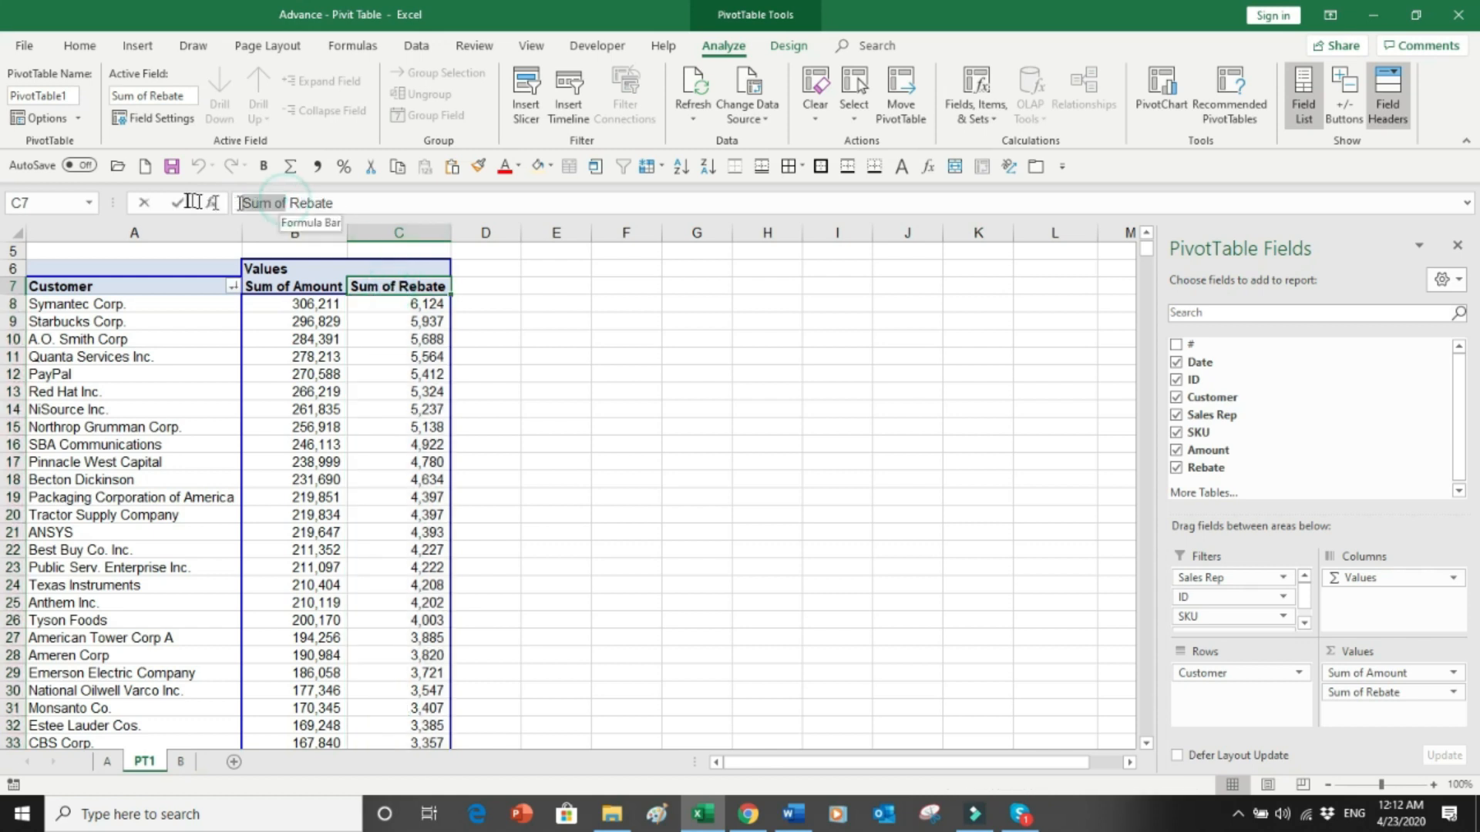
key(BackSpace)
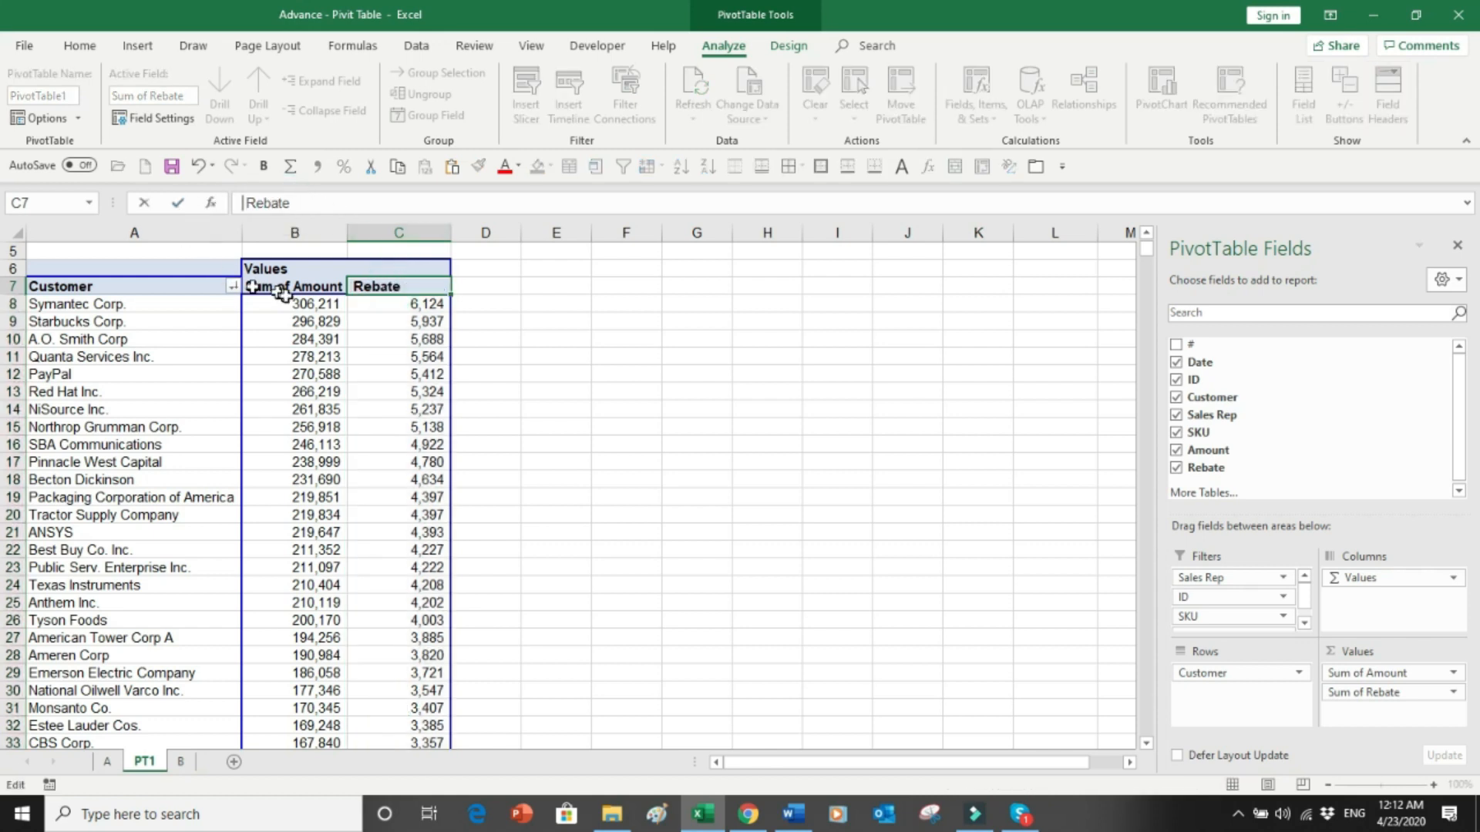
click(295, 303)
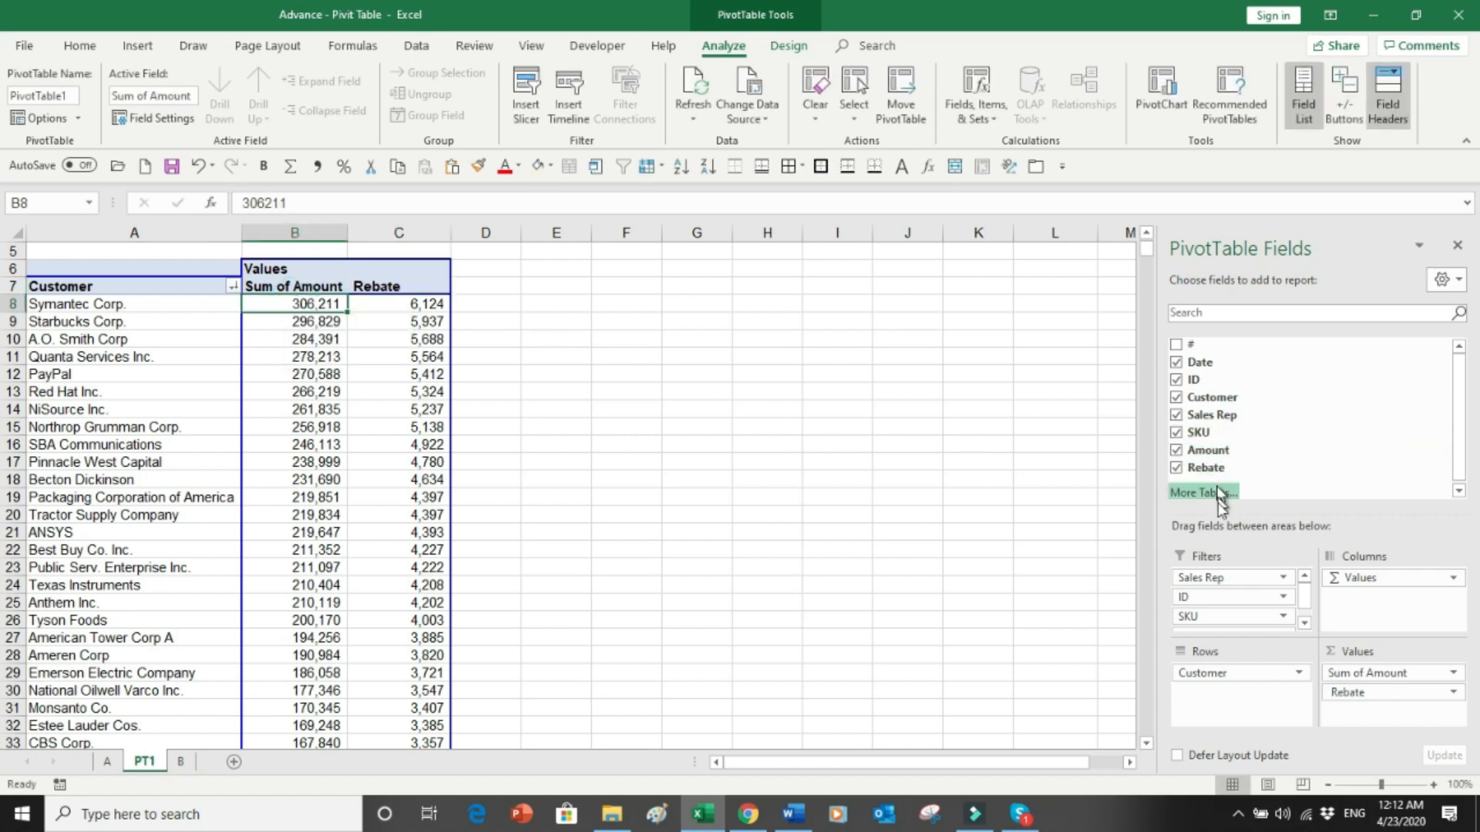
Try the Sales Rep and Date fields in Rows above Customer, and return both to Filters.
drag(1212, 583, 1204, 669)
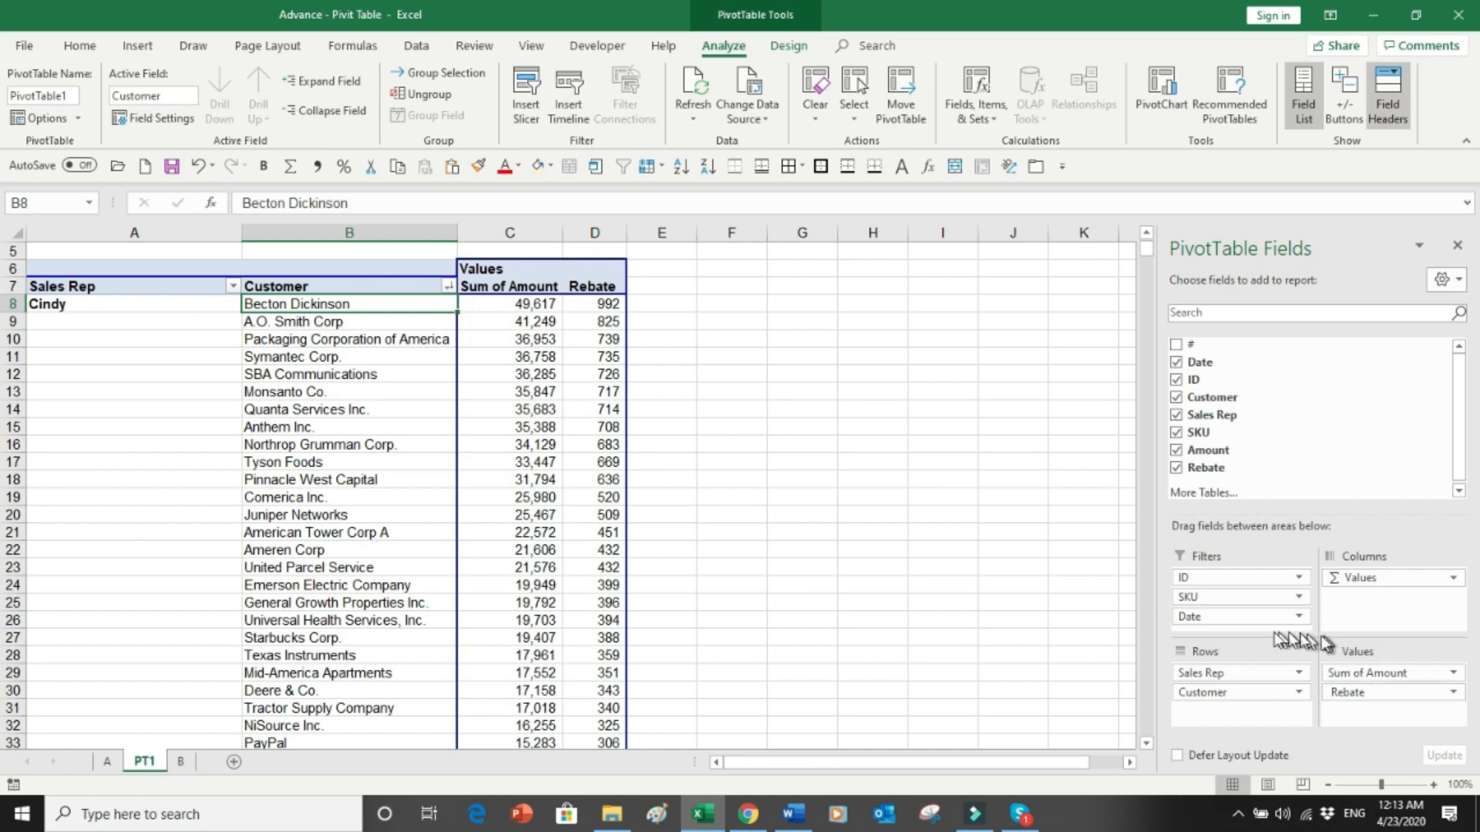
drag(1233, 616, 1236, 665)
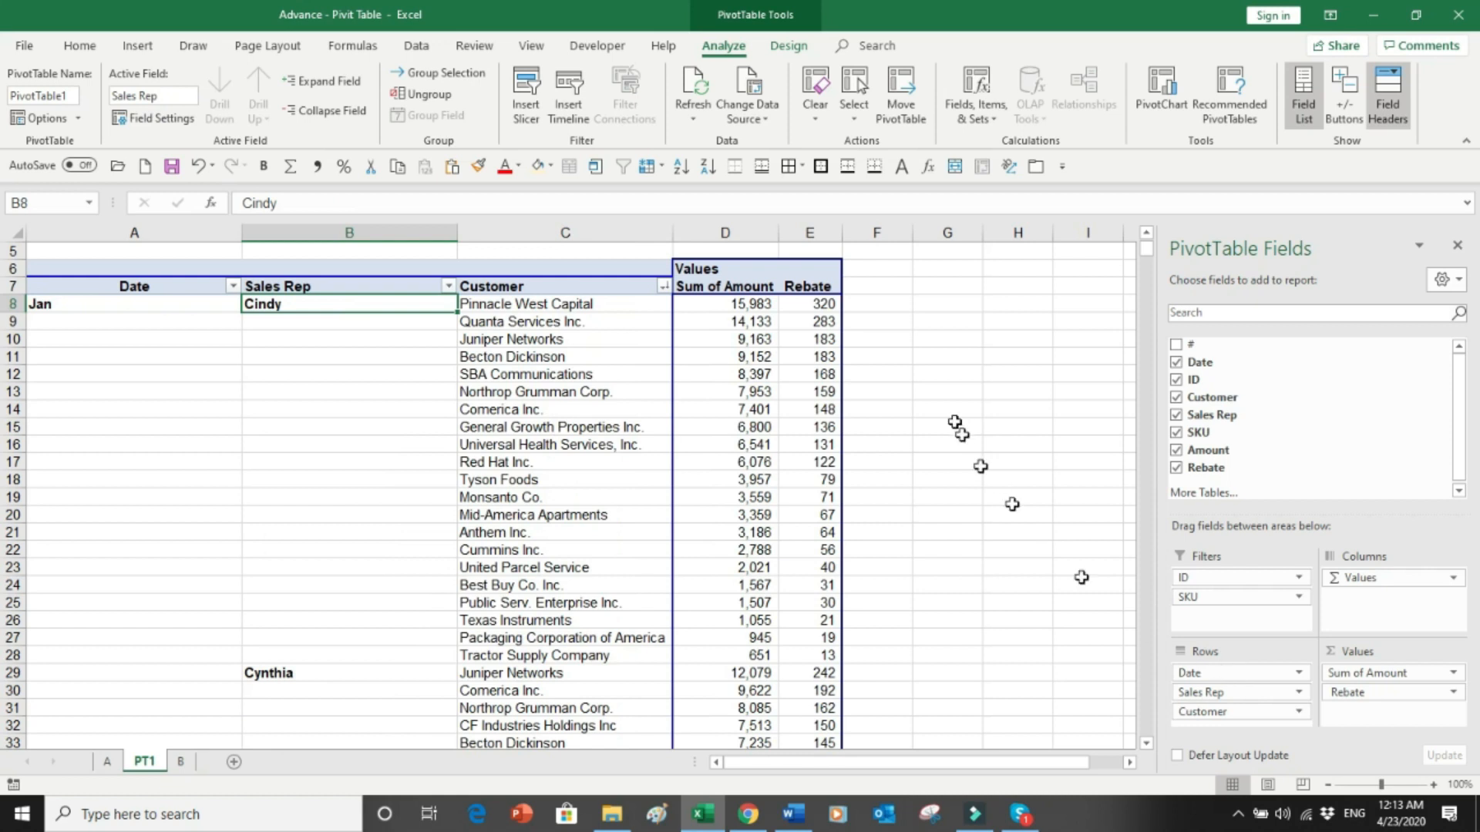
mouse_move(818, 345)
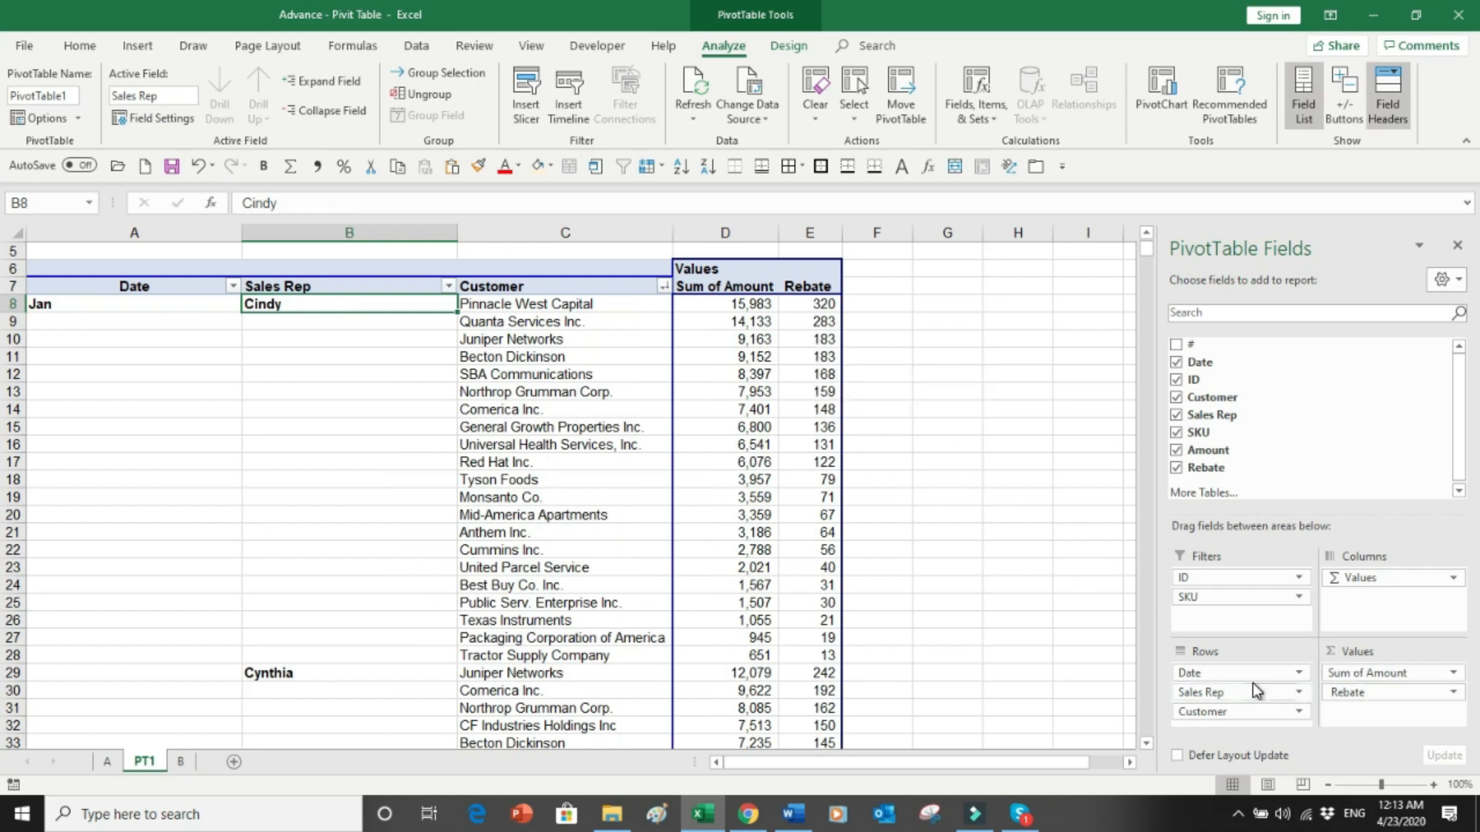
drag(1243, 678, 1217, 615)
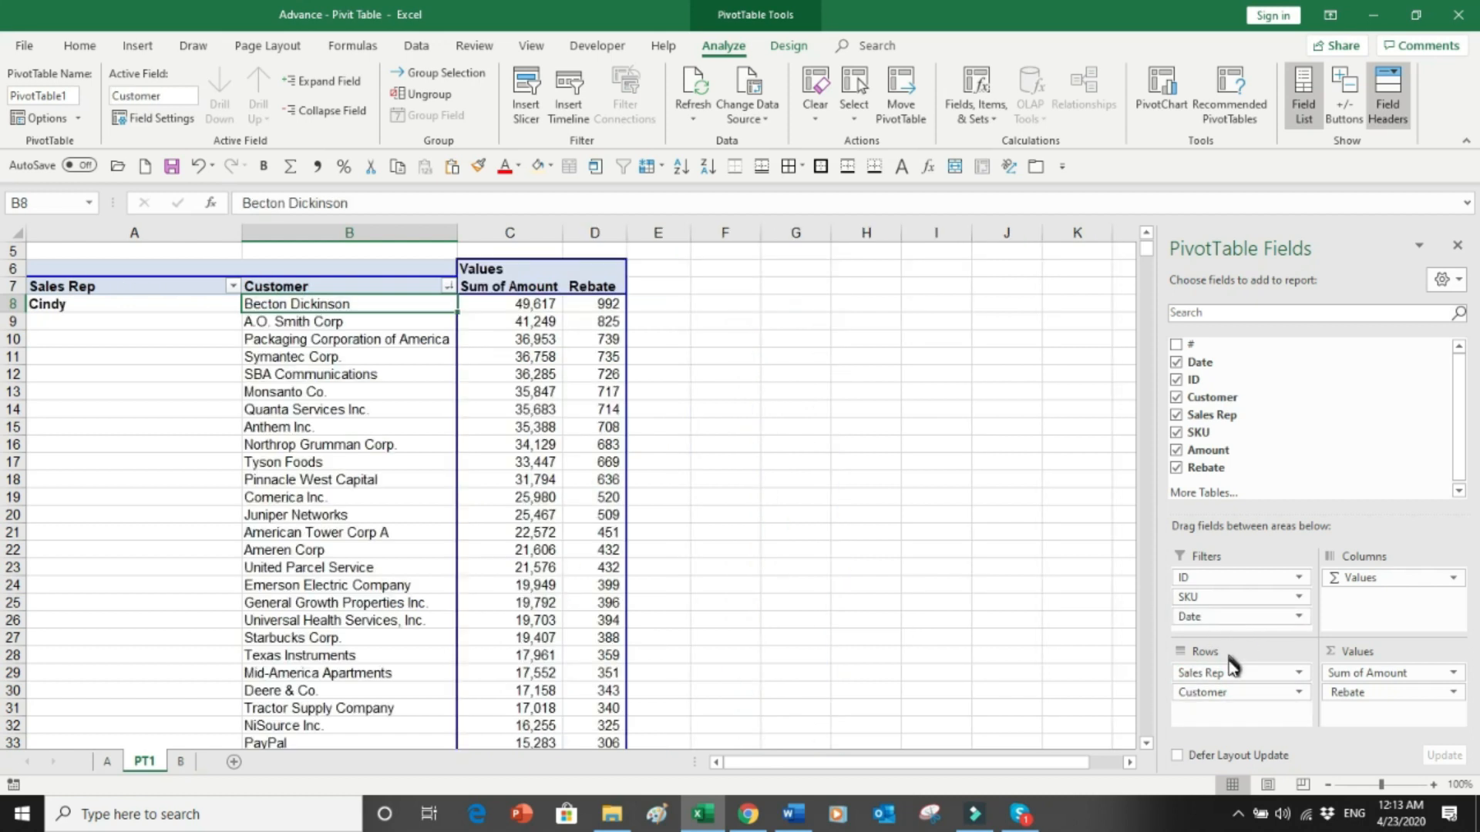
drag(1228, 674, 1216, 628)
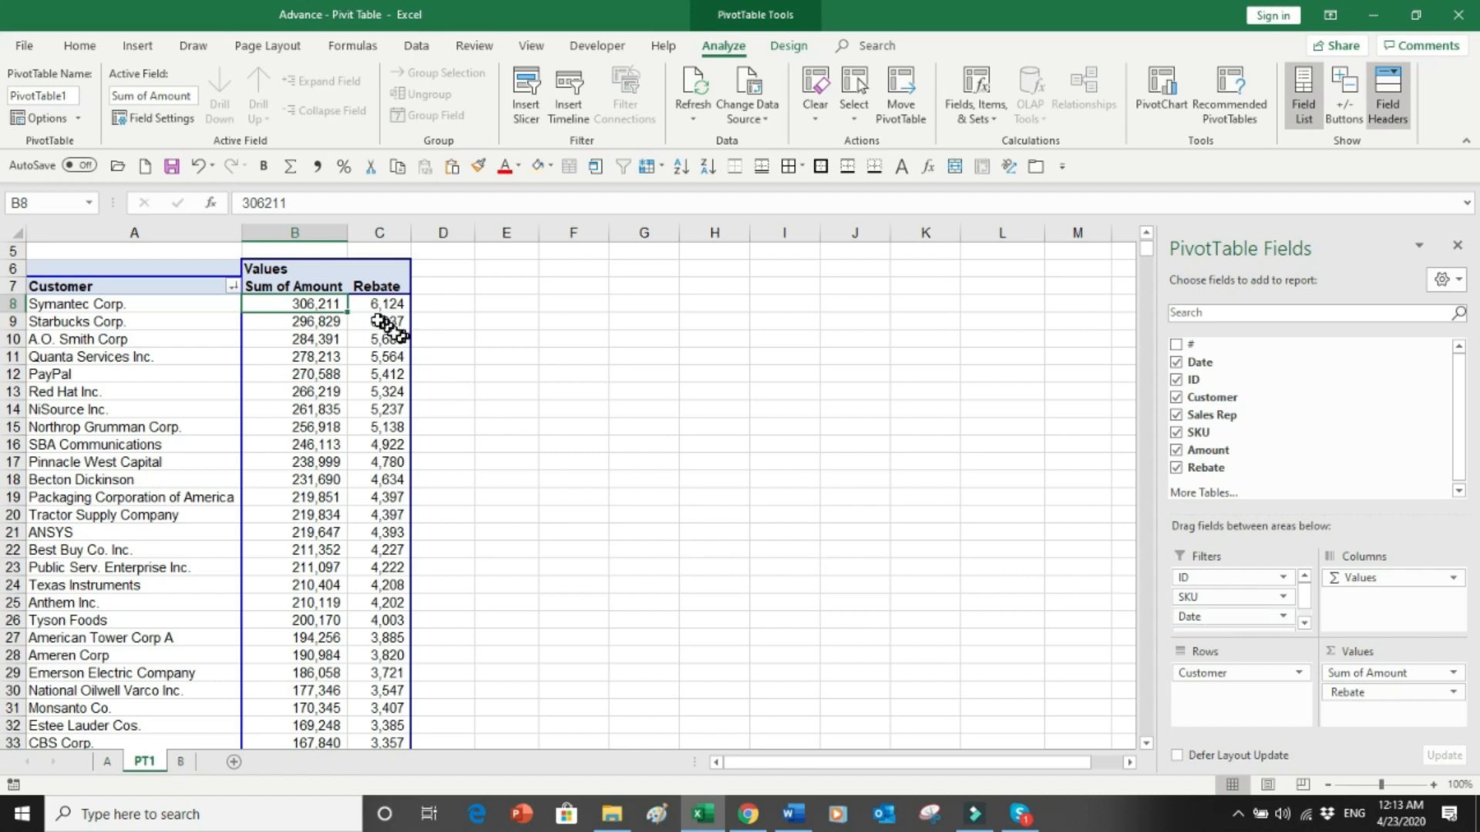
Rename the Sum of Amount column header as Amount, keeping a leading space before the name.
click(321, 289)
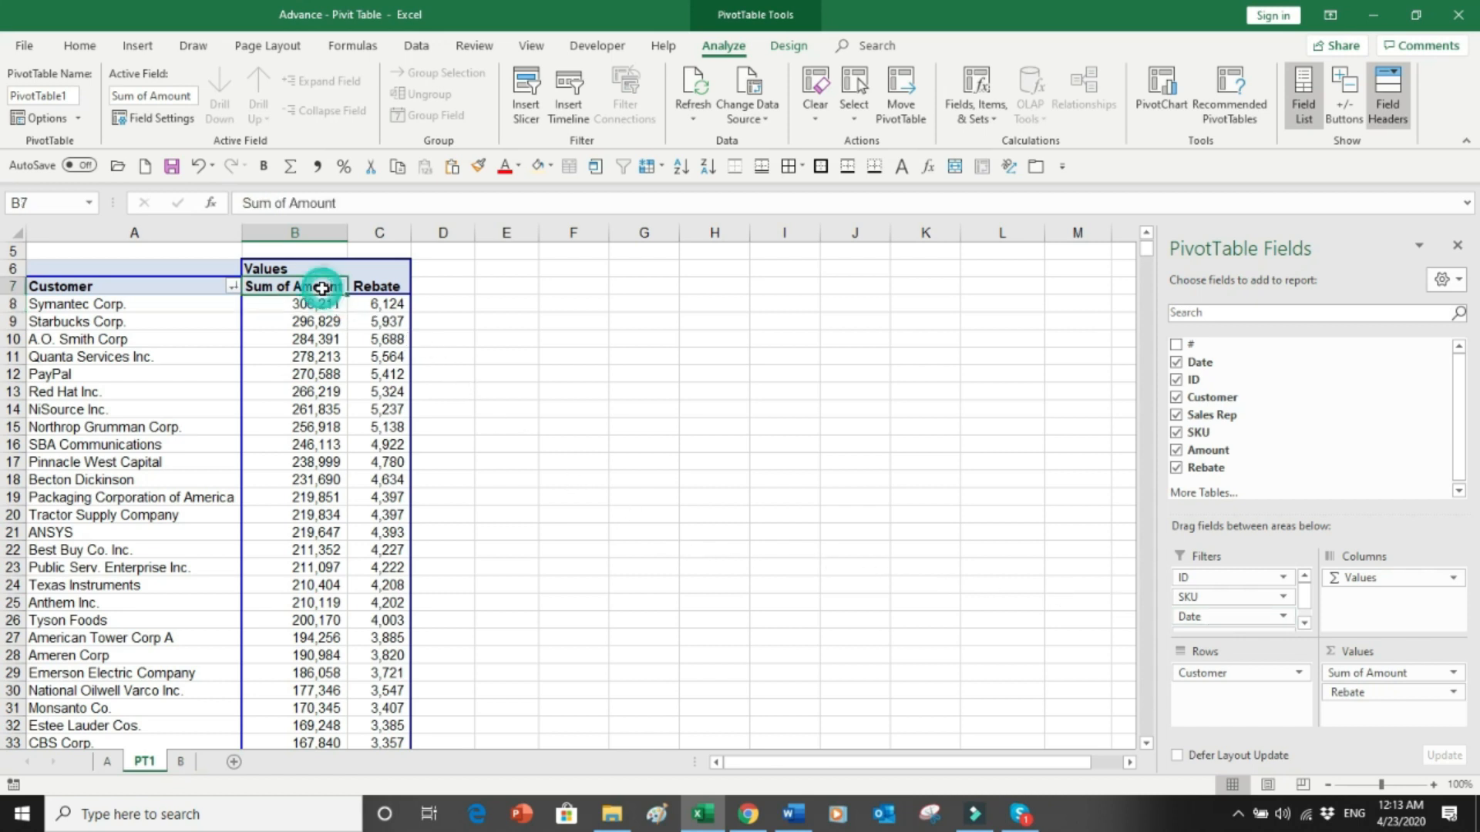
click(282, 204)
key(BackSpace)
key(BackSpace)
key(BackSpace)
key(BackSpace)
key(BackSpace)
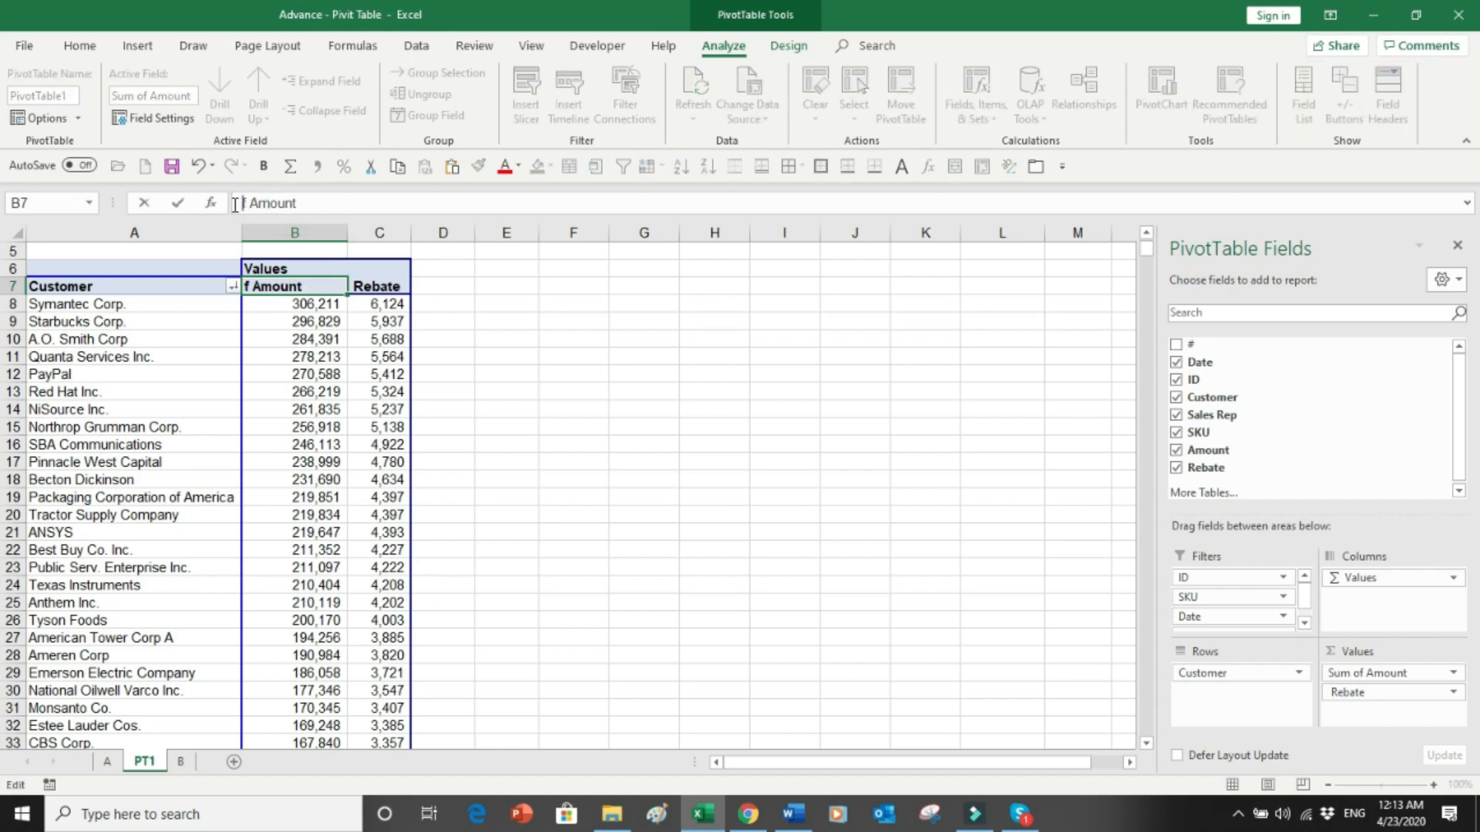
key(BackSpace)
key(Return)
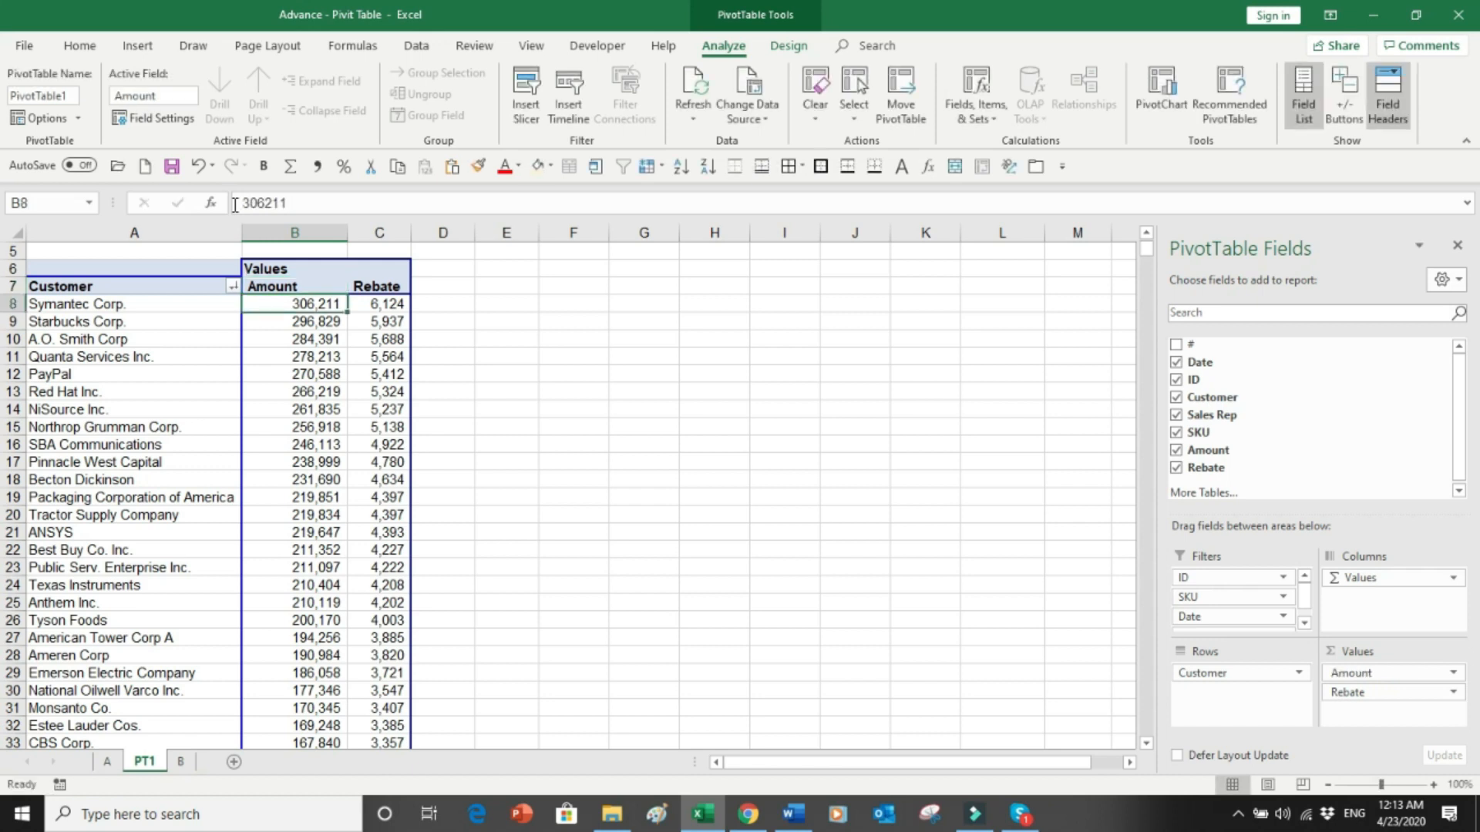
Add a calculated field named NR to the pivot table with the formula = Amount-Rebate.
click(369, 305)
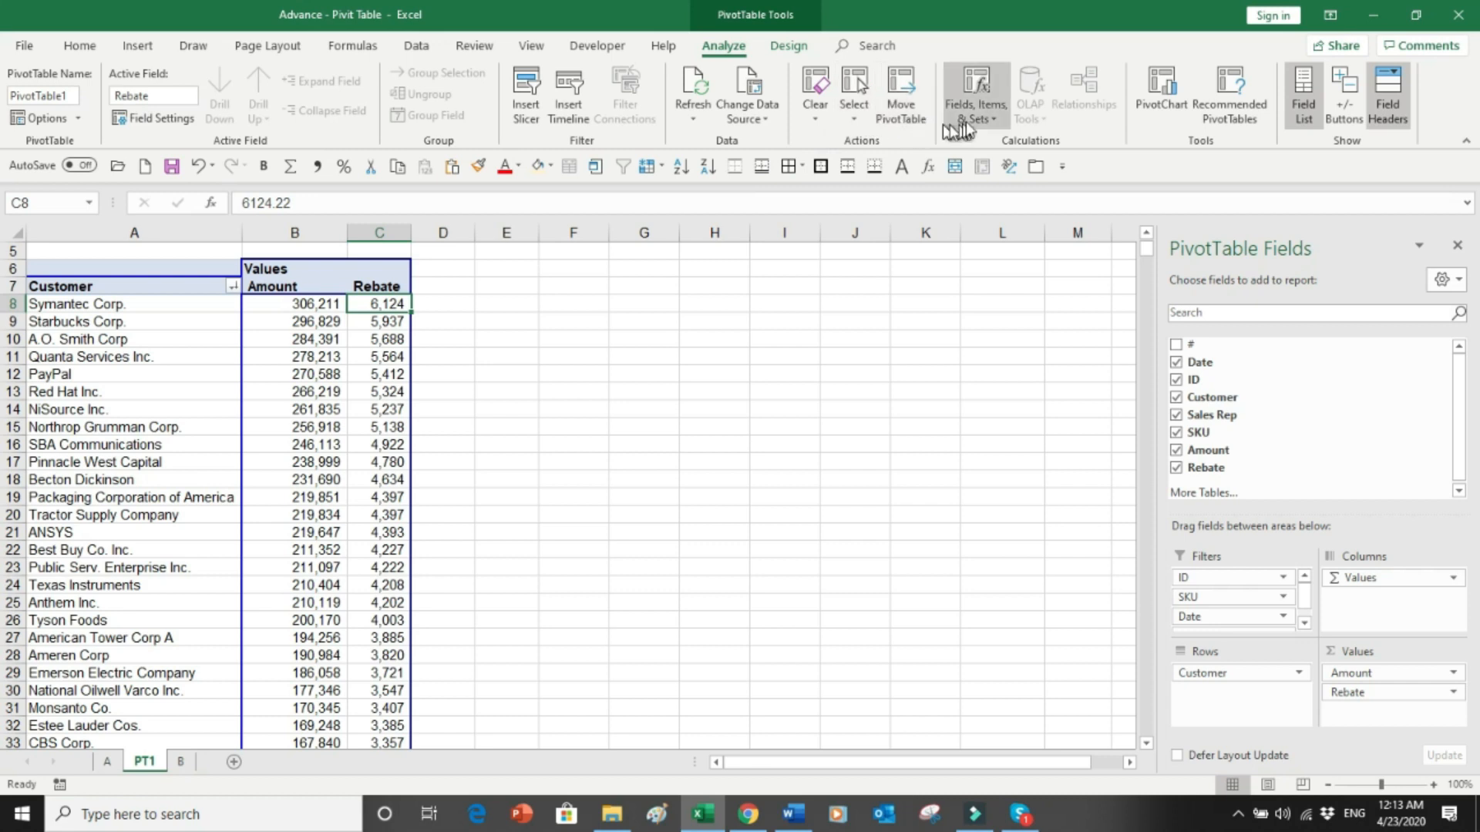
click(977, 108)
click(989, 140)
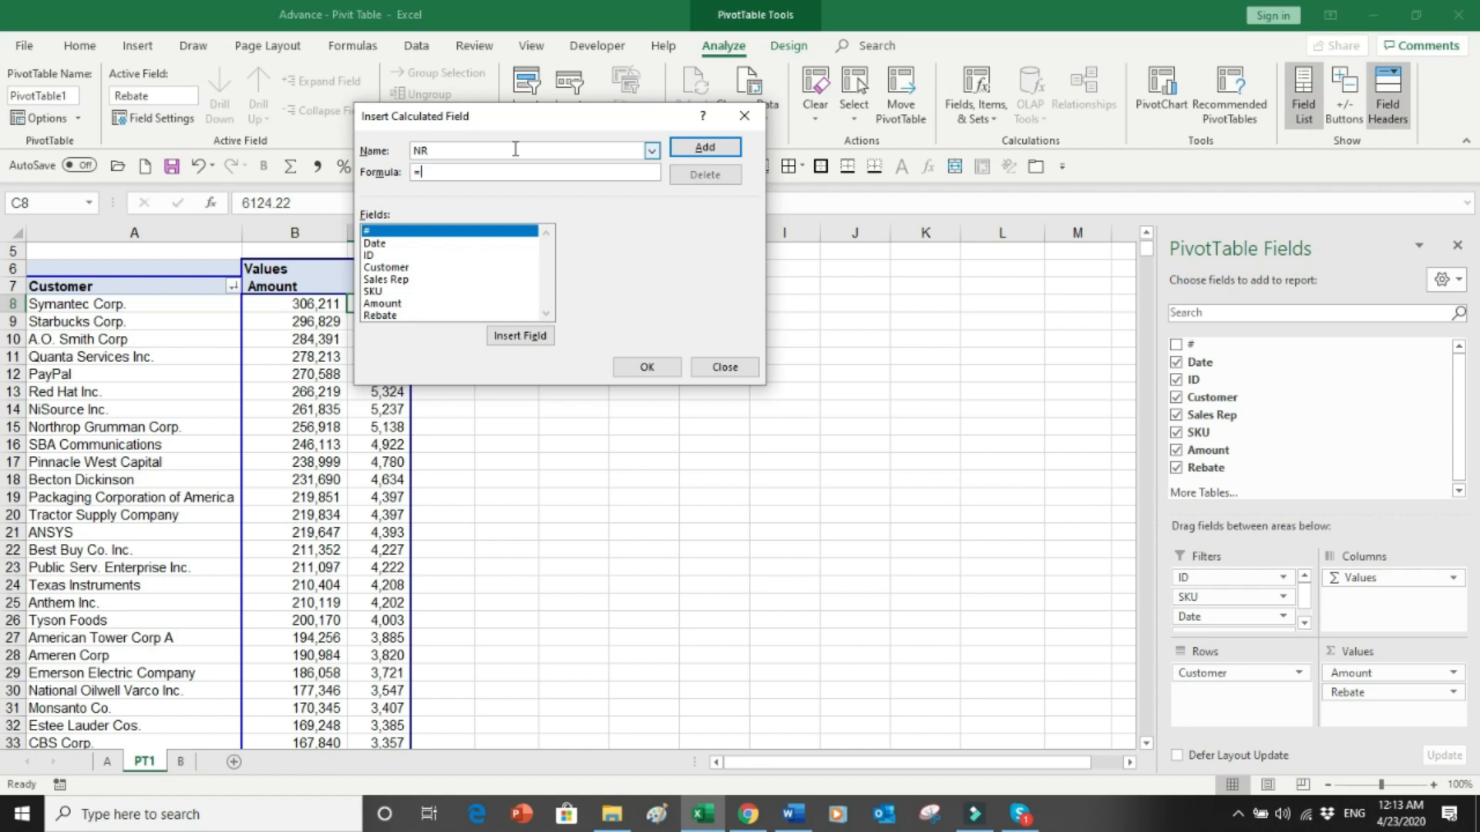
double_click(378, 304)
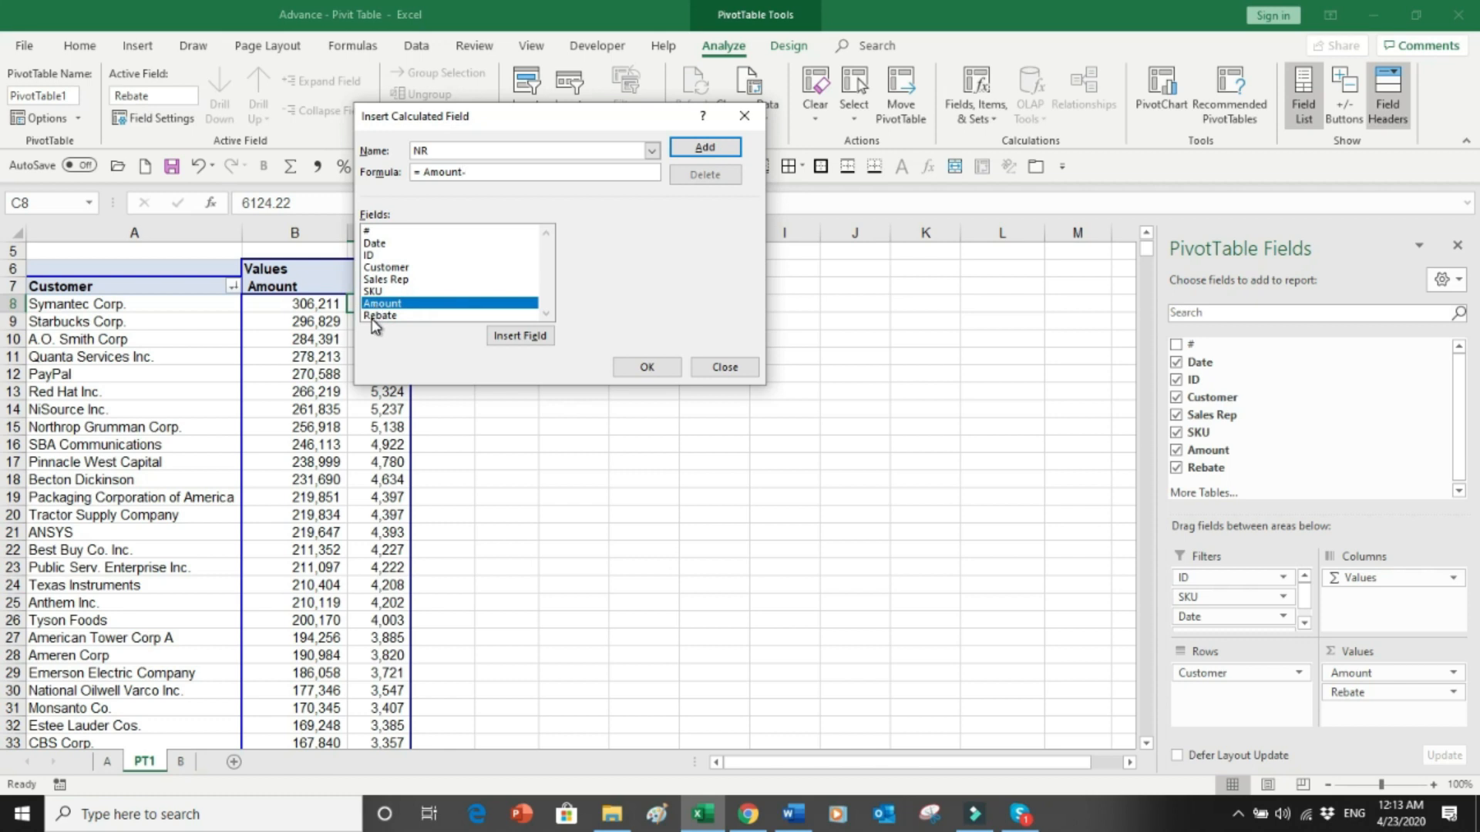
double_click(379, 316)
click(650, 368)
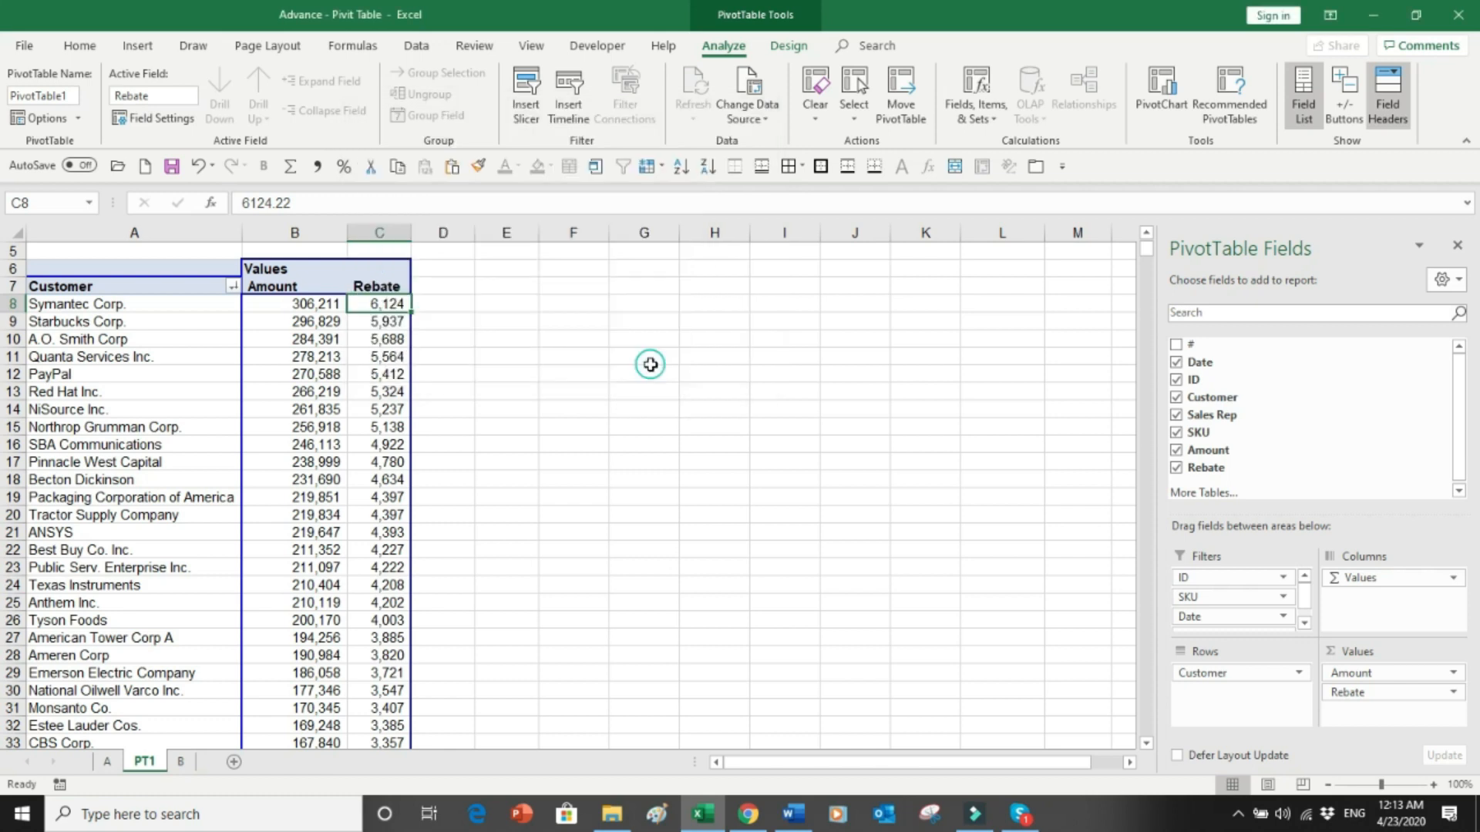
Rename the Sum of NR column header as NR, keeping a leading space before the name.
click(402, 284)
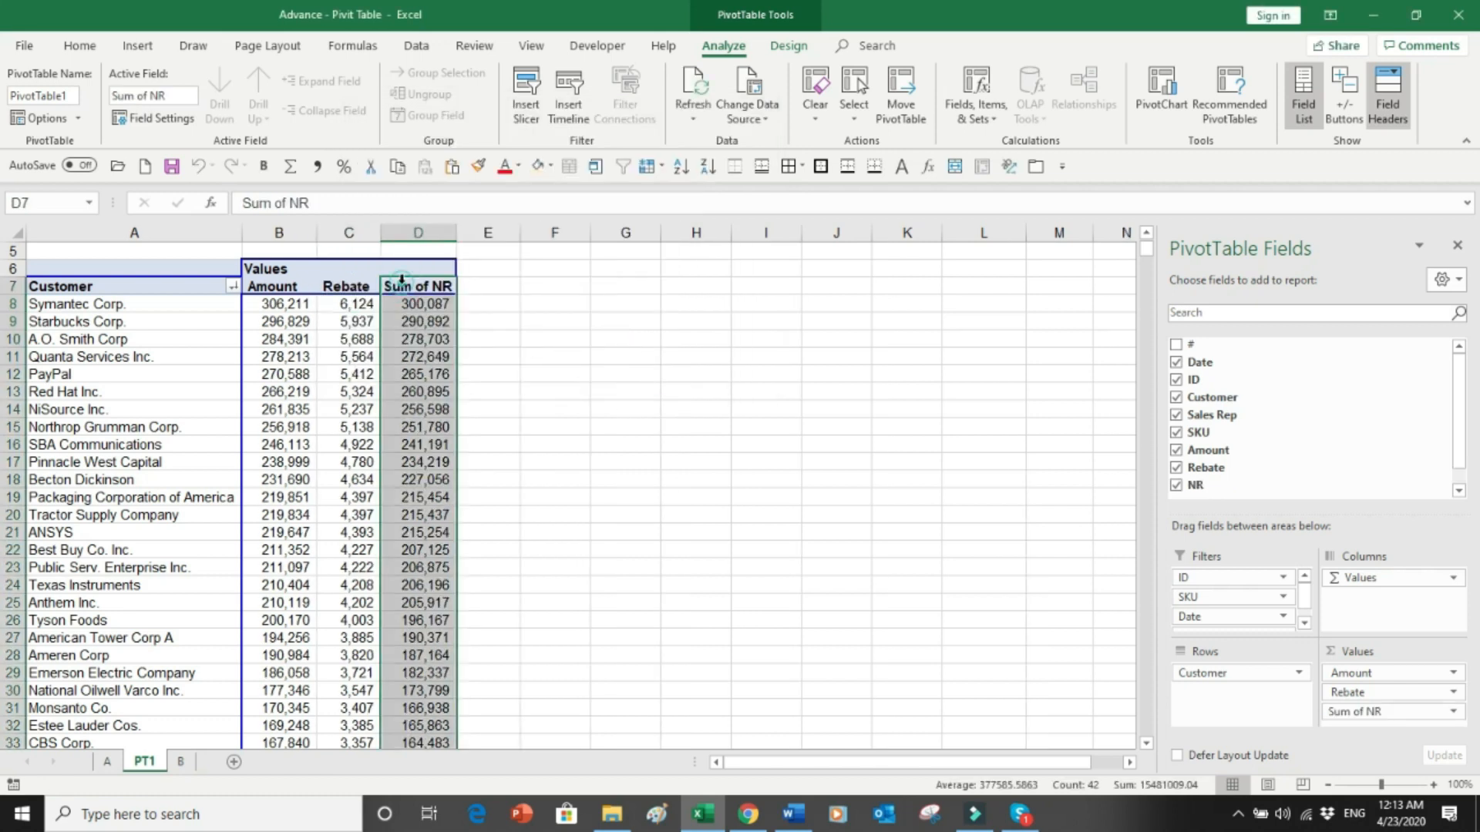
click(402, 286)
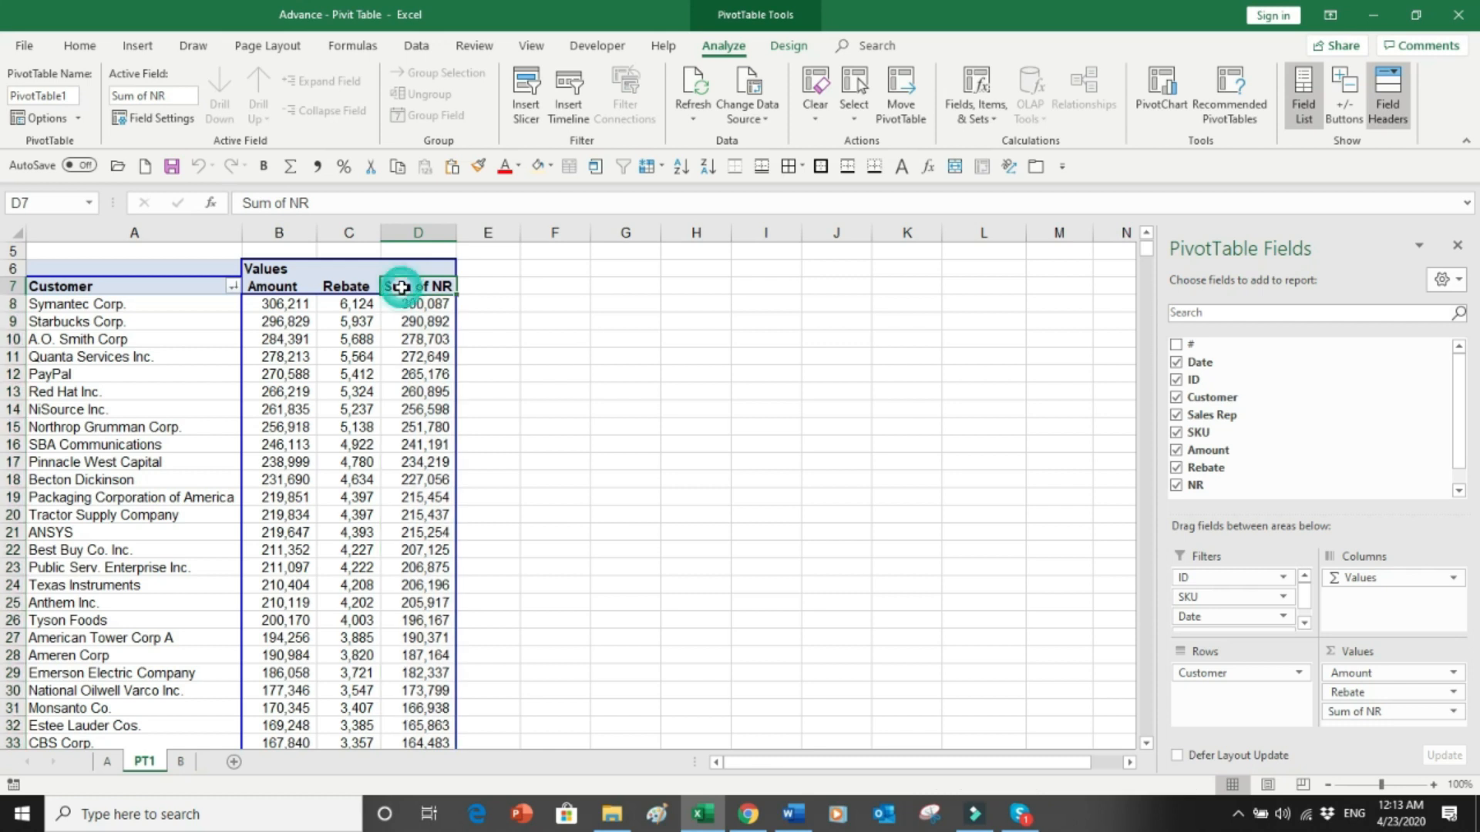
double_click(253, 203)
key(Delete)
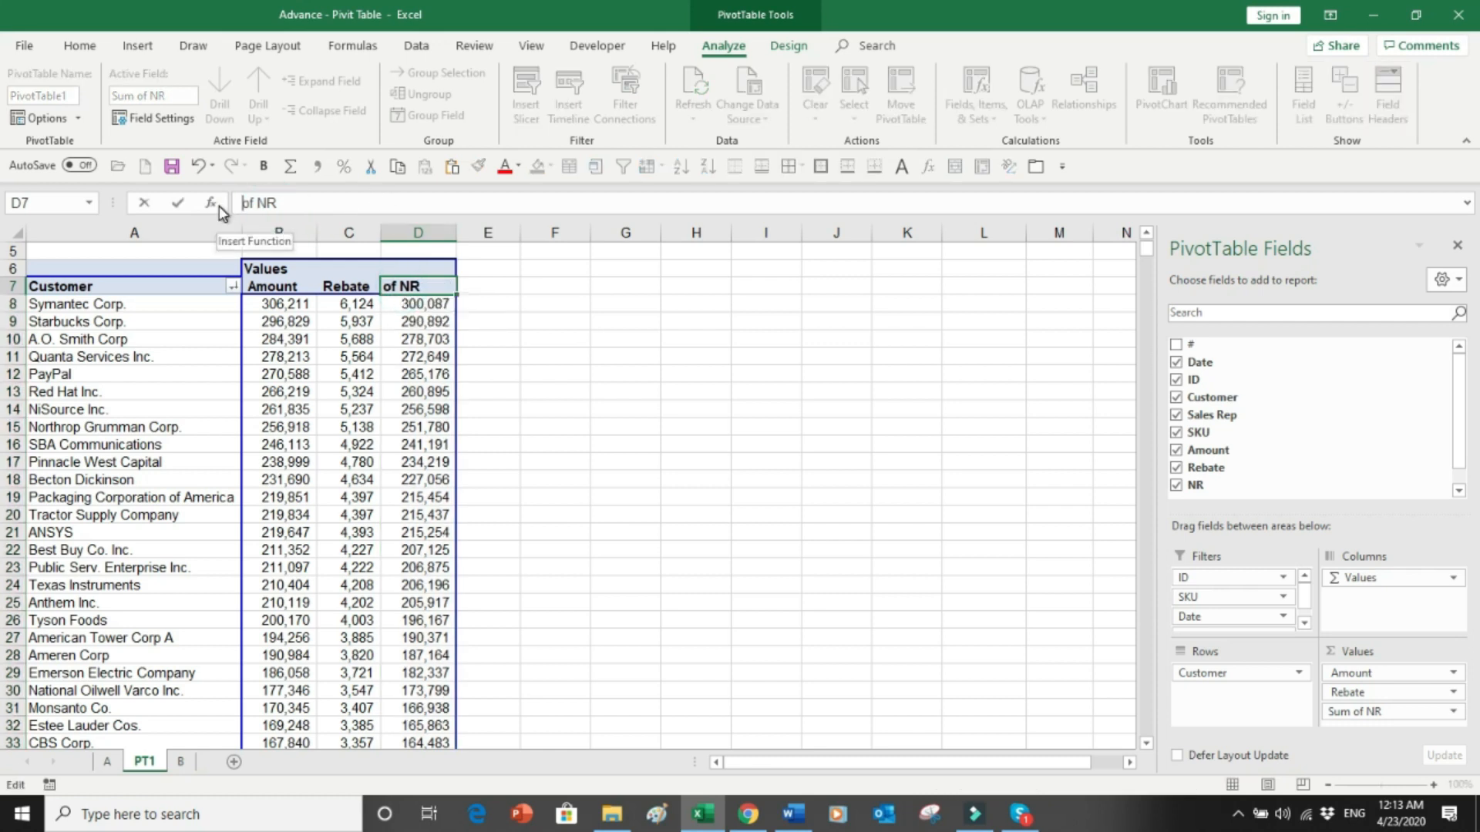
key(Return)
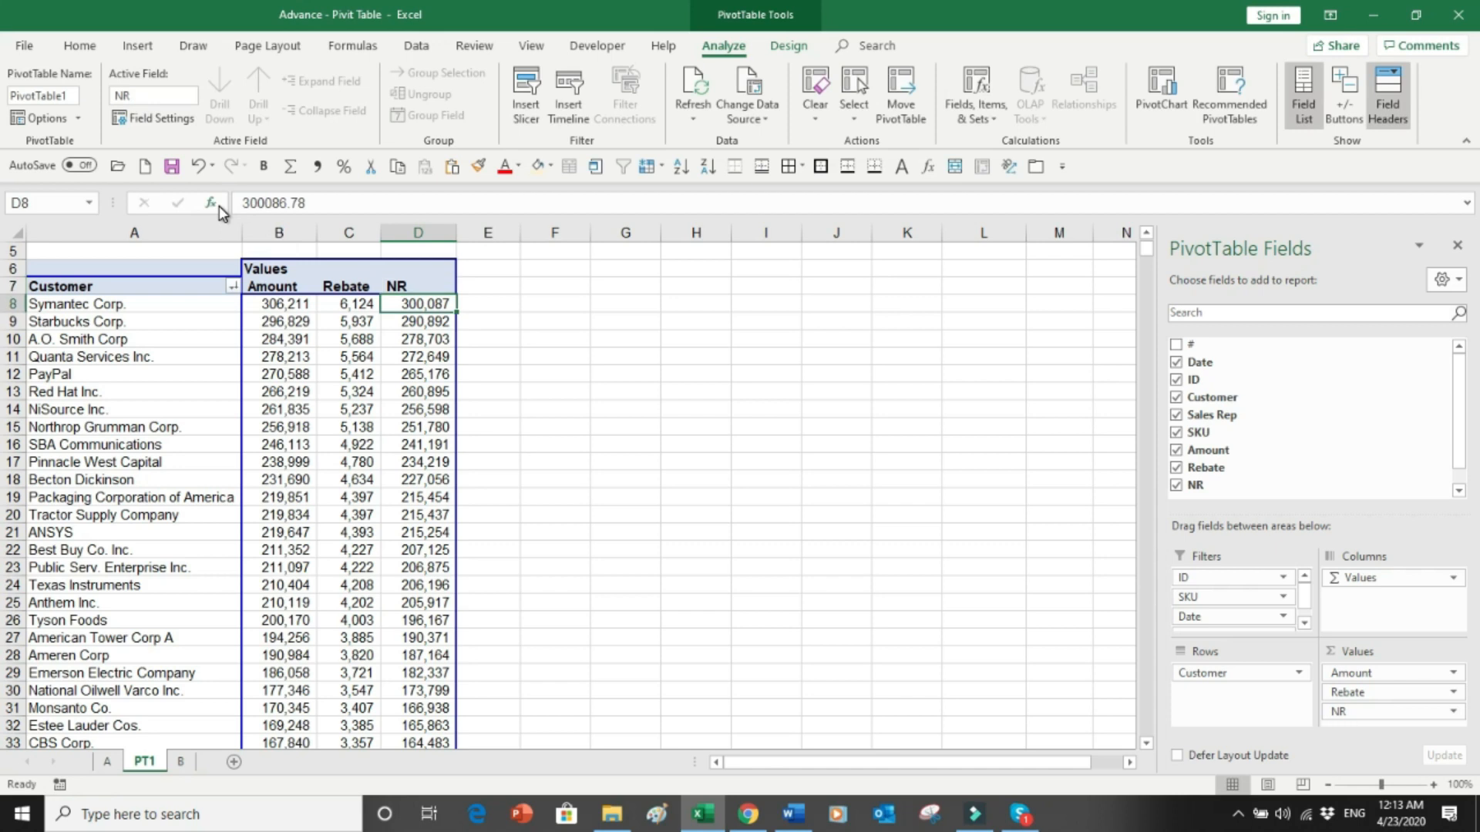
Center the Rebate and NR column headers in the pivot table horizontally.
drag(335, 243, 417, 290)
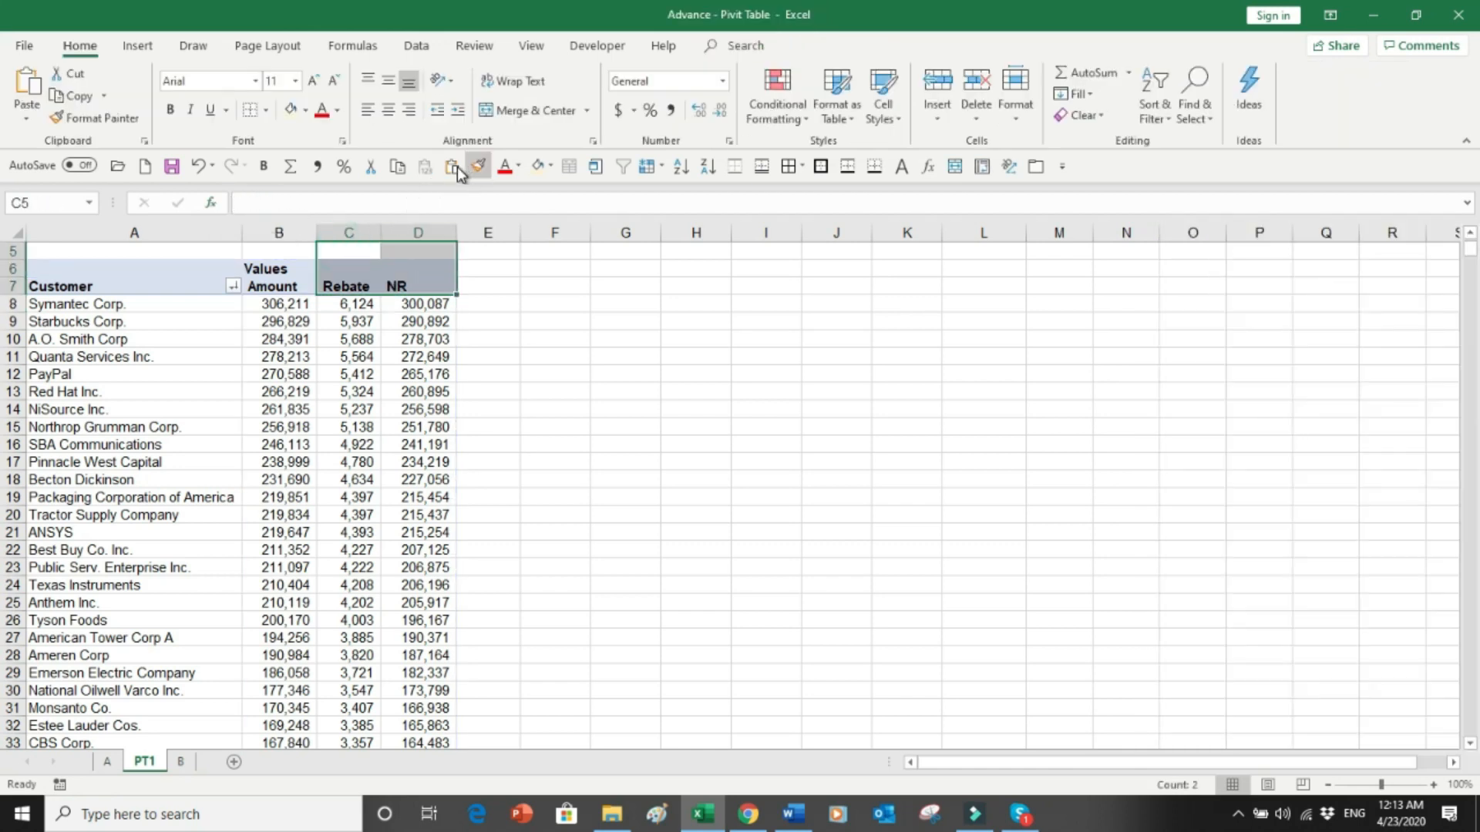
click(387, 111)
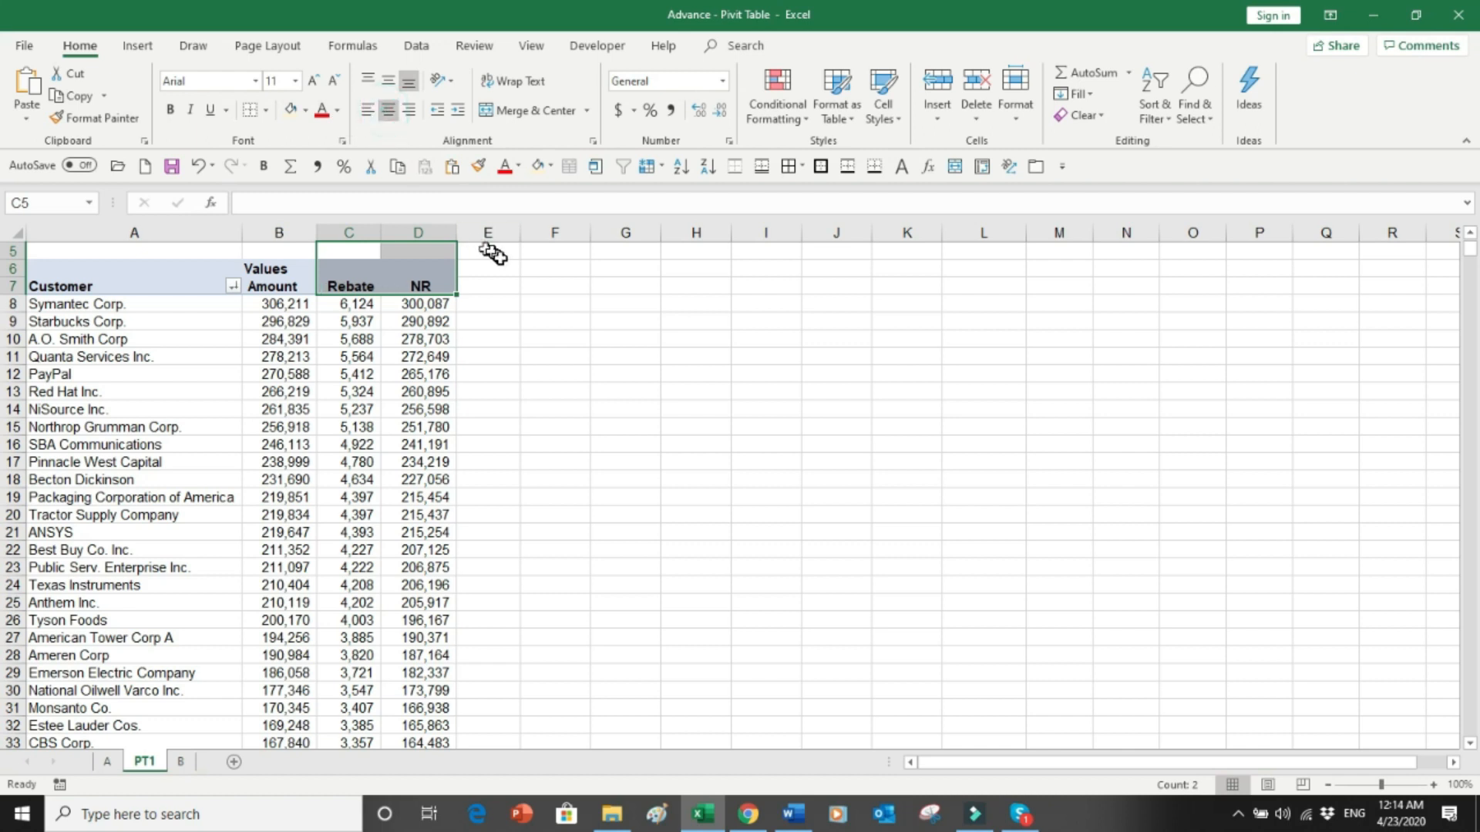
click(479, 248)
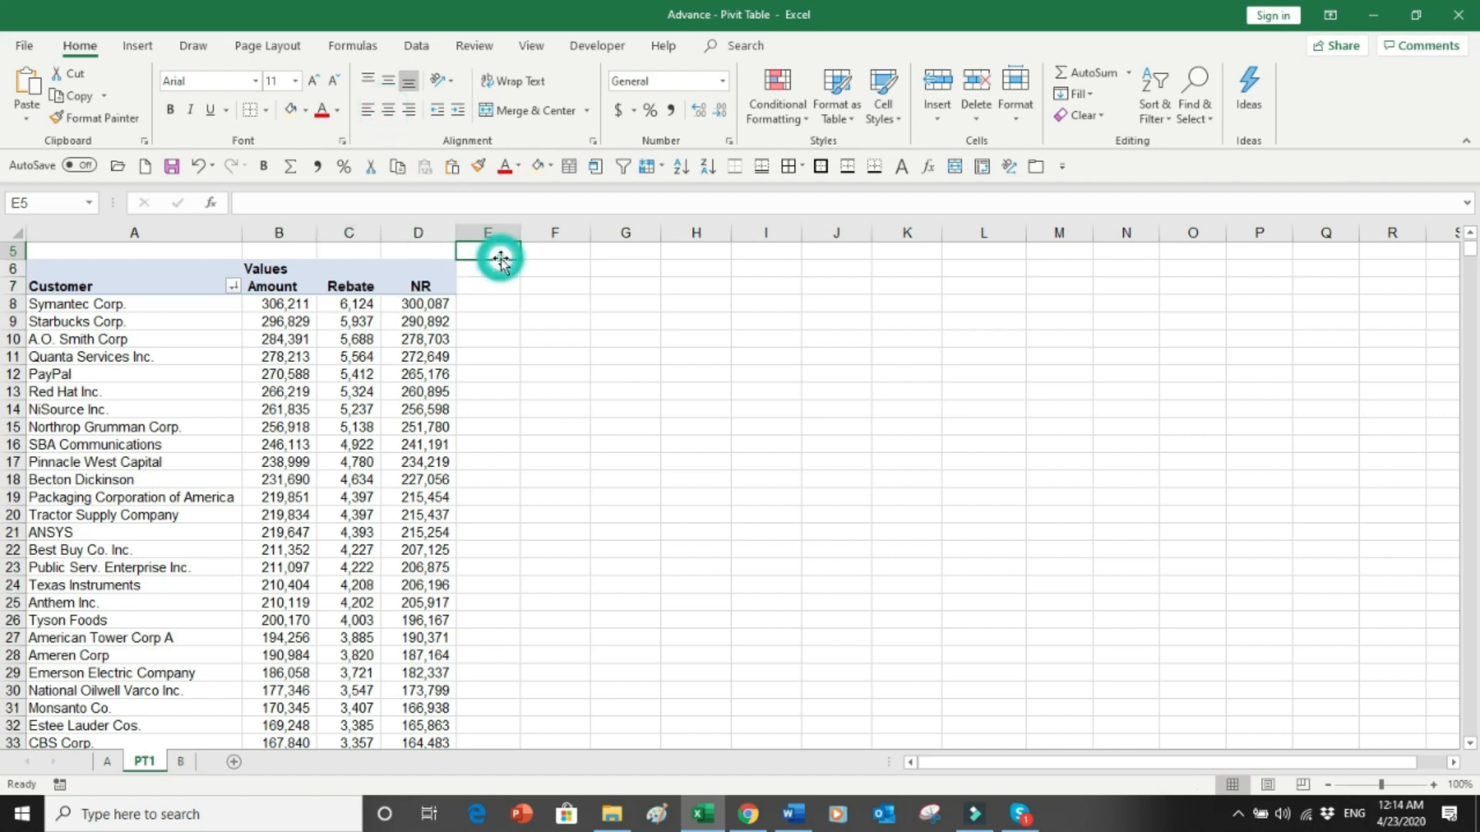
Compare the Amount column in the source data on sheet A with the calculated Rebate and NR columns on sheet PT1.
click(108, 761)
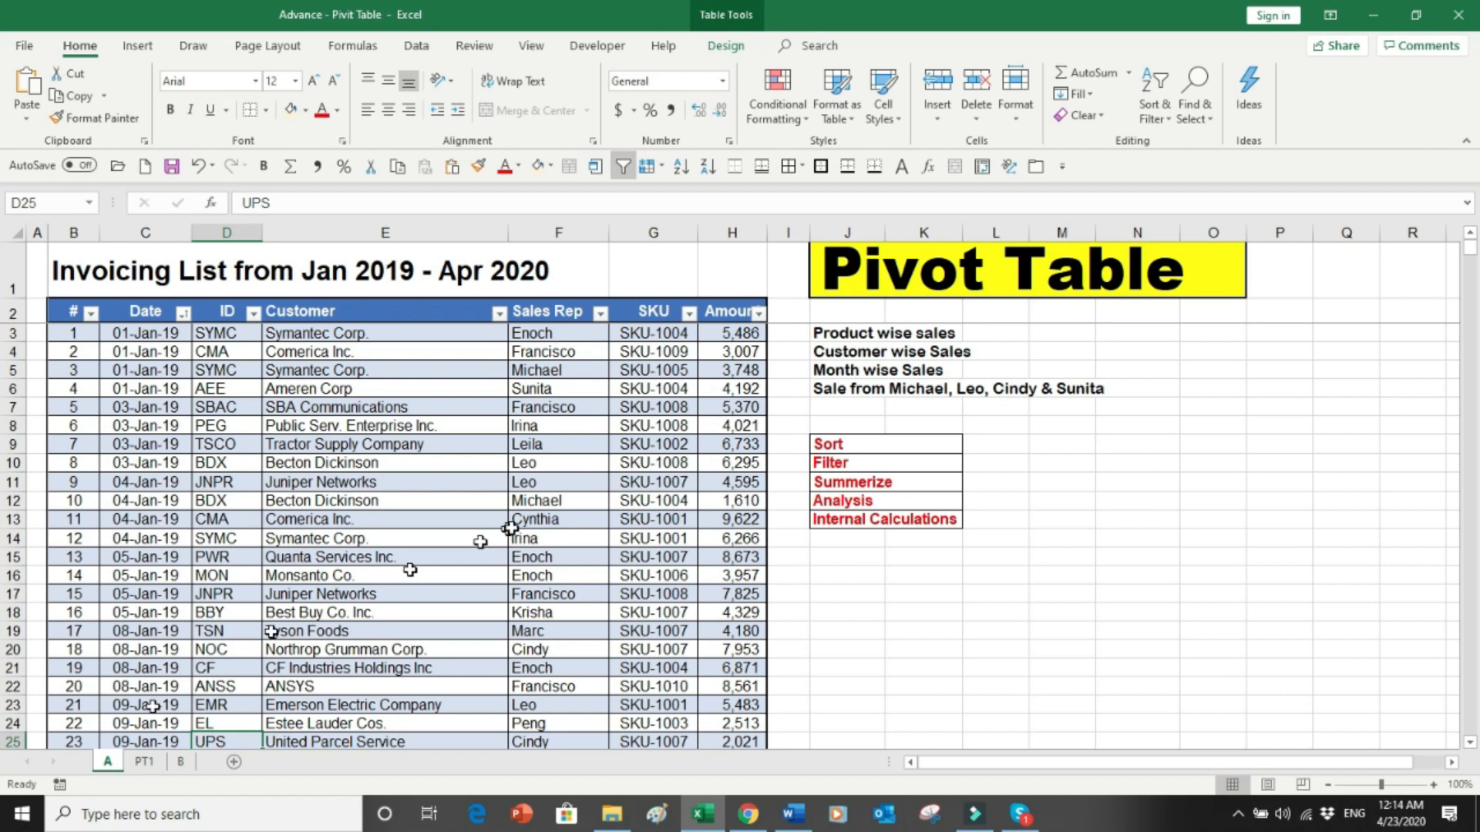
drag(738, 351, 705, 559)
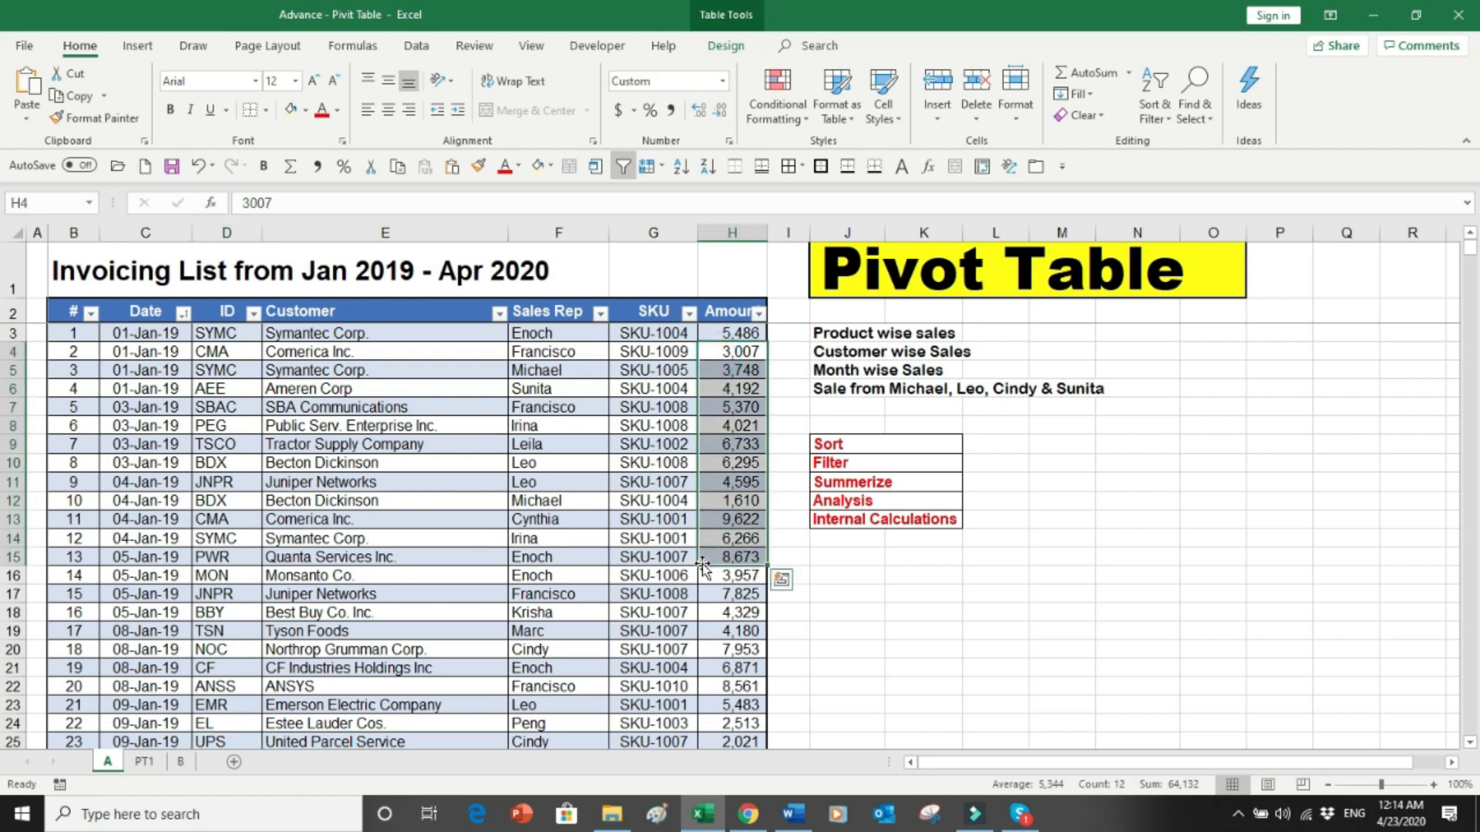
click(146, 762)
click(355, 394)
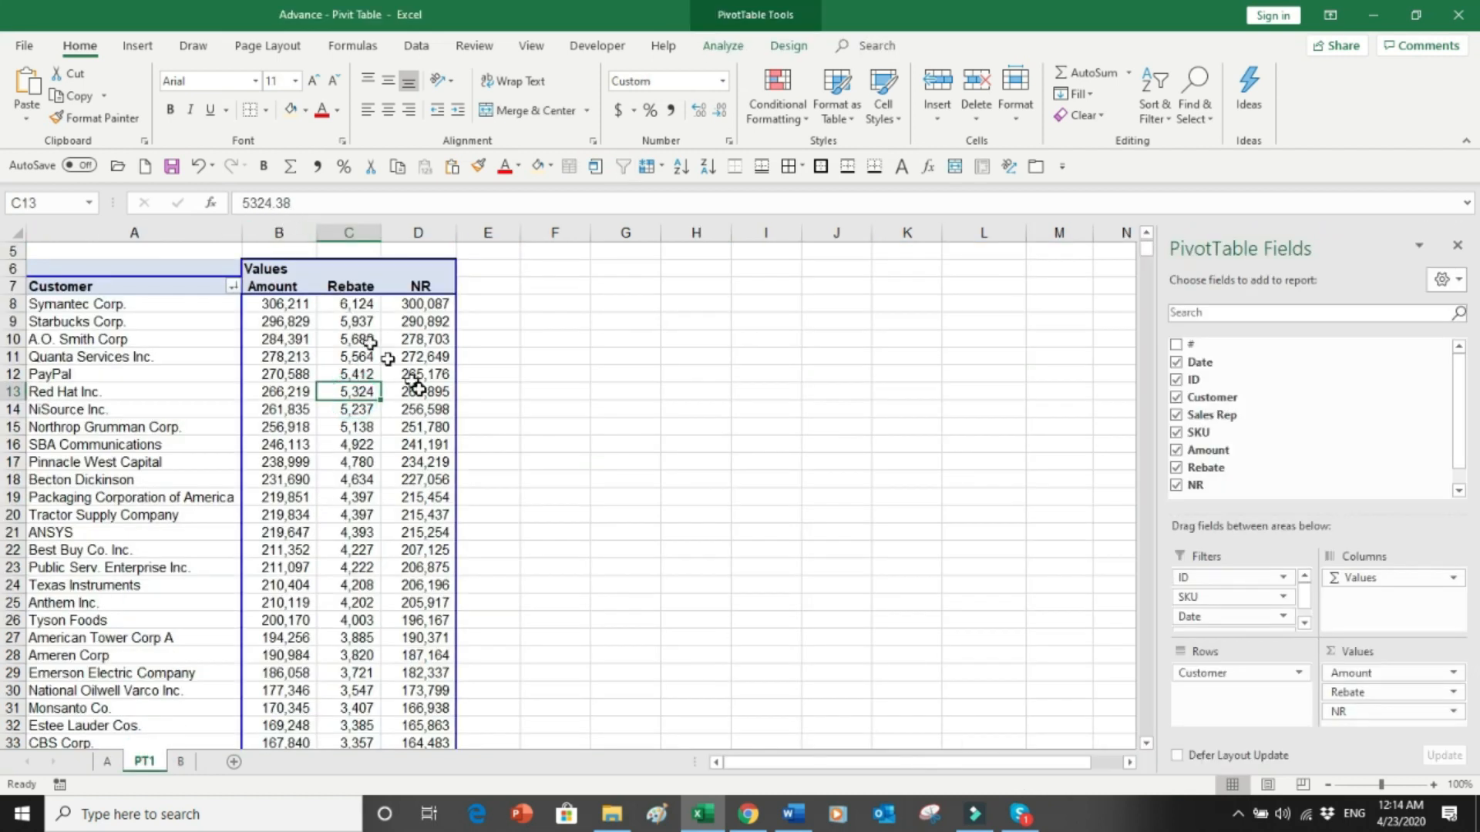
mouse_move(431, 439)
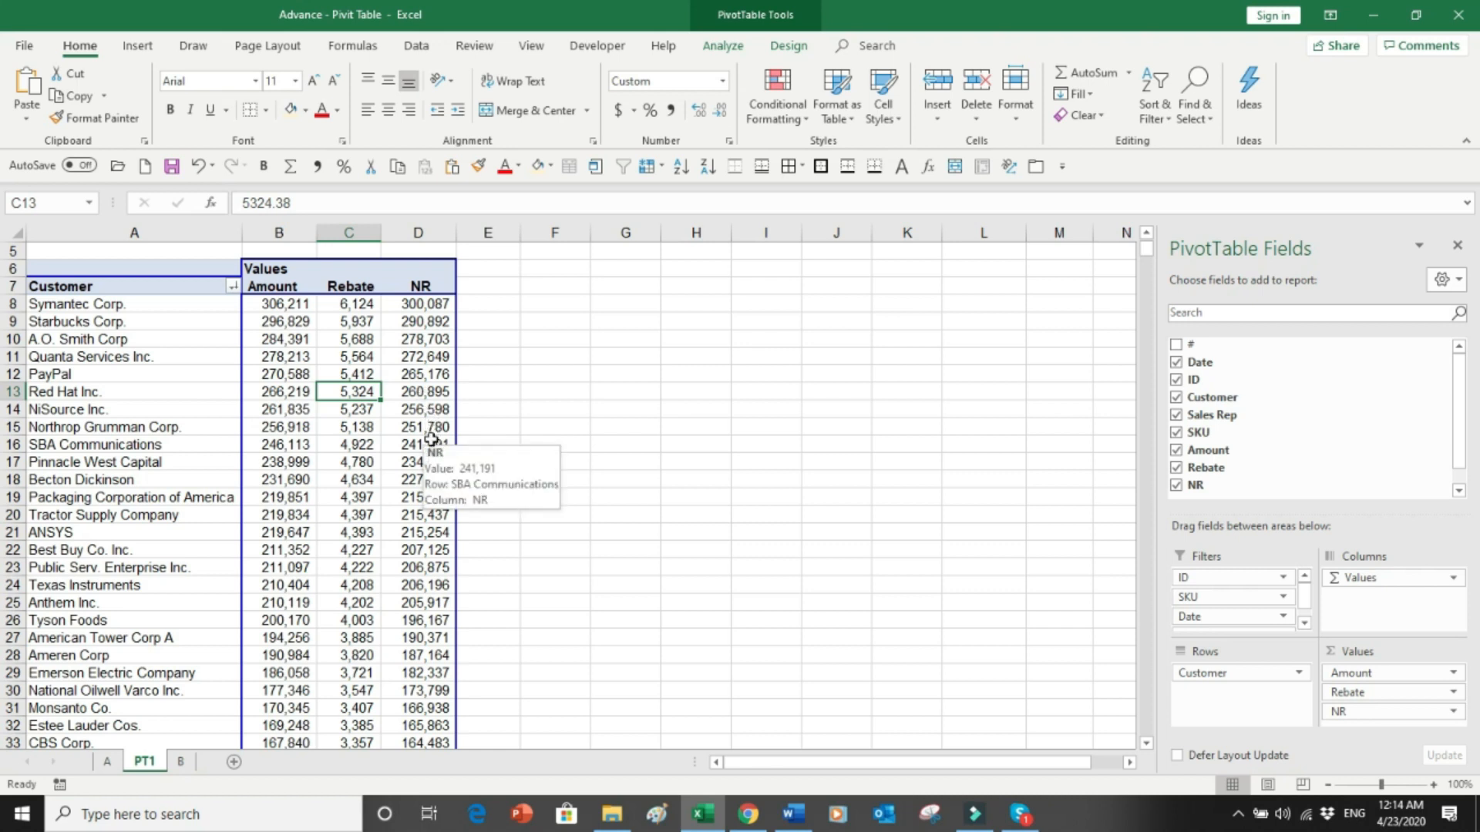
mouse_move(358, 628)
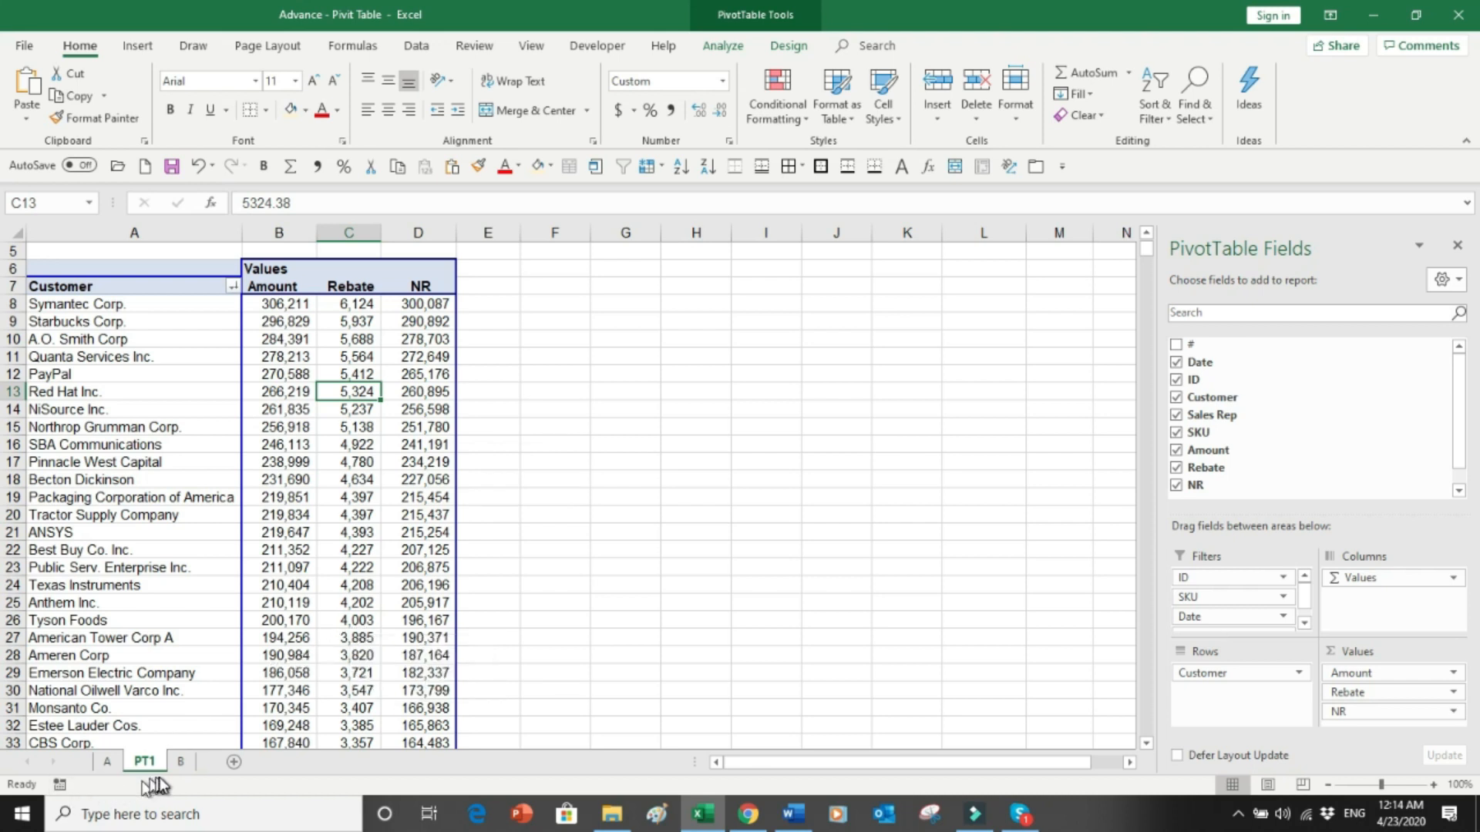
Convert the Company, Month and Revenue list on sheet B into a table.
click(180, 761)
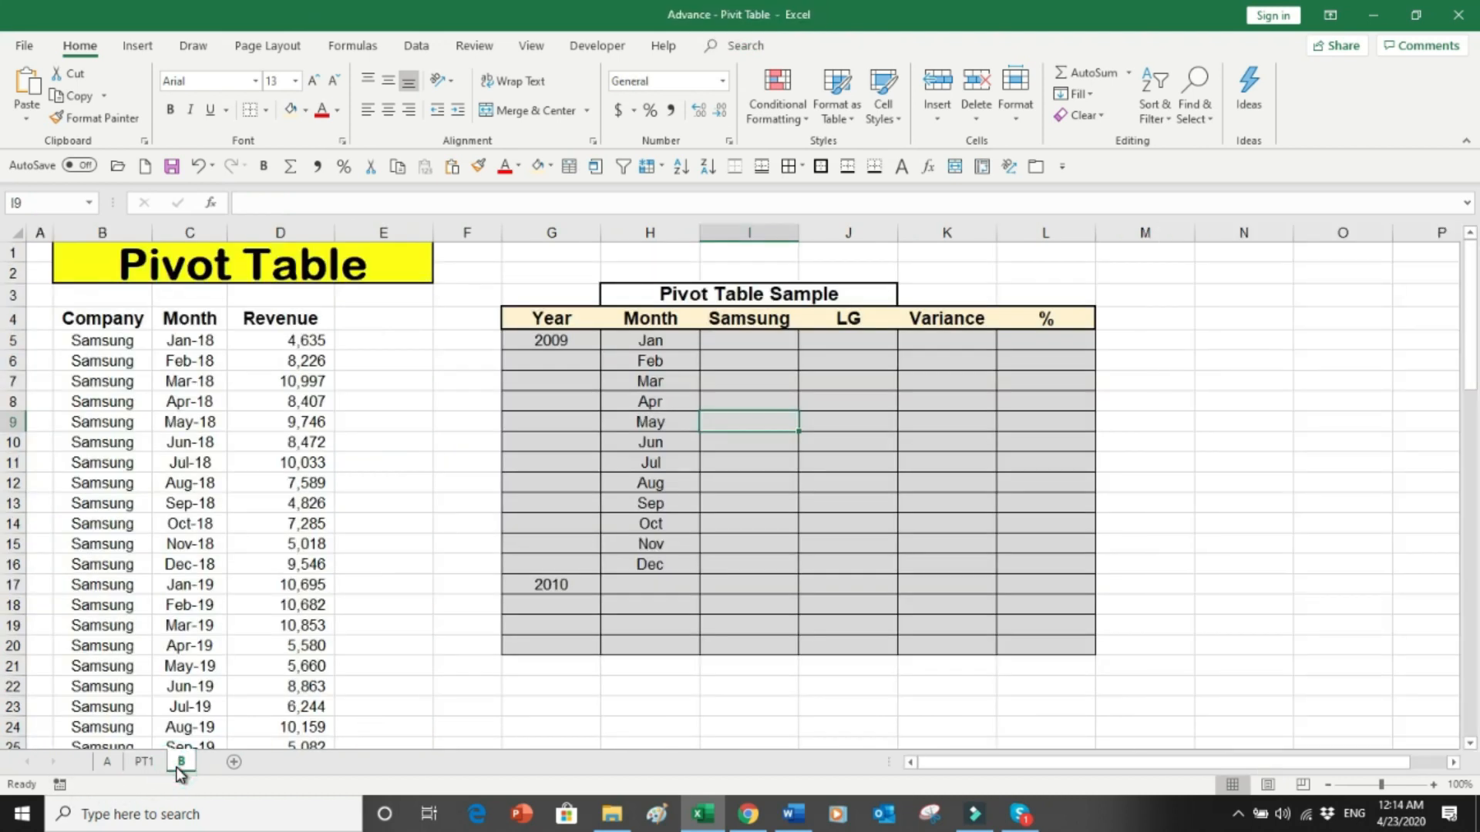
click(105, 326)
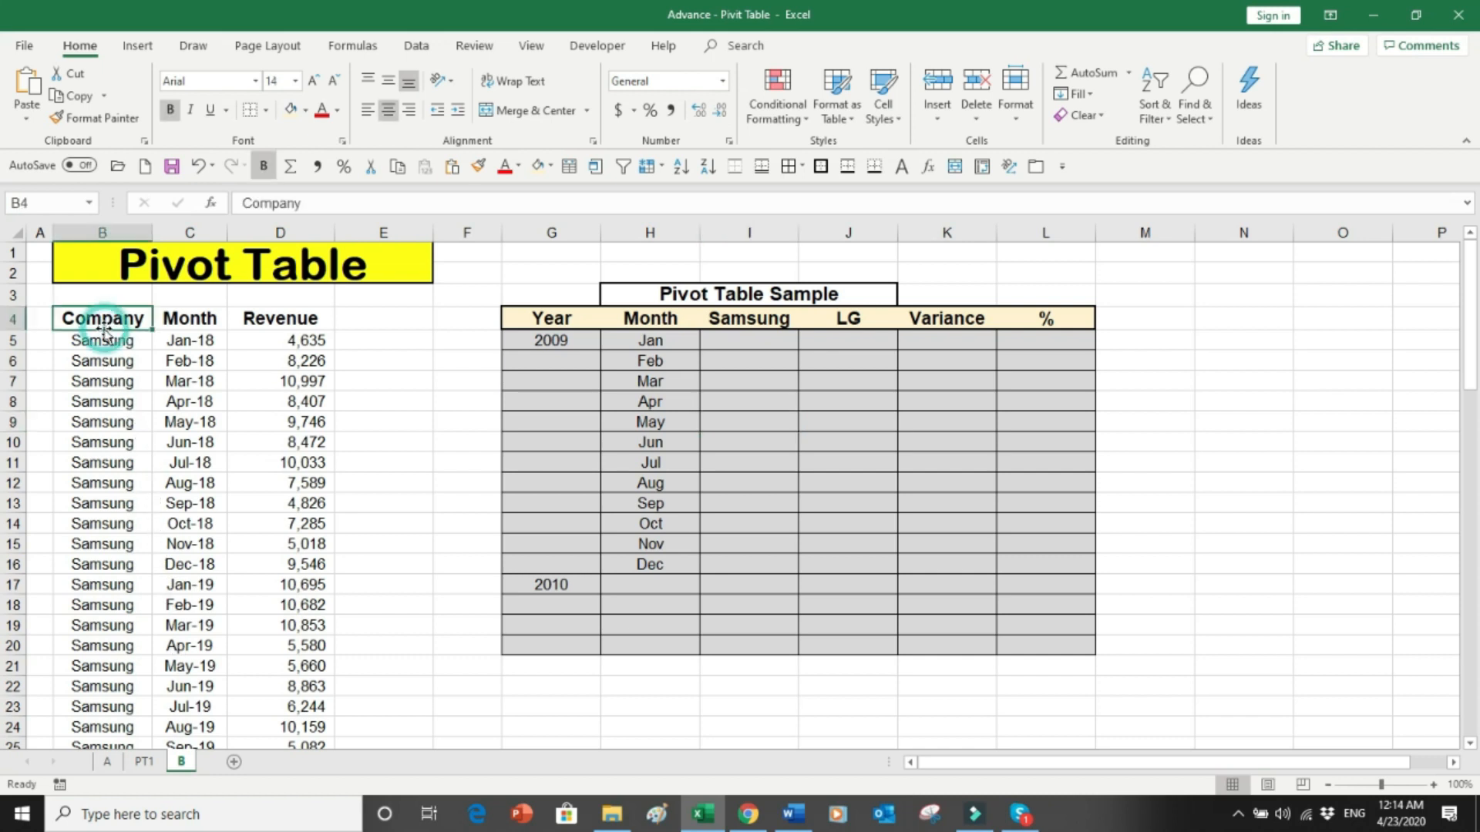
click(569, 166)
click(546, 291)
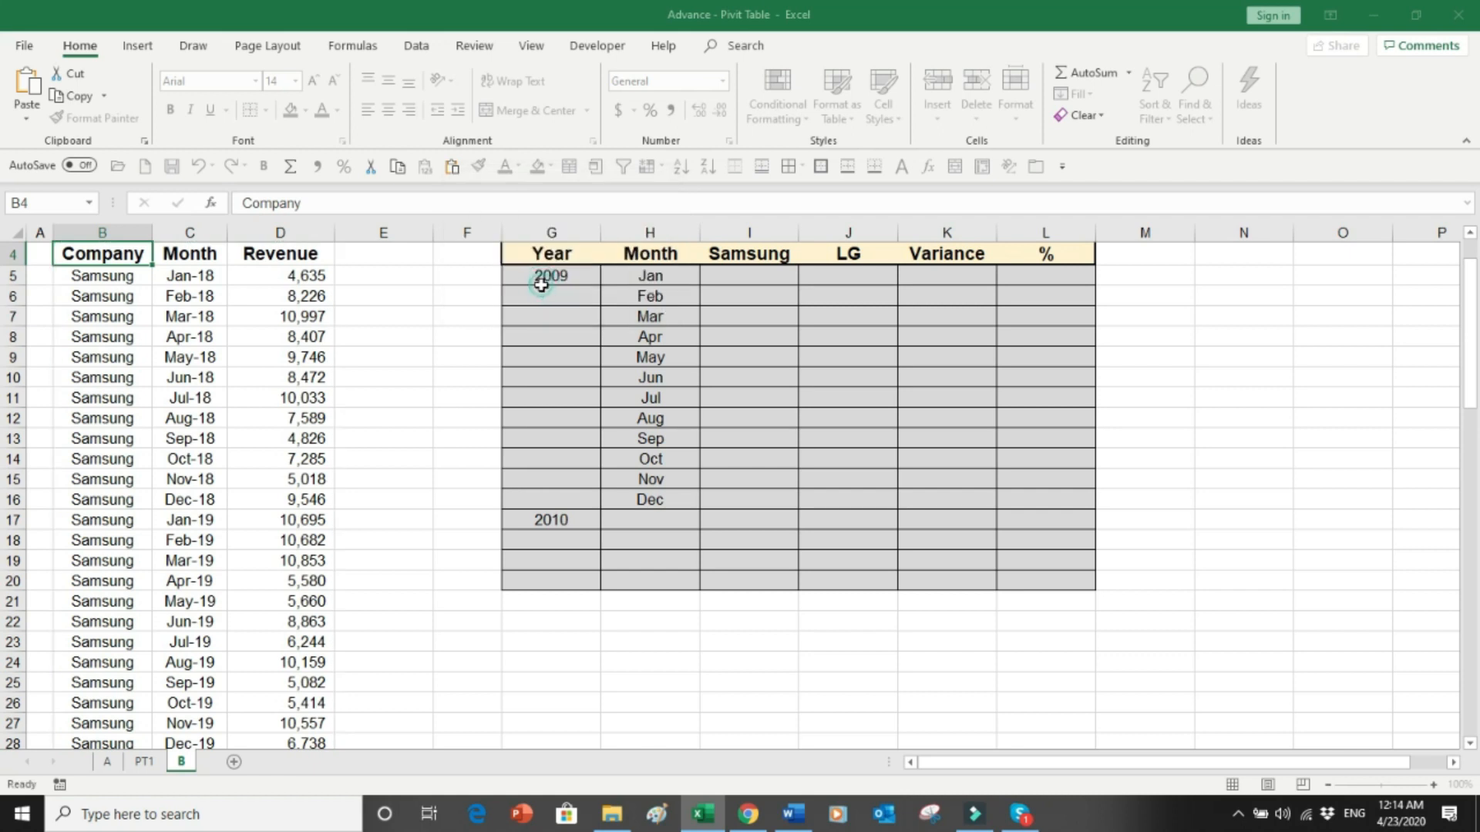
click(199, 375)
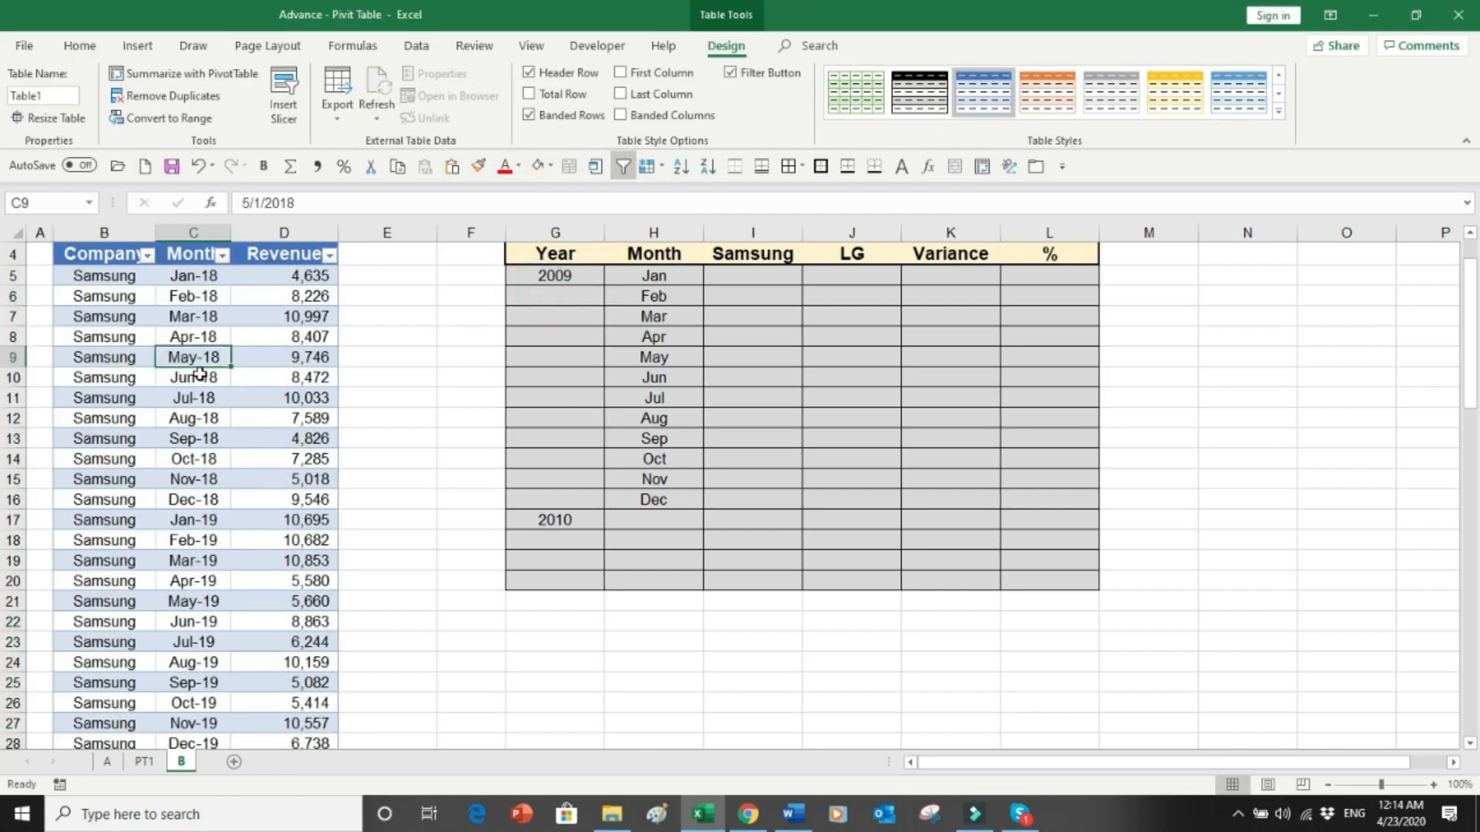
Examine the Samsung and LG rows and their months in the new table, starting from its first record.
key(ctrl+Up)
key(ctrl+Up)
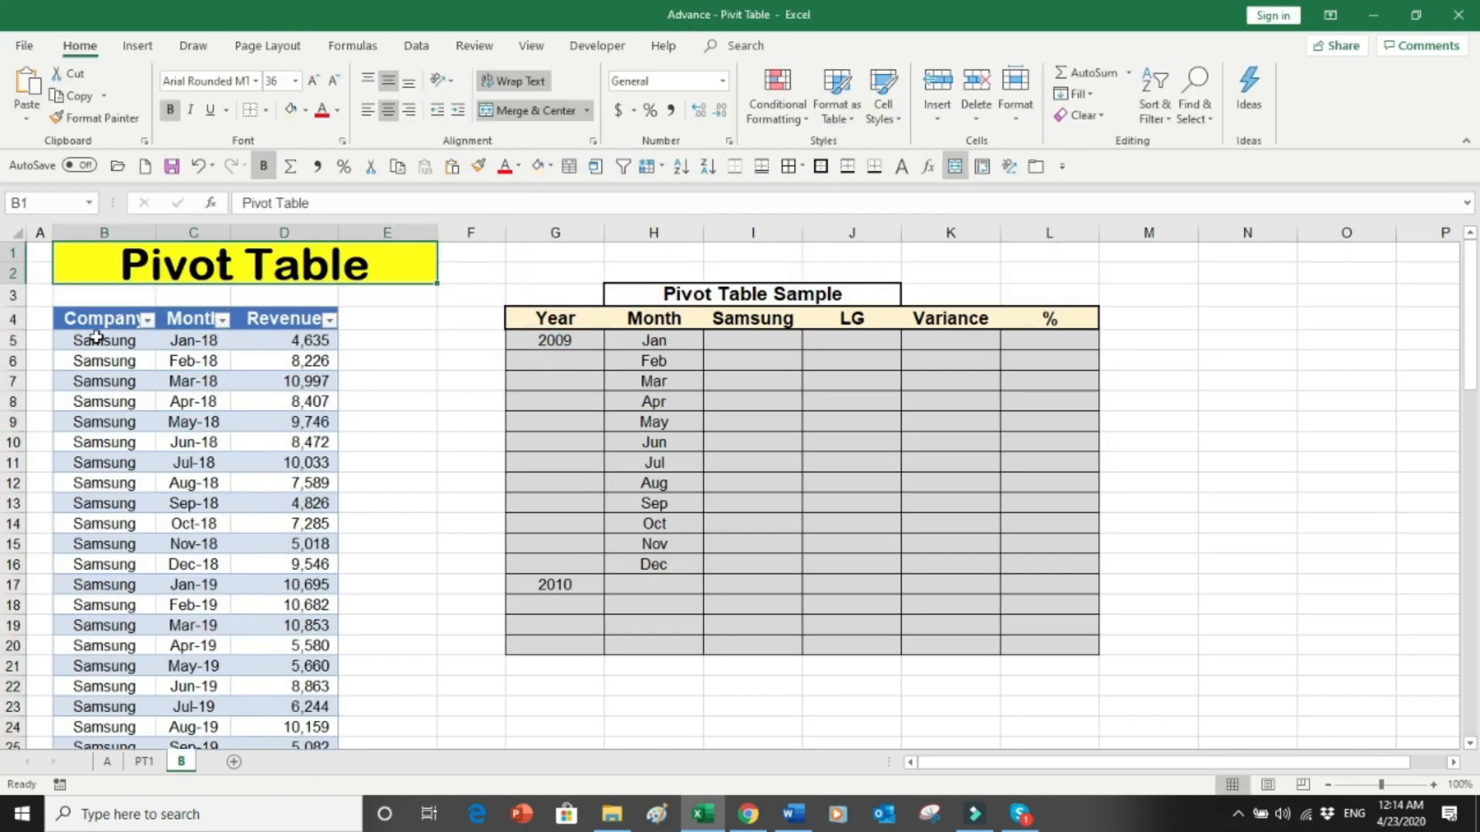
drag(96, 337, 166, 655)
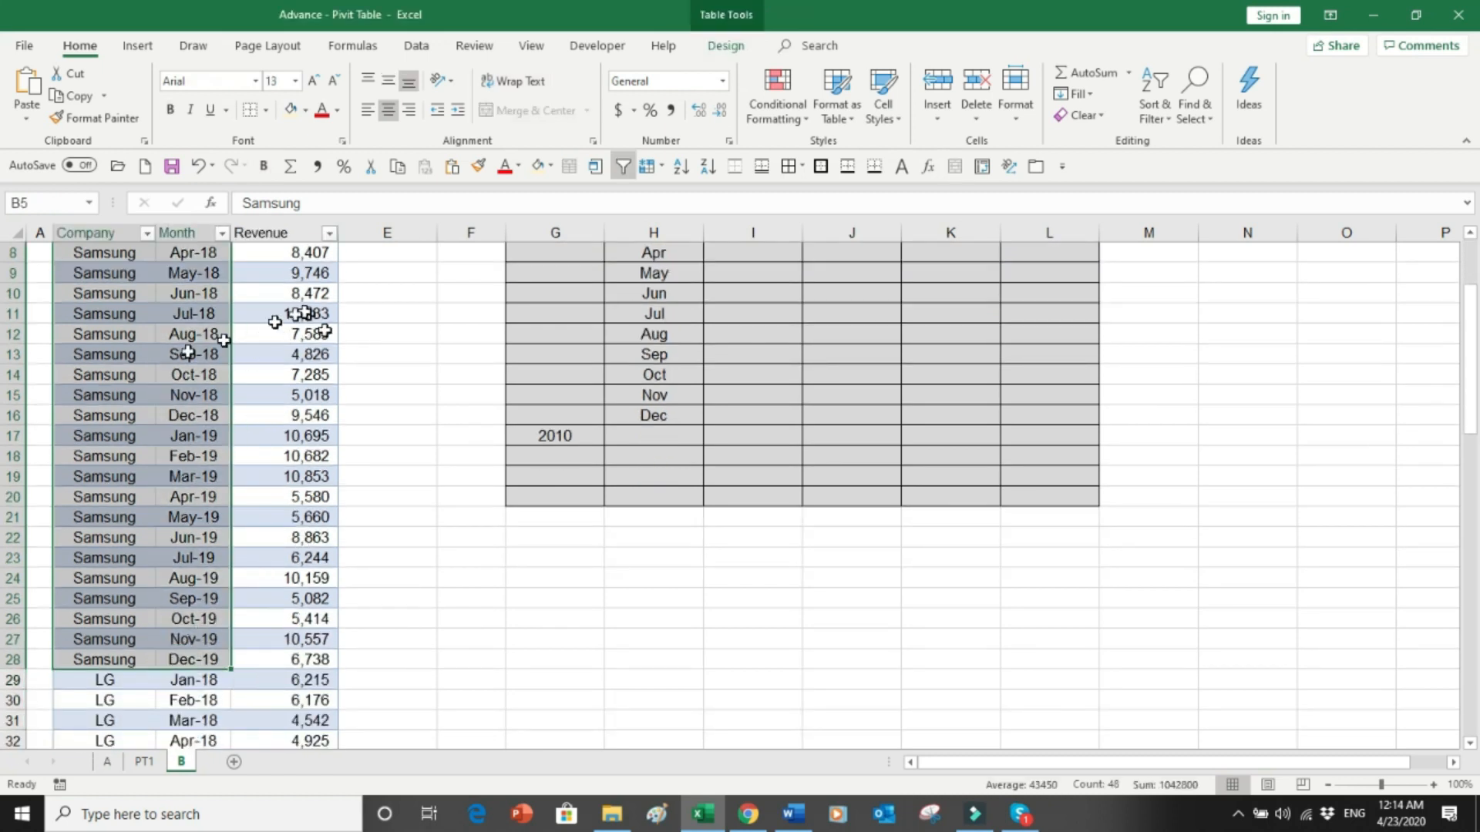
click(101, 310)
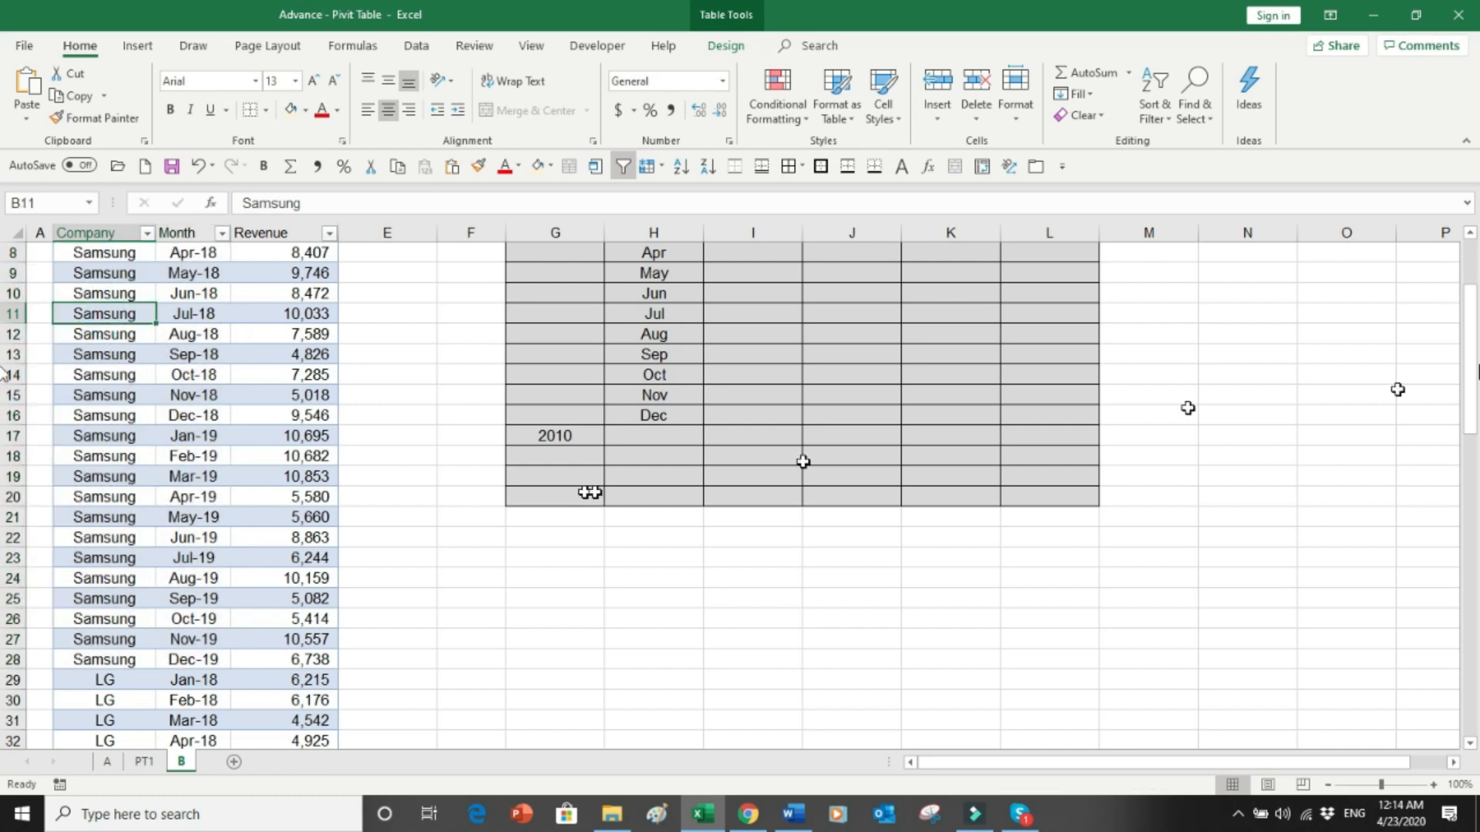
Examine the LG rows and the sample layout on sheet B with its Year, Month, Samsung, LG, Variance and % columns.
drag(1476, 370, 1474, 472)
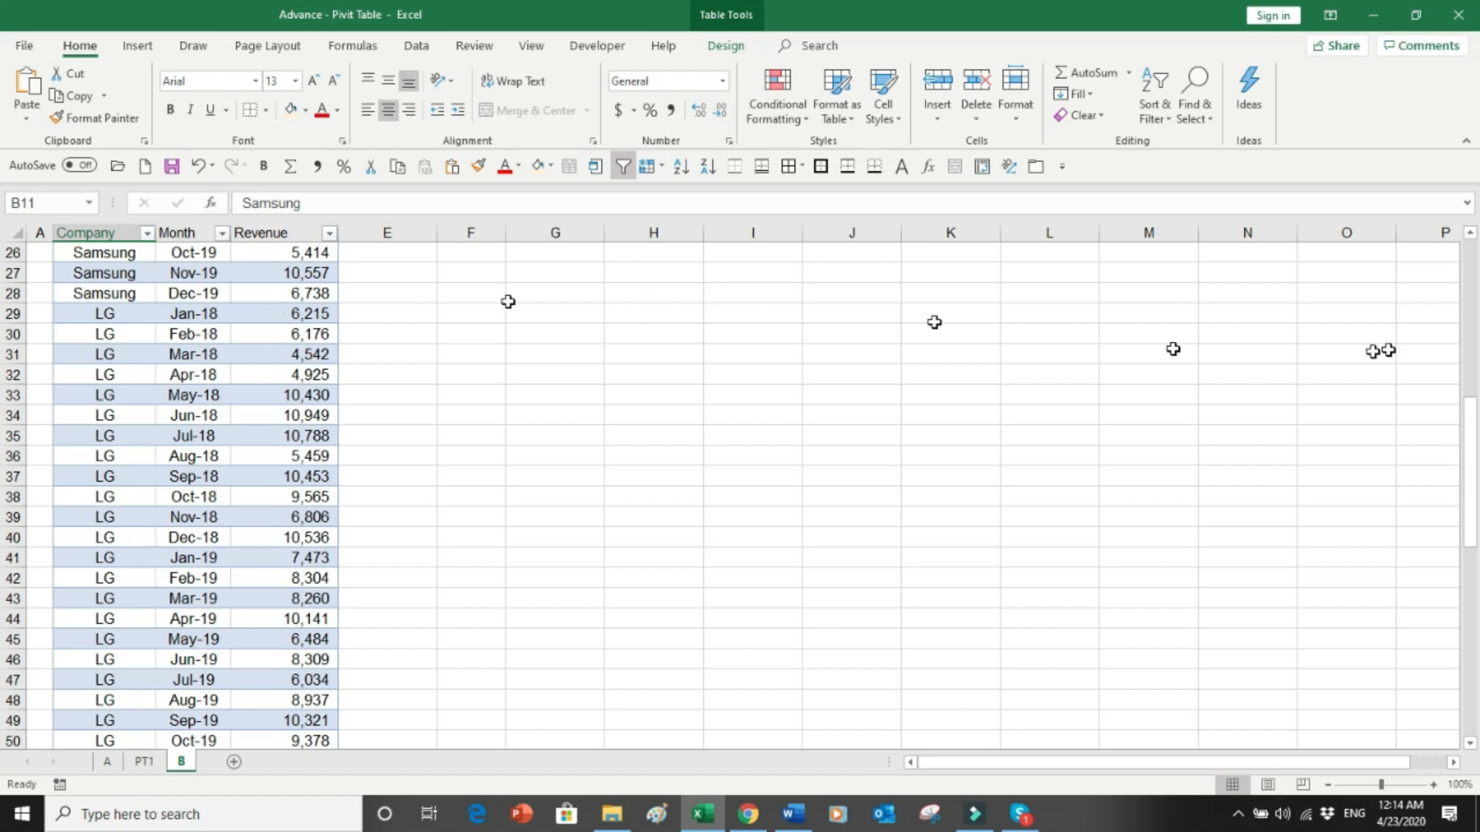
drag(1470, 470, 1471, 313)
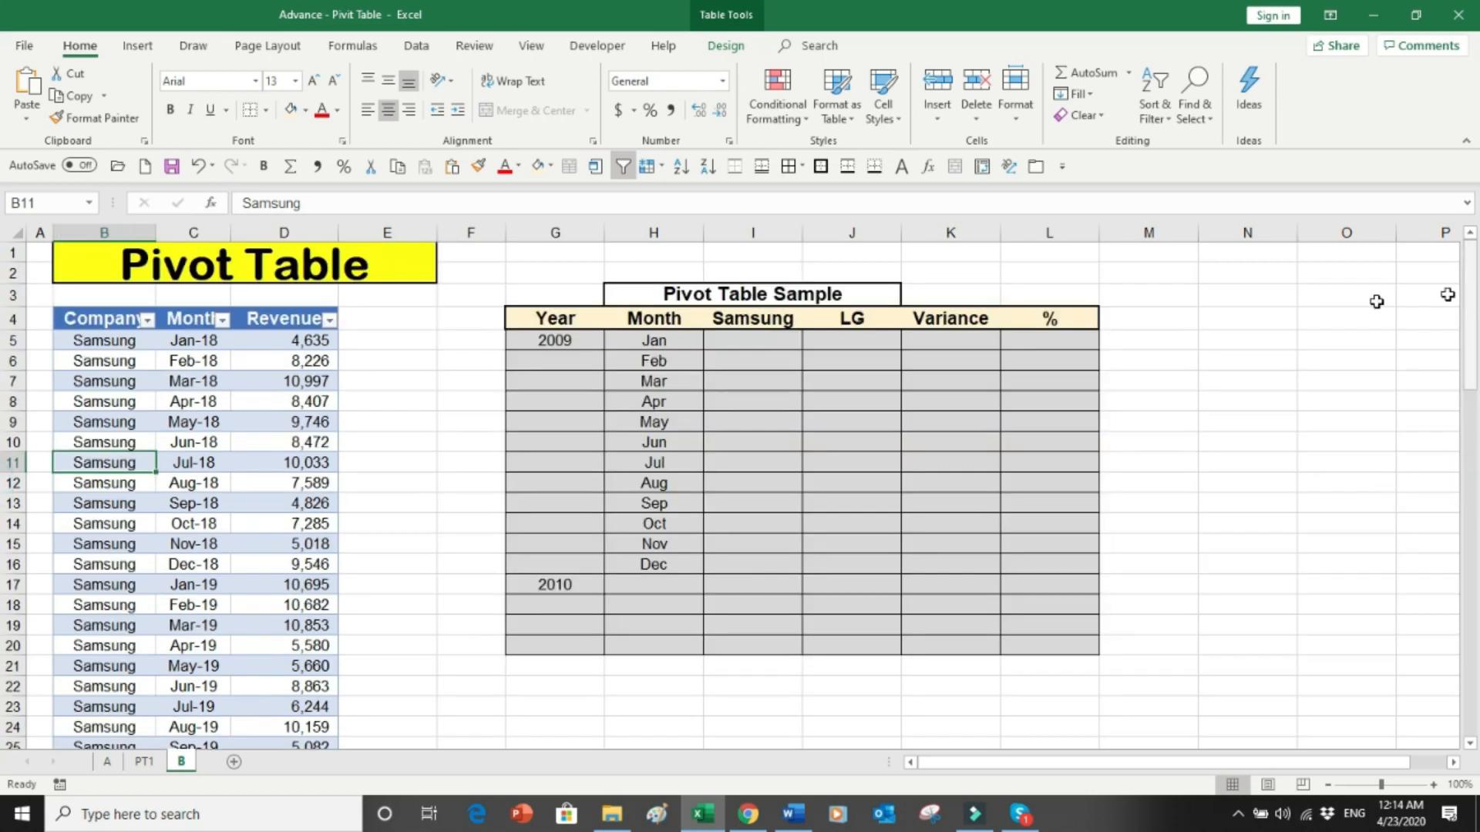
drag(561, 340, 562, 532)
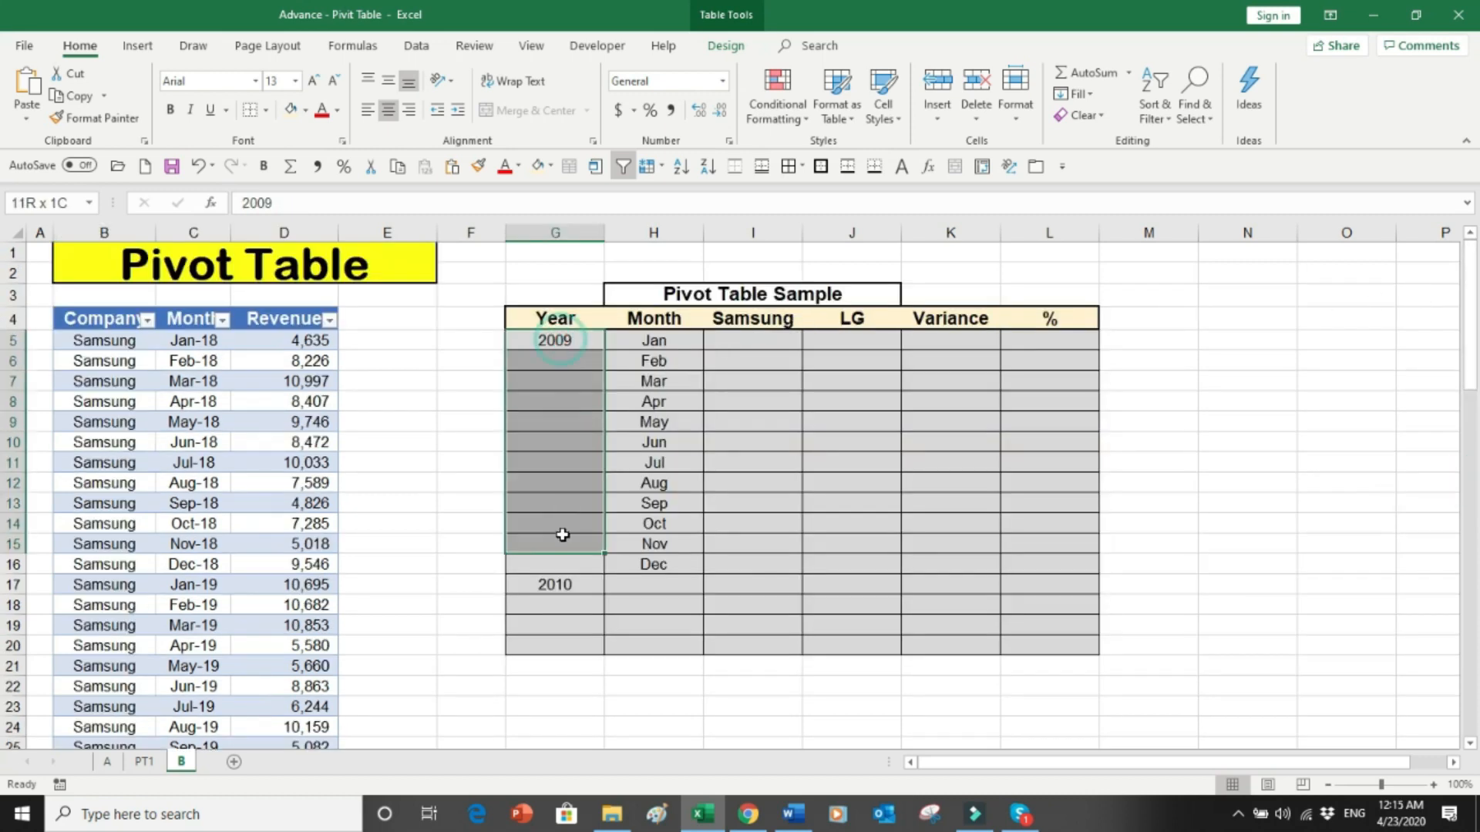
drag(681, 340, 669, 524)
drag(750, 333, 747, 564)
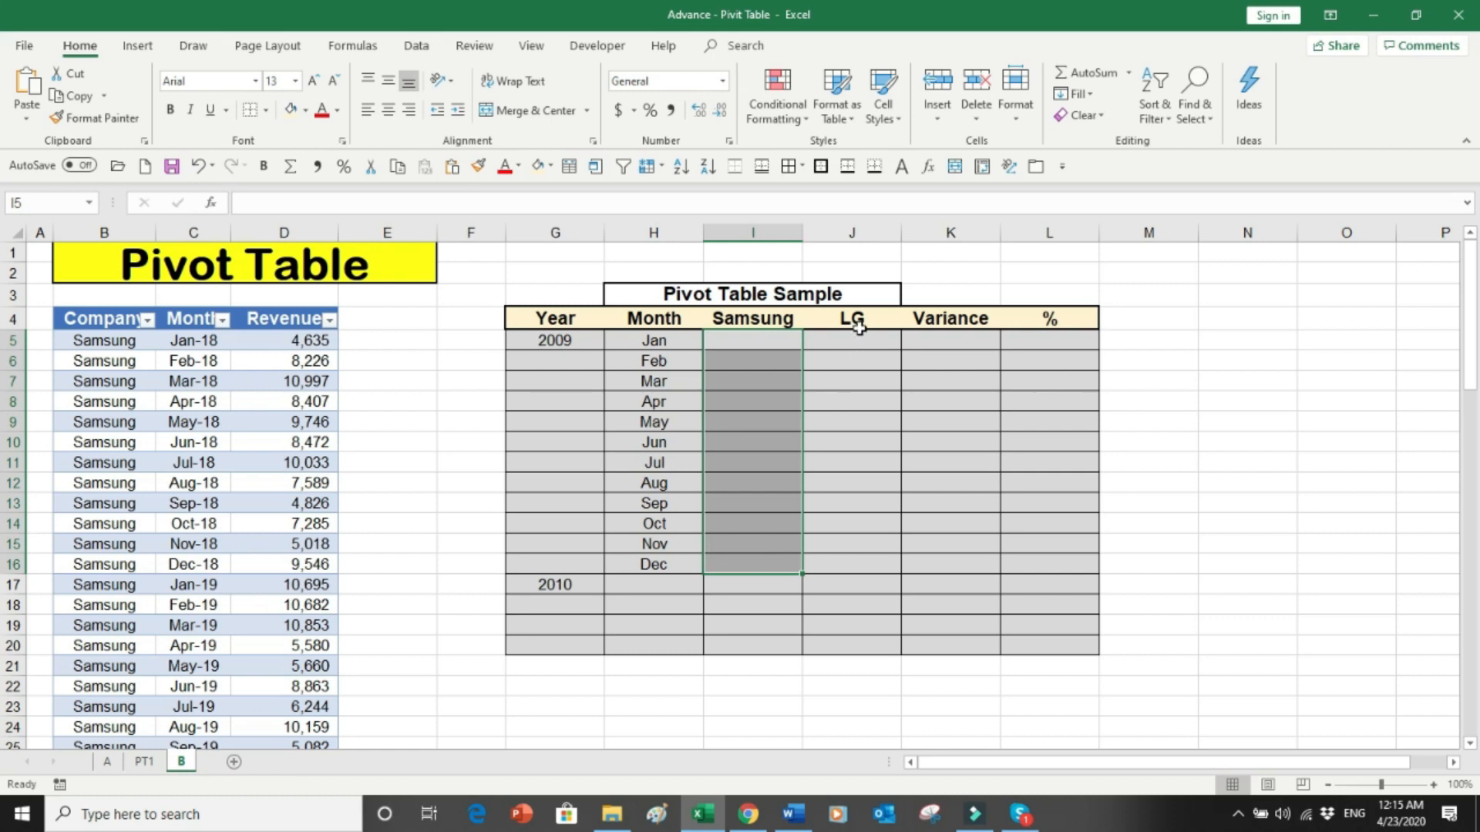
drag(859, 333, 850, 583)
drag(952, 351, 964, 543)
drag(1067, 339, 1067, 512)
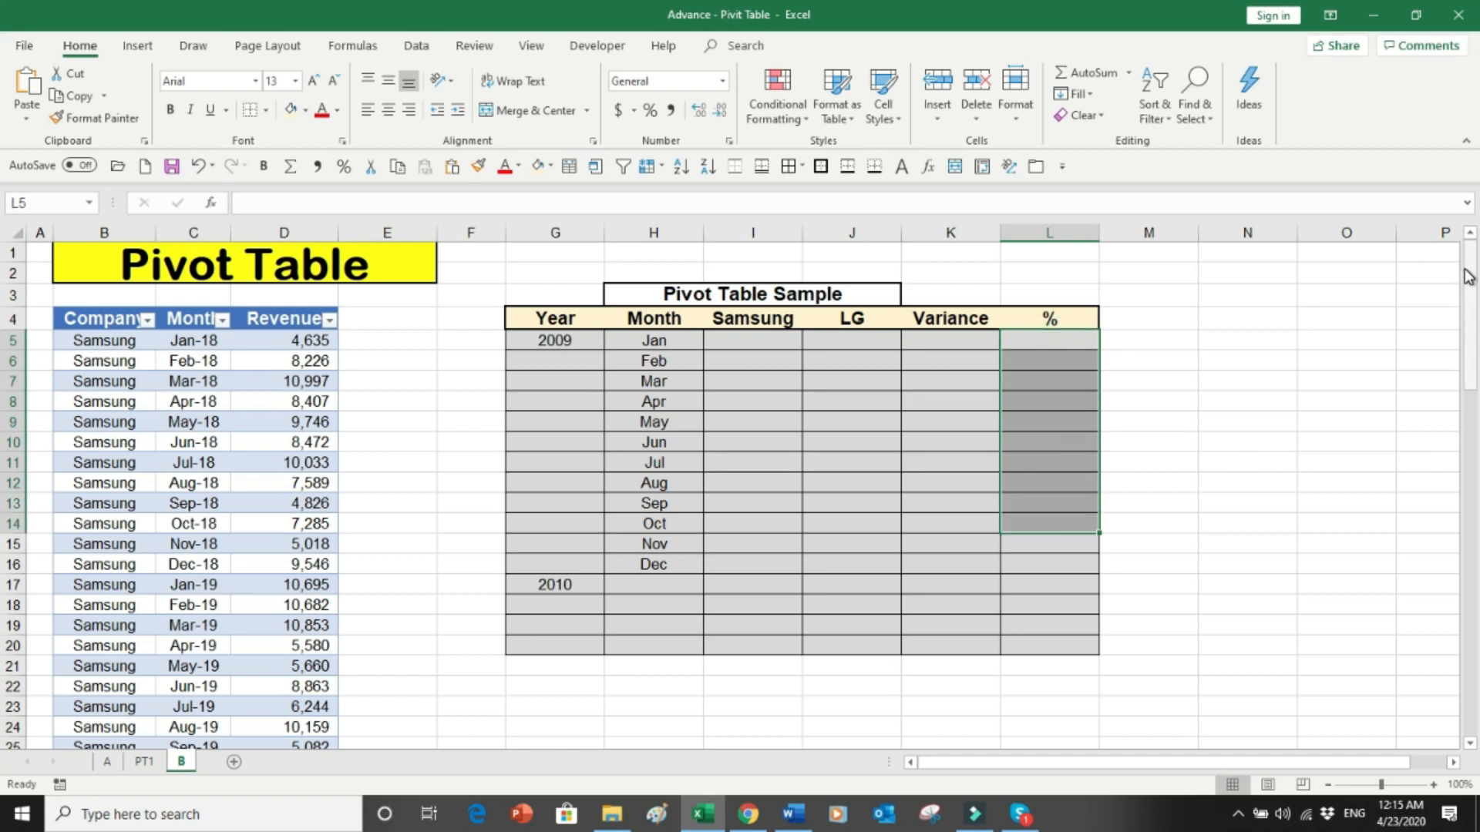
Apply all borders to the GE company, month and revenue records below the table, in B56:D79.
drag(1472, 269, 1476, 515)
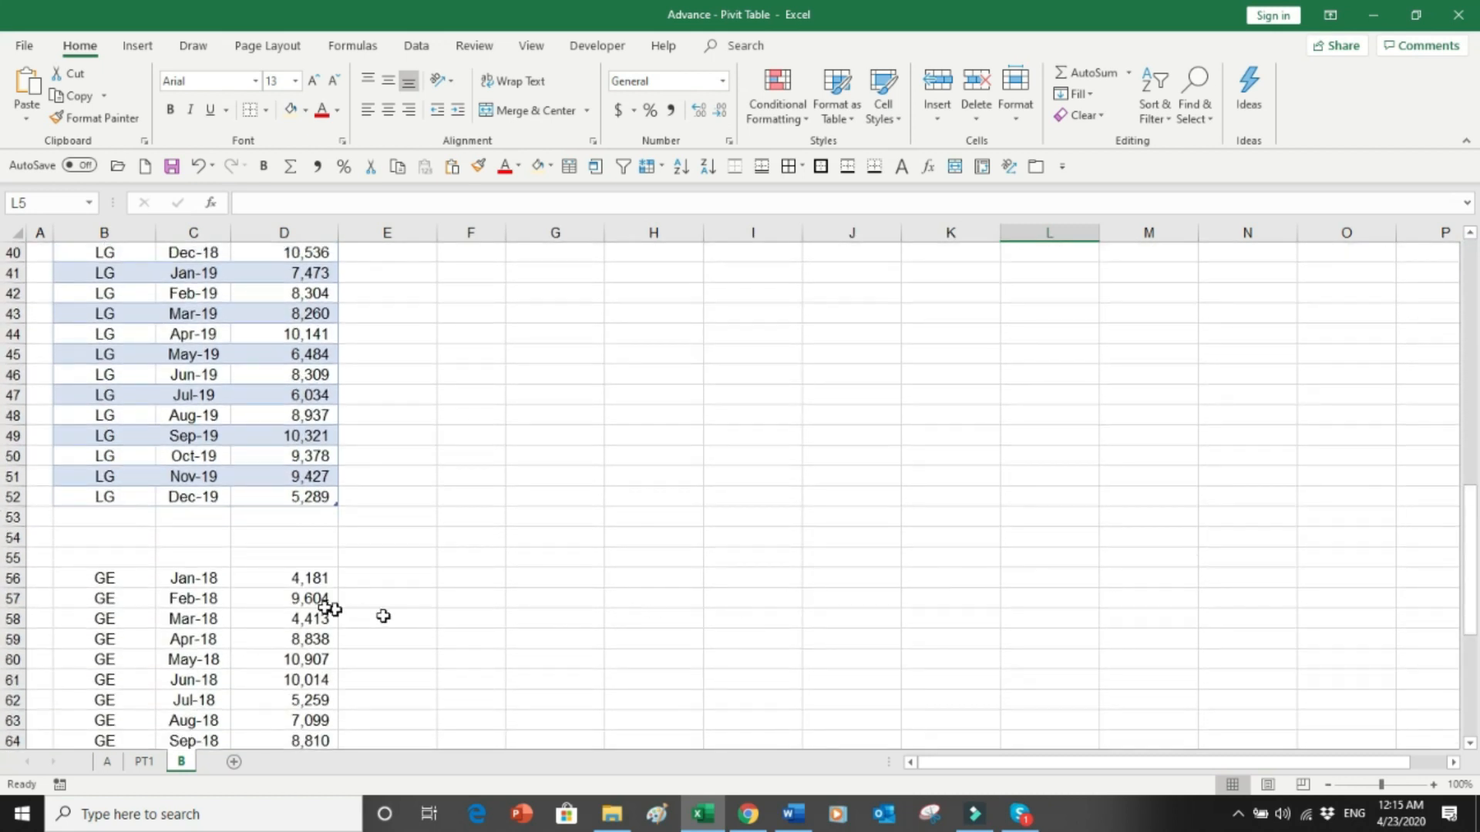
click(139, 582)
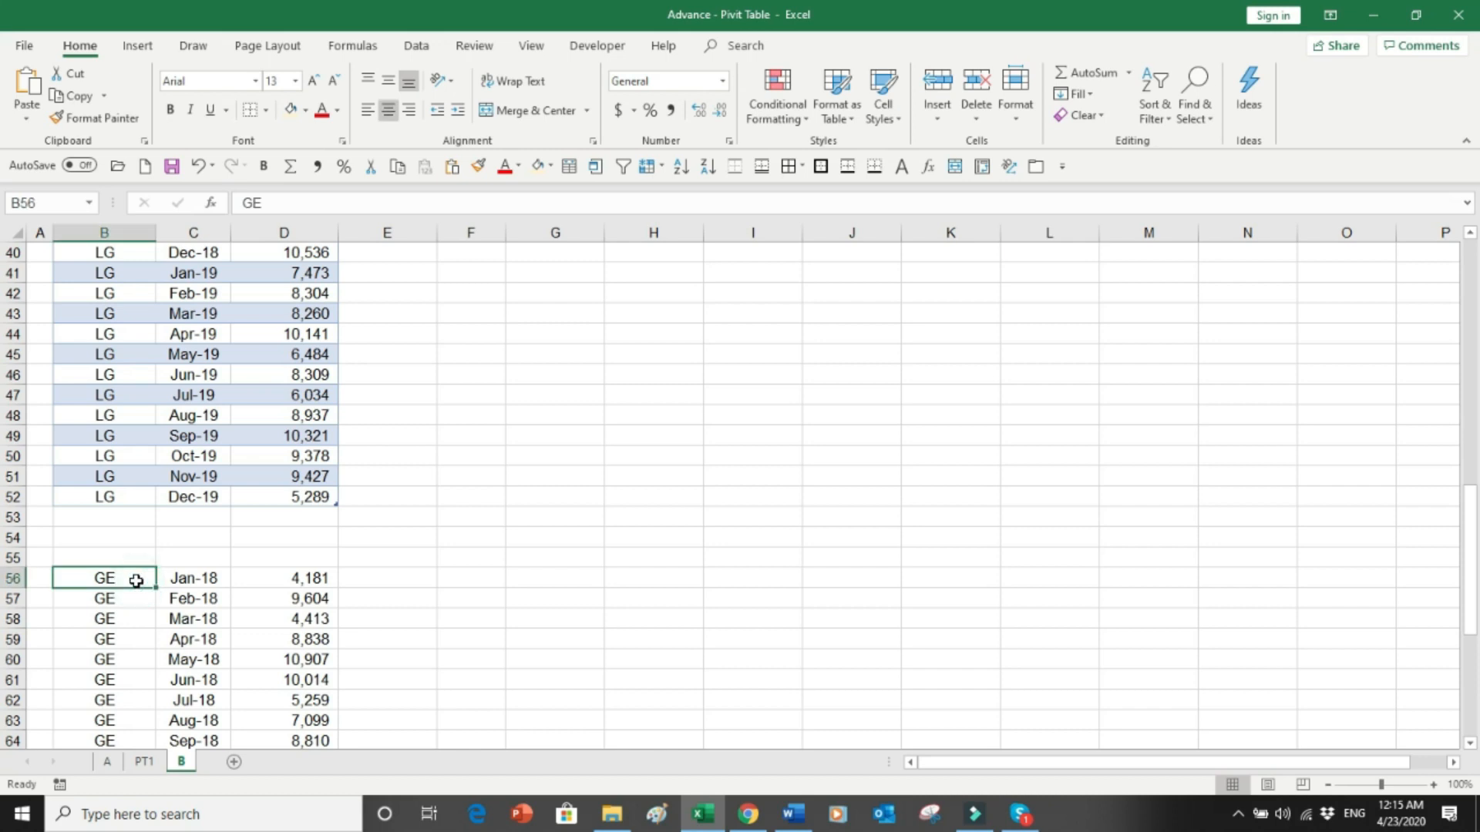
key(ctrl+shift+Down)
key(shift+Right)
key(shift+Right)
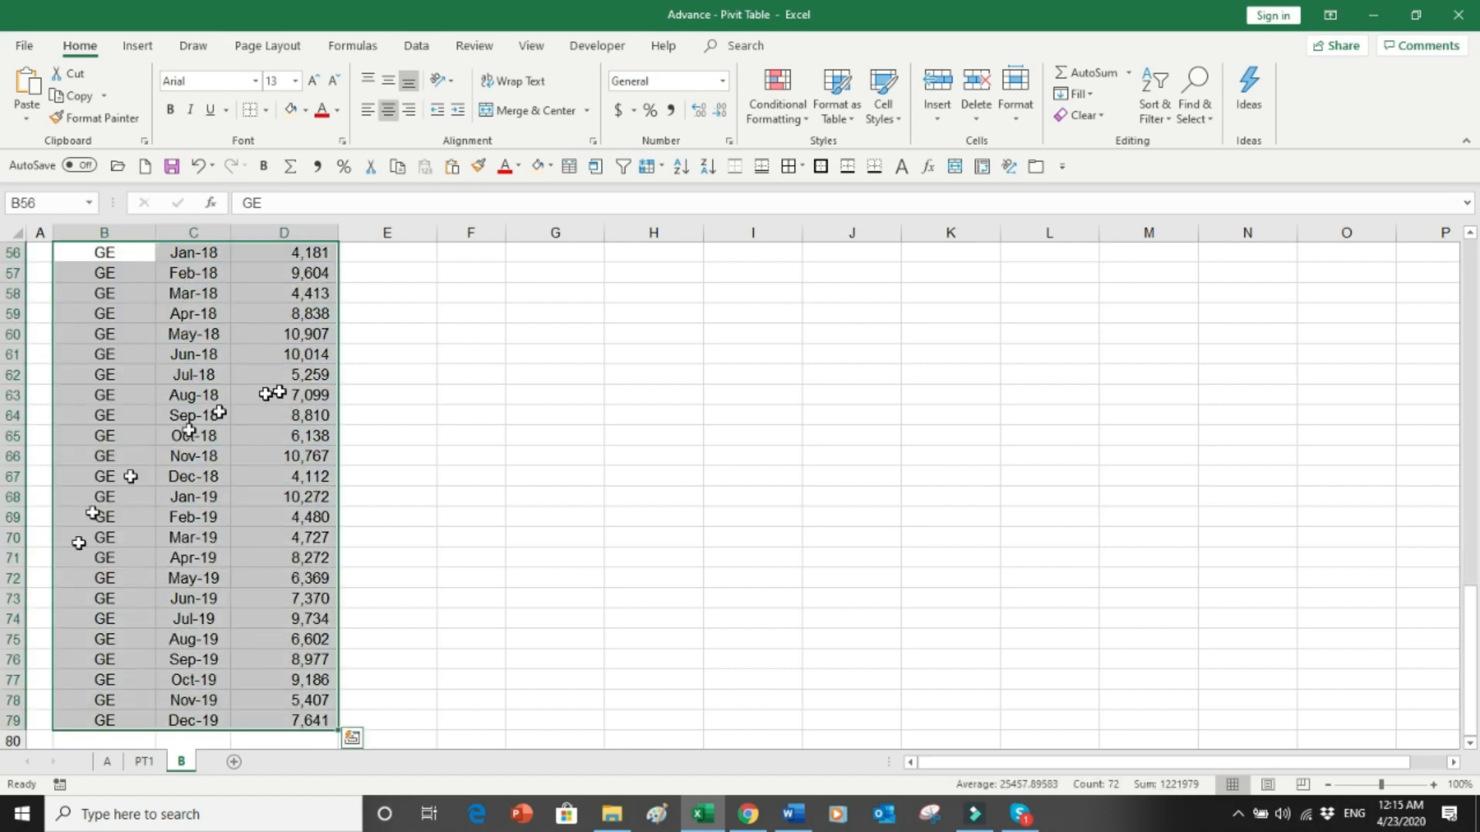
click(786, 165)
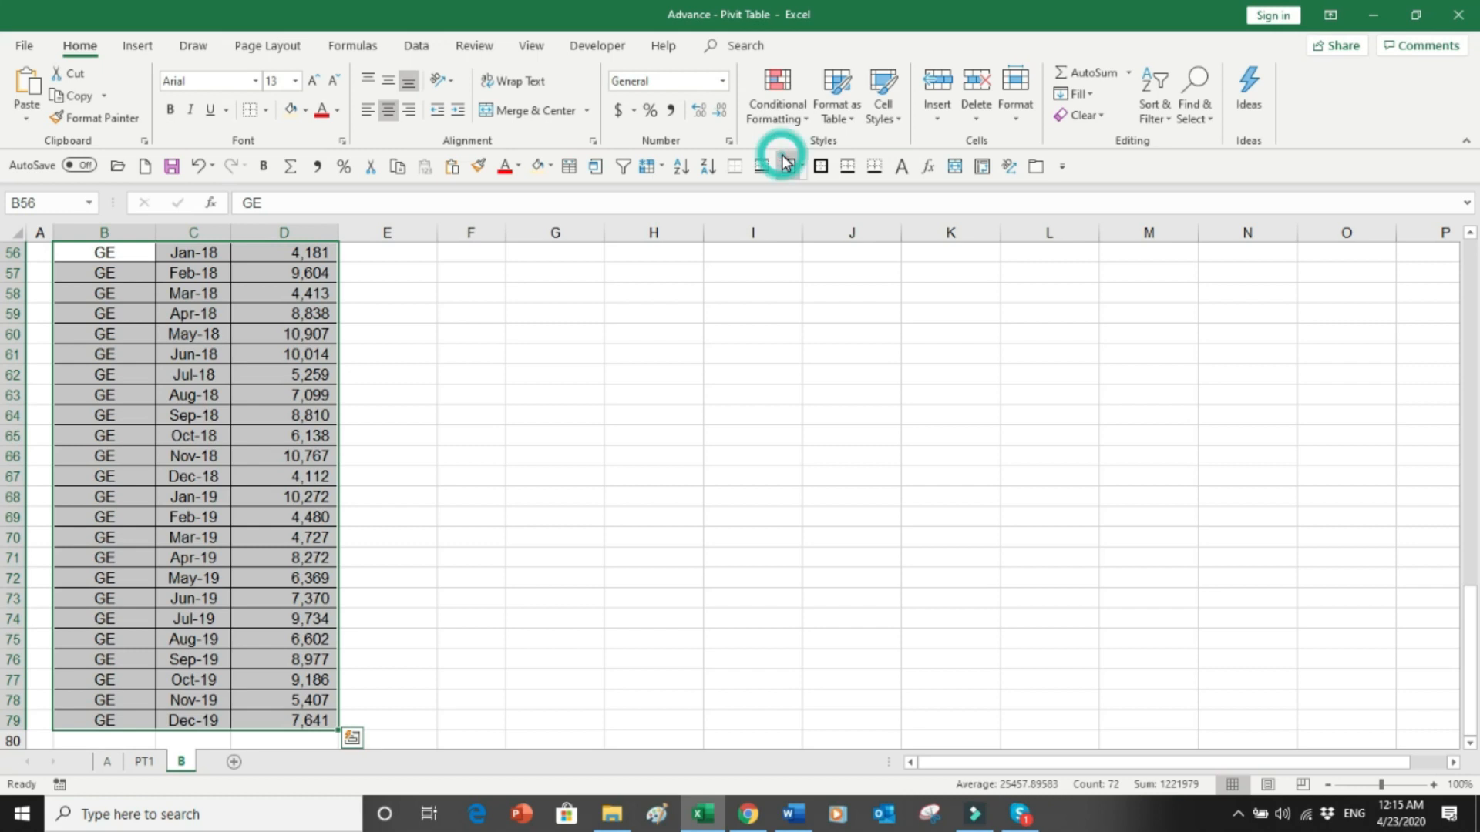
Insert a PivotTable on a new worksheet from the Samsung and LG table, with Company and Month as row fields.
key(Up)
key(Up)
key(Up)
key(Up)
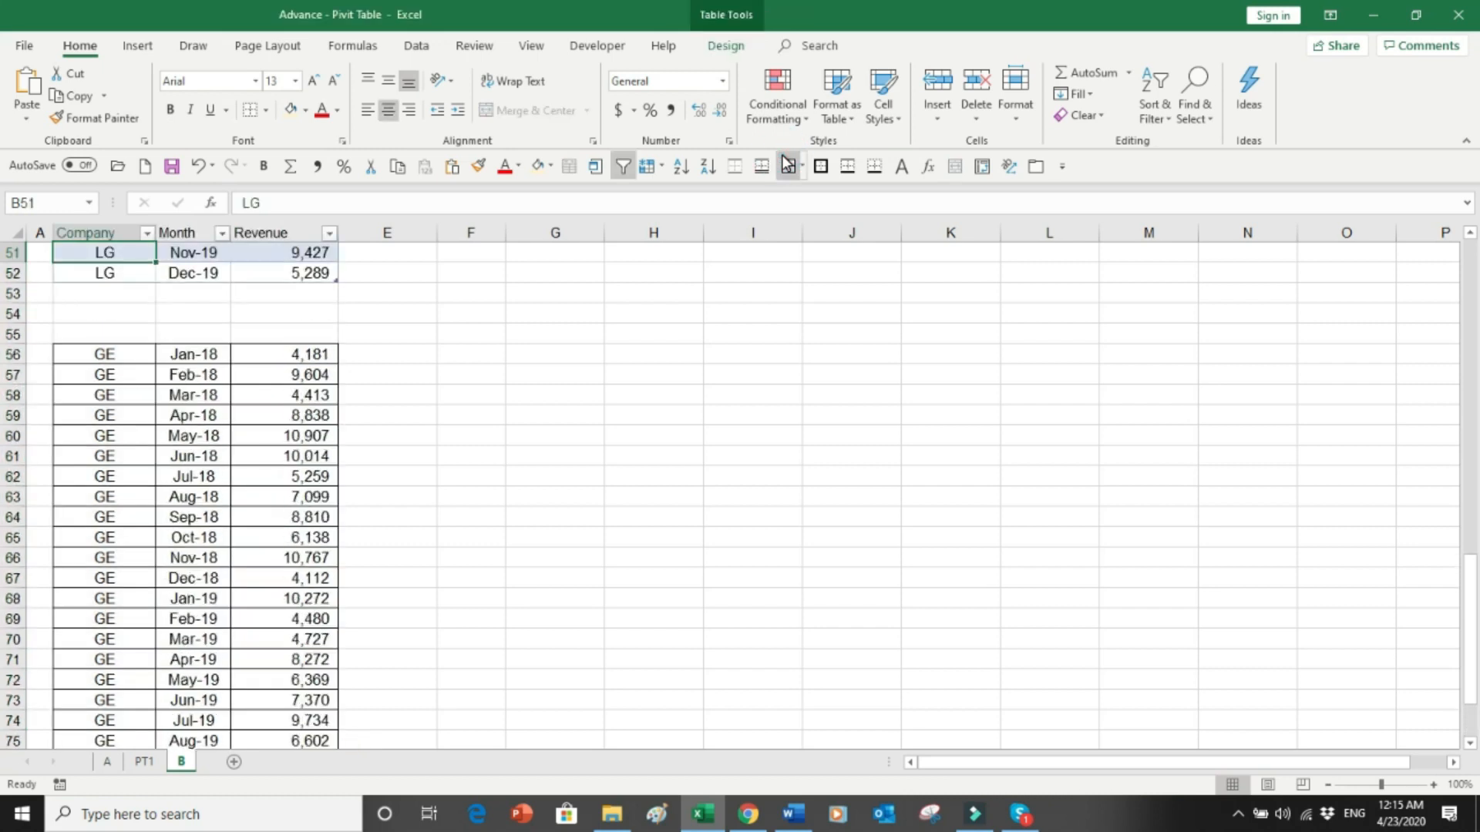
key(ctrl+Up)
key(Down)
key(Down)
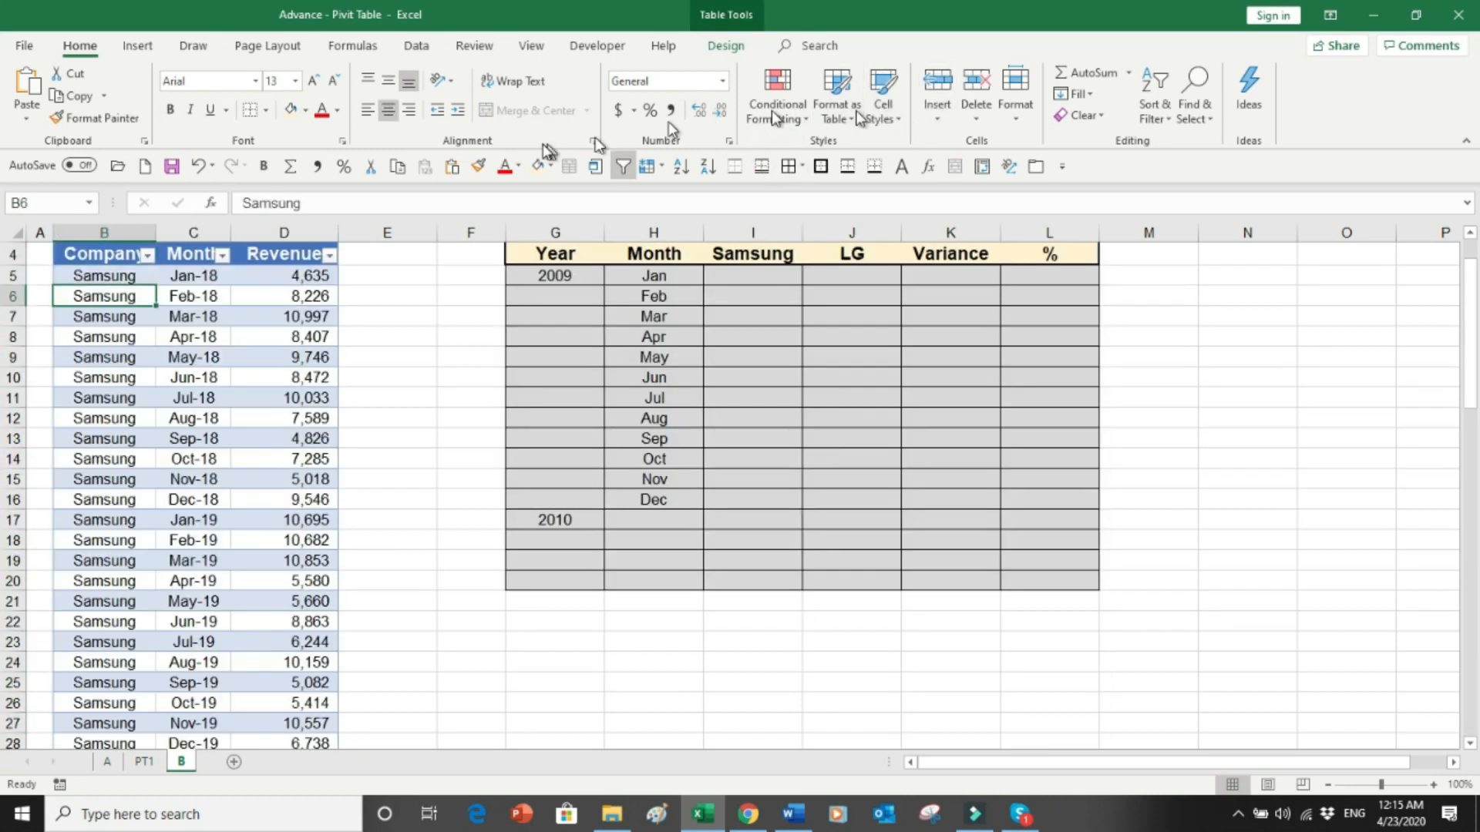
click(137, 46)
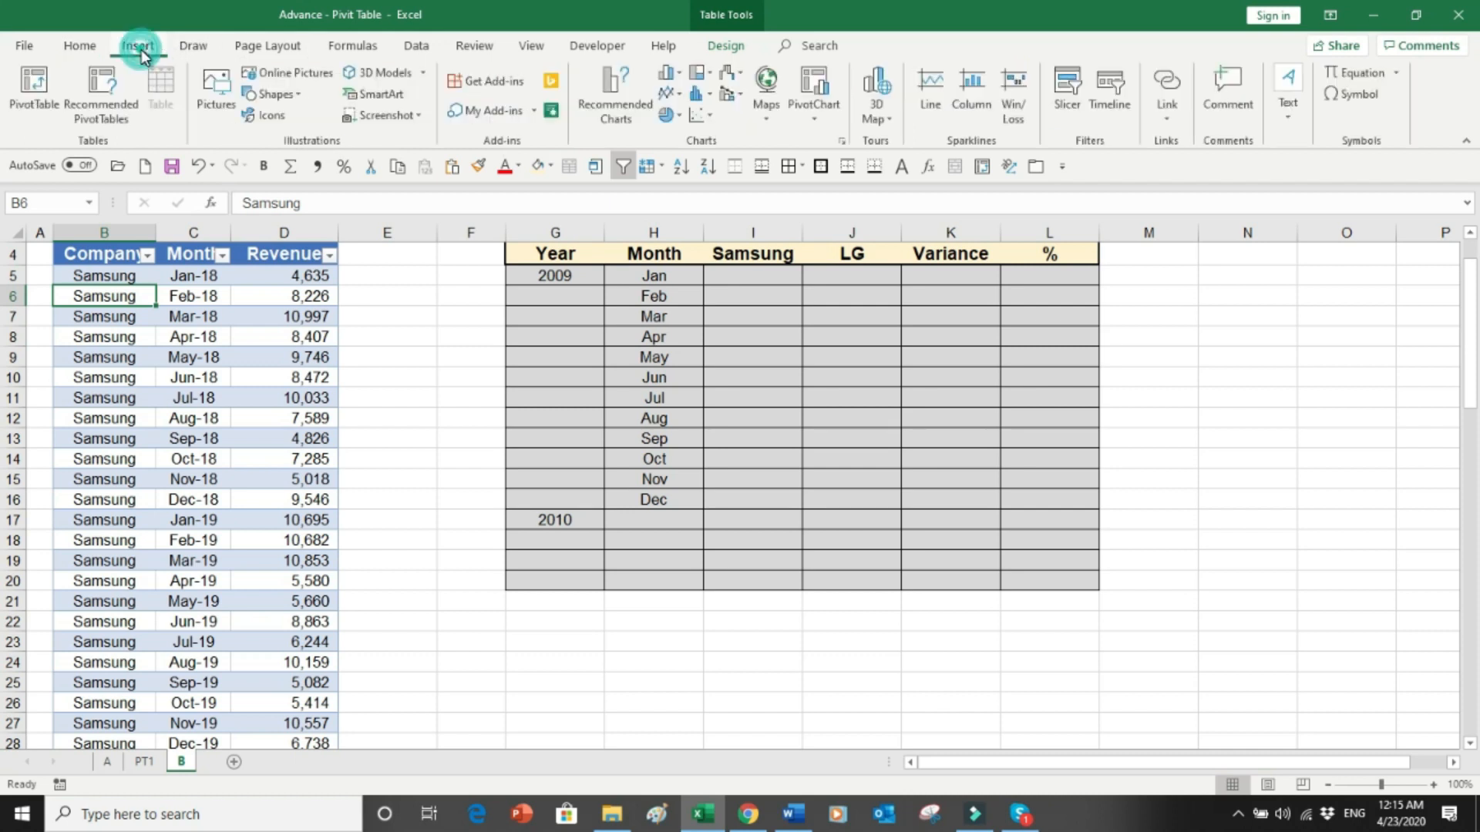
click(33, 89)
click(617, 389)
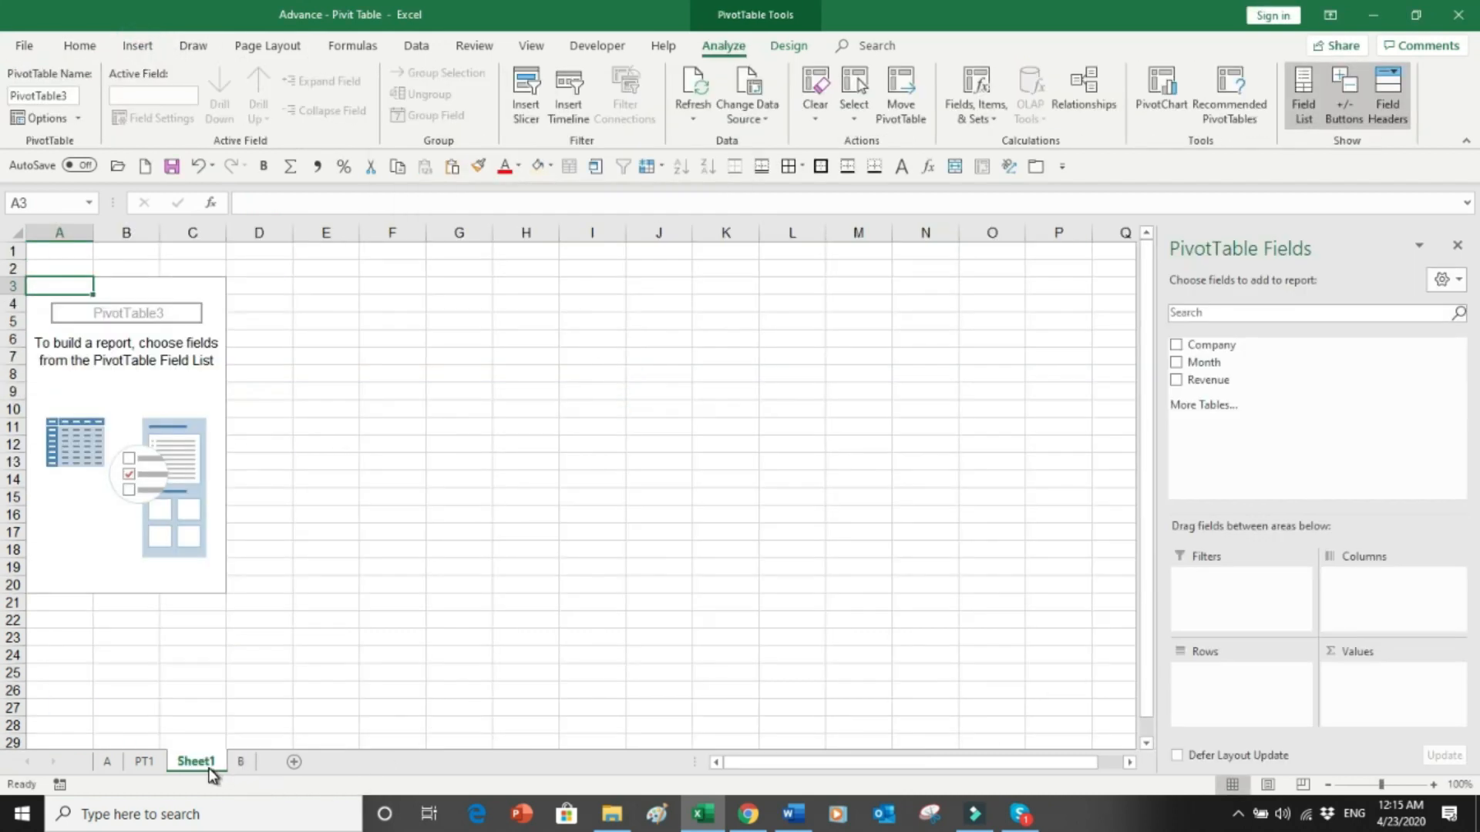
click(1176, 345)
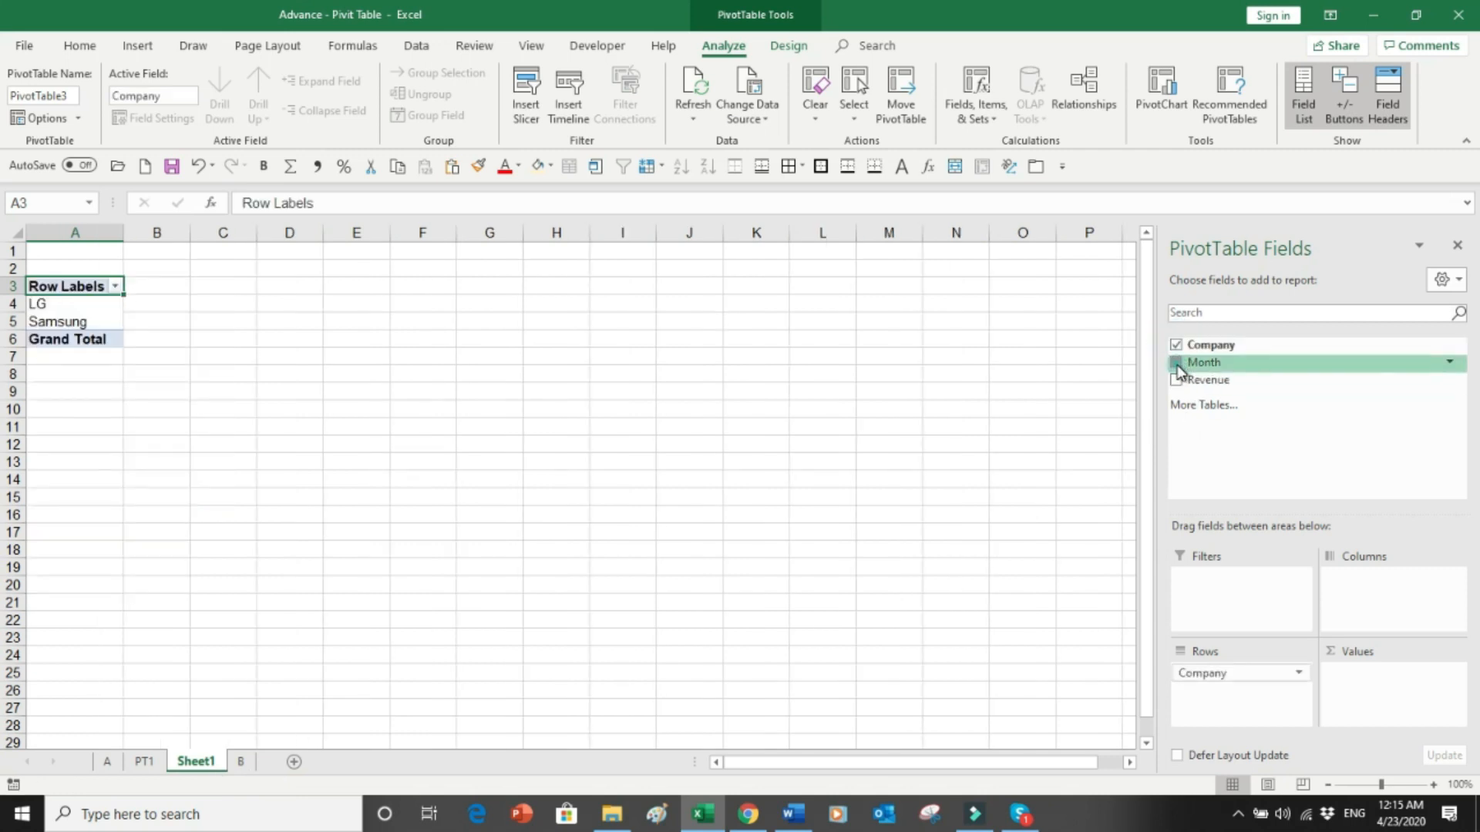
click(1176, 367)
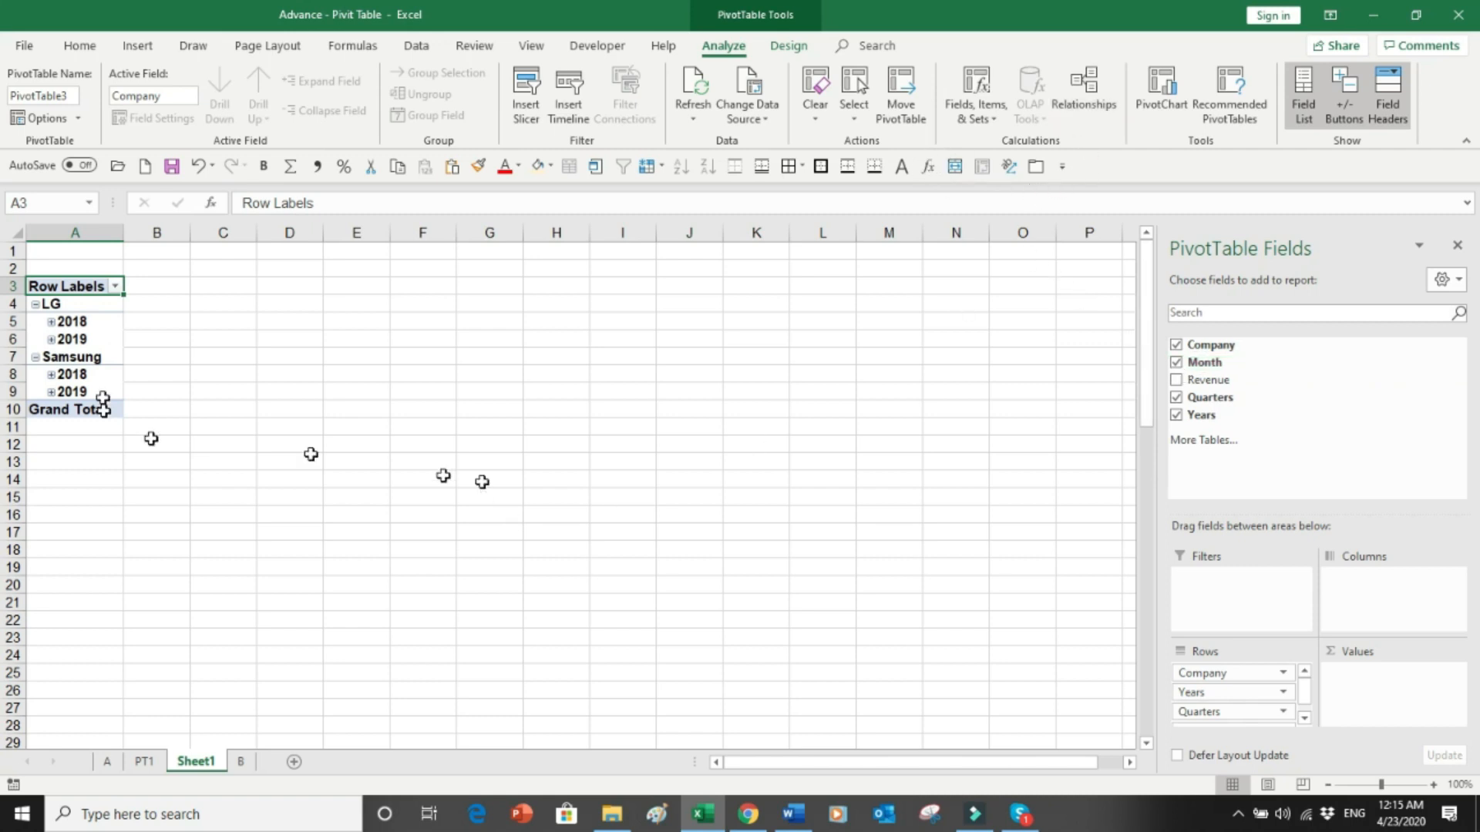
Switch the new pivot table to the classic PivotTable layout and hide its expand/collapse buttons.
click(98, 359)
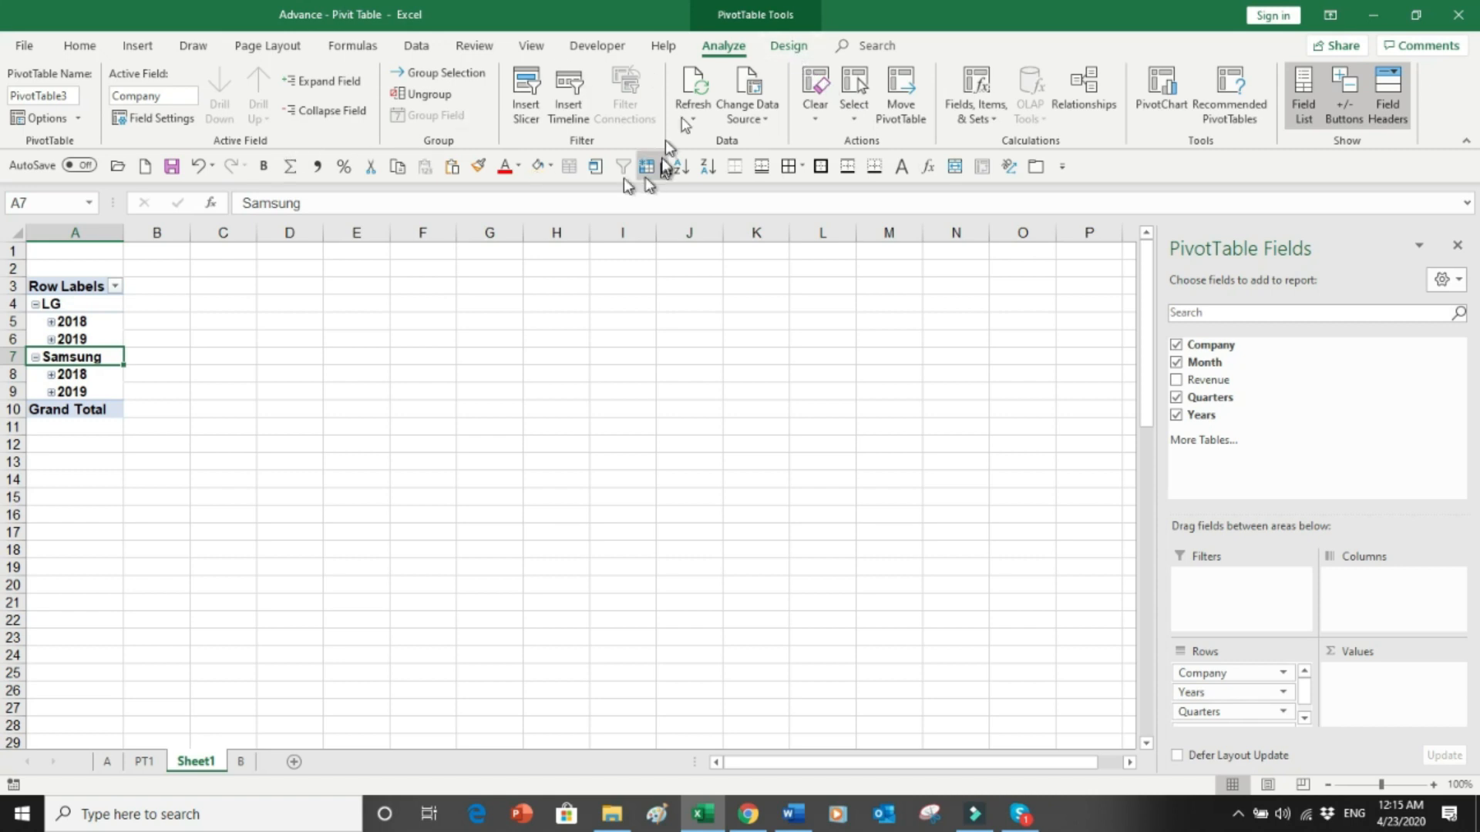
click(80, 118)
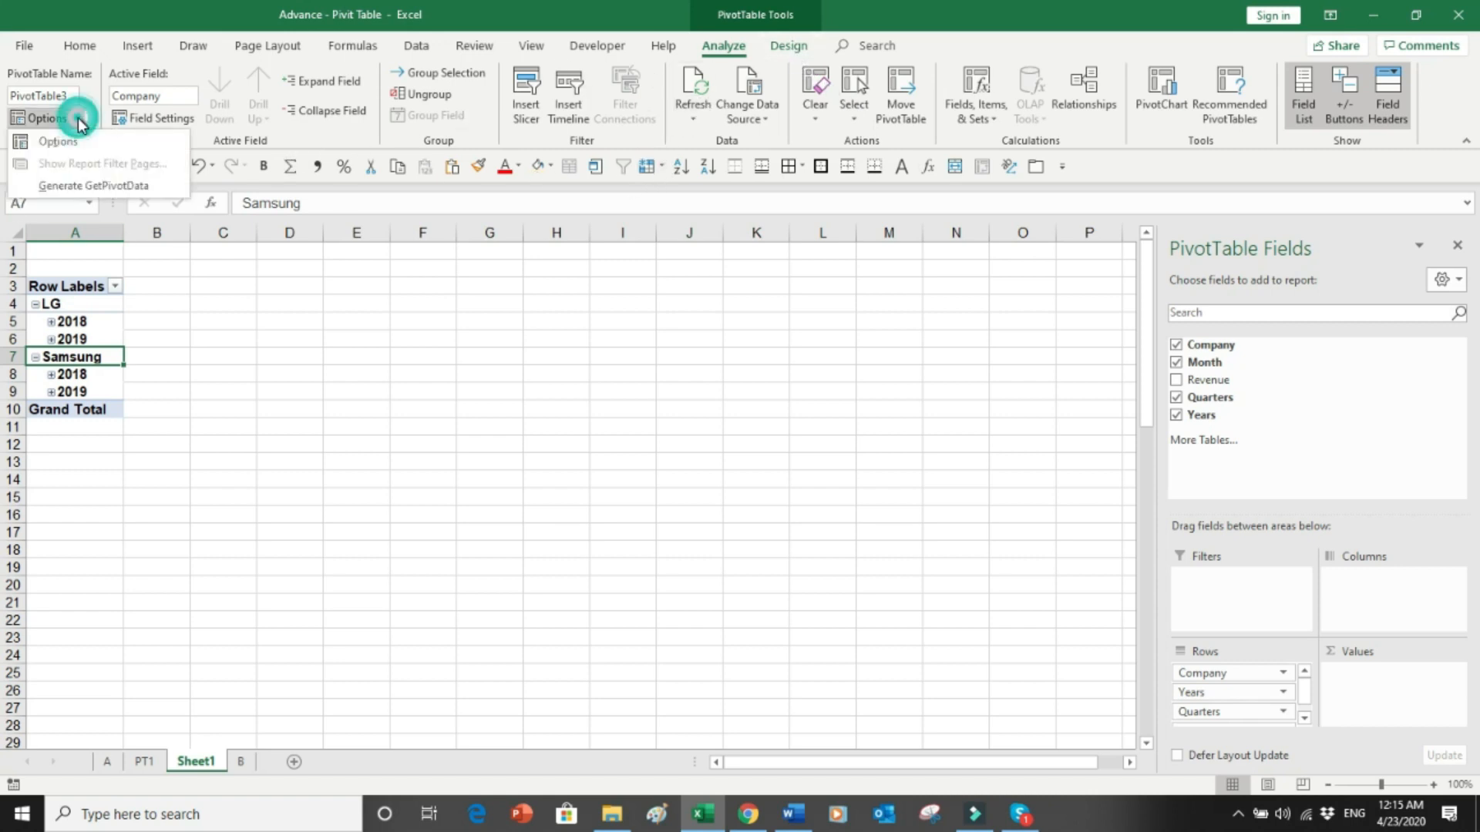
click(63, 138)
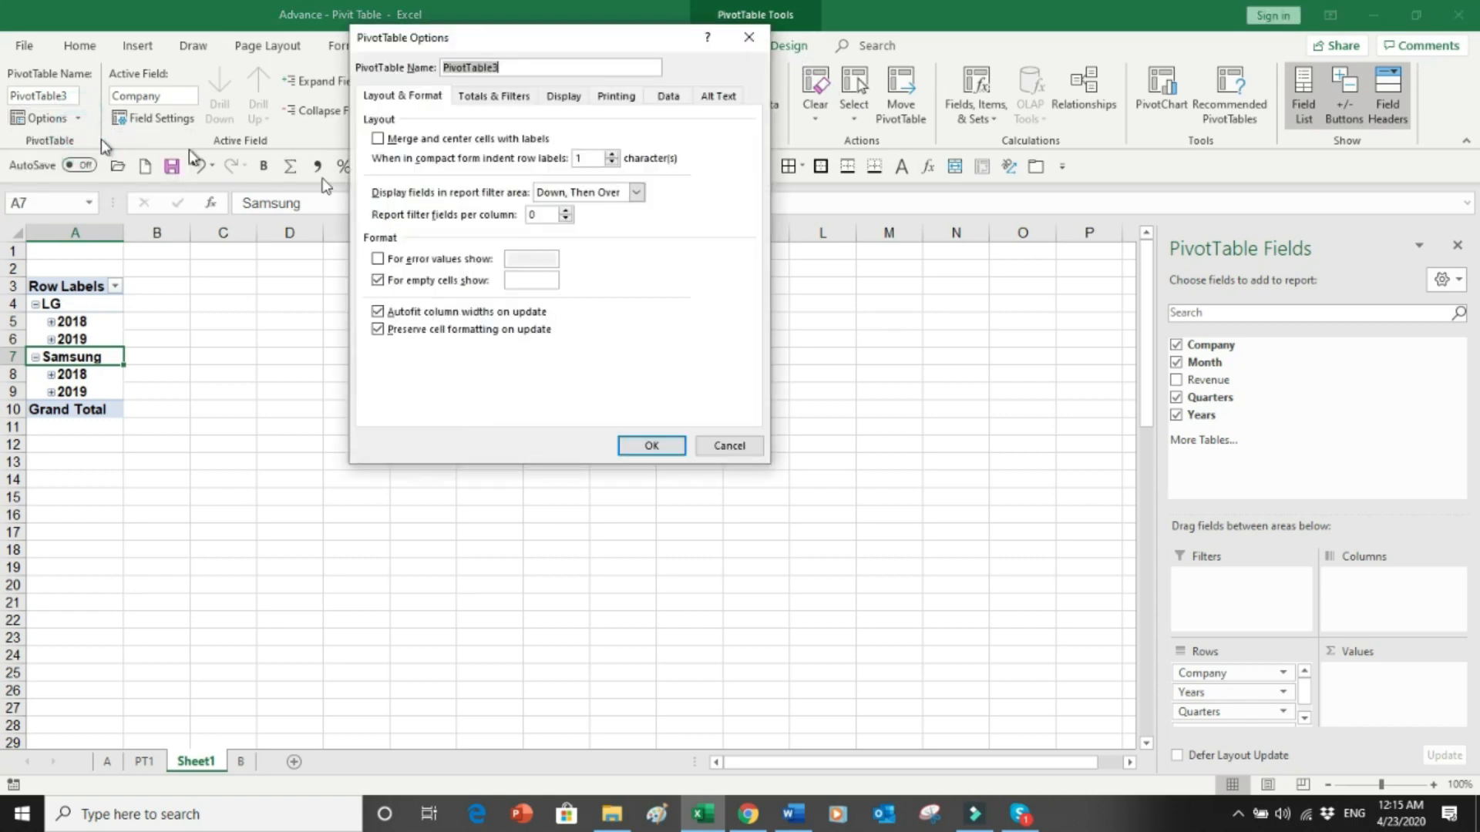
click(578, 95)
click(463, 234)
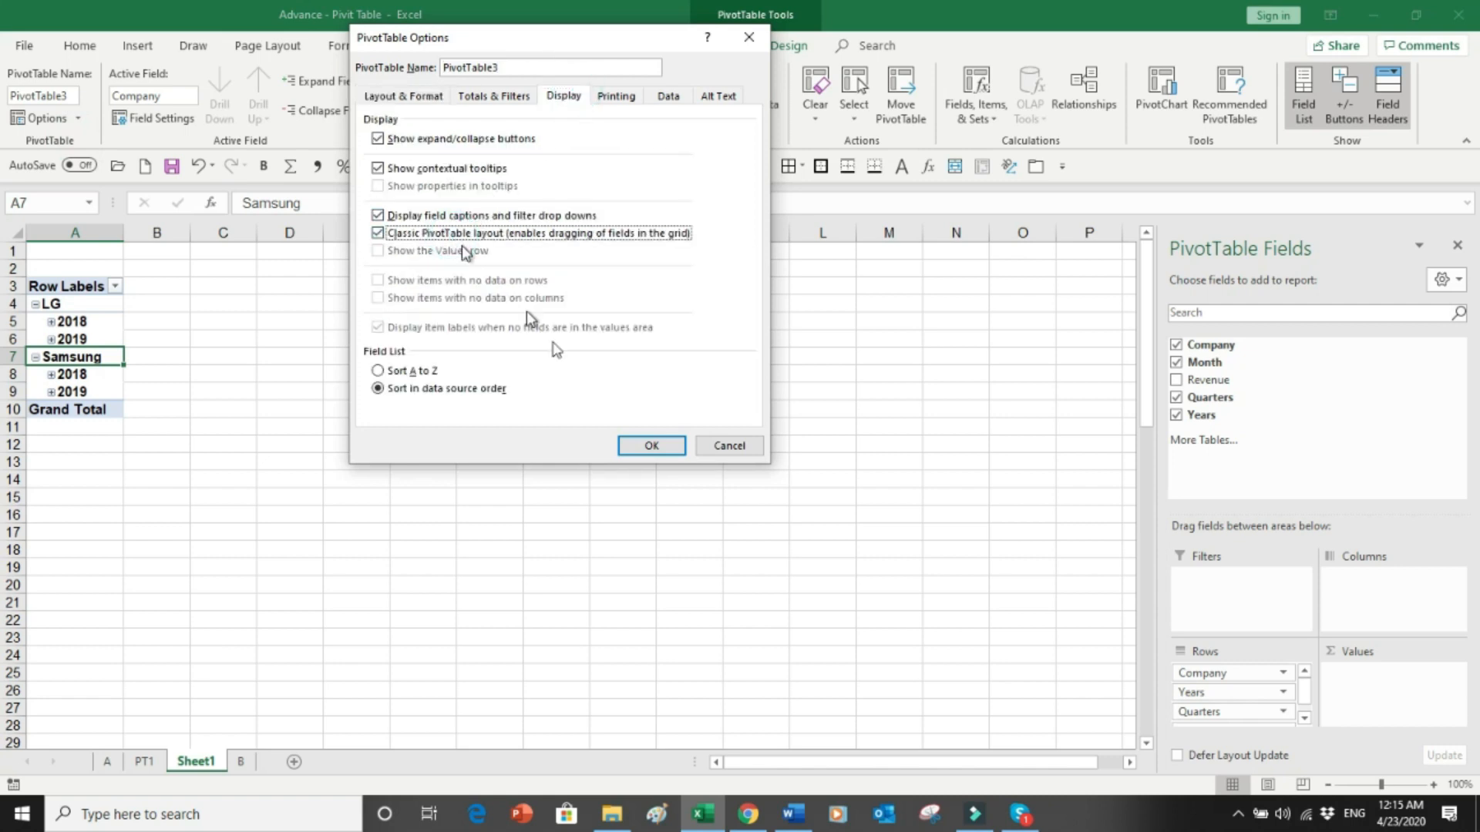
click(646, 444)
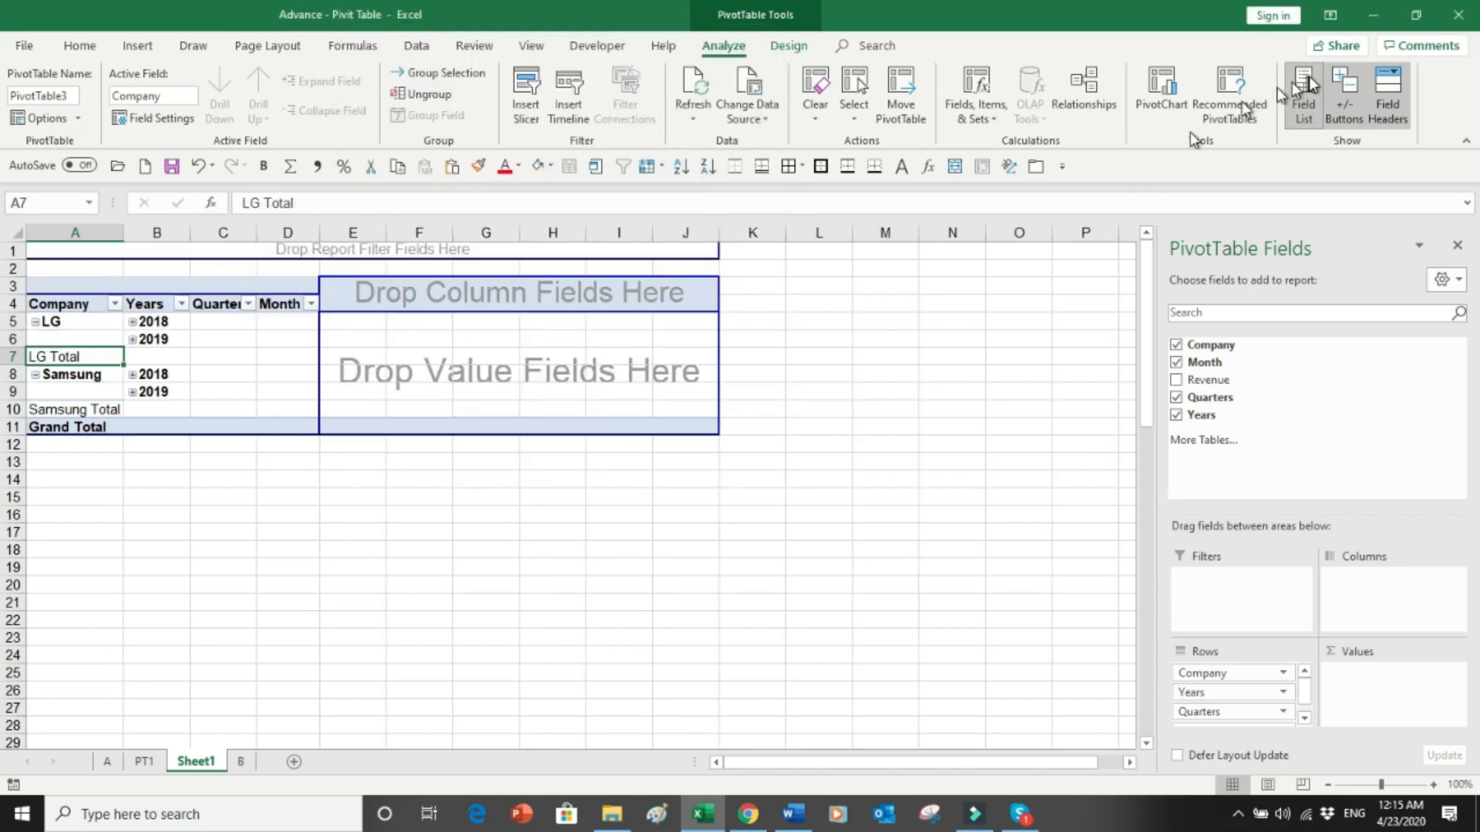
click(1346, 96)
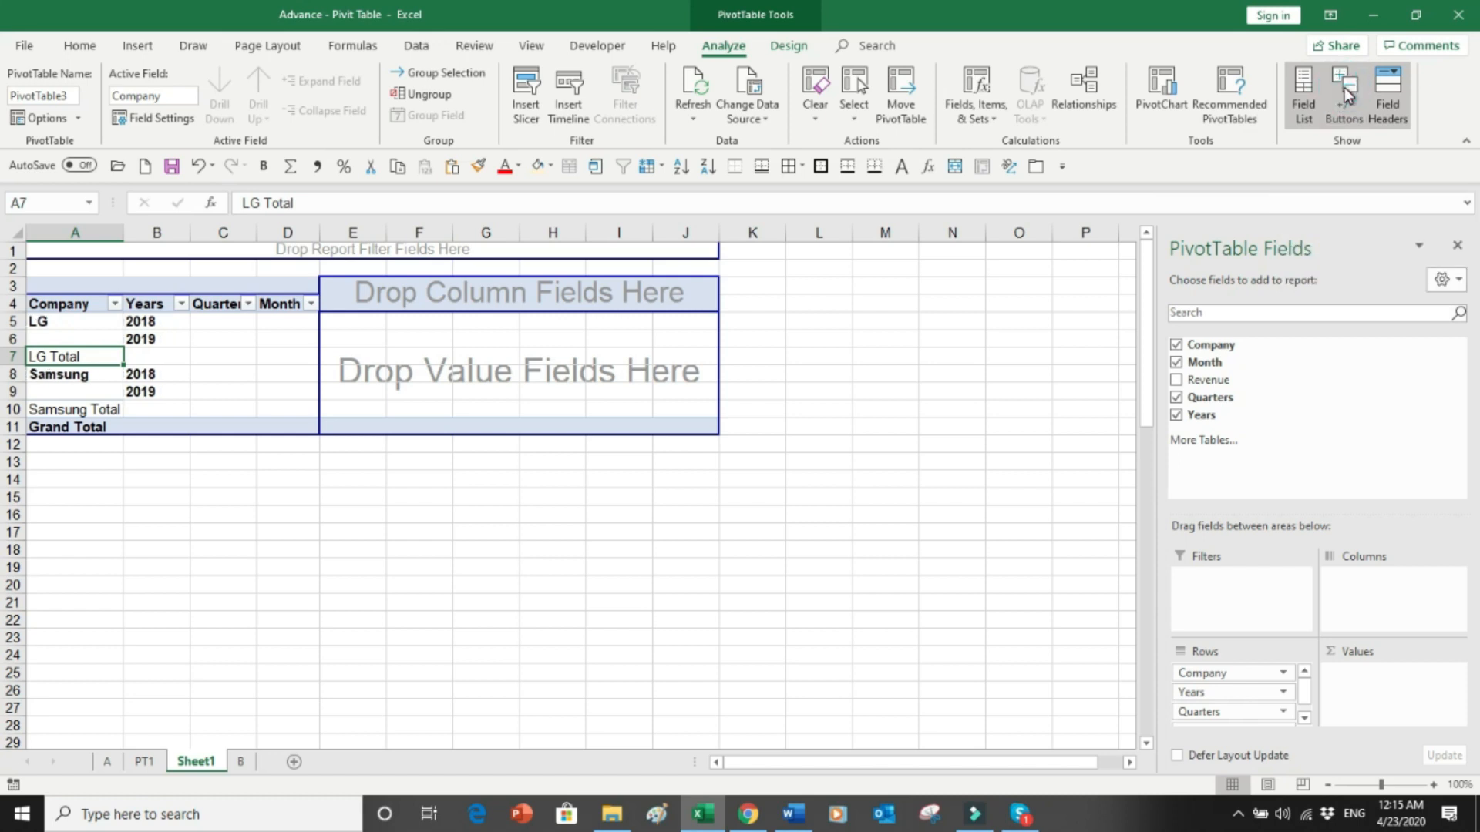
Ungroup the pivot table's dates so the rows list individual months instead of years and quarters.
click(177, 322)
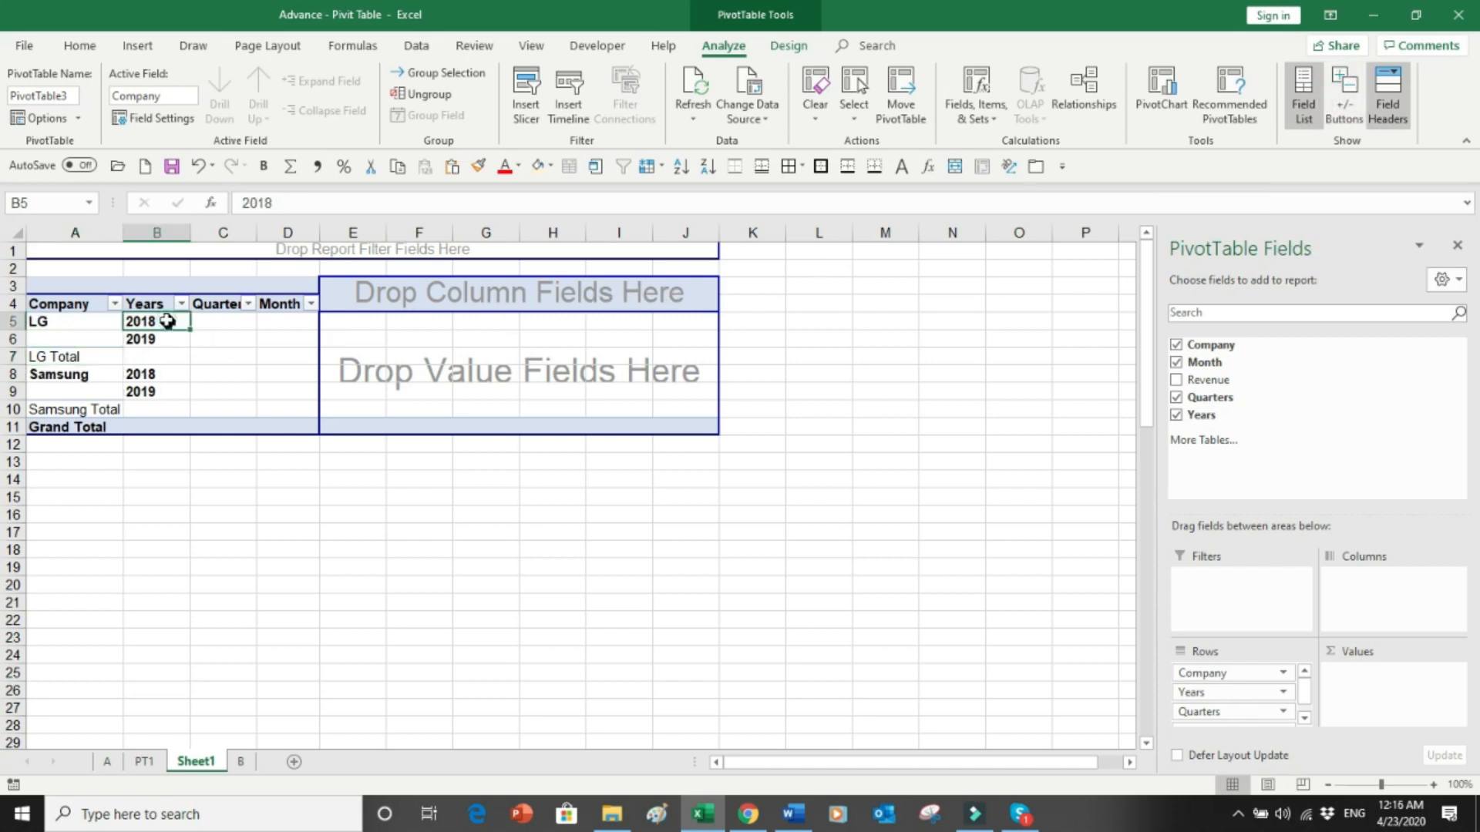
click(432, 99)
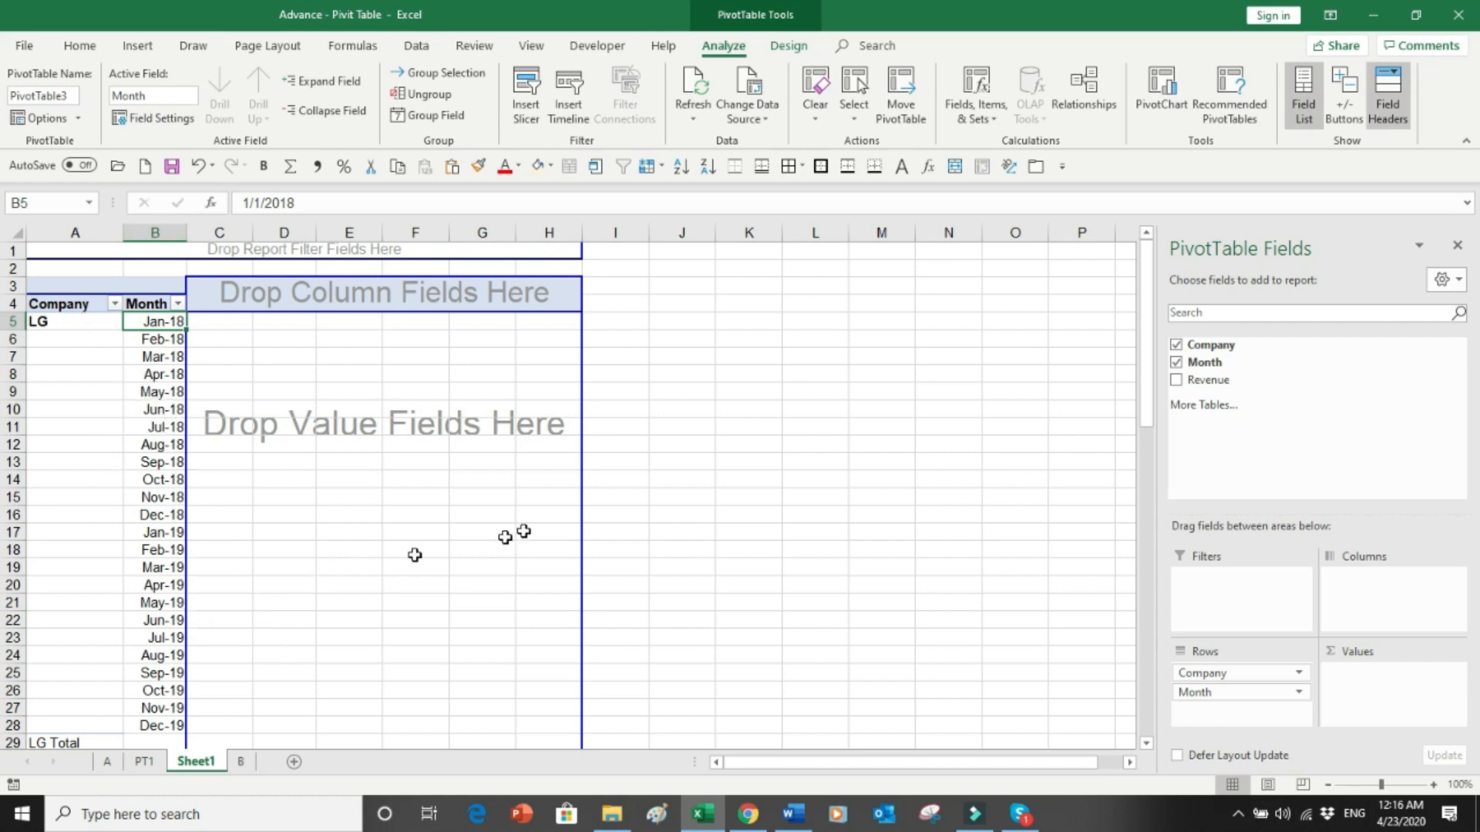
drag(1146, 296, 1148, 360)
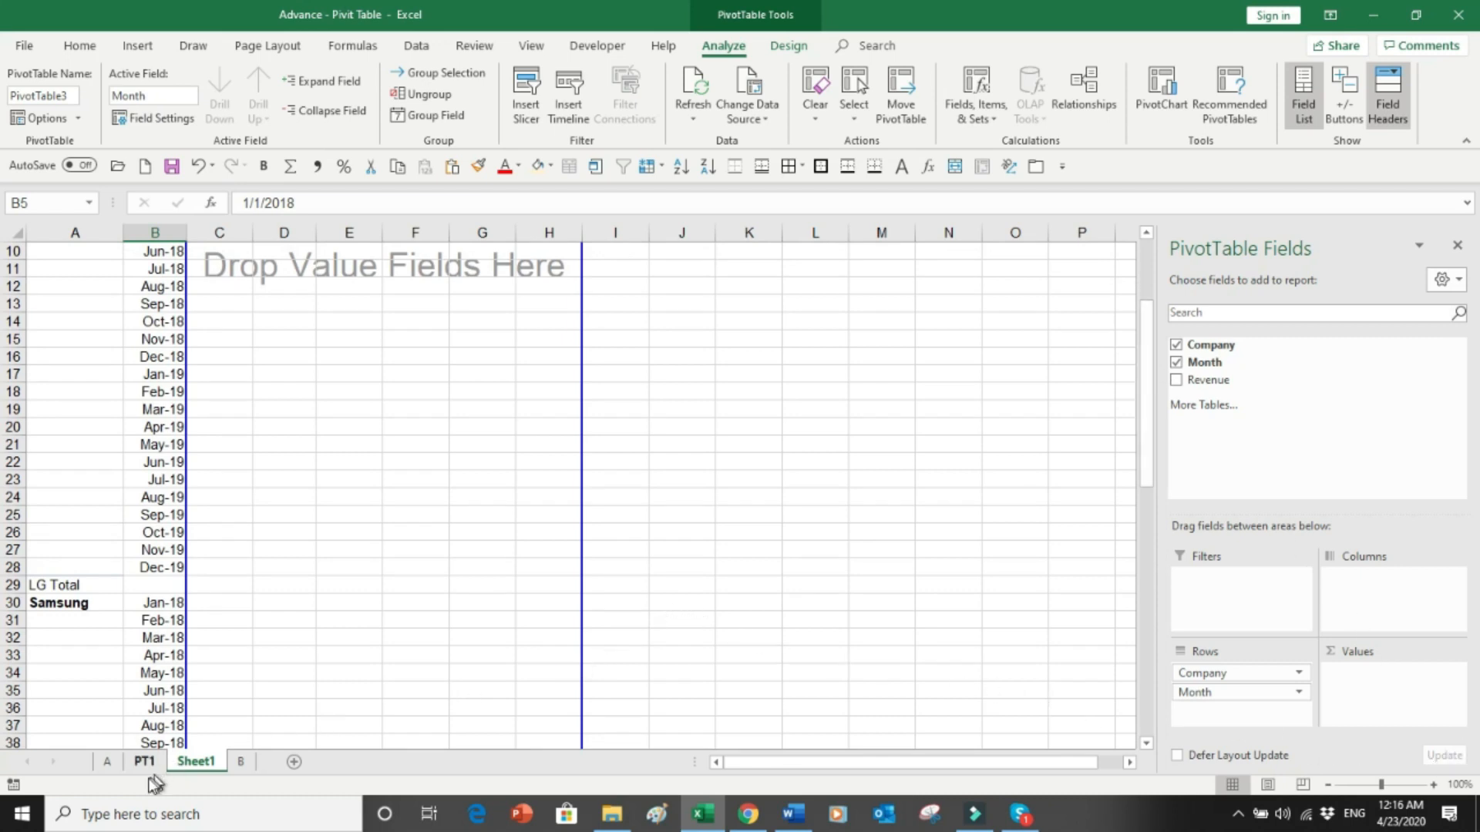
Check the sample layout on sheet B and move the Company field from the pivot table's rows to its columns.
click(239, 763)
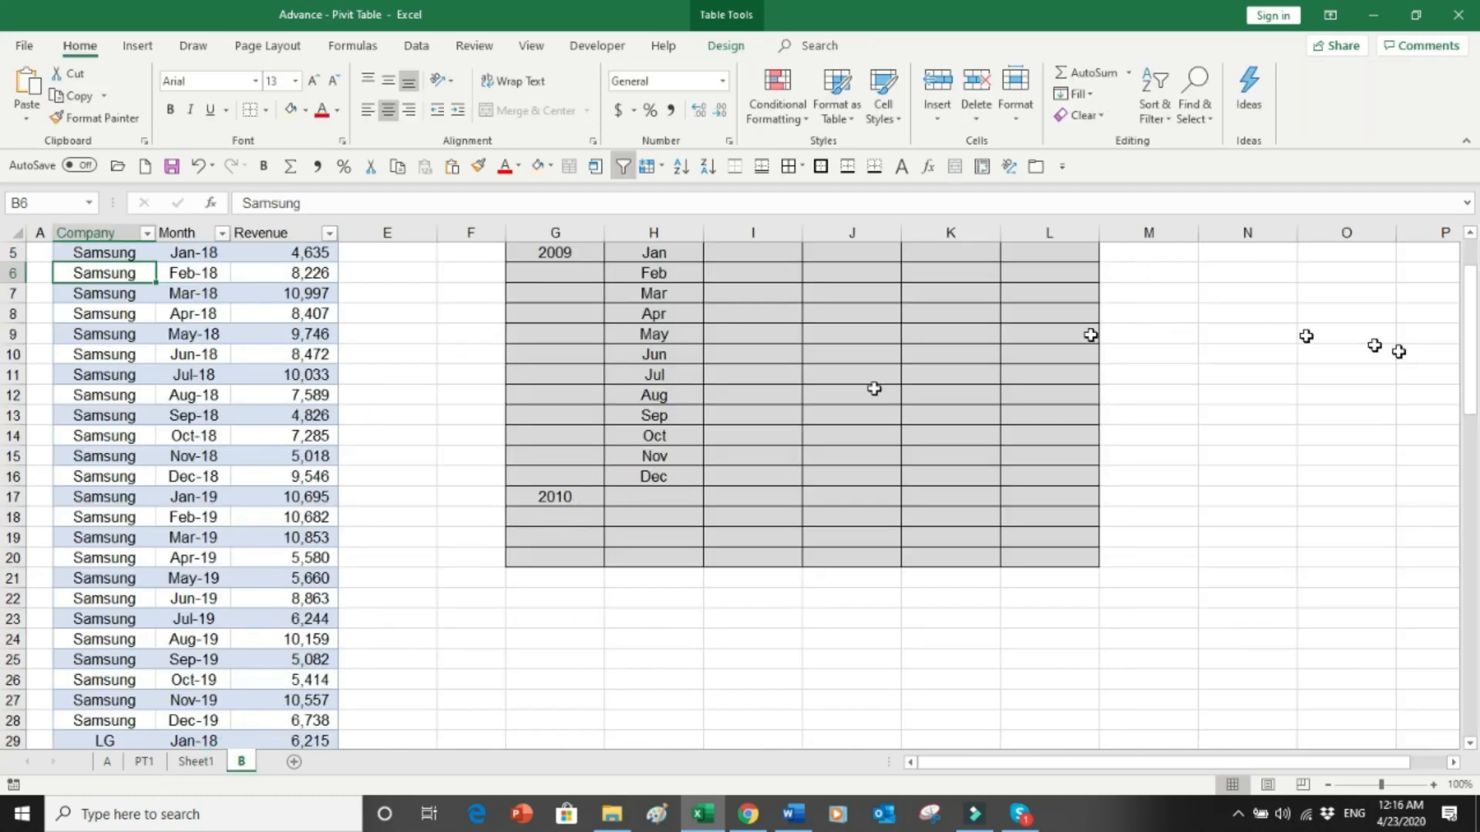
drag(1471, 344, 1472, 320)
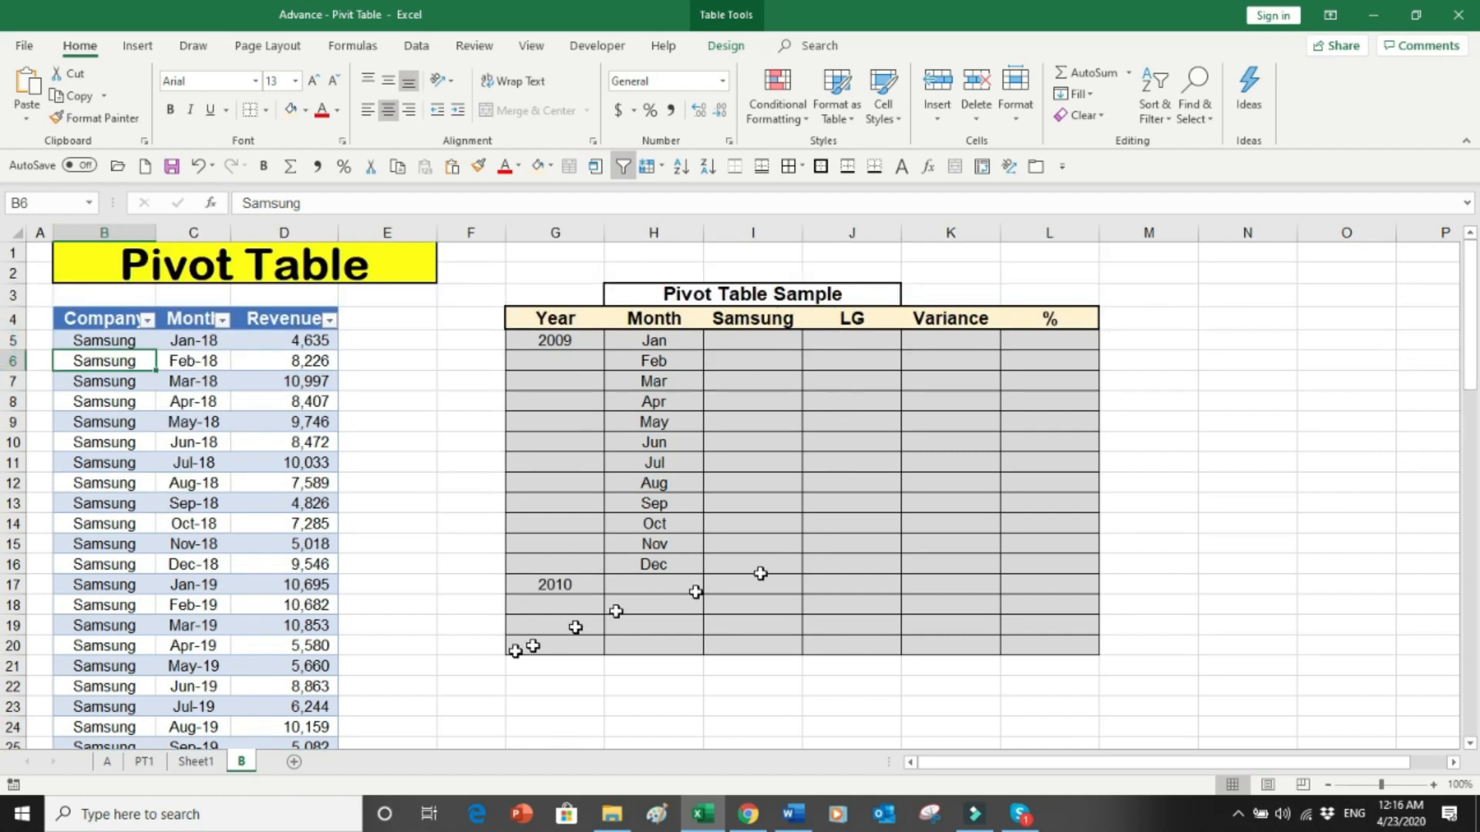
click(202, 761)
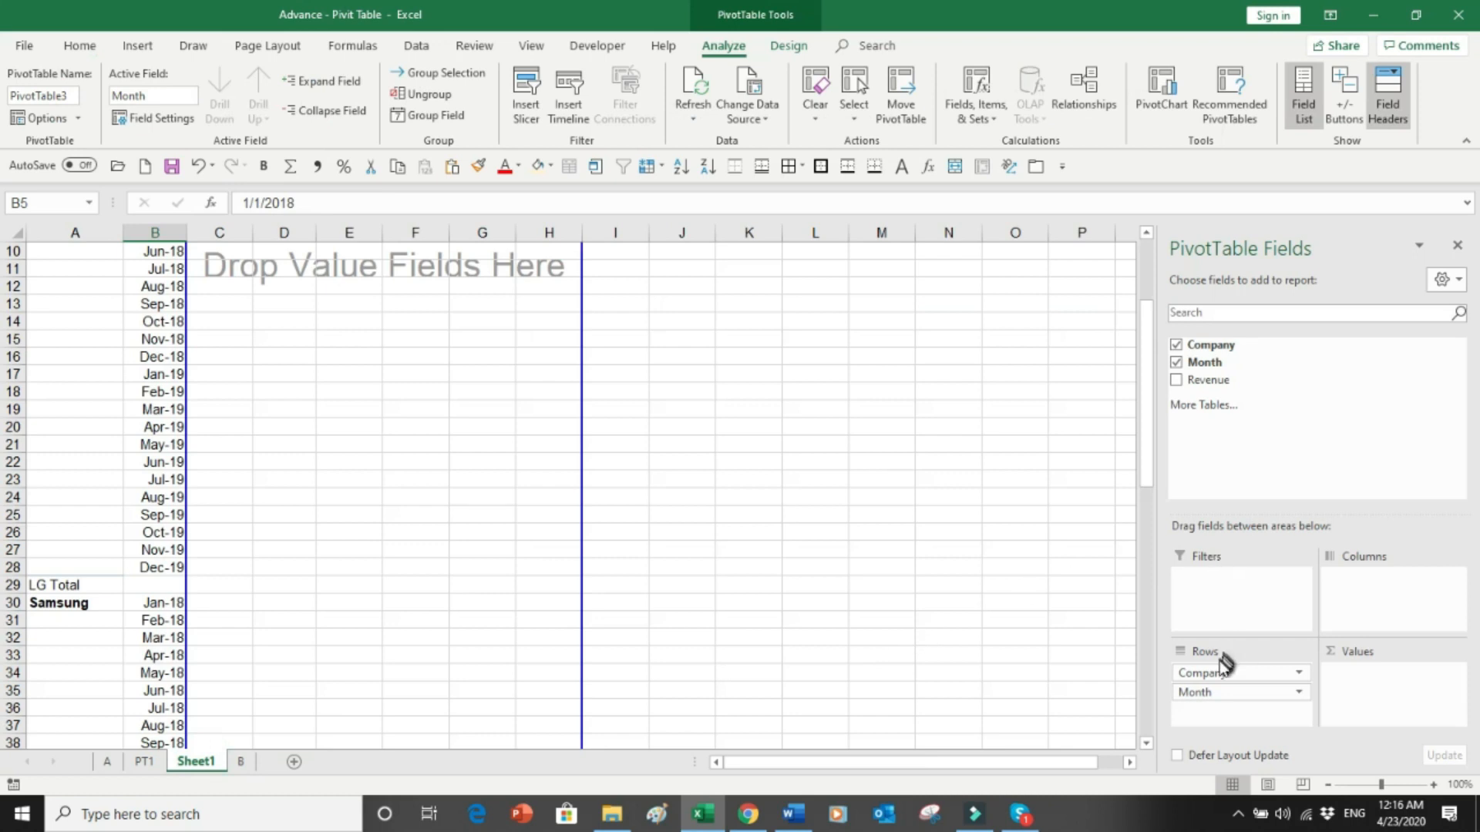
drag(1210, 679, 1349, 574)
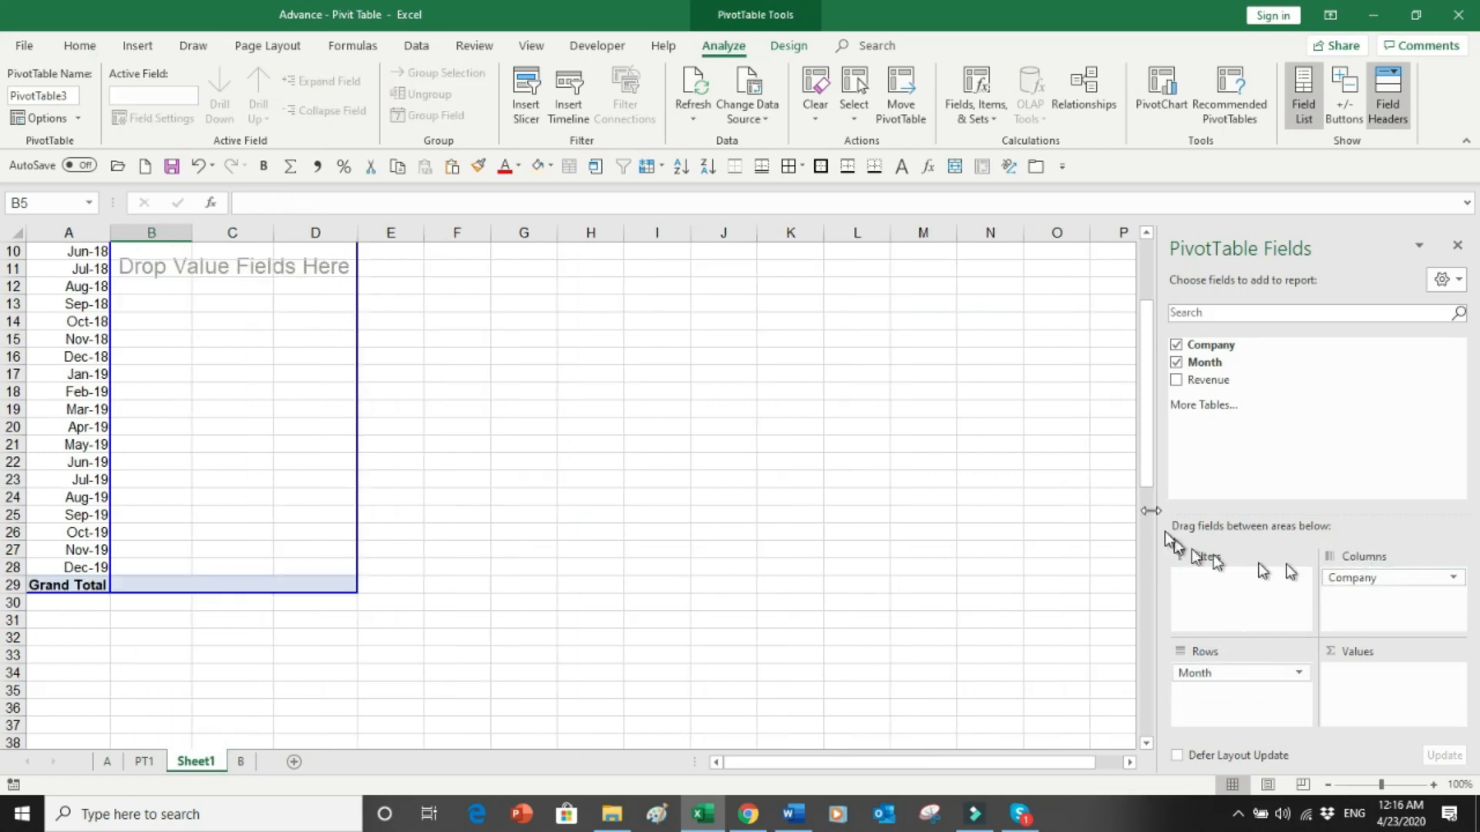
drag(1146, 406, 1149, 333)
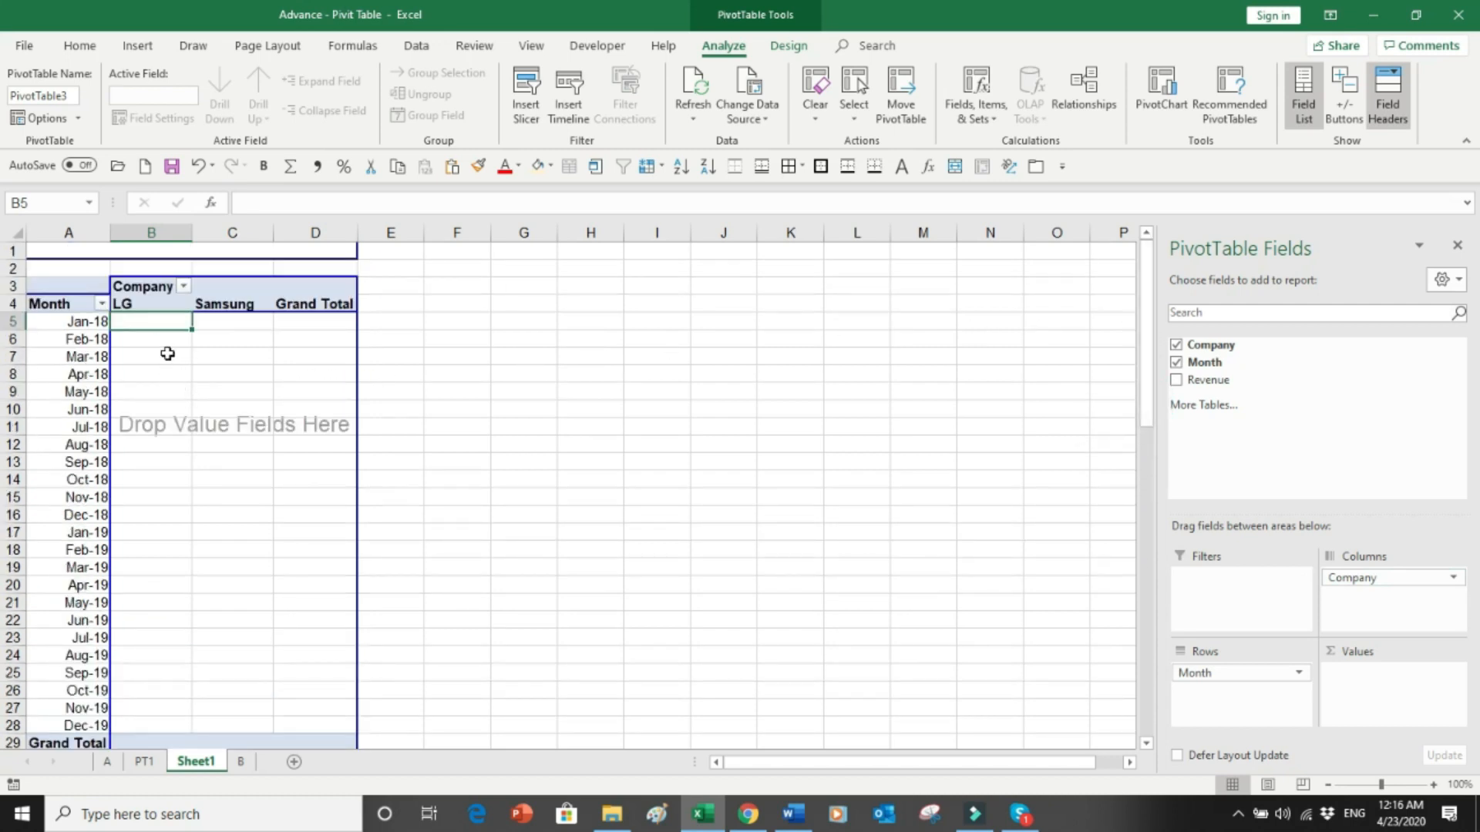
Add the Revenue field as summed values under the LG and Samsung columns.
drag(166, 342, 162, 492)
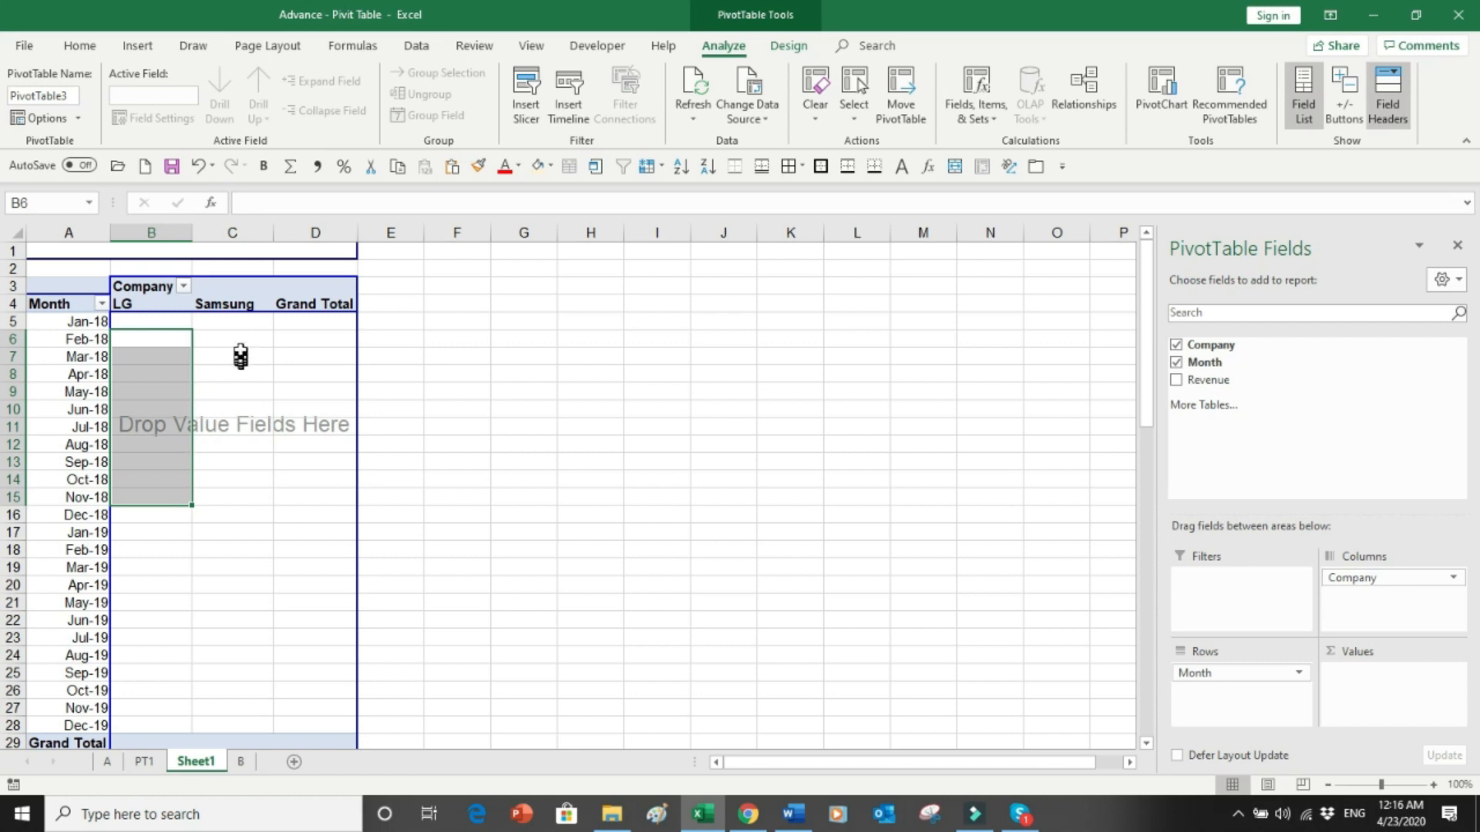
drag(240, 351, 241, 484)
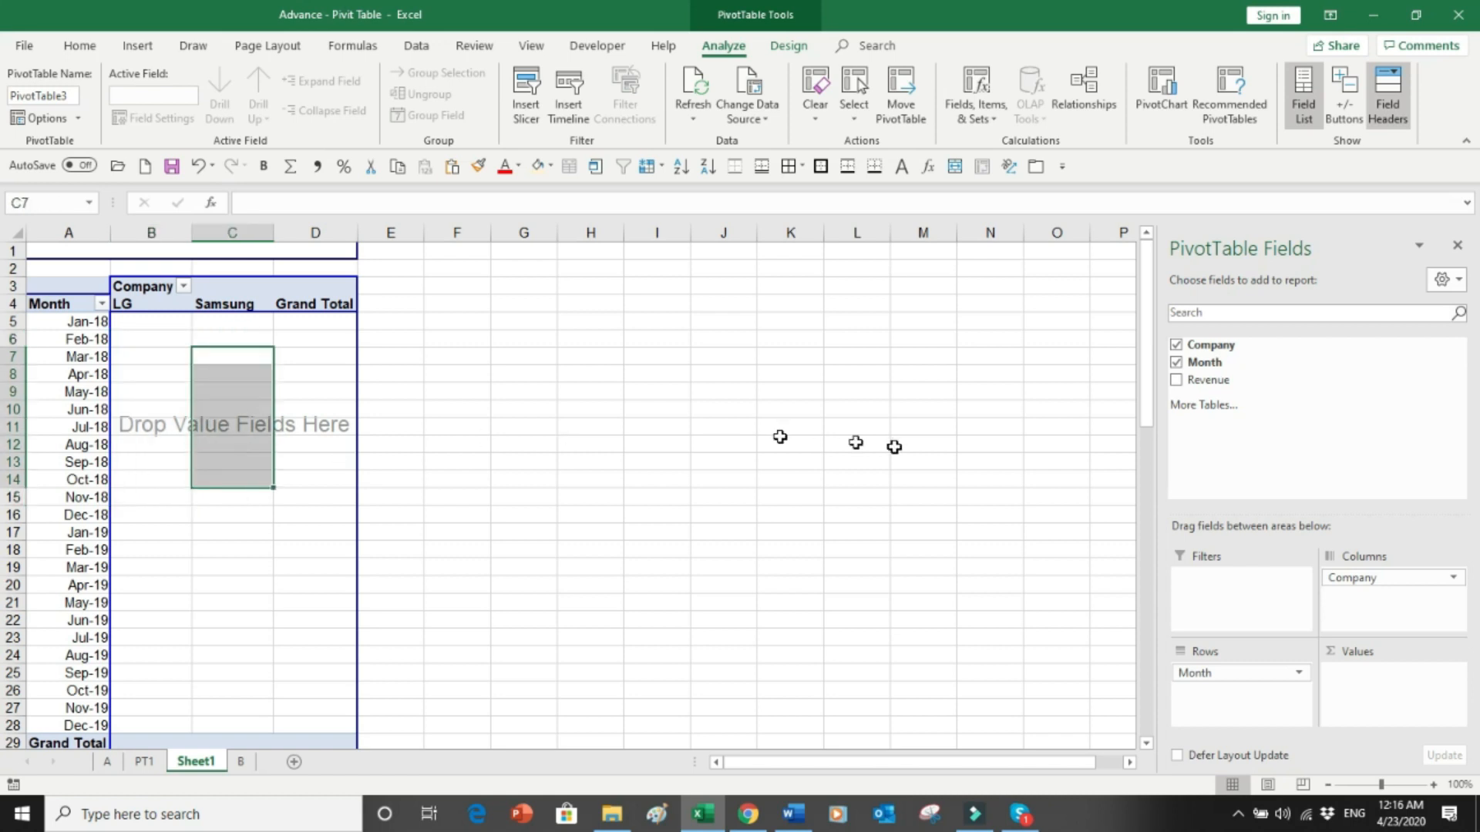
click(1175, 382)
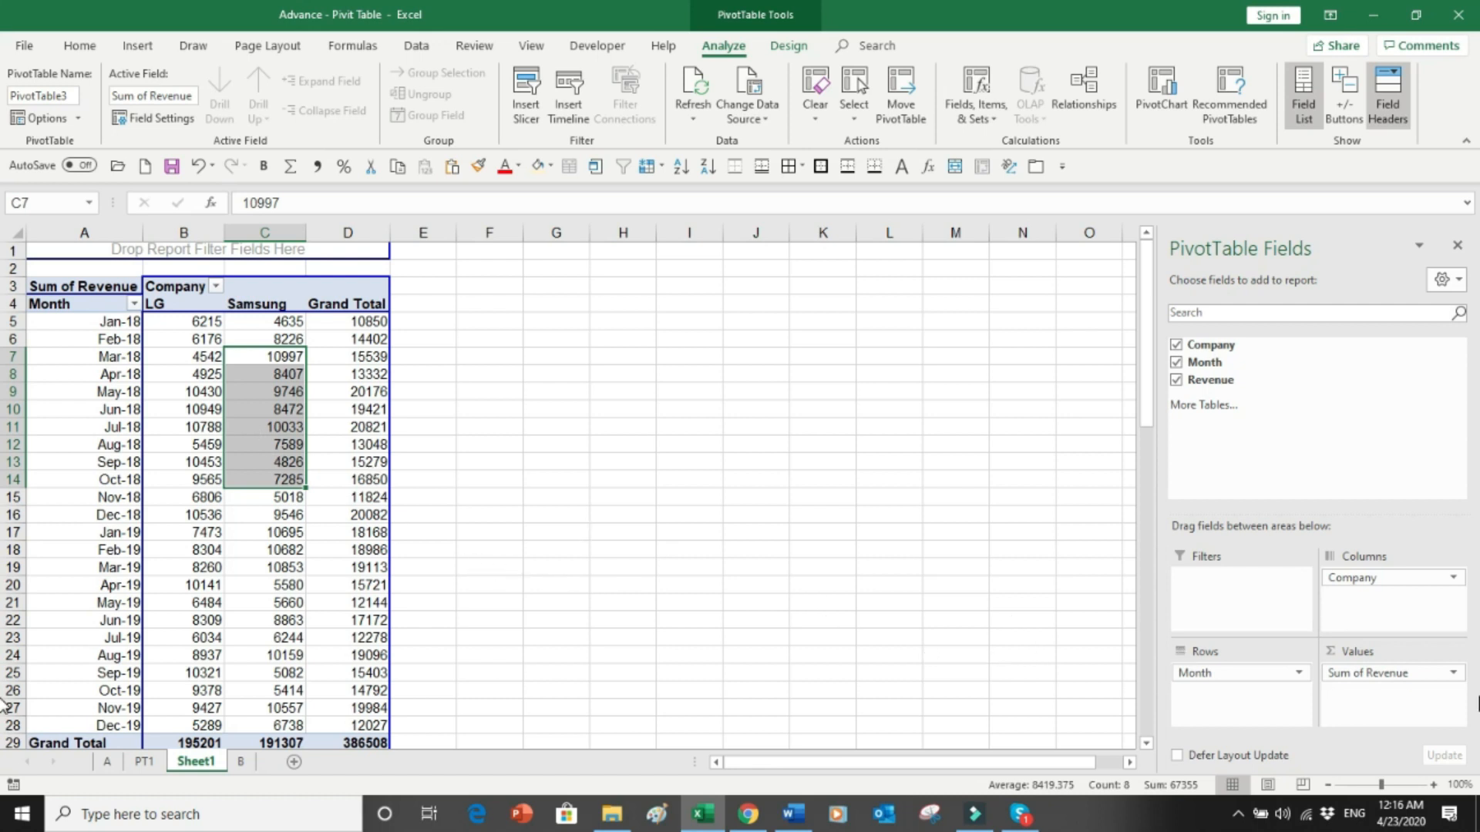
Format the Sum of Revenue values as Accounting with no currency symbol and 0 decimal places.
click(1452, 673)
click(1401, 652)
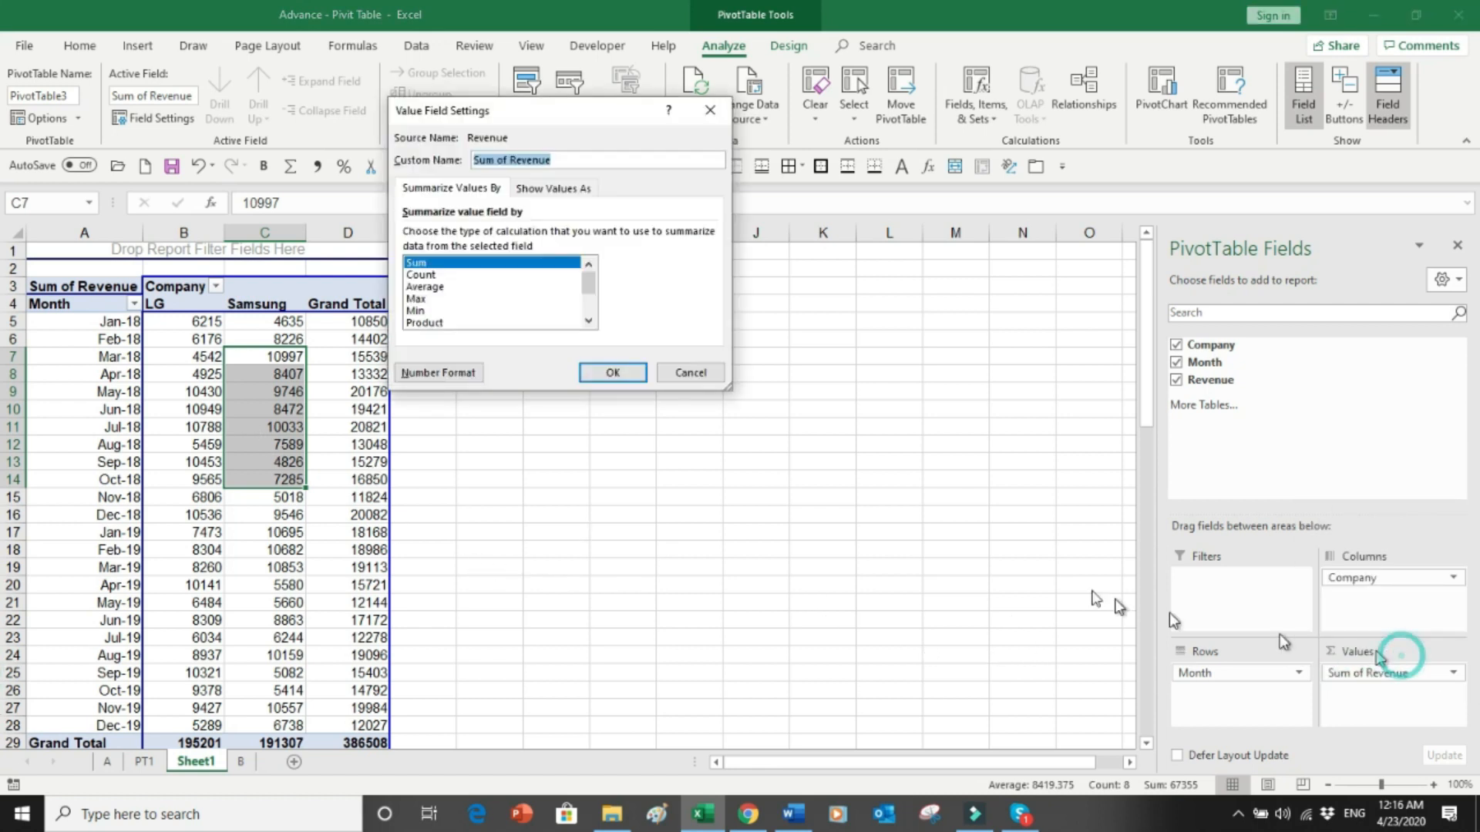
click(439, 373)
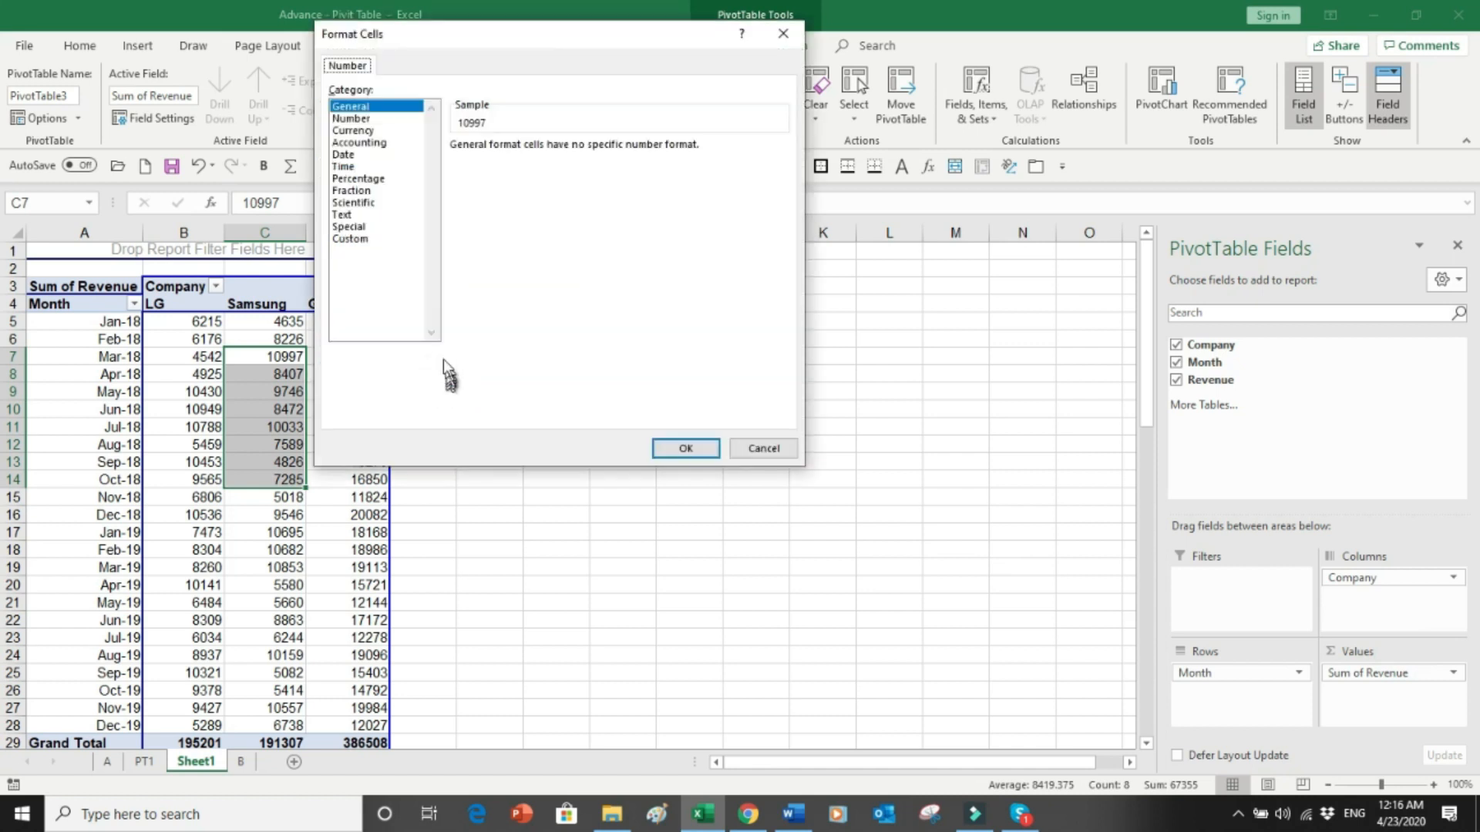
click(366, 143)
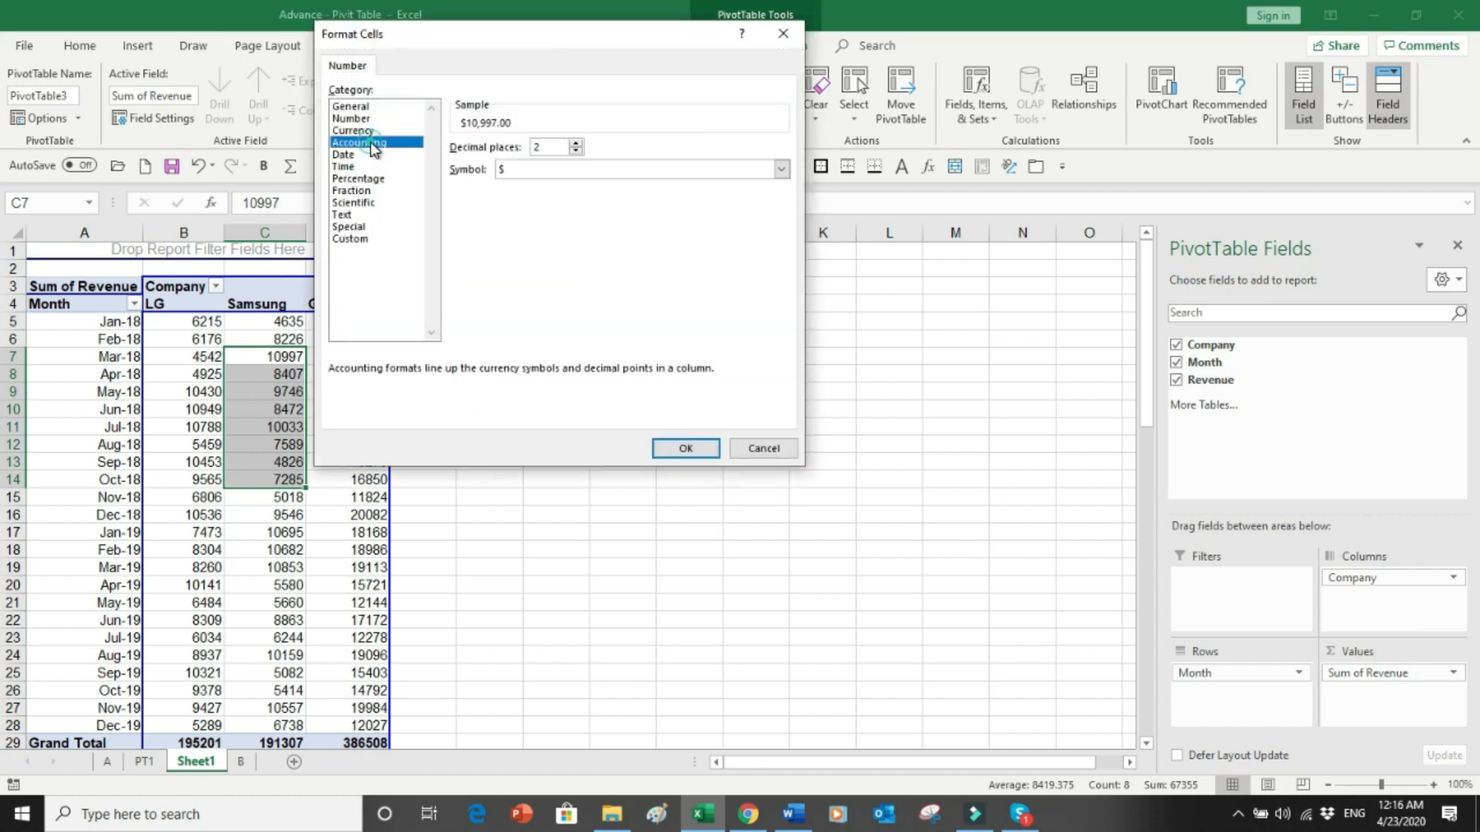
click(518, 176)
click(516, 182)
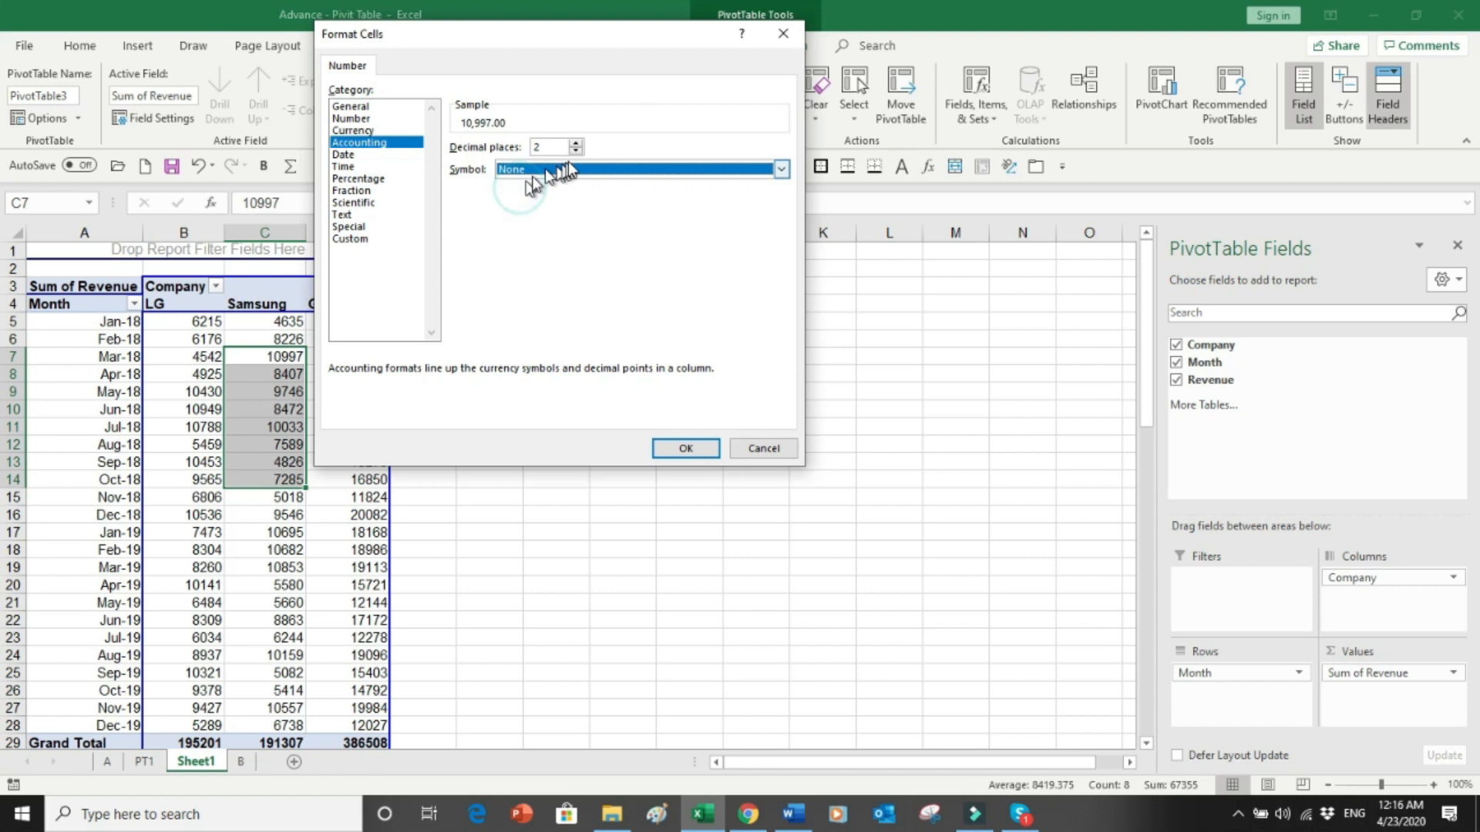
click(576, 153)
click(576, 153)
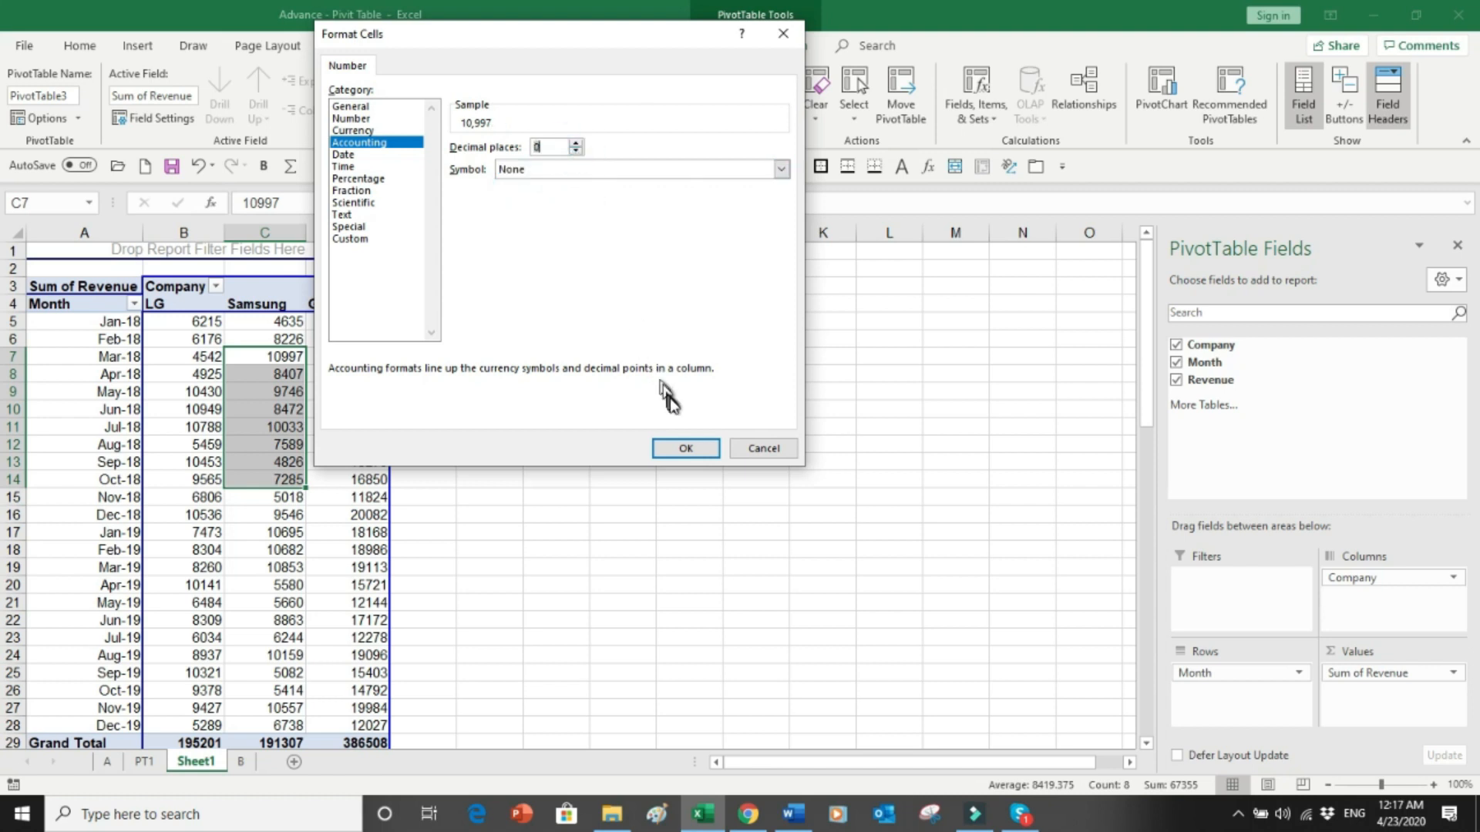
click(682, 450)
click(614, 371)
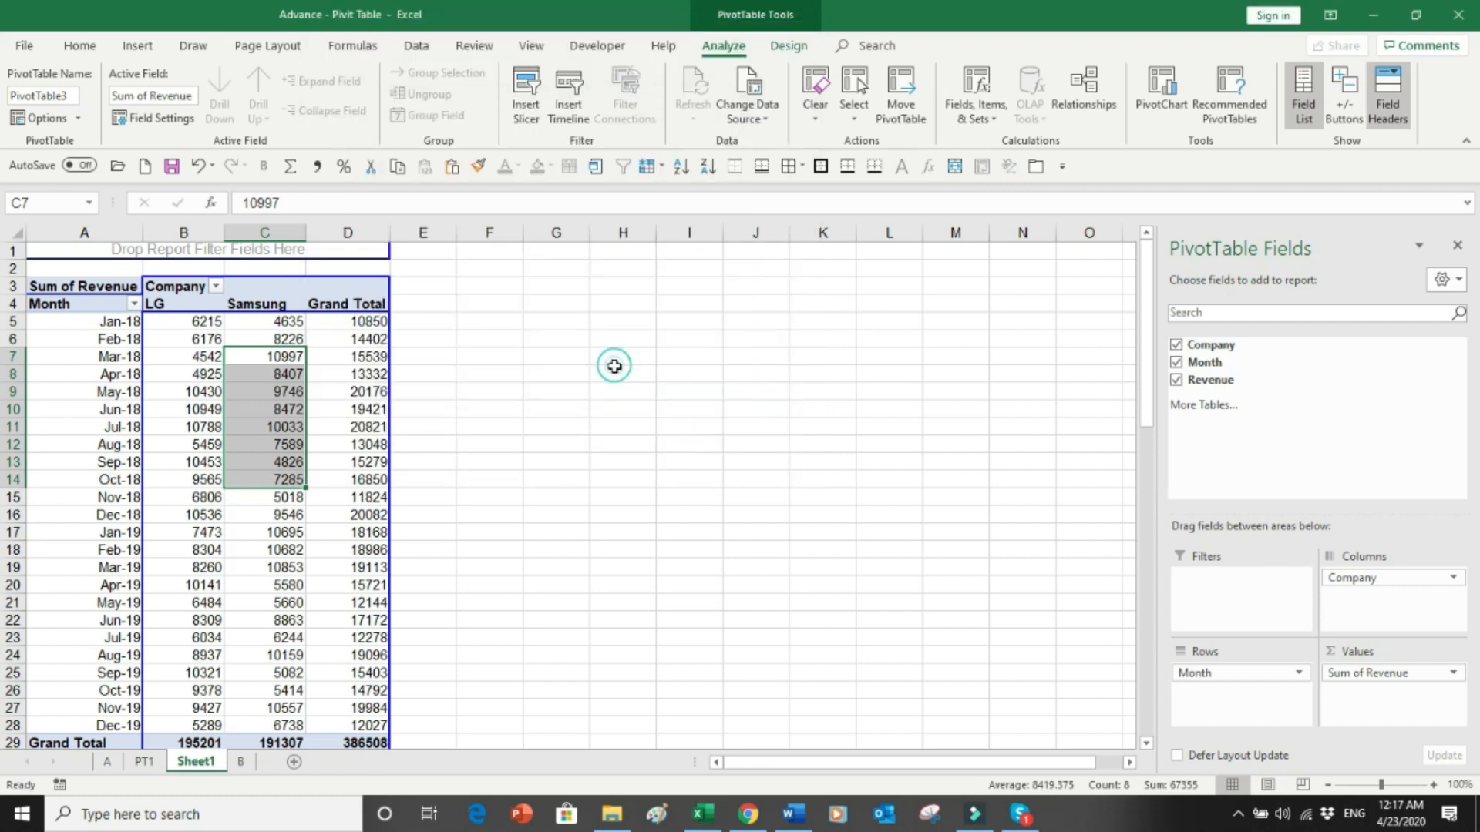
Turn off the pivot table's grand totals for both rows and columns.
drag(374, 357, 365, 531)
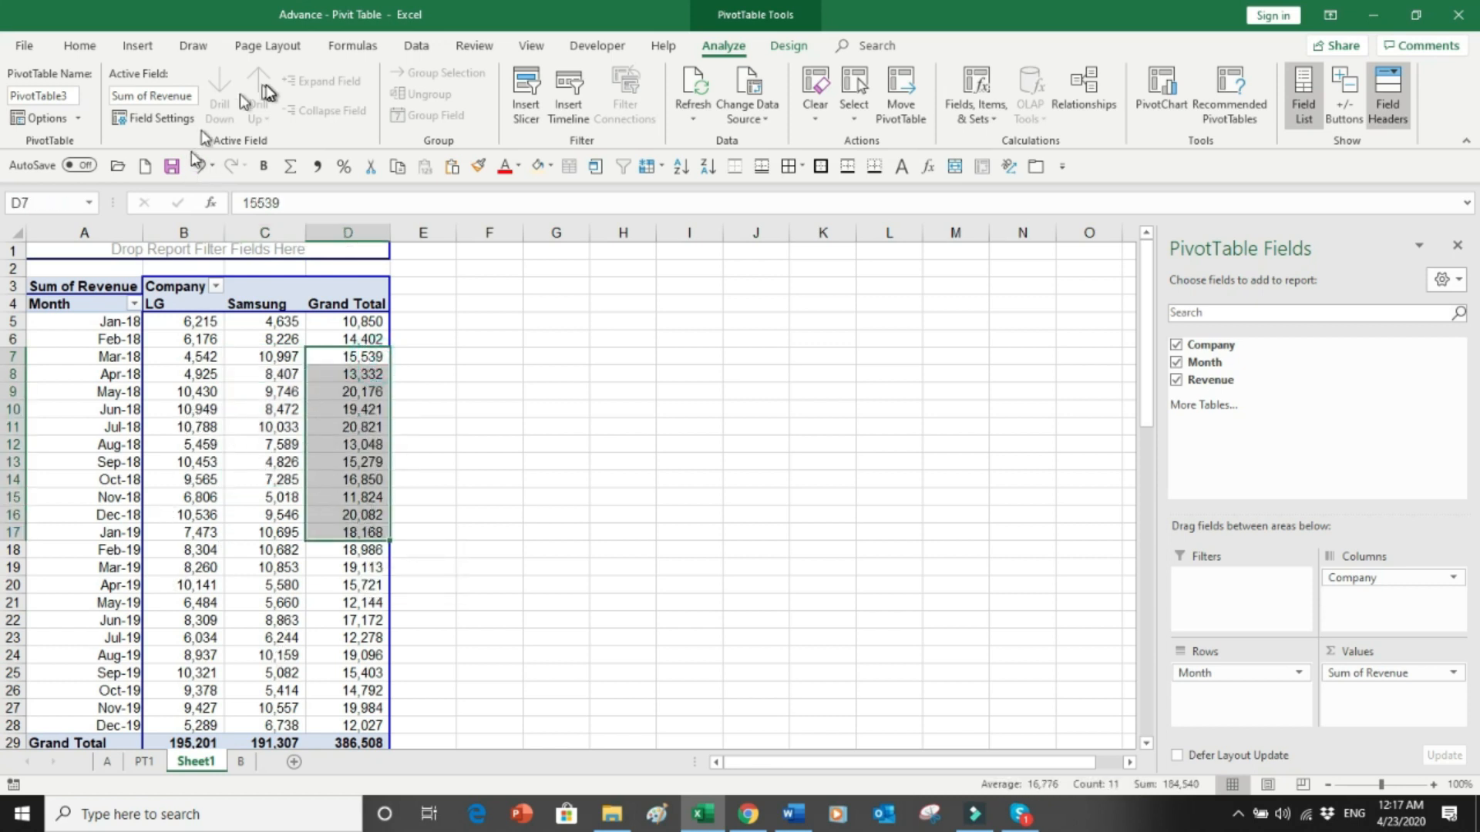
click(788, 47)
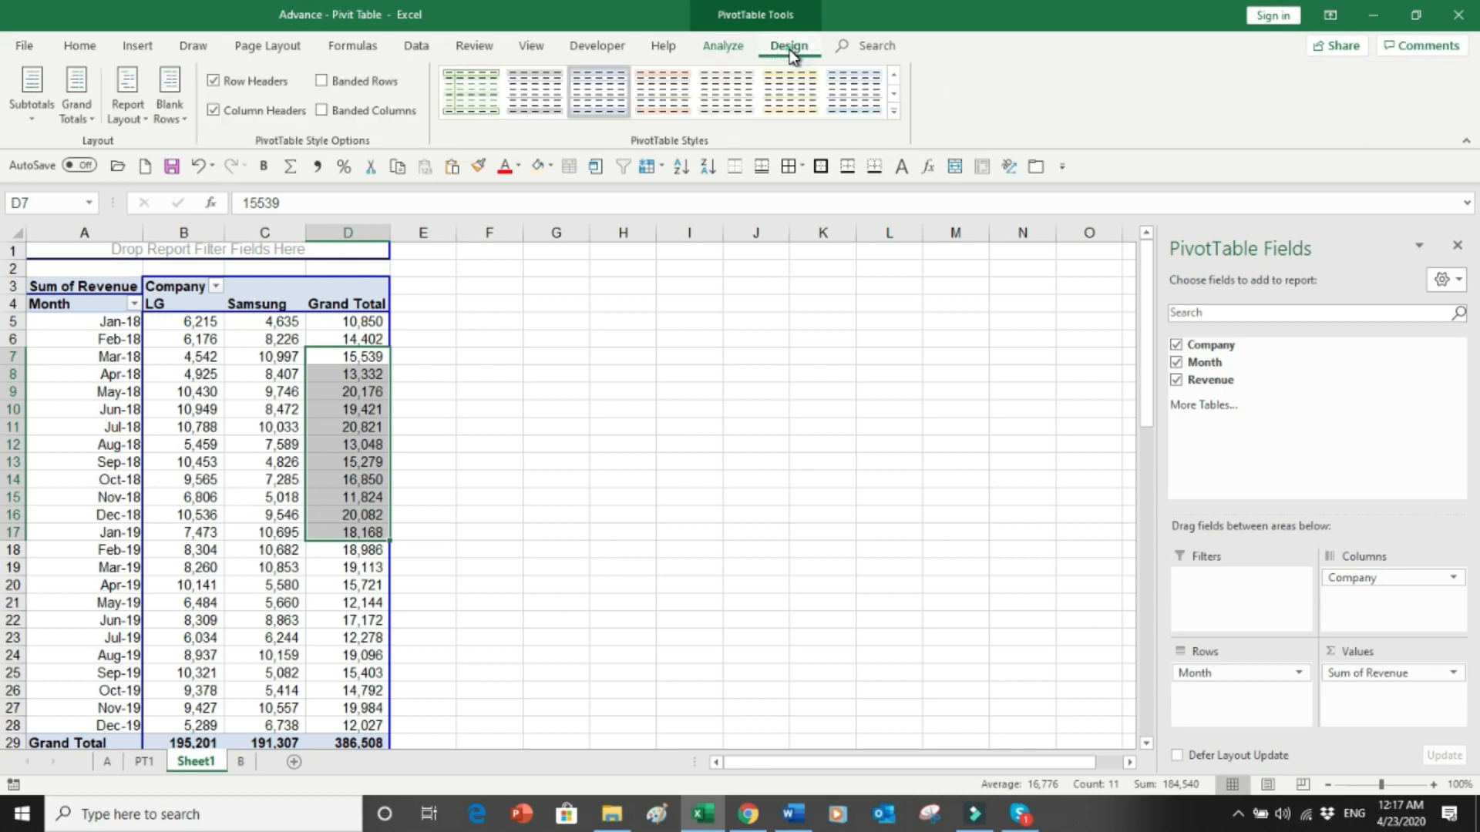
click(76, 108)
click(109, 158)
click(184, 462)
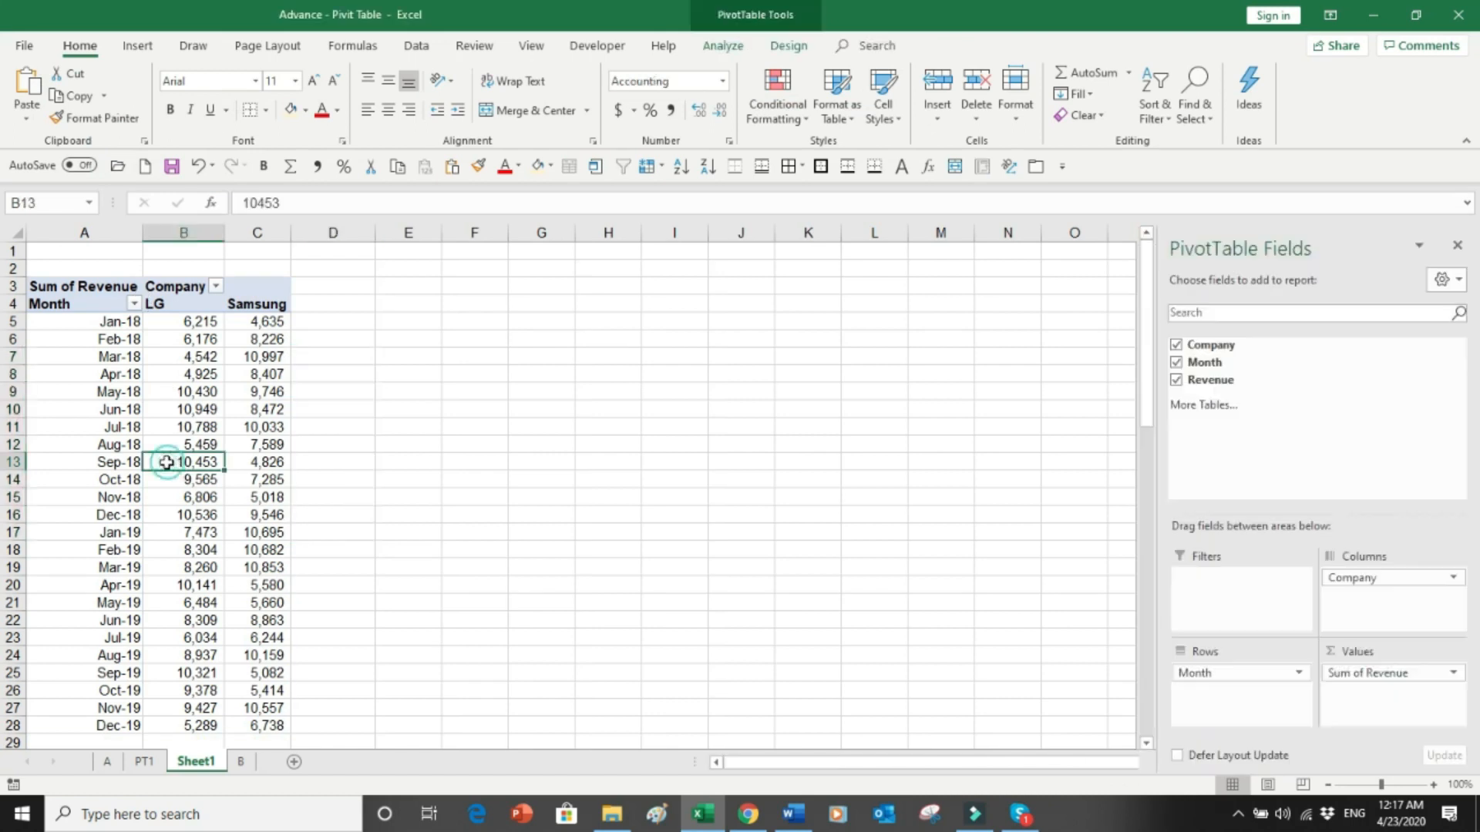
Center the contents of column A, including the pivot table's Month labels.
click(85, 233)
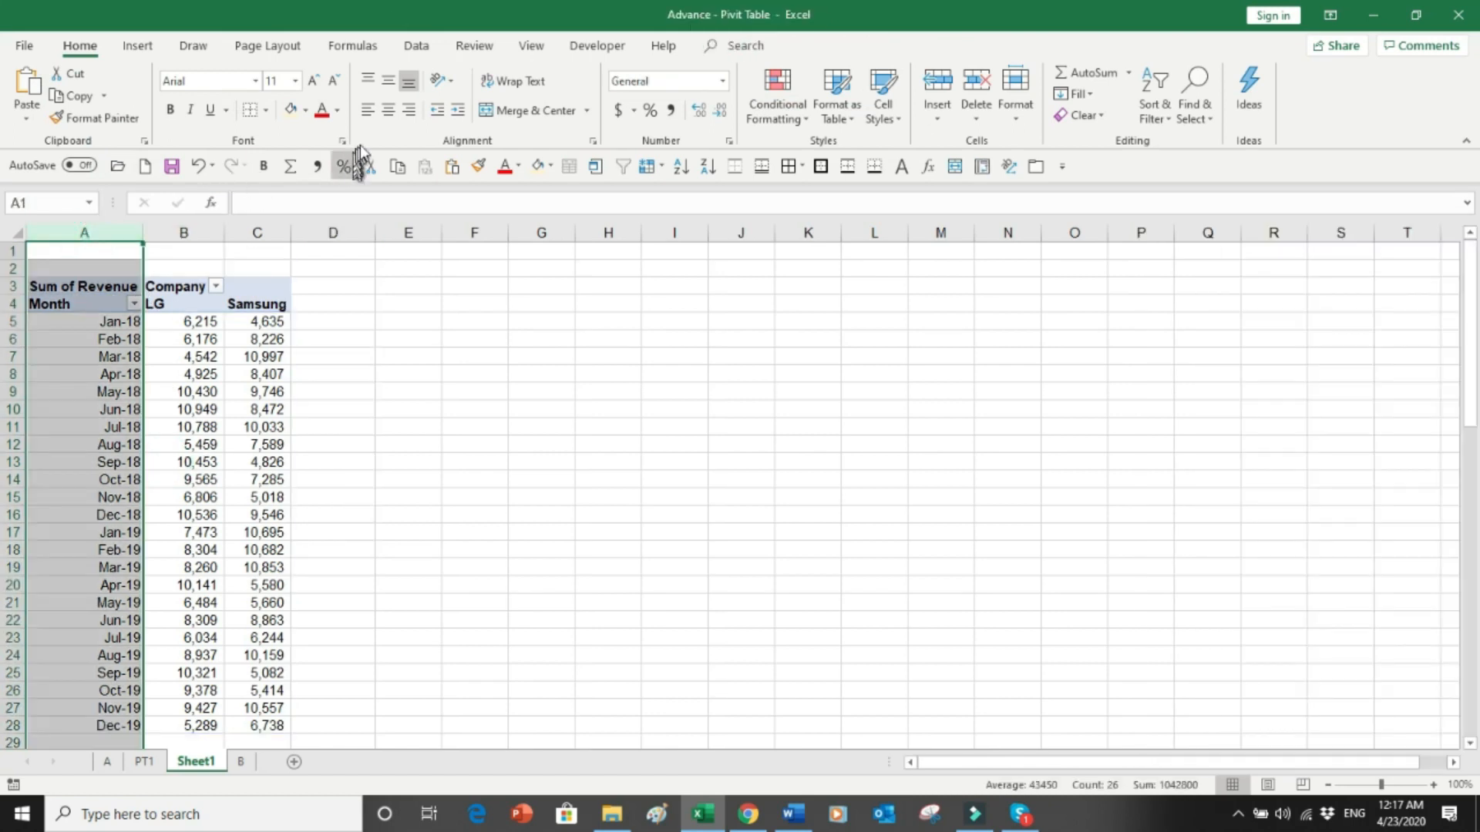
click(389, 111)
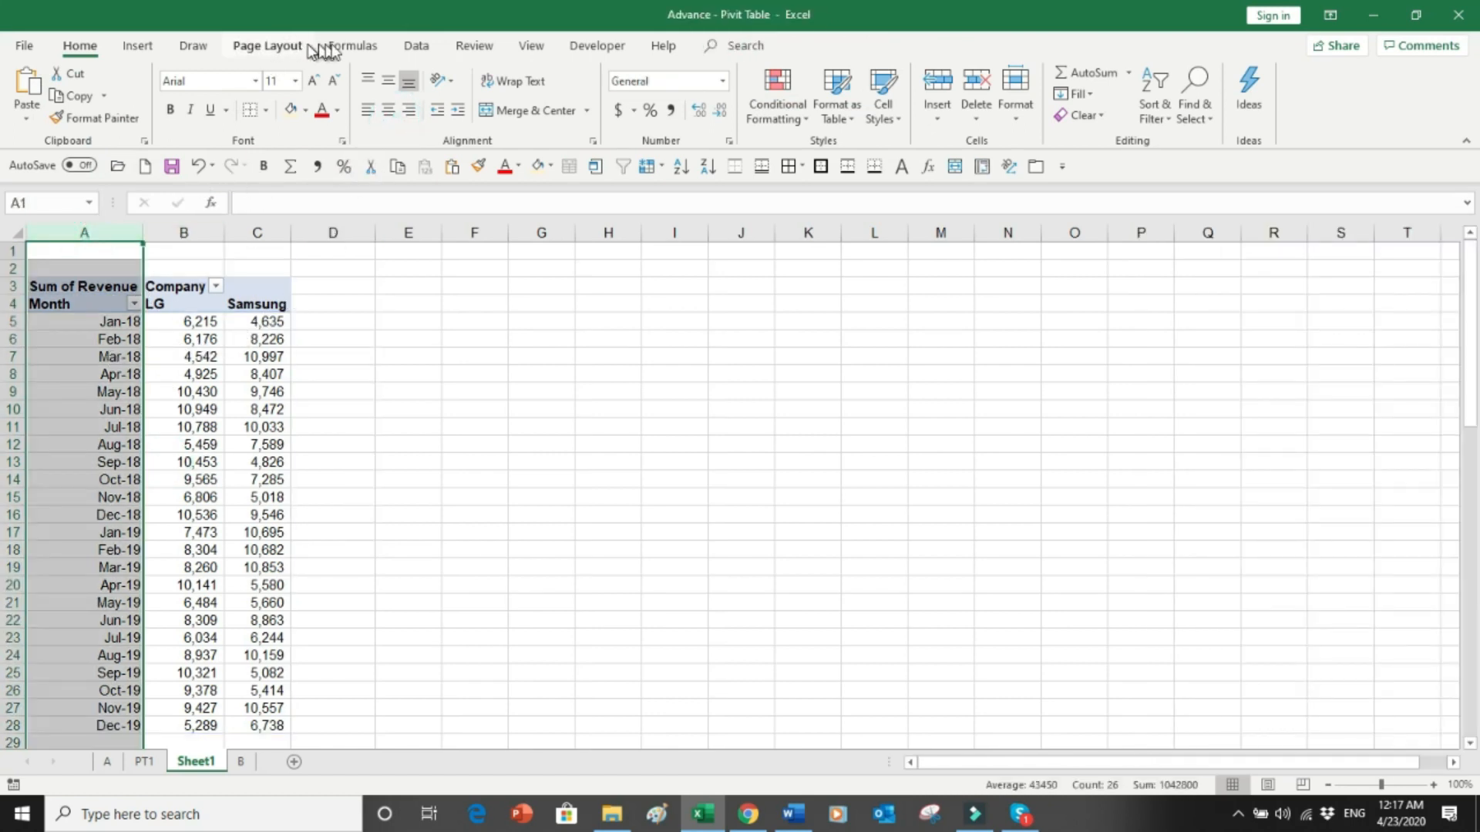
click(385, 112)
click(114, 359)
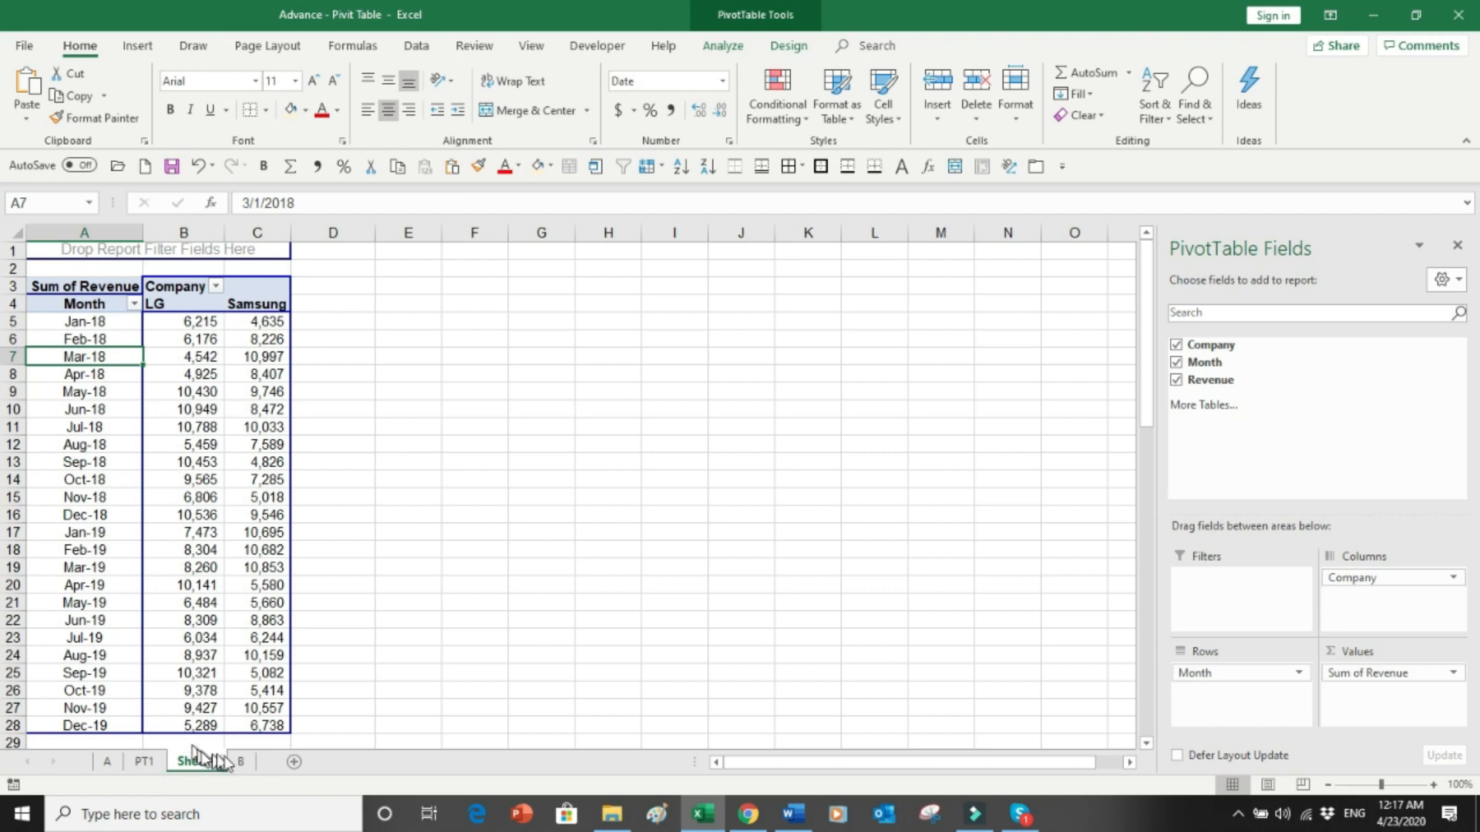
Check the pivot table sample on sheet B, and return to the first Samsung value on Sheet1.
click(240, 761)
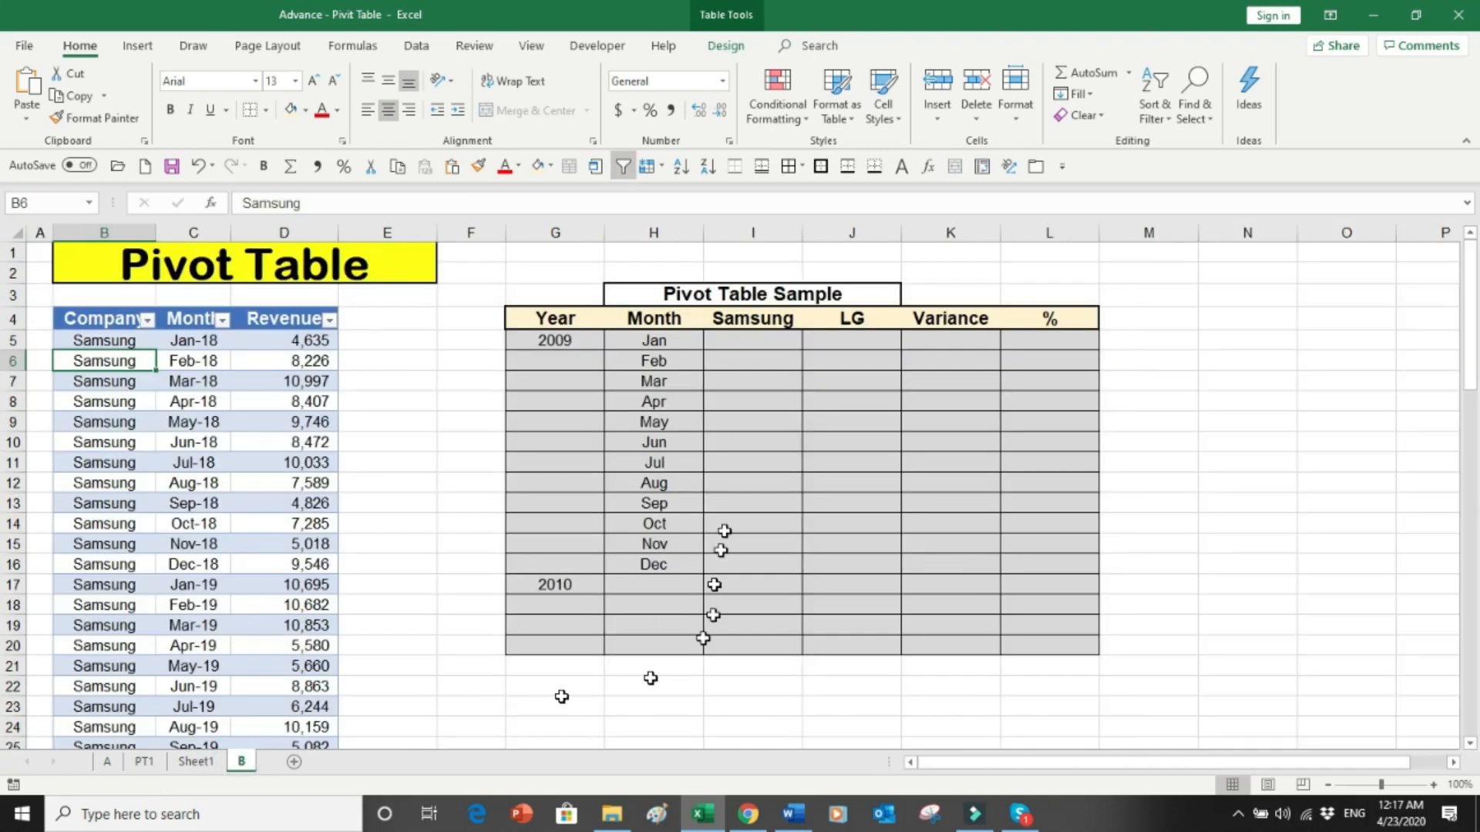
click(196, 762)
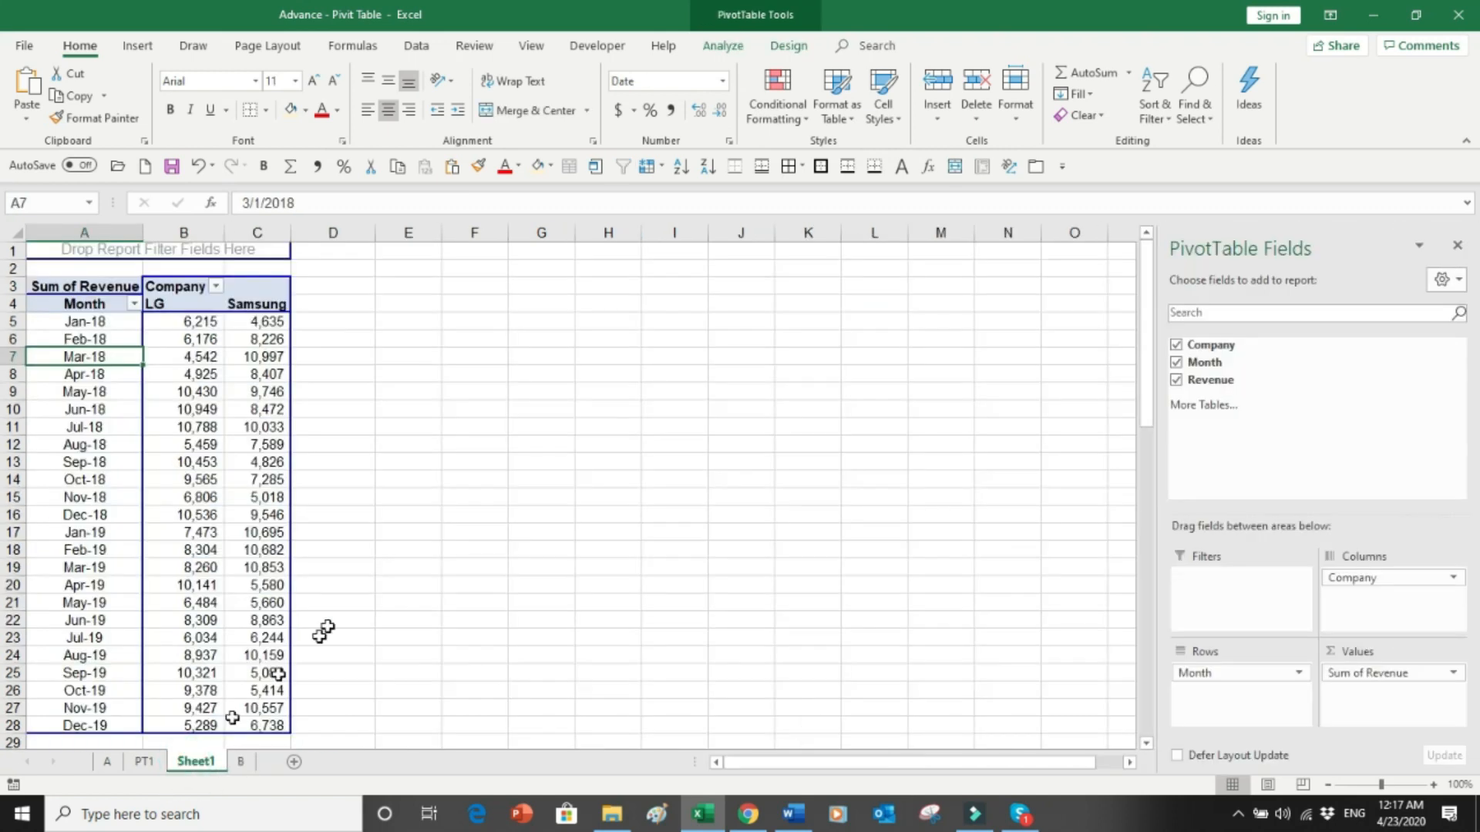
click(269, 319)
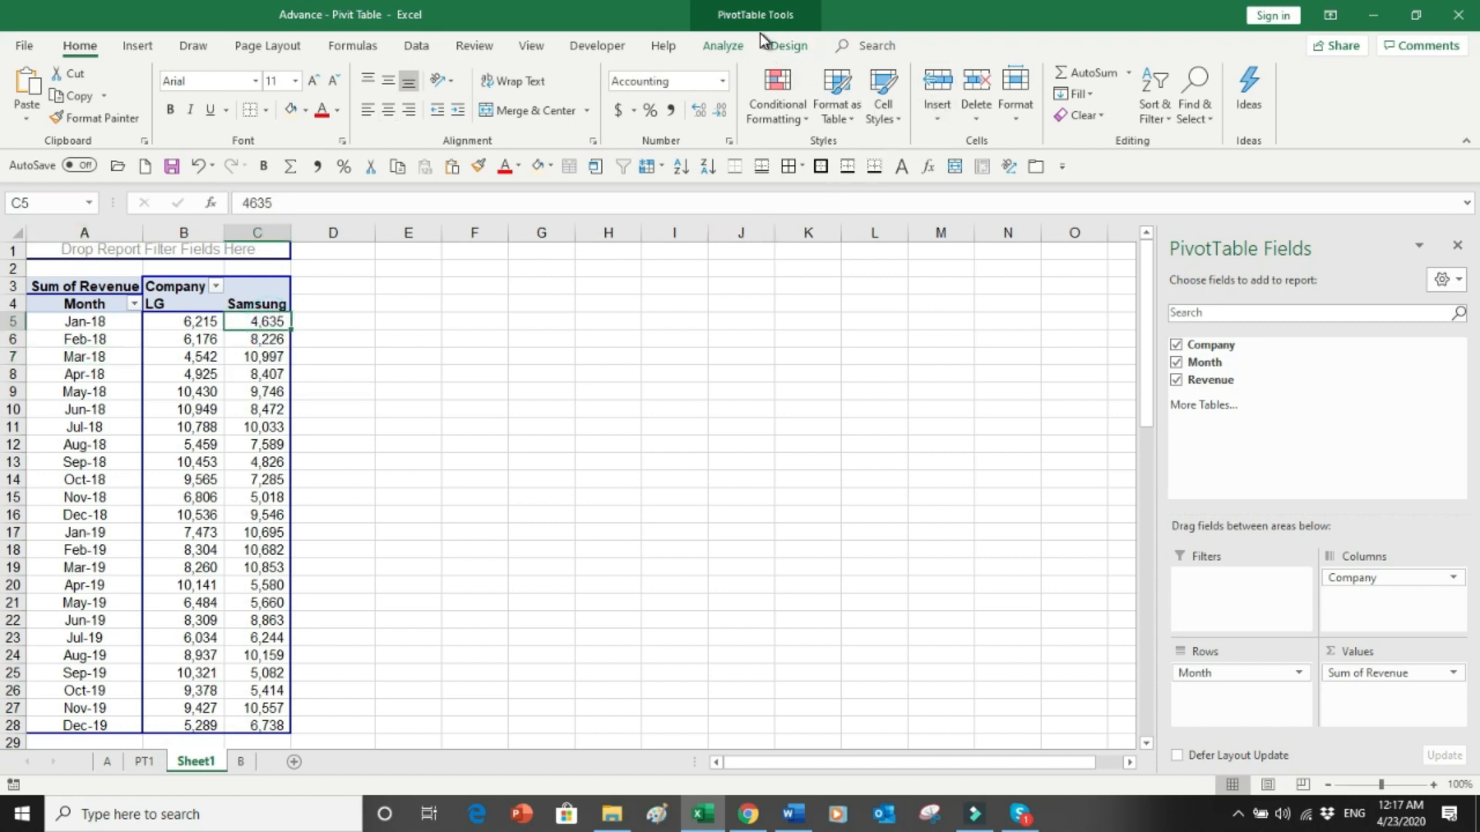
click(723, 45)
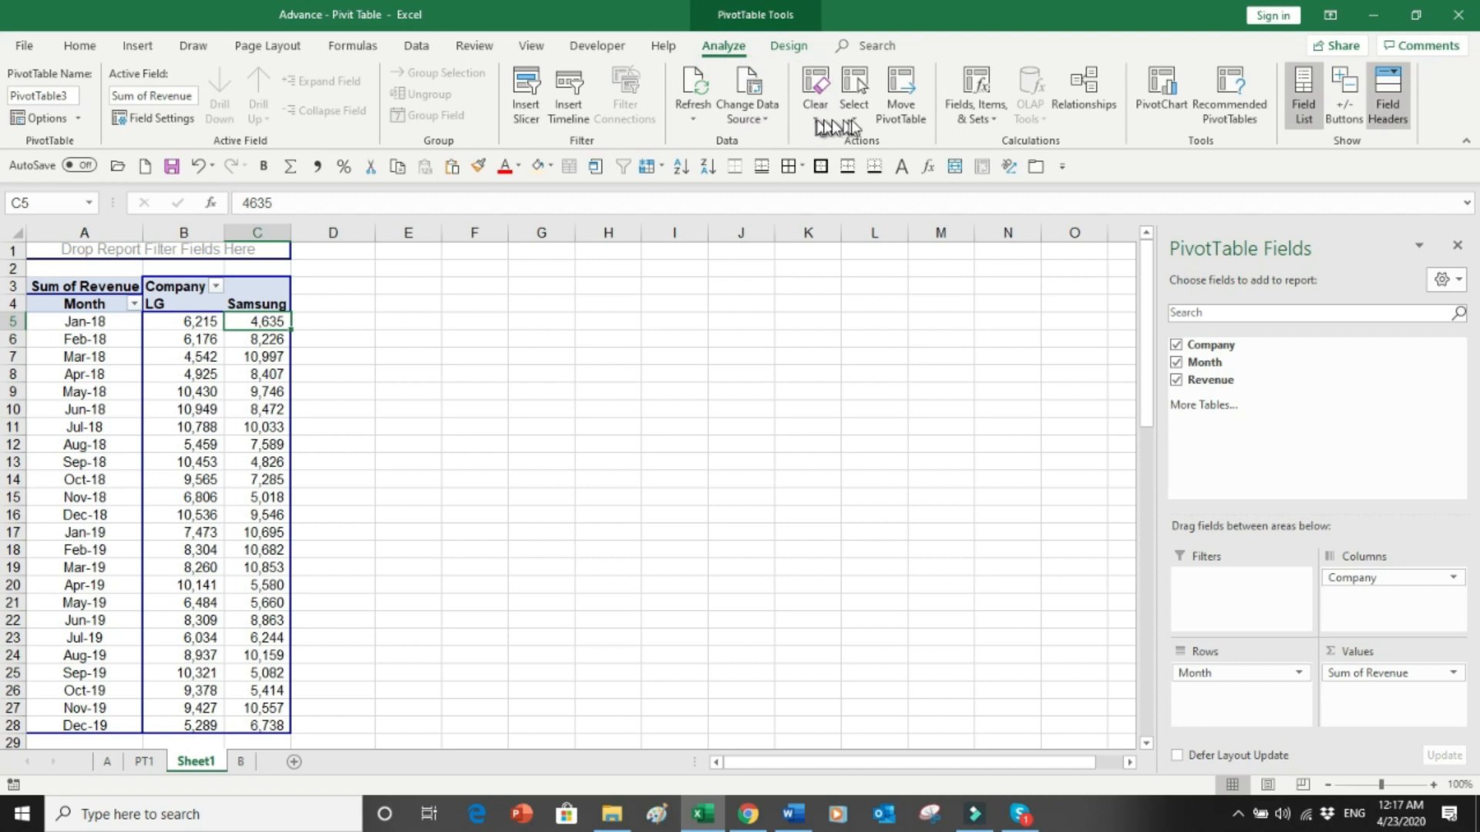
click(992, 120)
click(1001, 145)
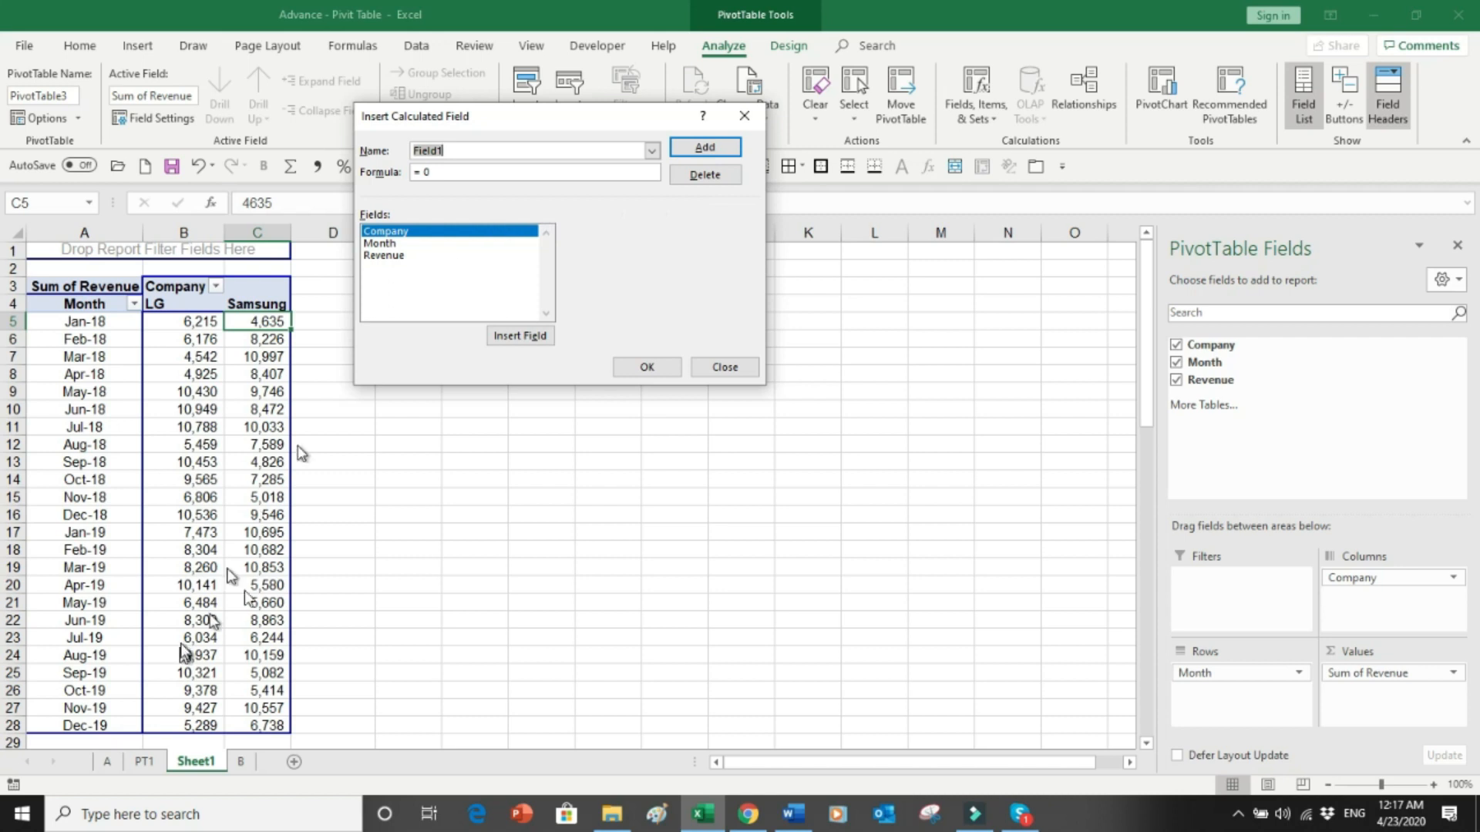
click(725, 368)
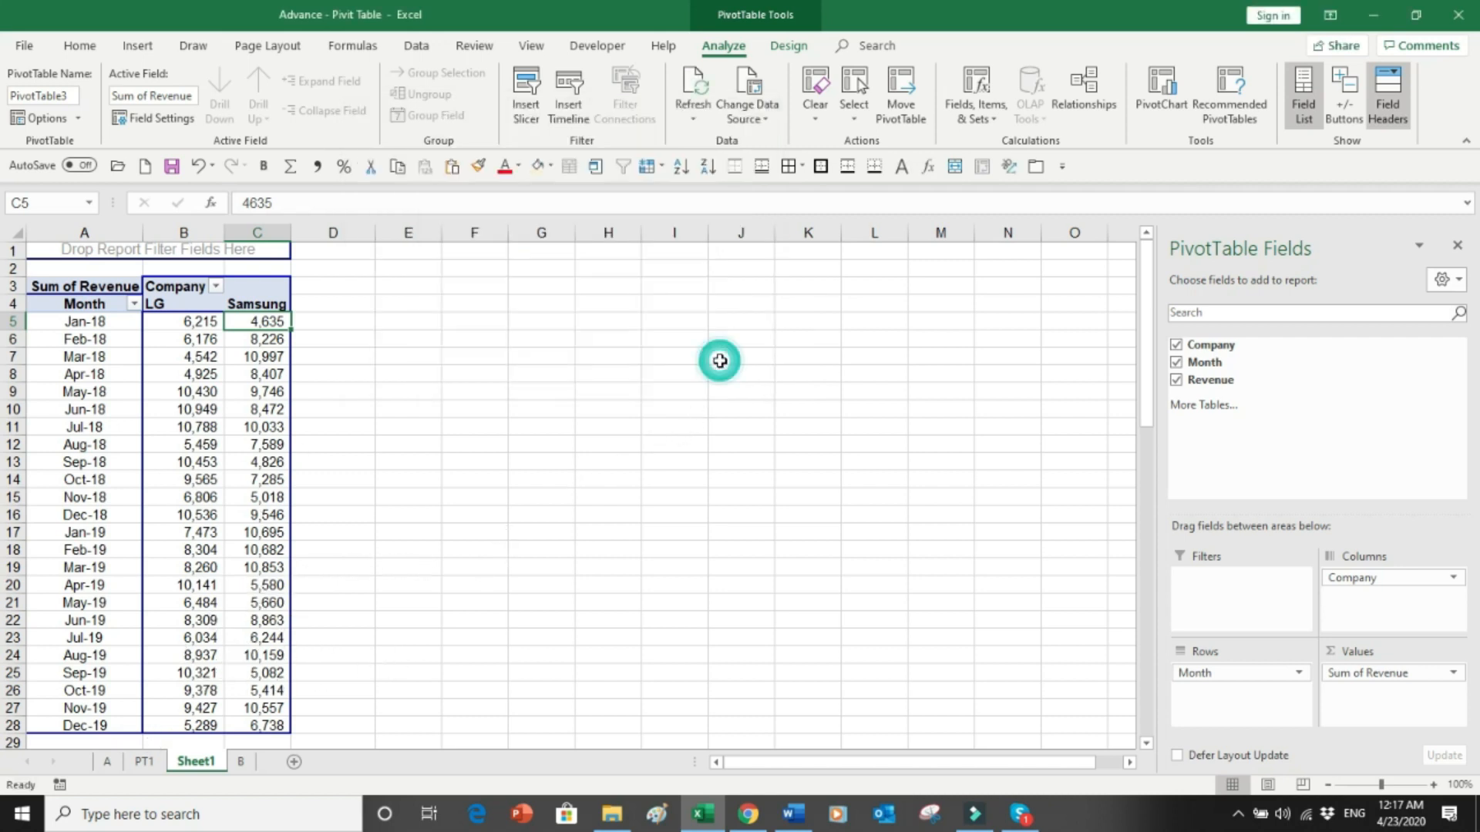
Review the Revenue column of the source table on sheet B across the Samsung and LG rows, and return to Sheet1.
click(244, 763)
click(295, 383)
drag(295, 383, 287, 780)
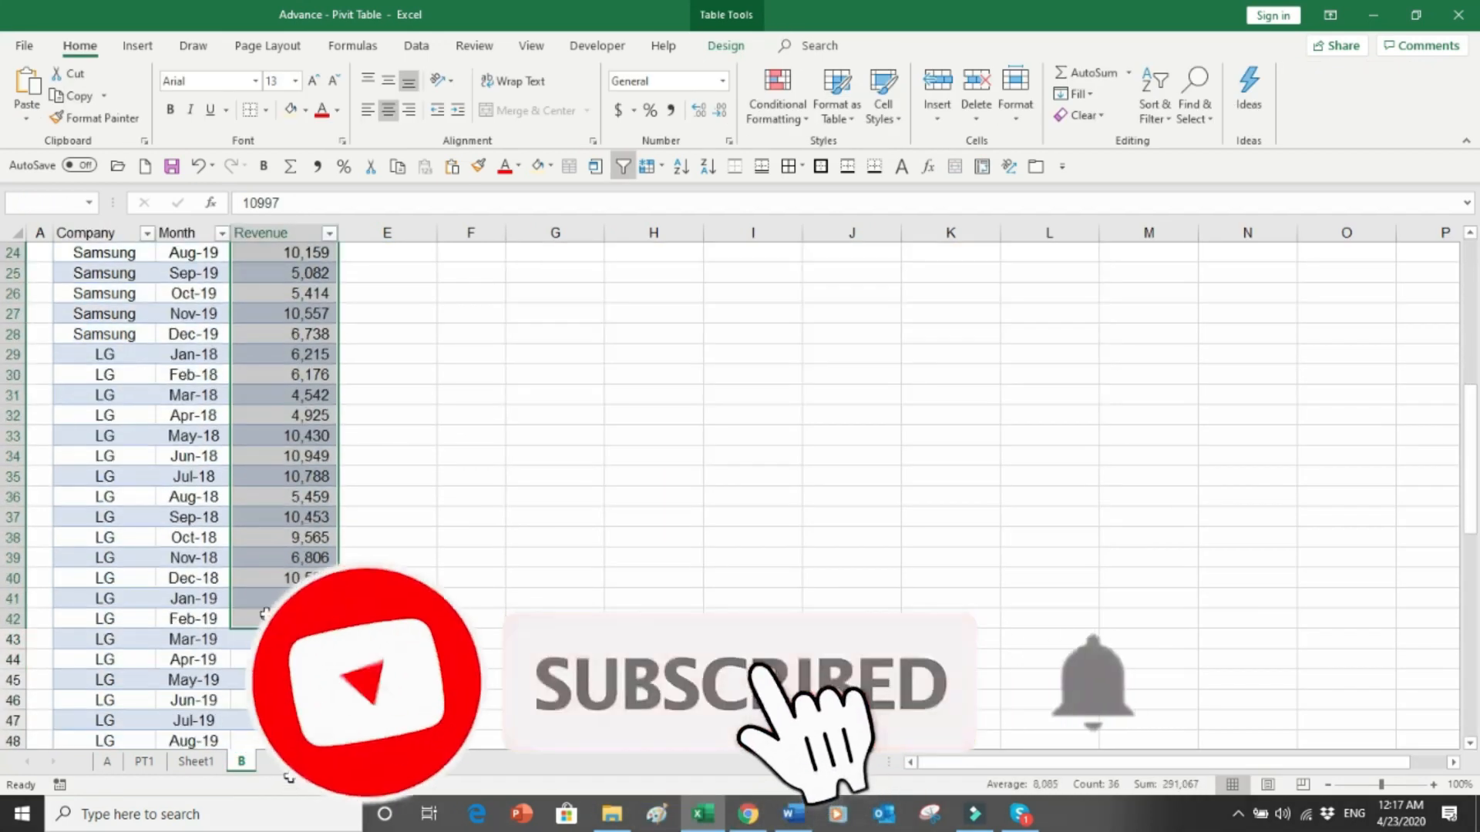
click(202, 763)
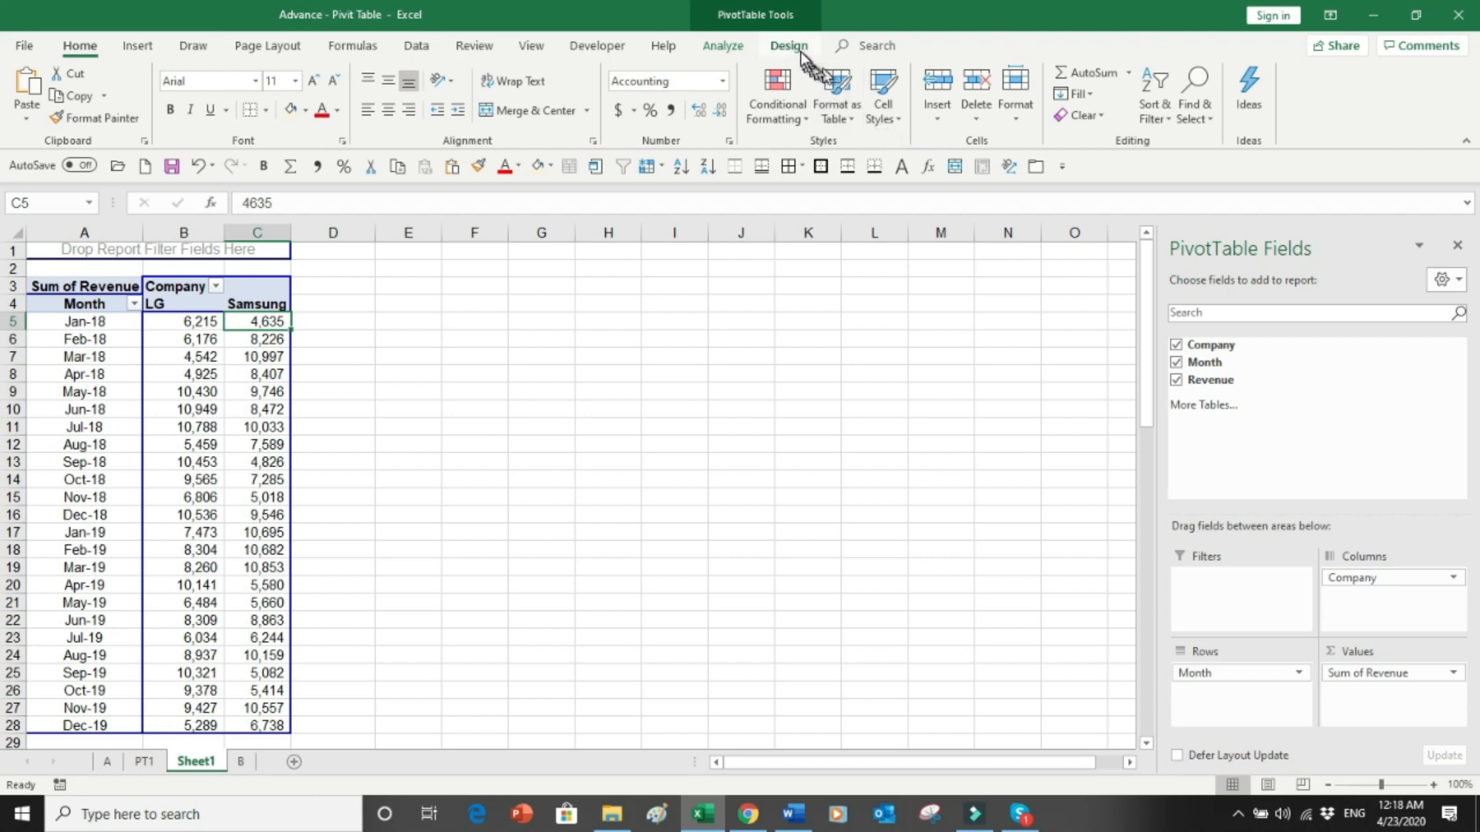
click(723, 46)
click(987, 123)
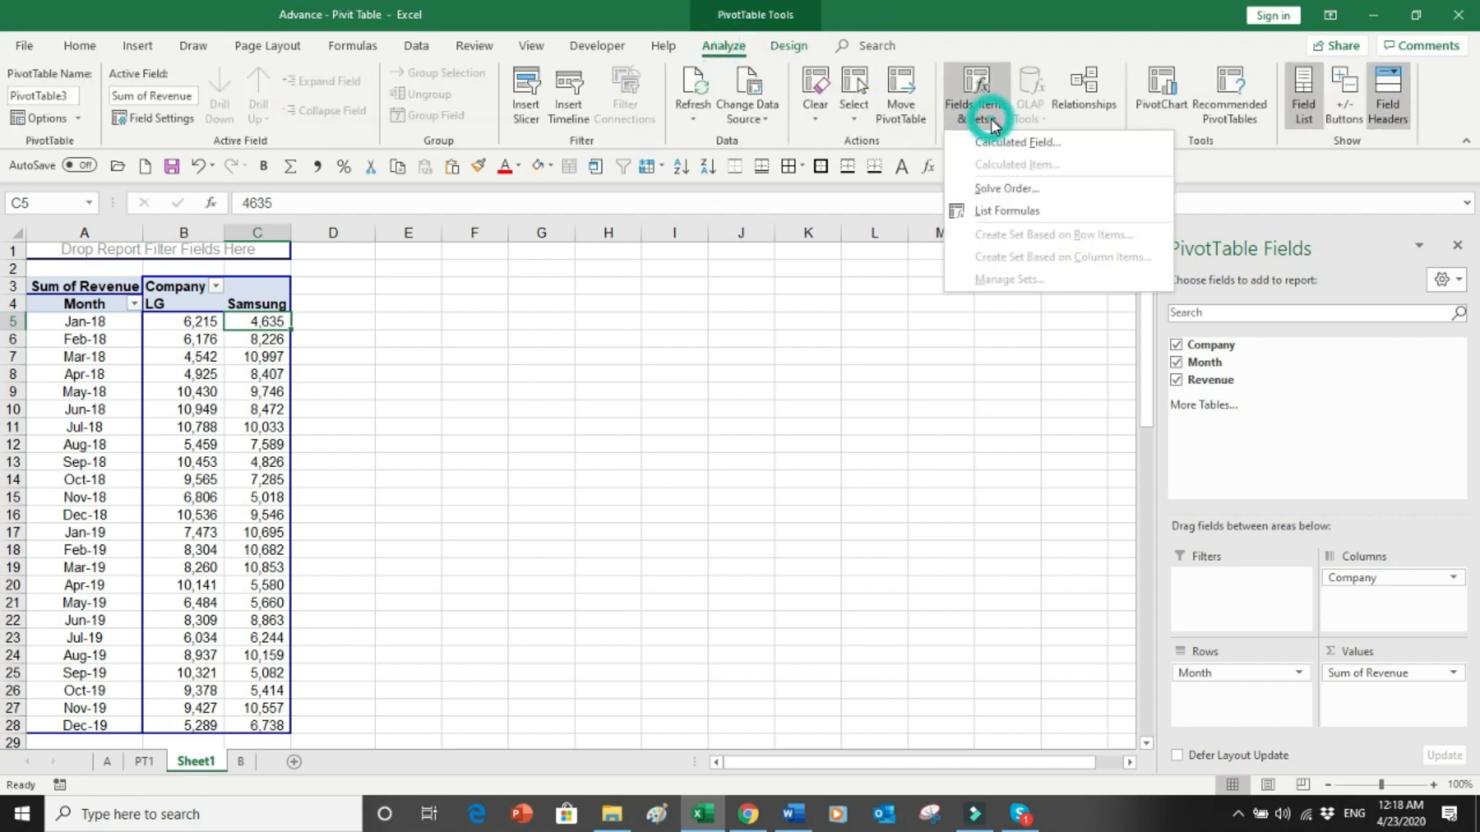
click(998, 142)
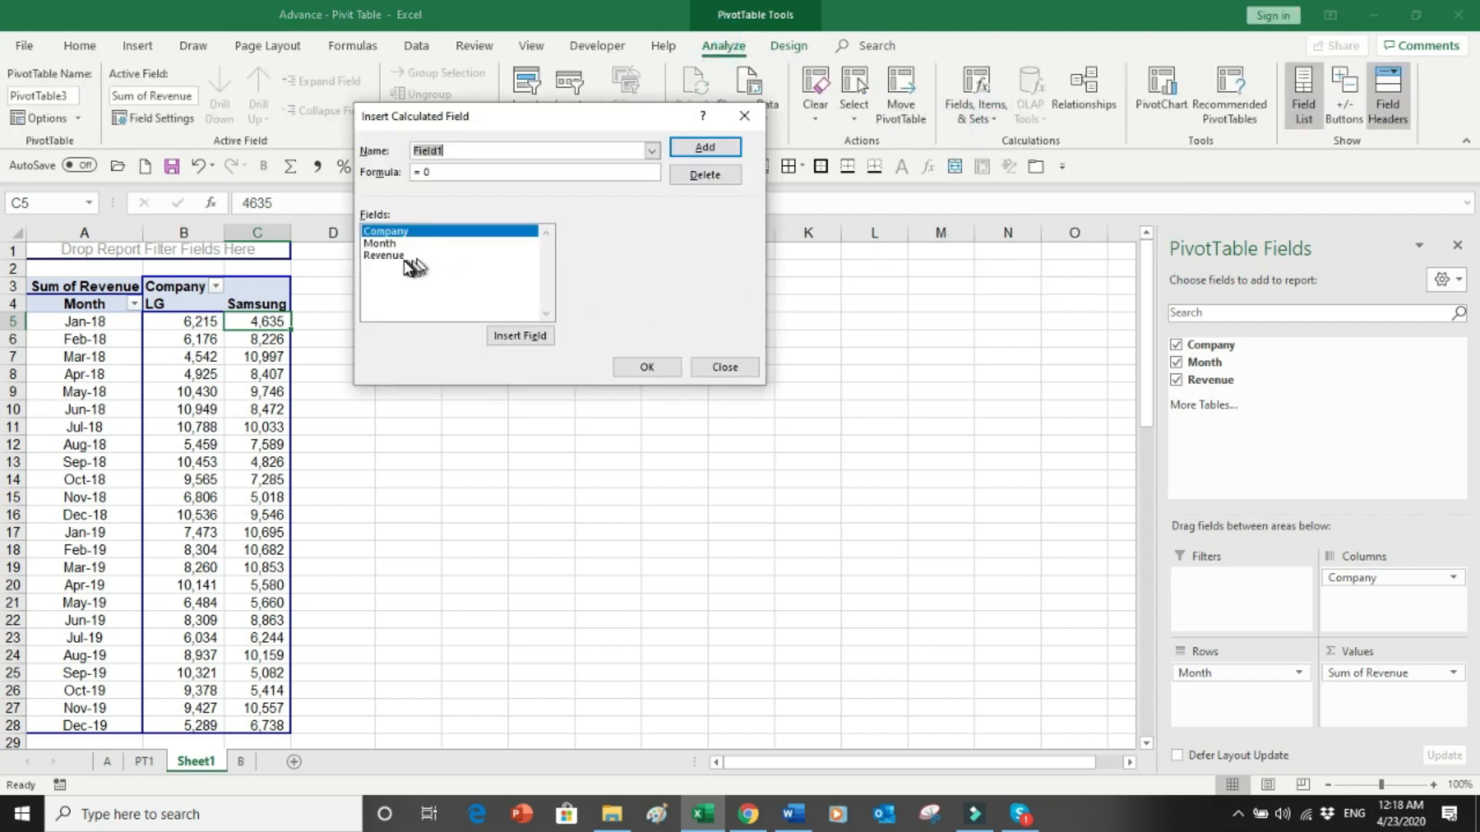
click(726, 368)
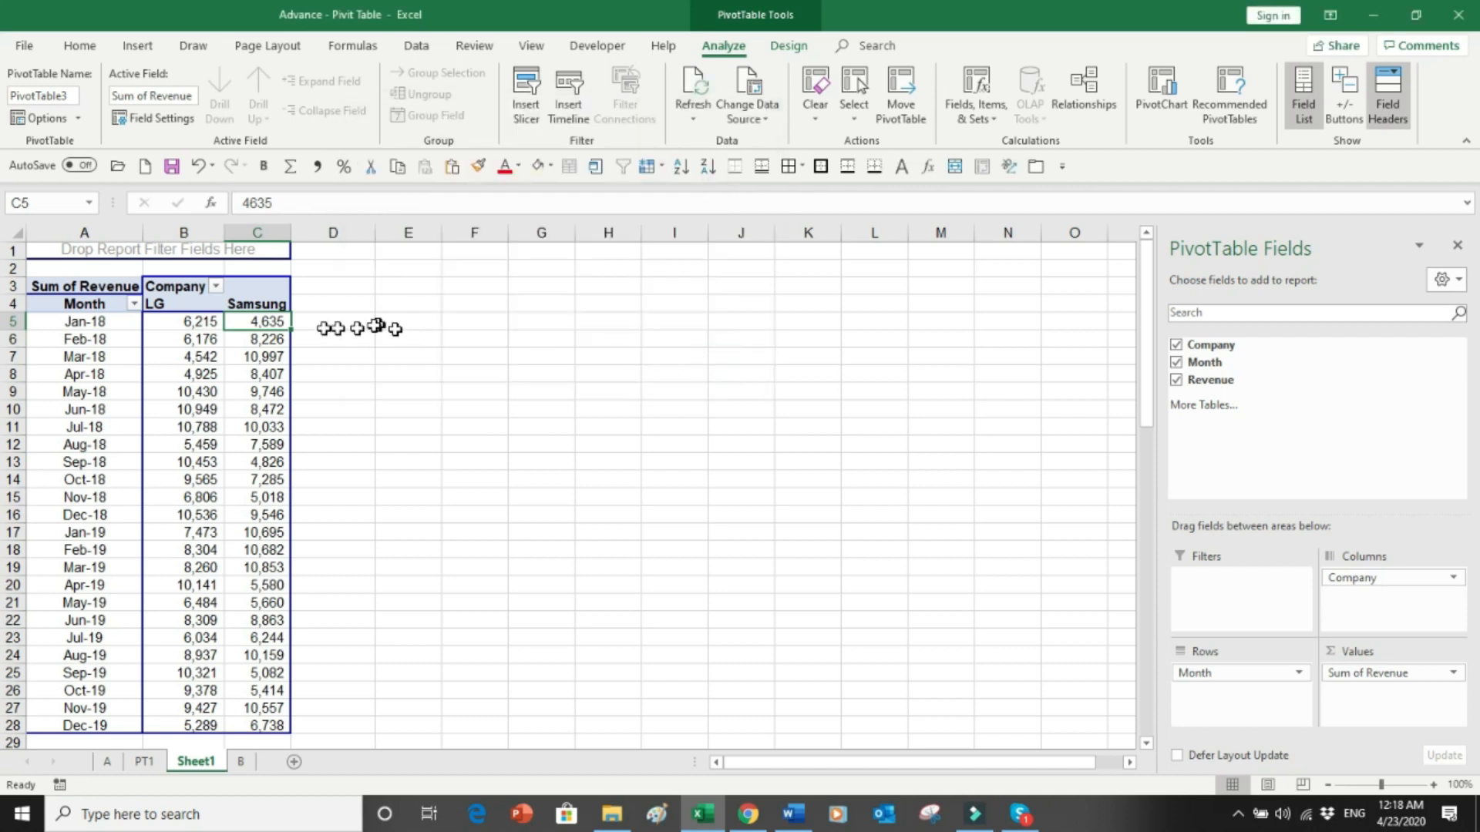
Start a calculated item in the pivot table's Company field and name it Variance1.
click(264, 305)
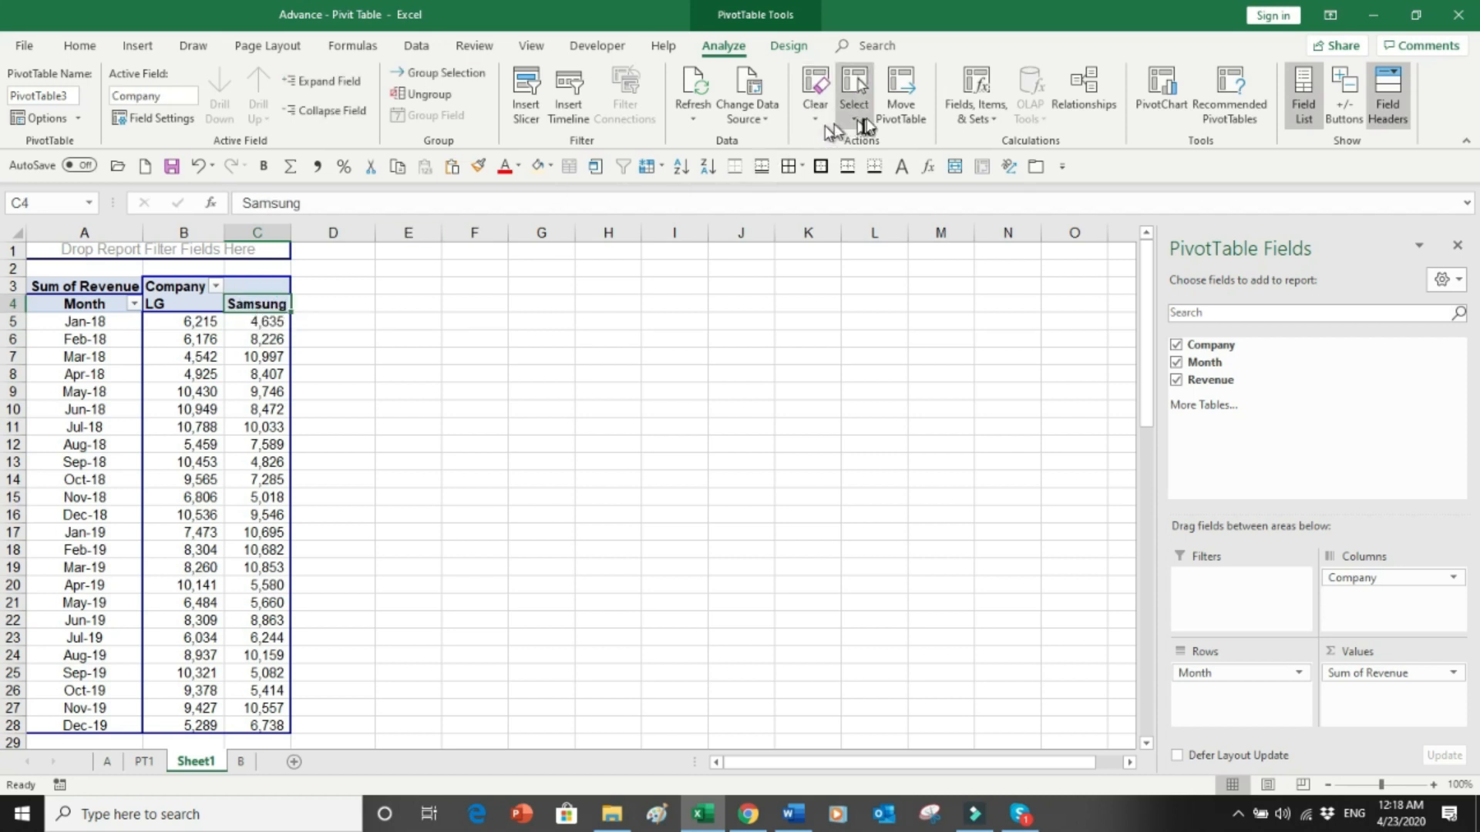
click(995, 112)
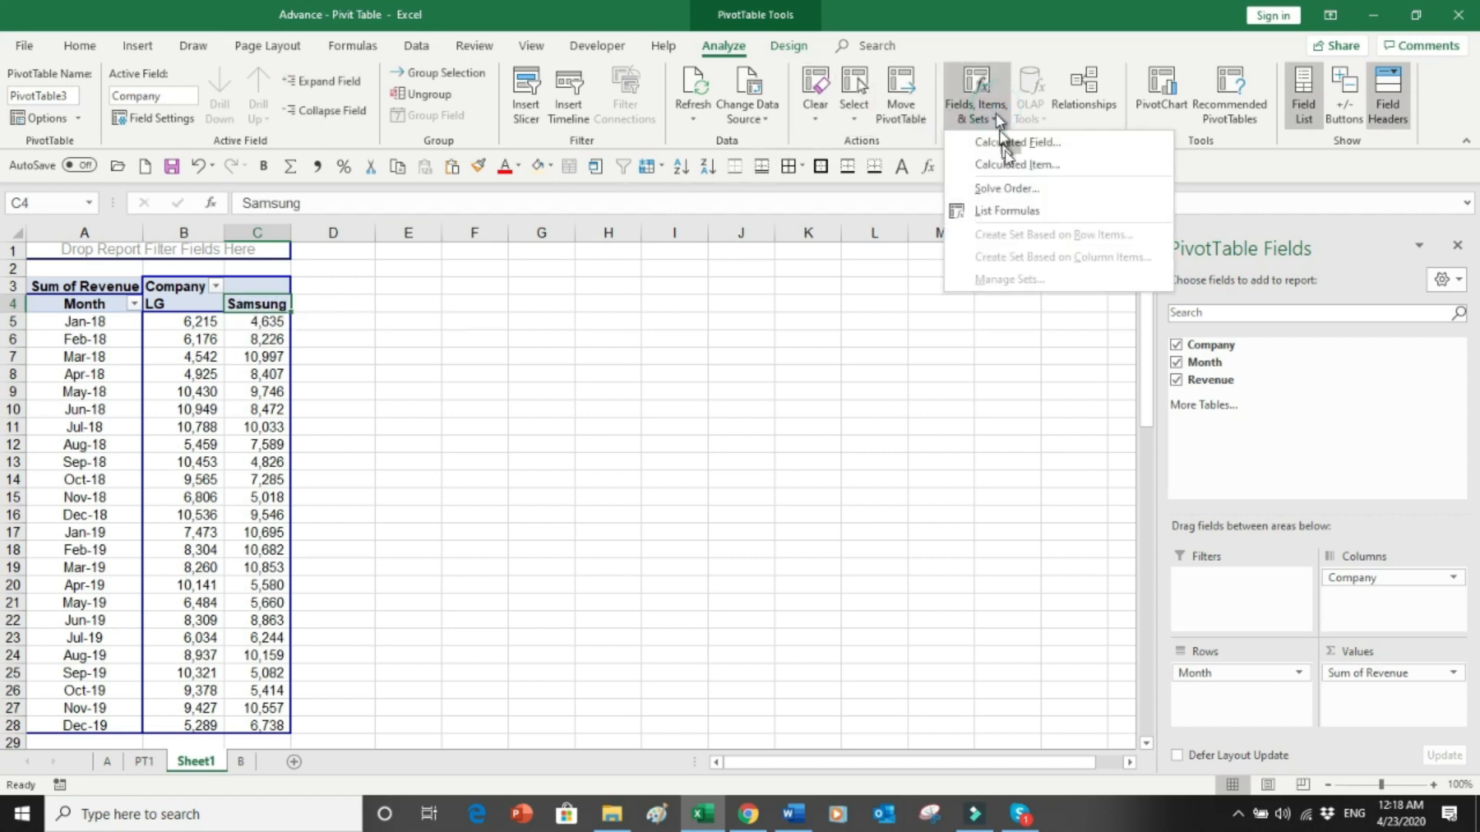
click(1055, 167)
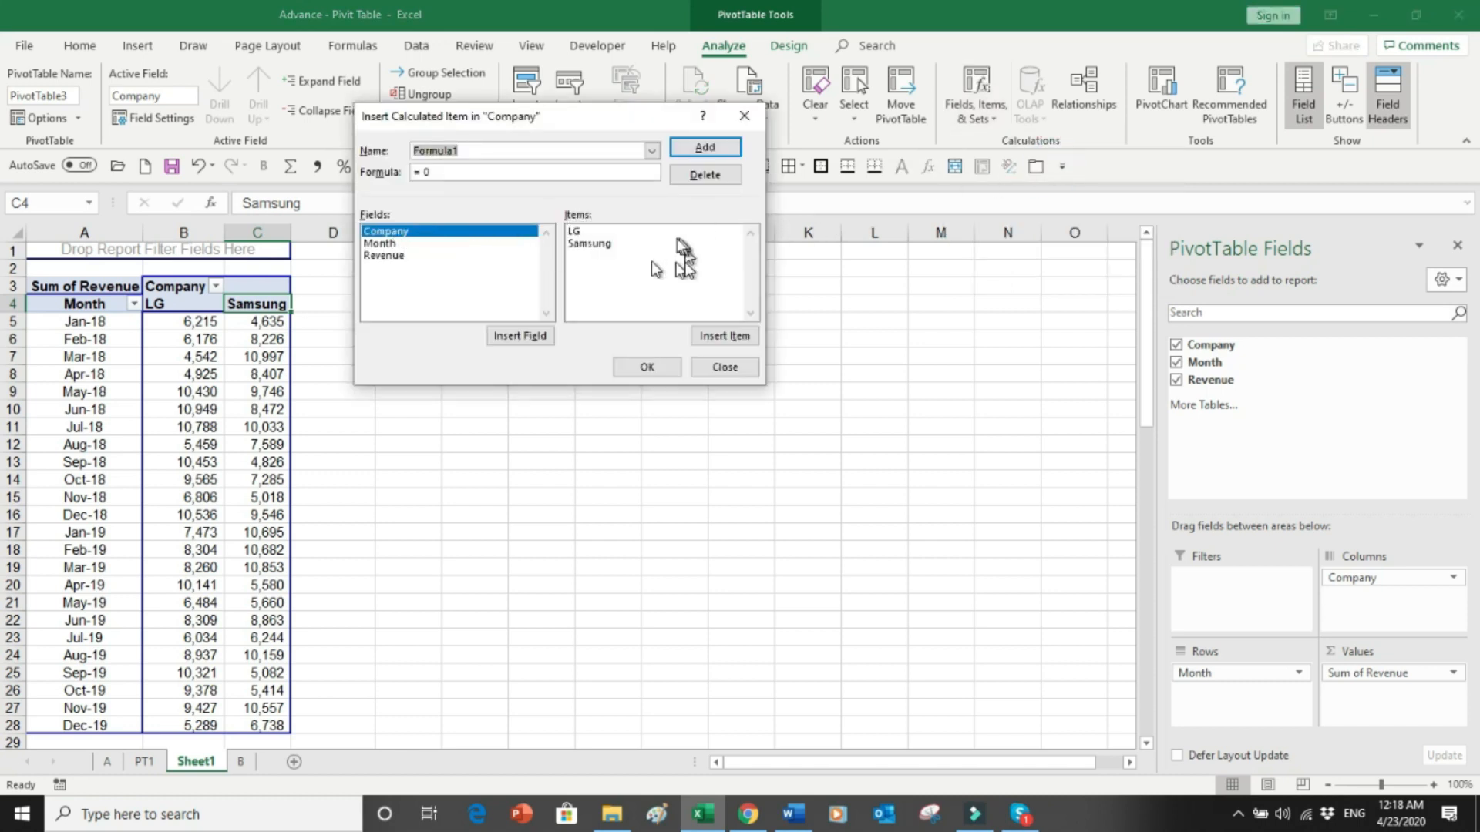
click(393, 245)
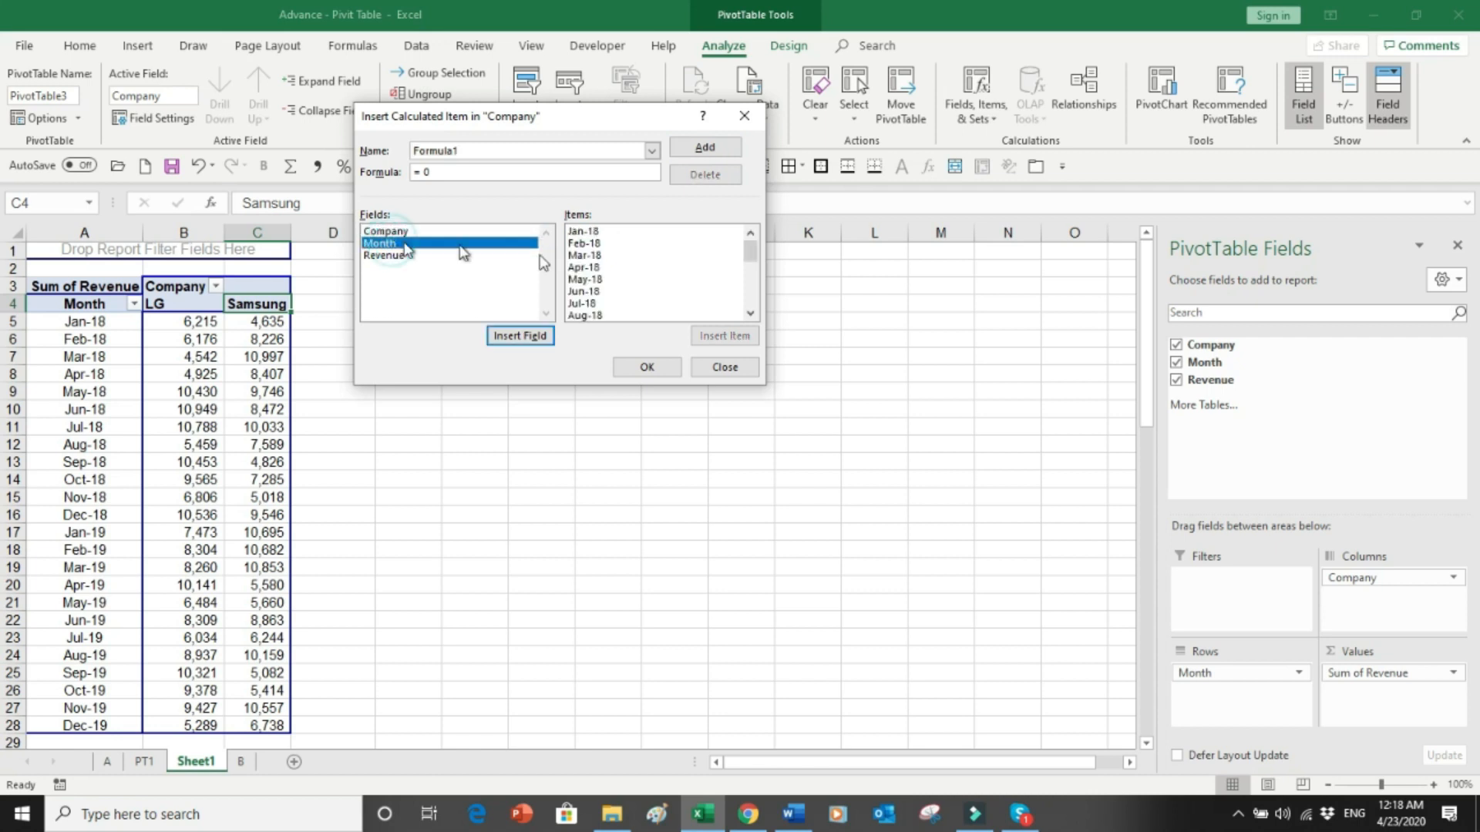
click(389, 257)
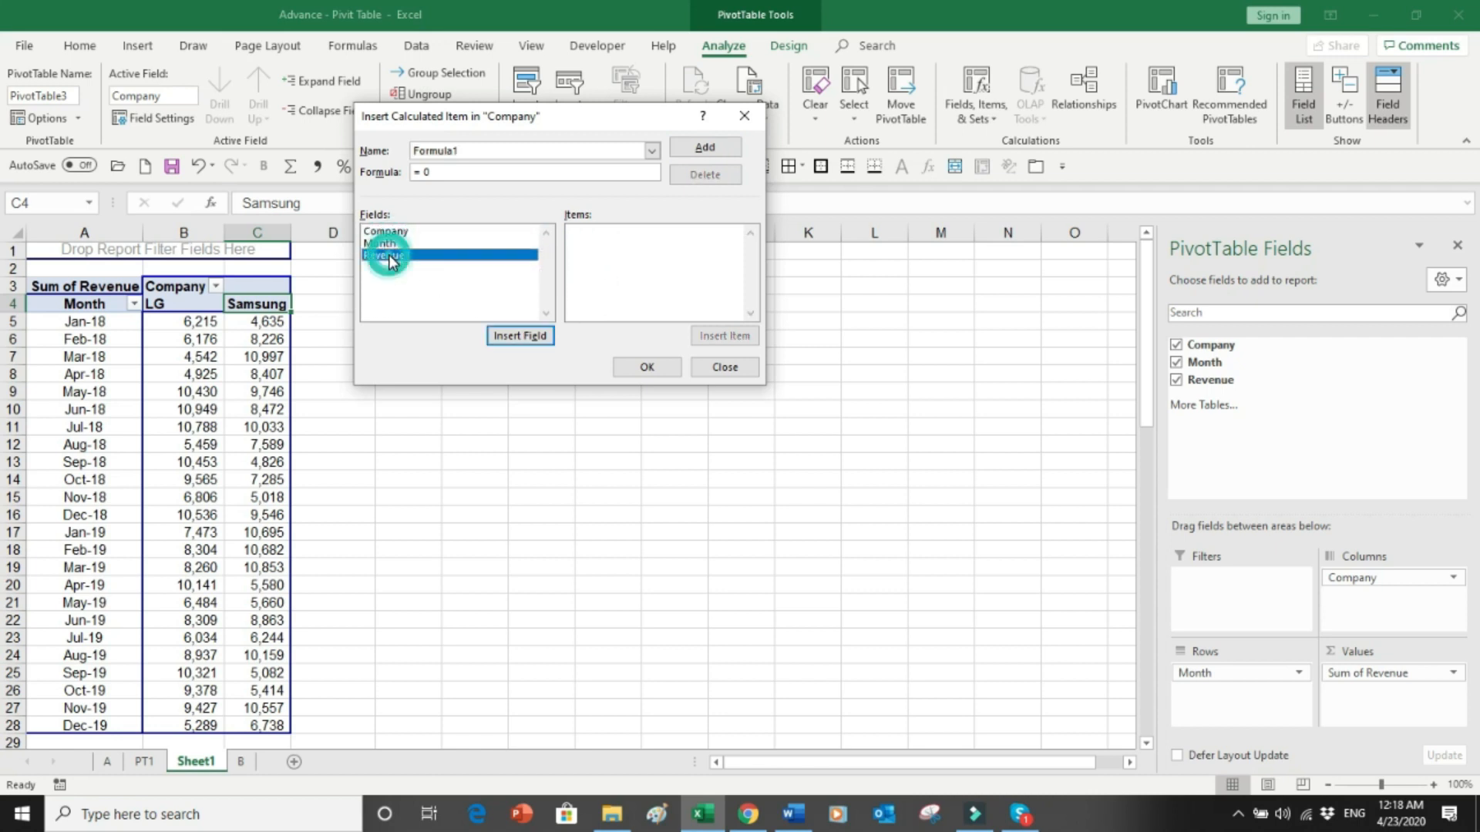
double_click(388, 257)
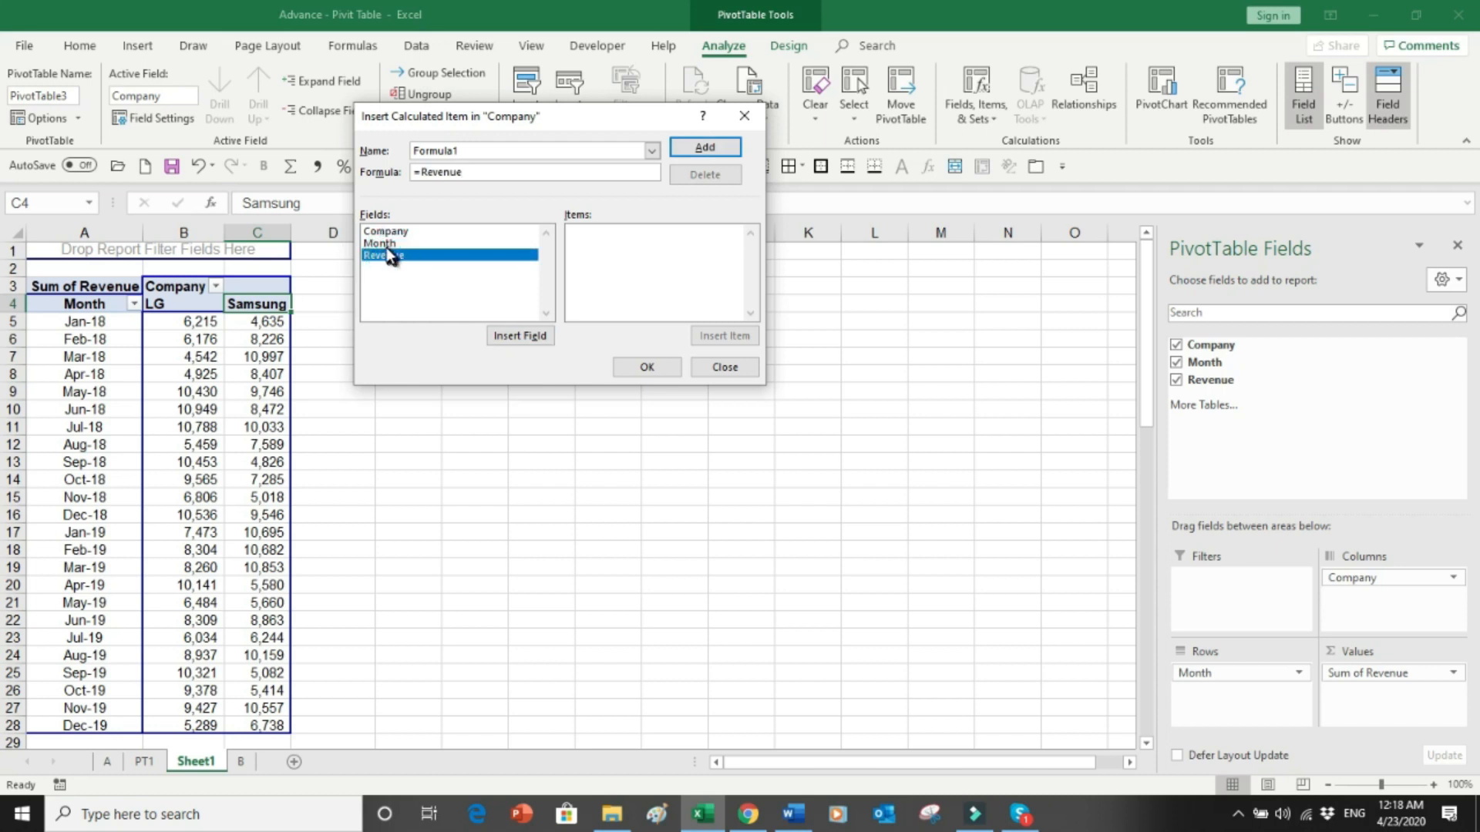
click(383, 232)
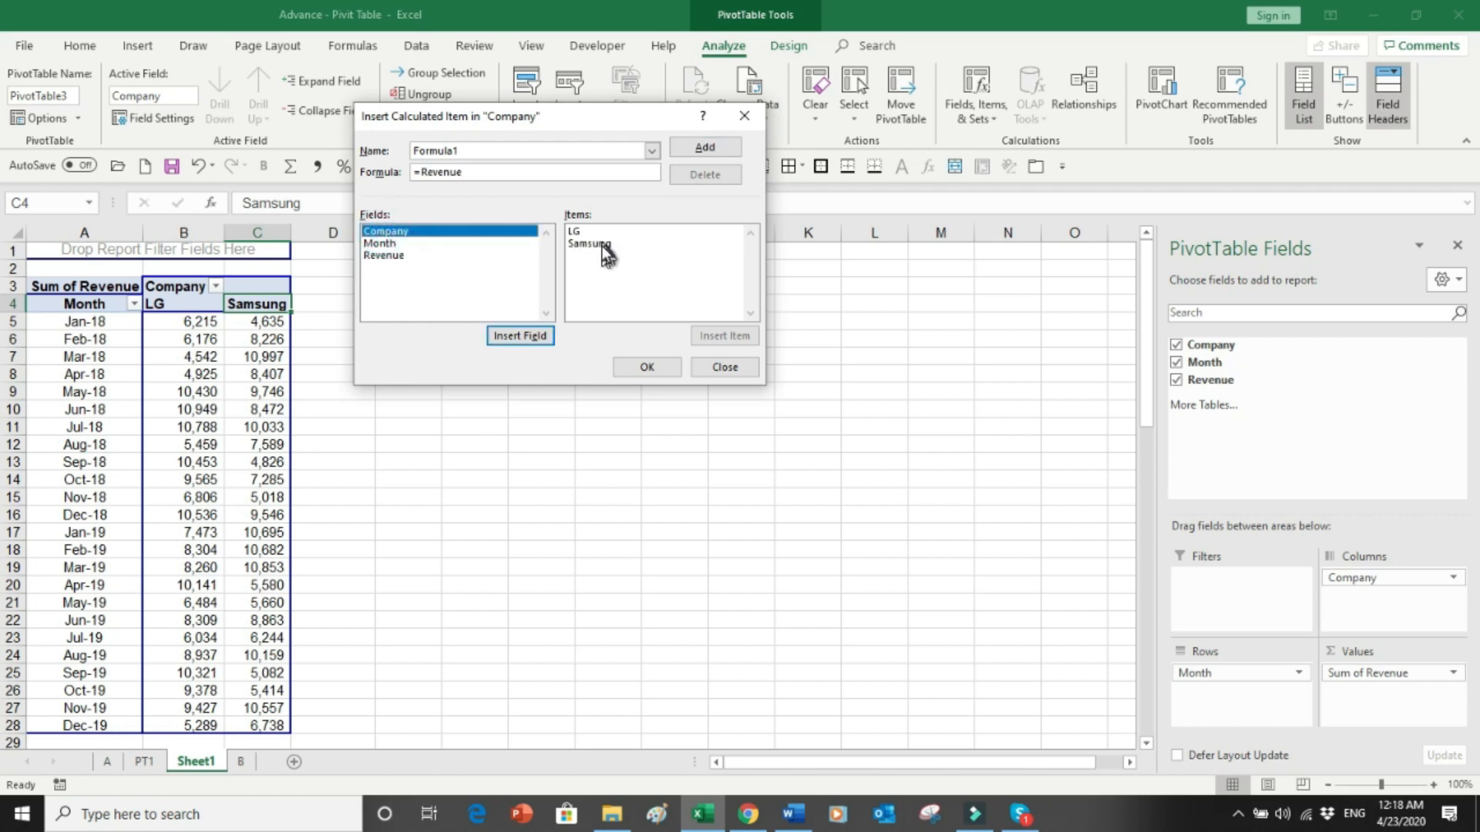
click(479, 150)
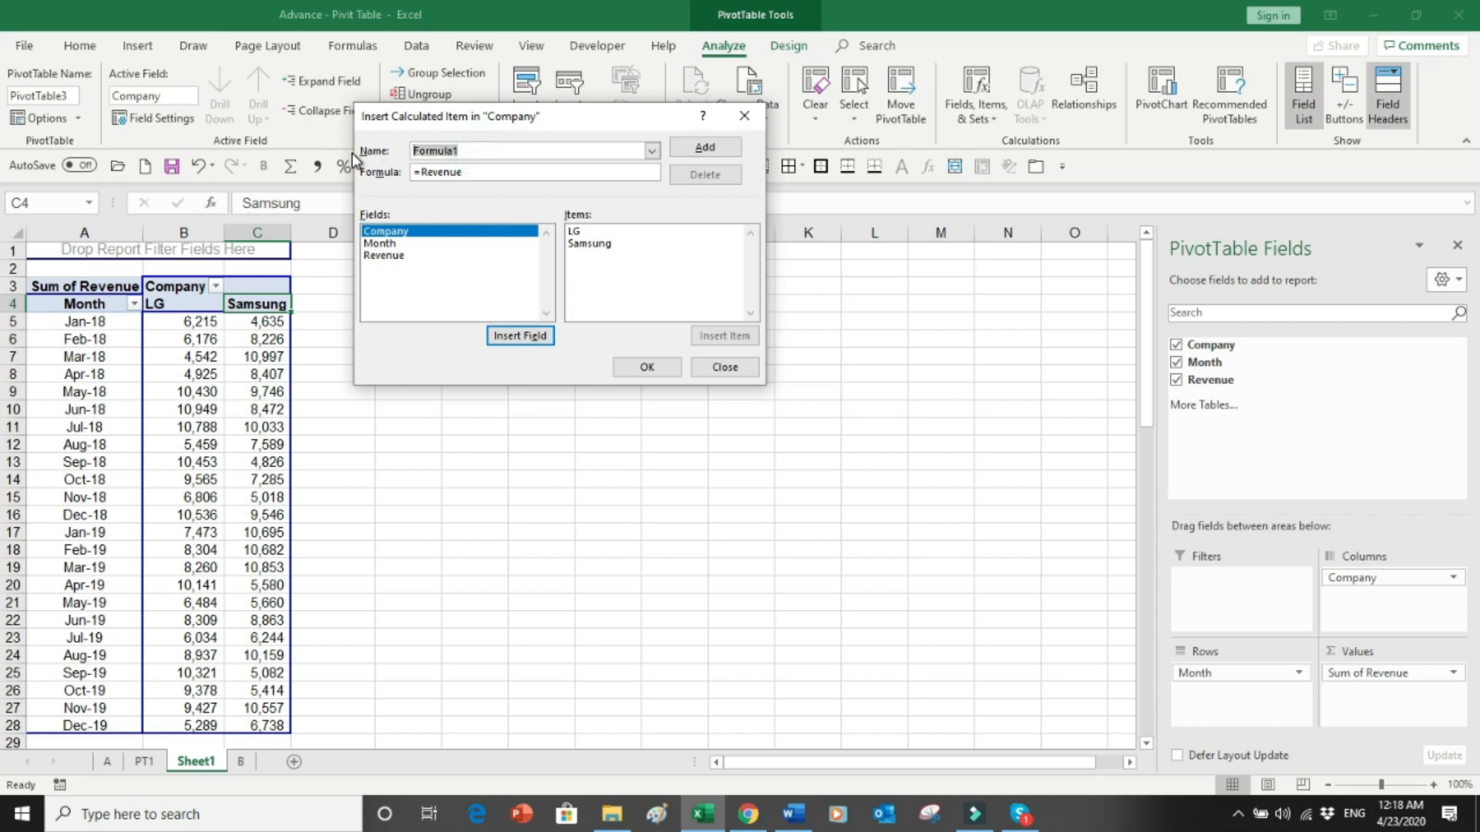
text(Variance1)
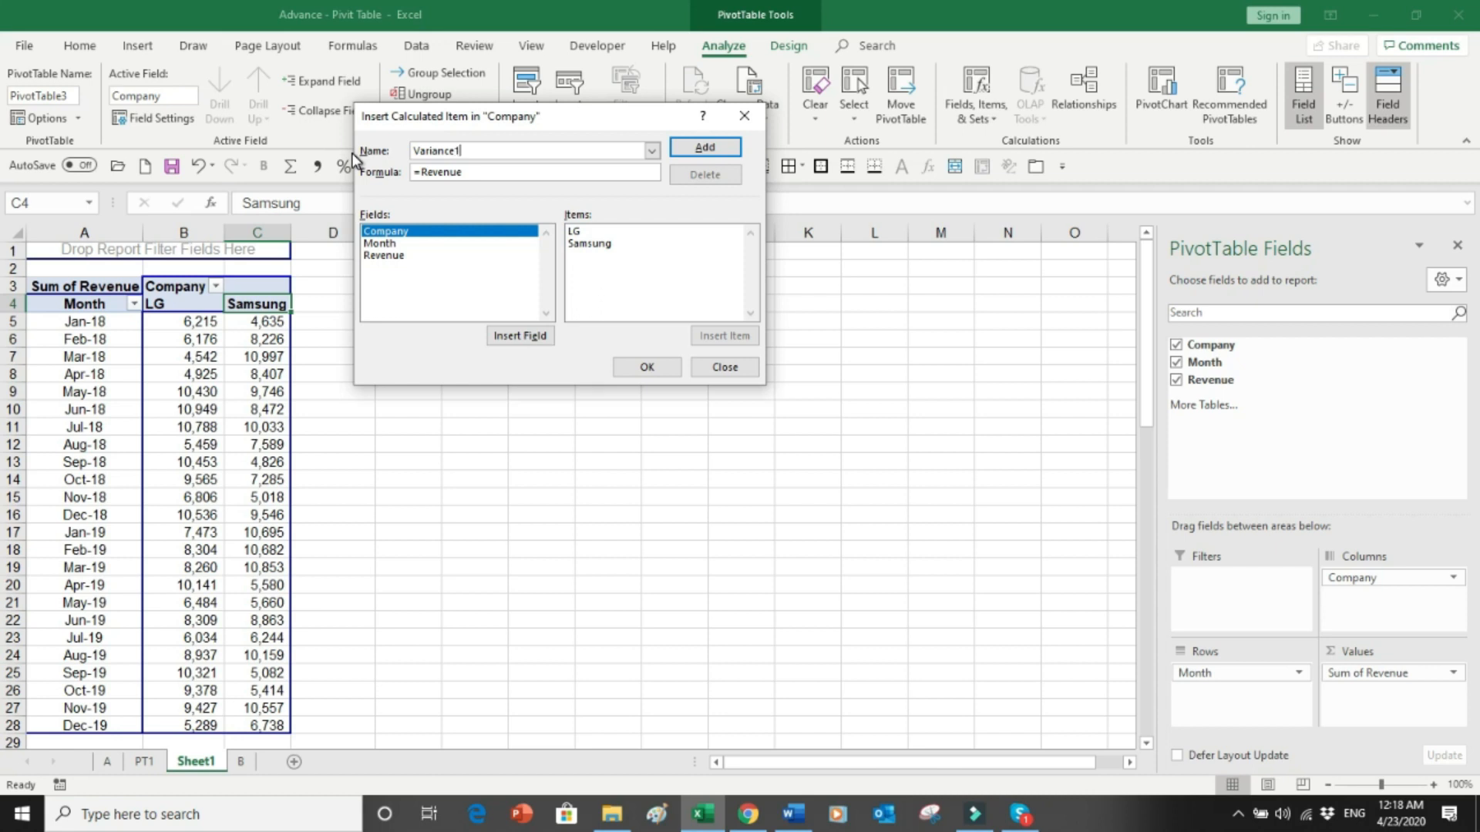
Define the Variance1 formula as Samsung minus LG and add the item to the pivot table.
click(475, 171)
key(BackSpace)
key(BackSpace)
double_click(600, 243)
text(-)
double_click(578, 231)
click(644, 365)
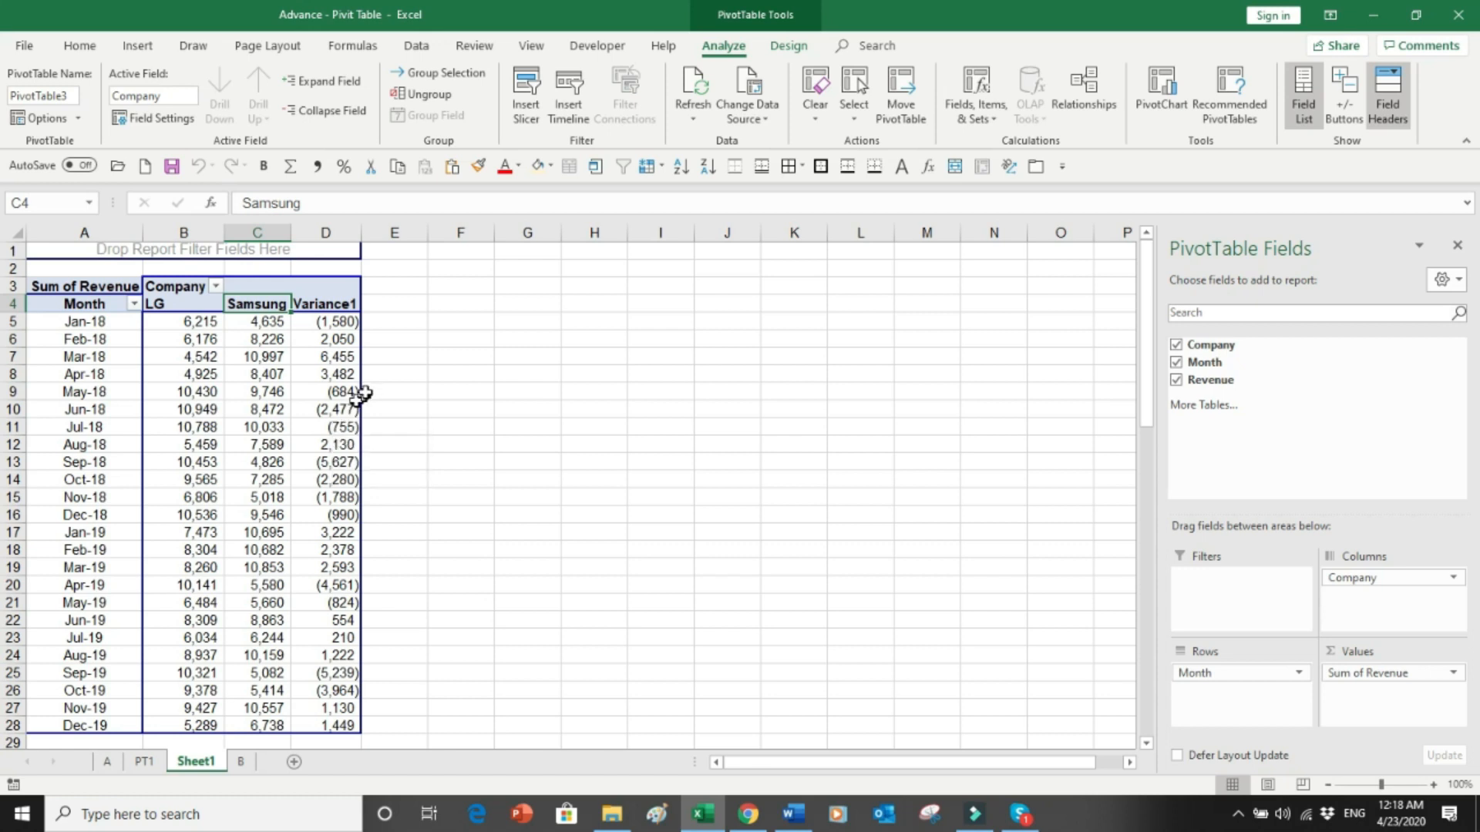
click(338, 306)
click(989, 122)
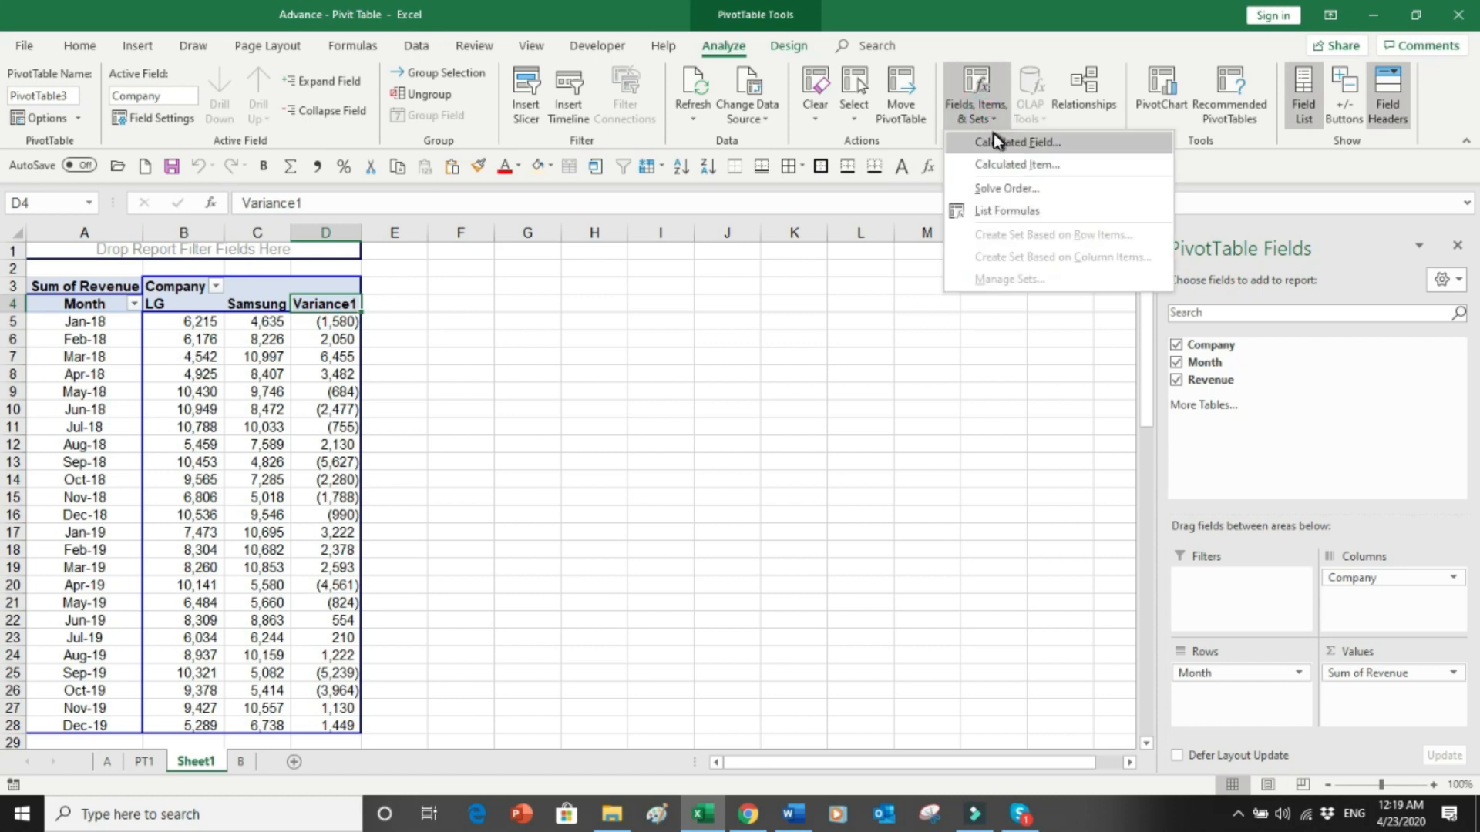
click(1002, 142)
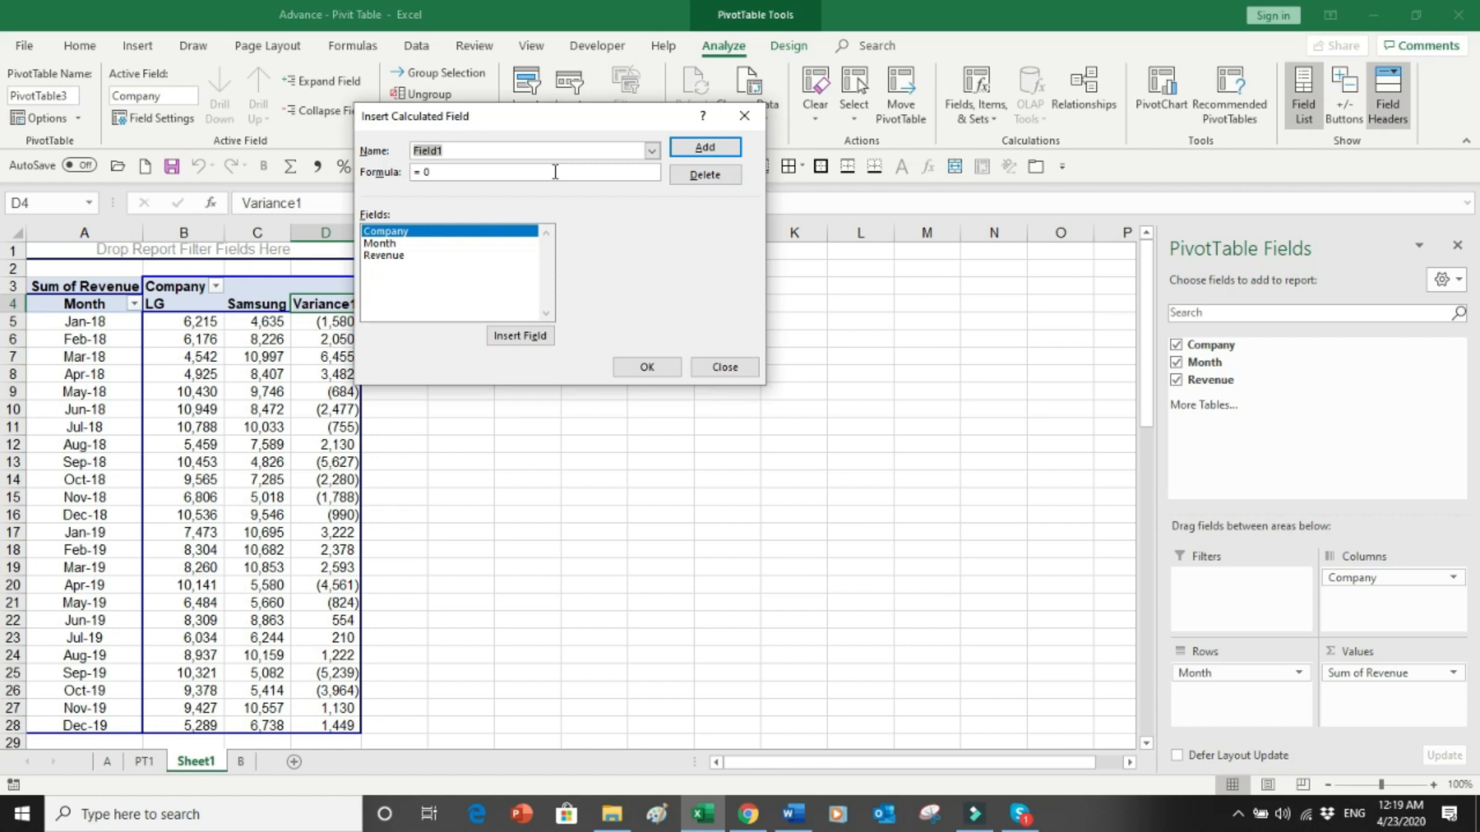
text(%)
click(511, 173)
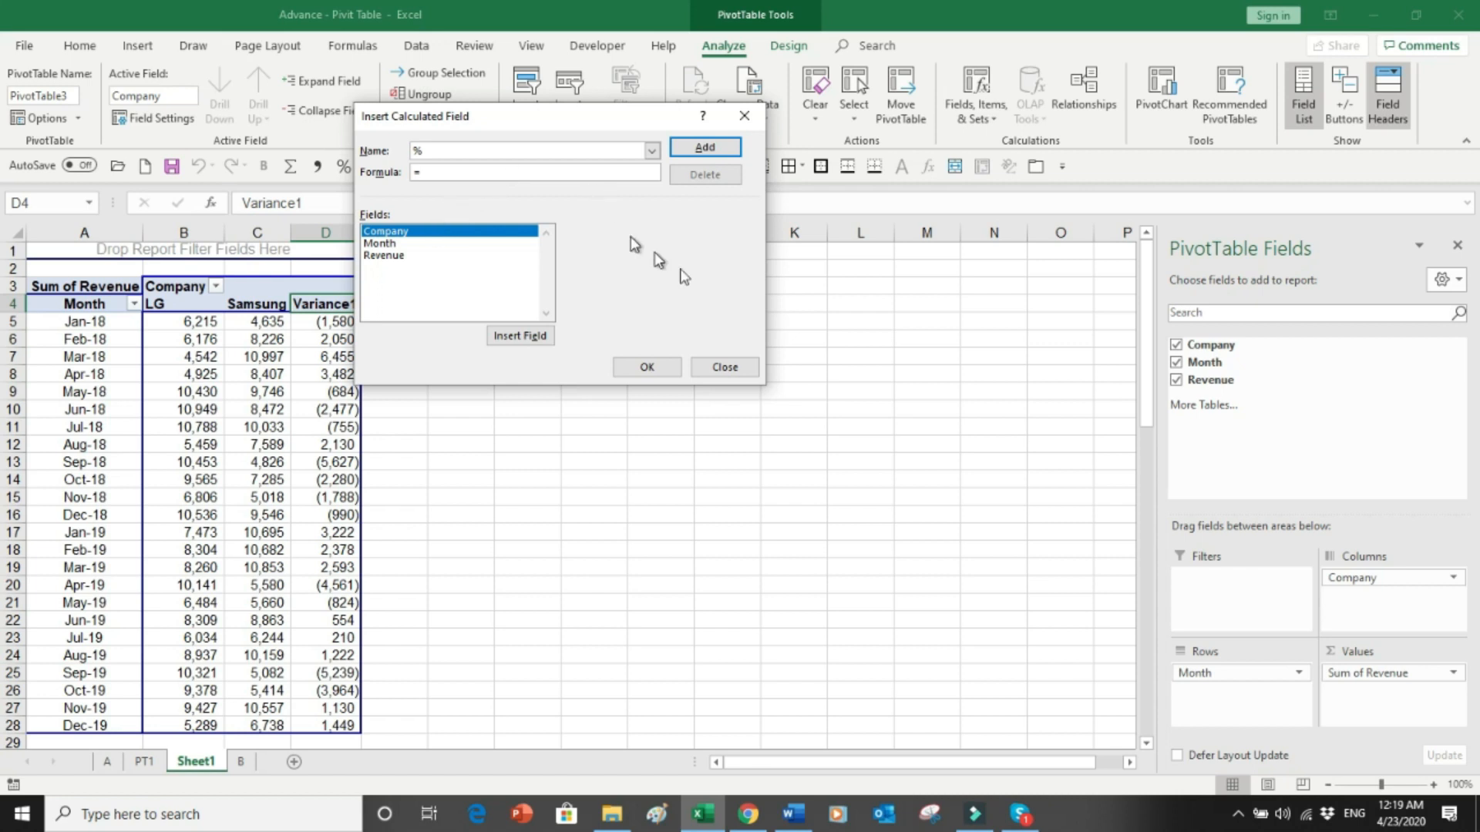
click(734, 367)
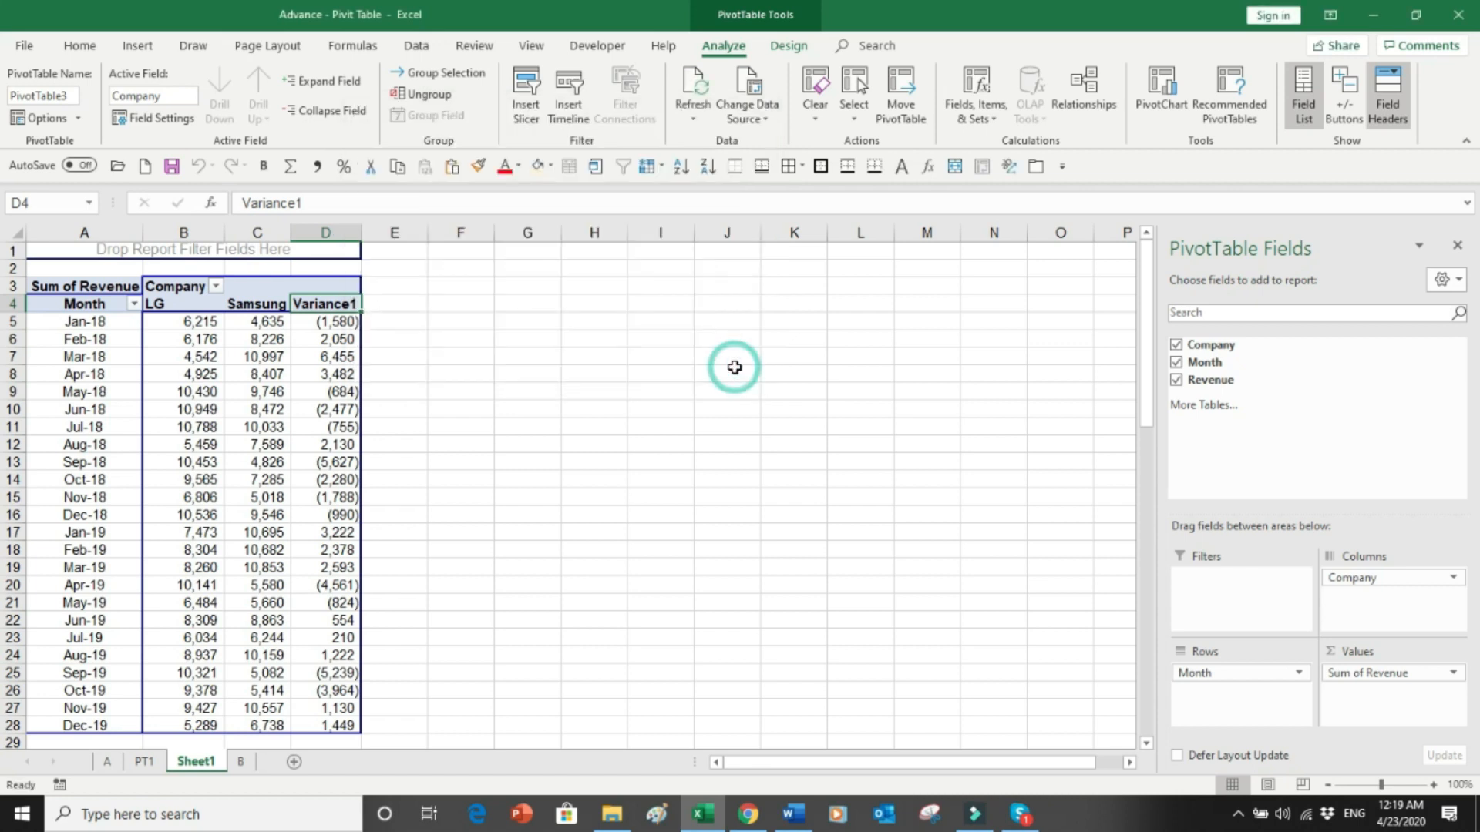
Start another calculated item in the pivot table's Company field, name it % and clear its default formula value.
click(976, 112)
click(990, 155)
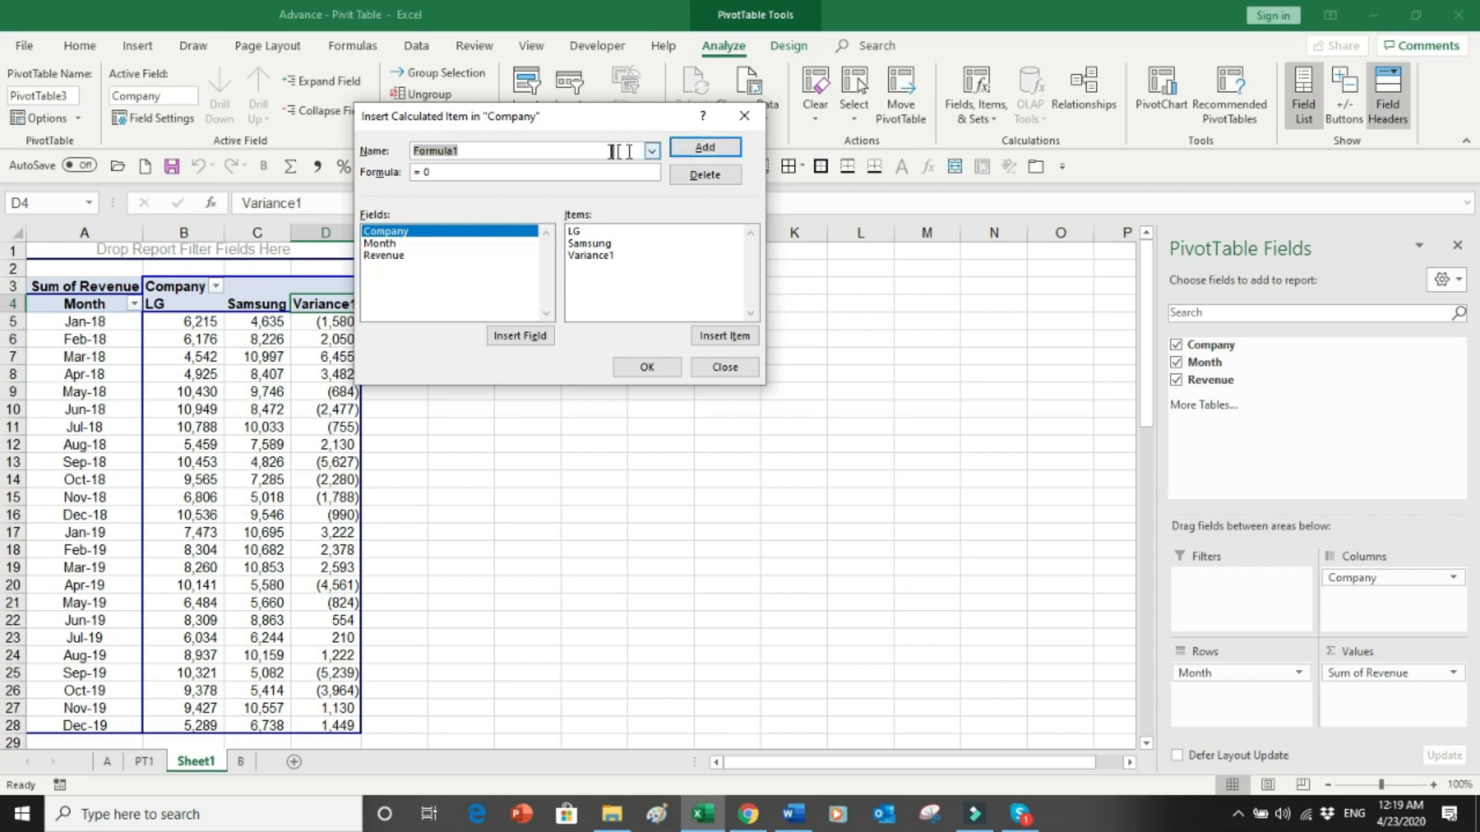
text(%)
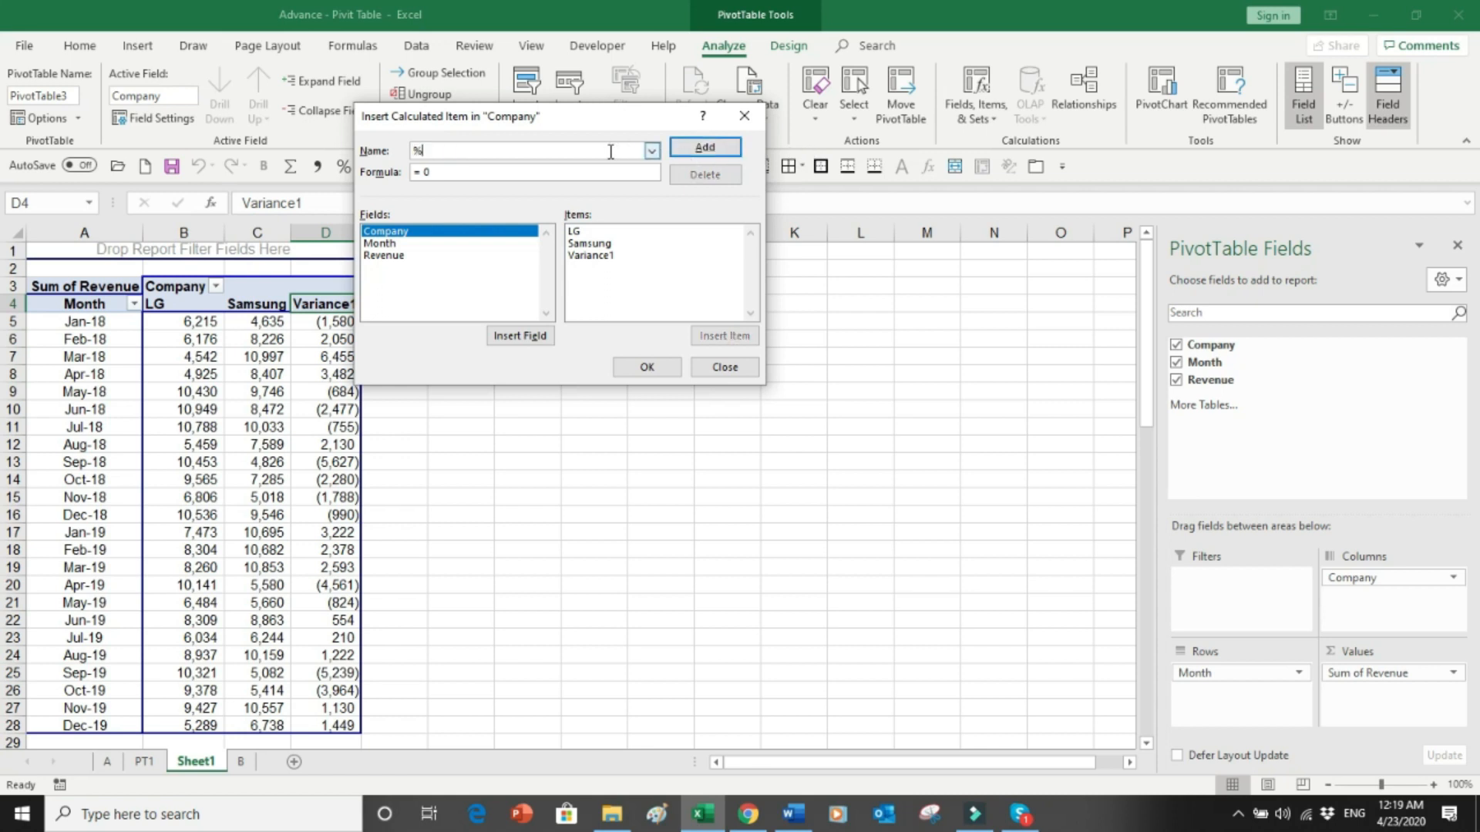
click(521, 175)
double_click(582, 243)
double_click(582, 256)
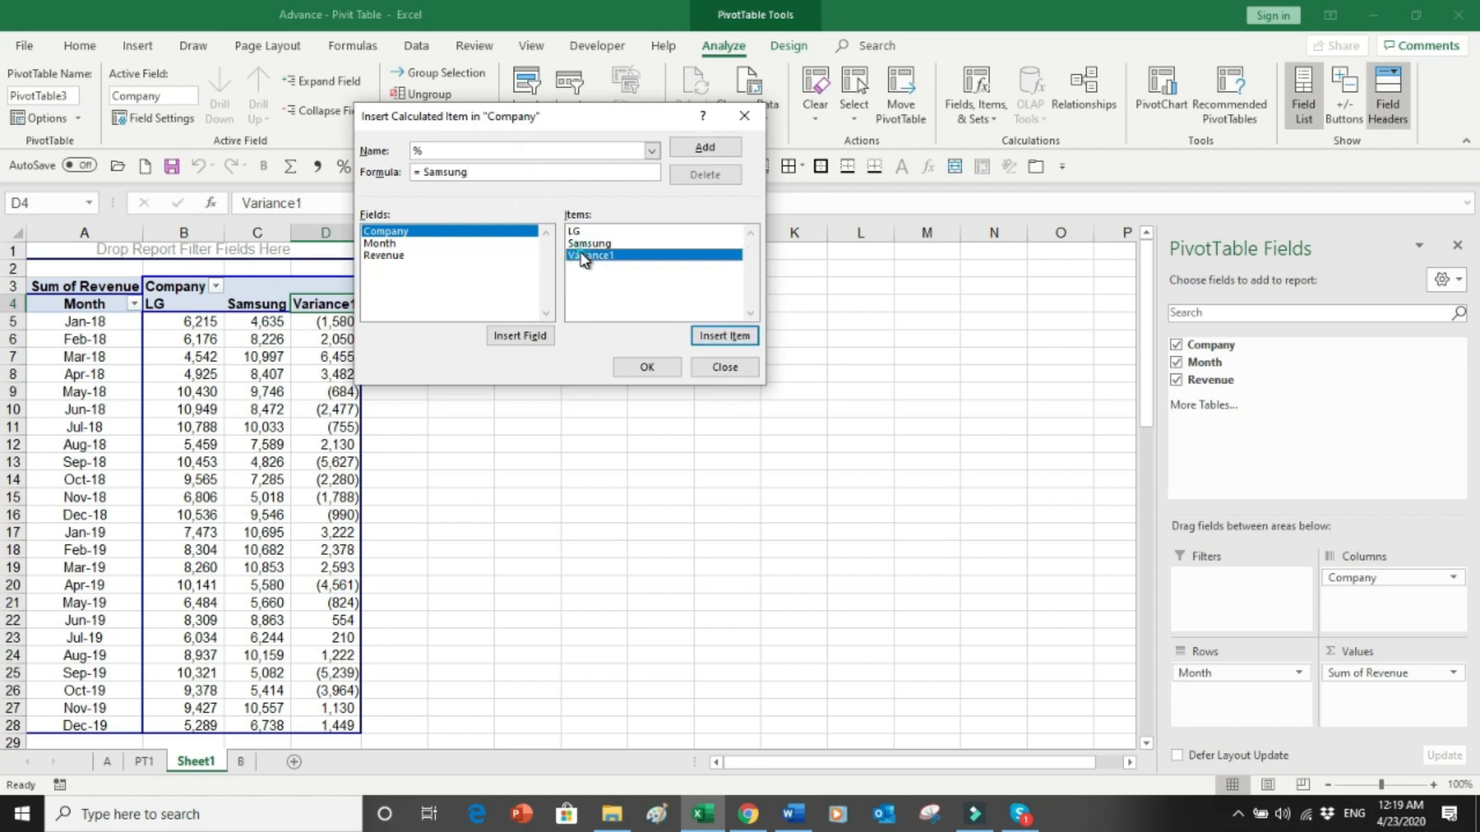
key(BackSpace)
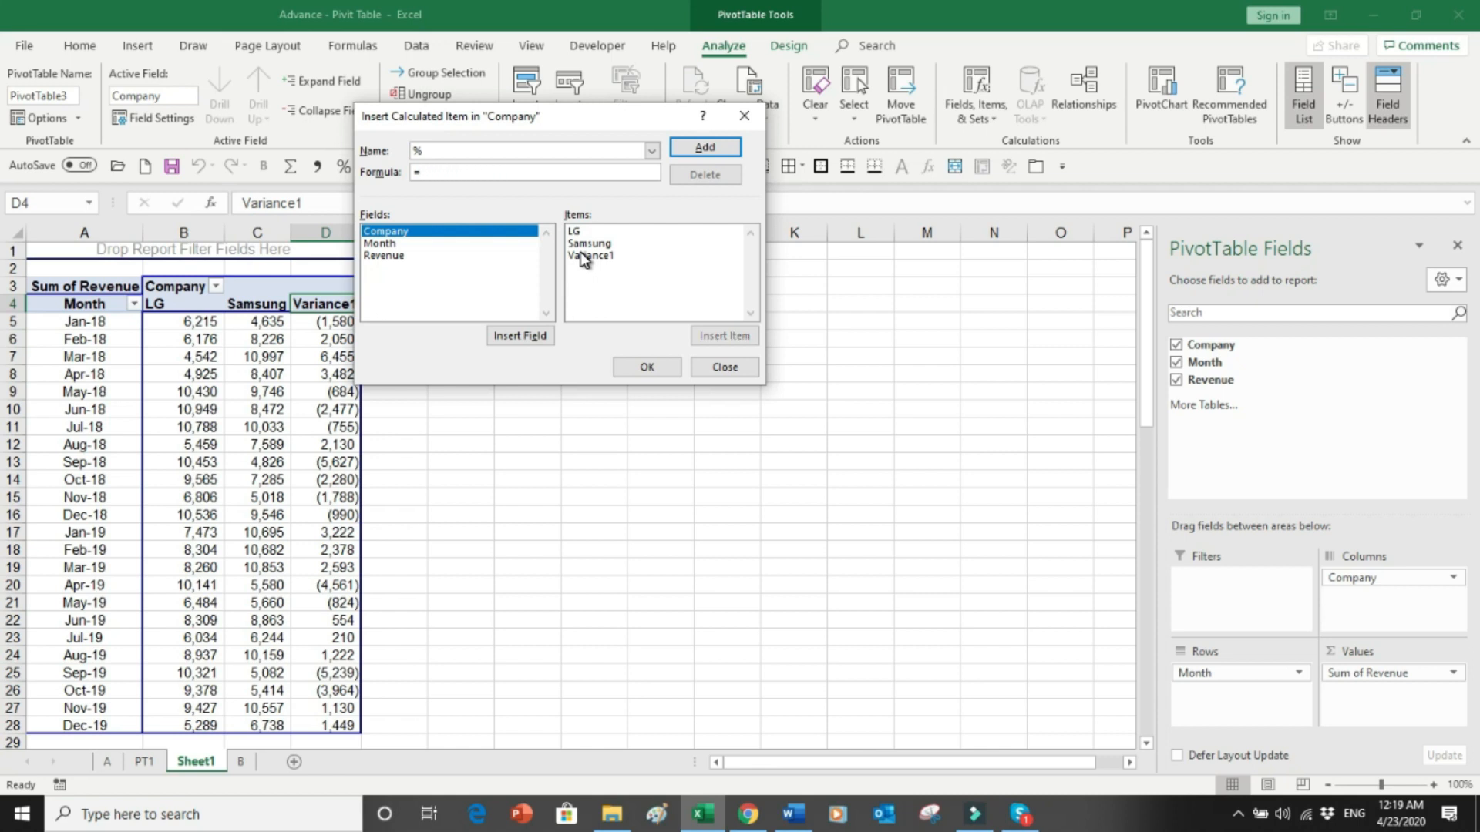
Define the % item's formula as Variance1 divided by Samsung and add the item to the pivot table.
double_click(588, 256)
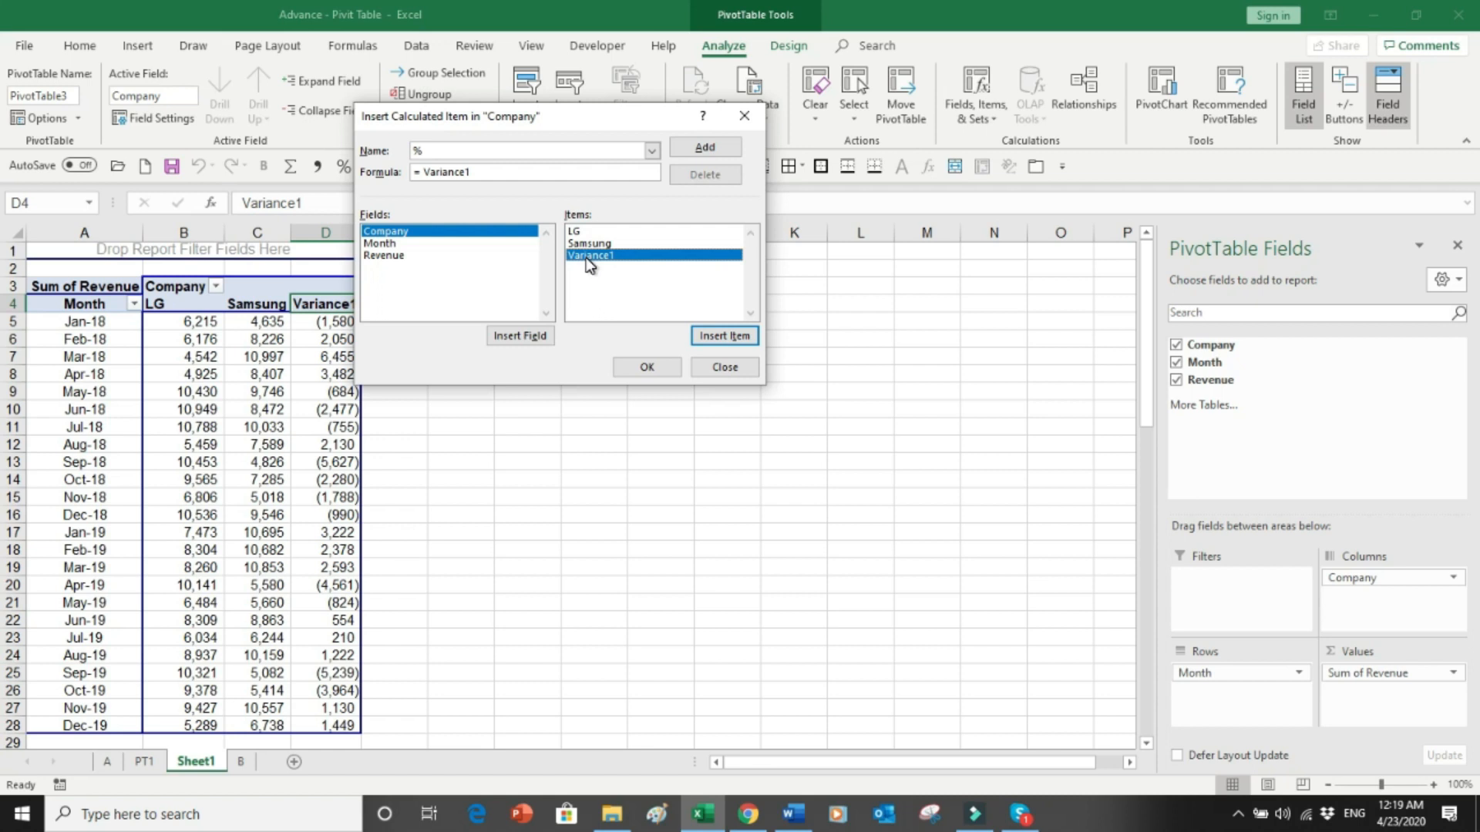
click(588, 245)
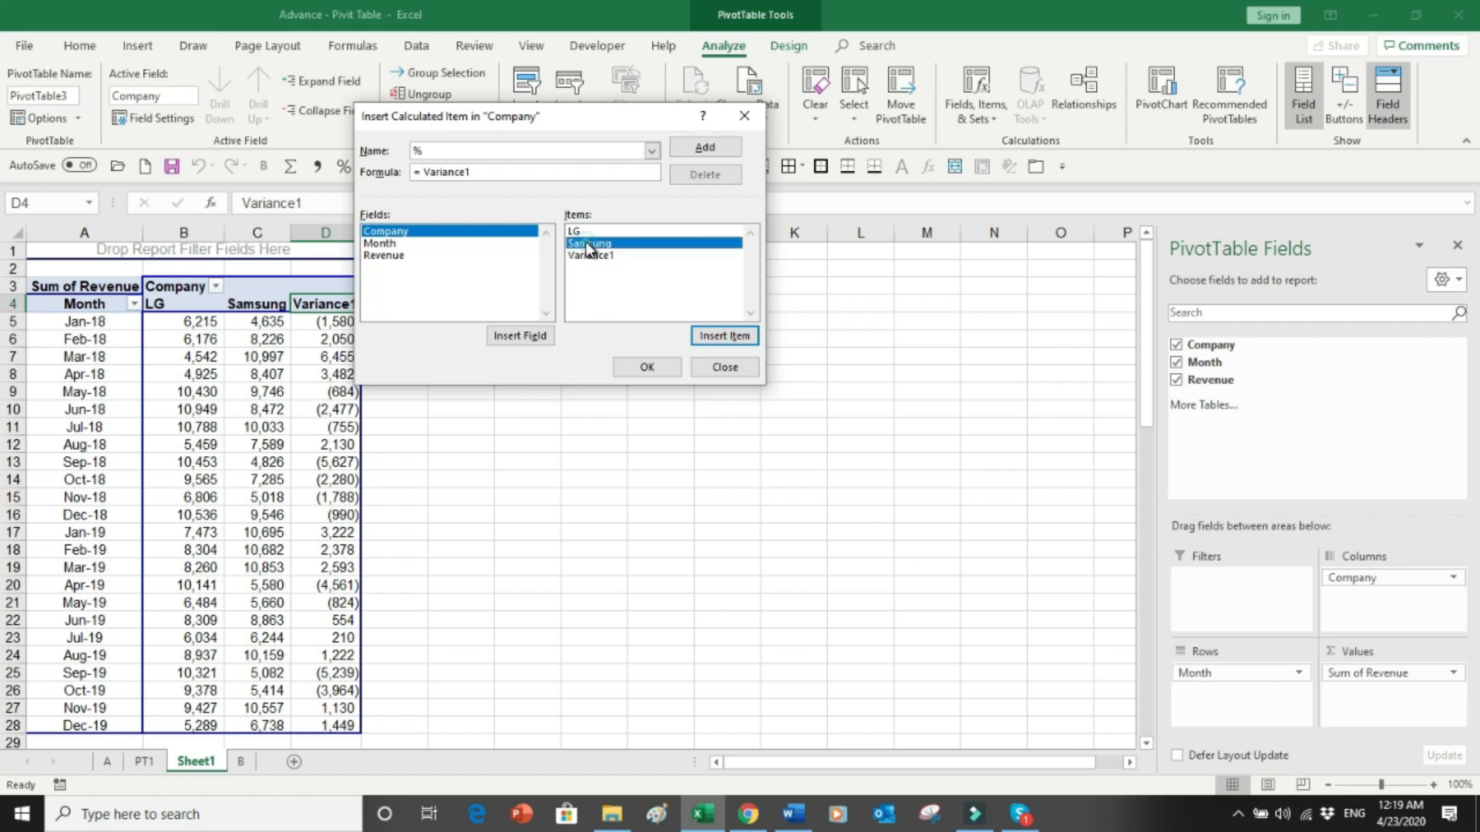
double_click(588, 244)
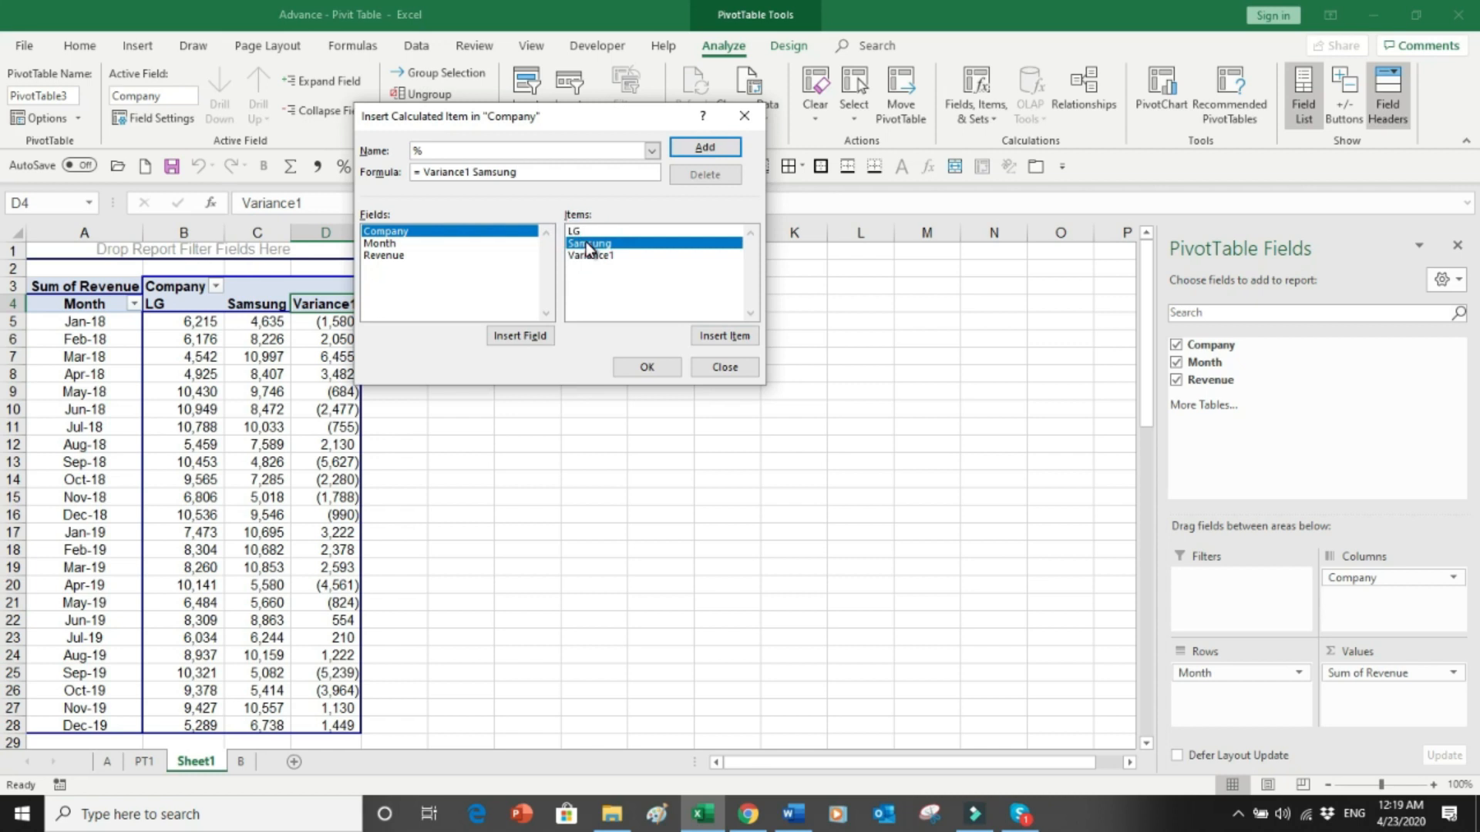
key(BackSpace)
key(BackSpace)
key(BackSpace)
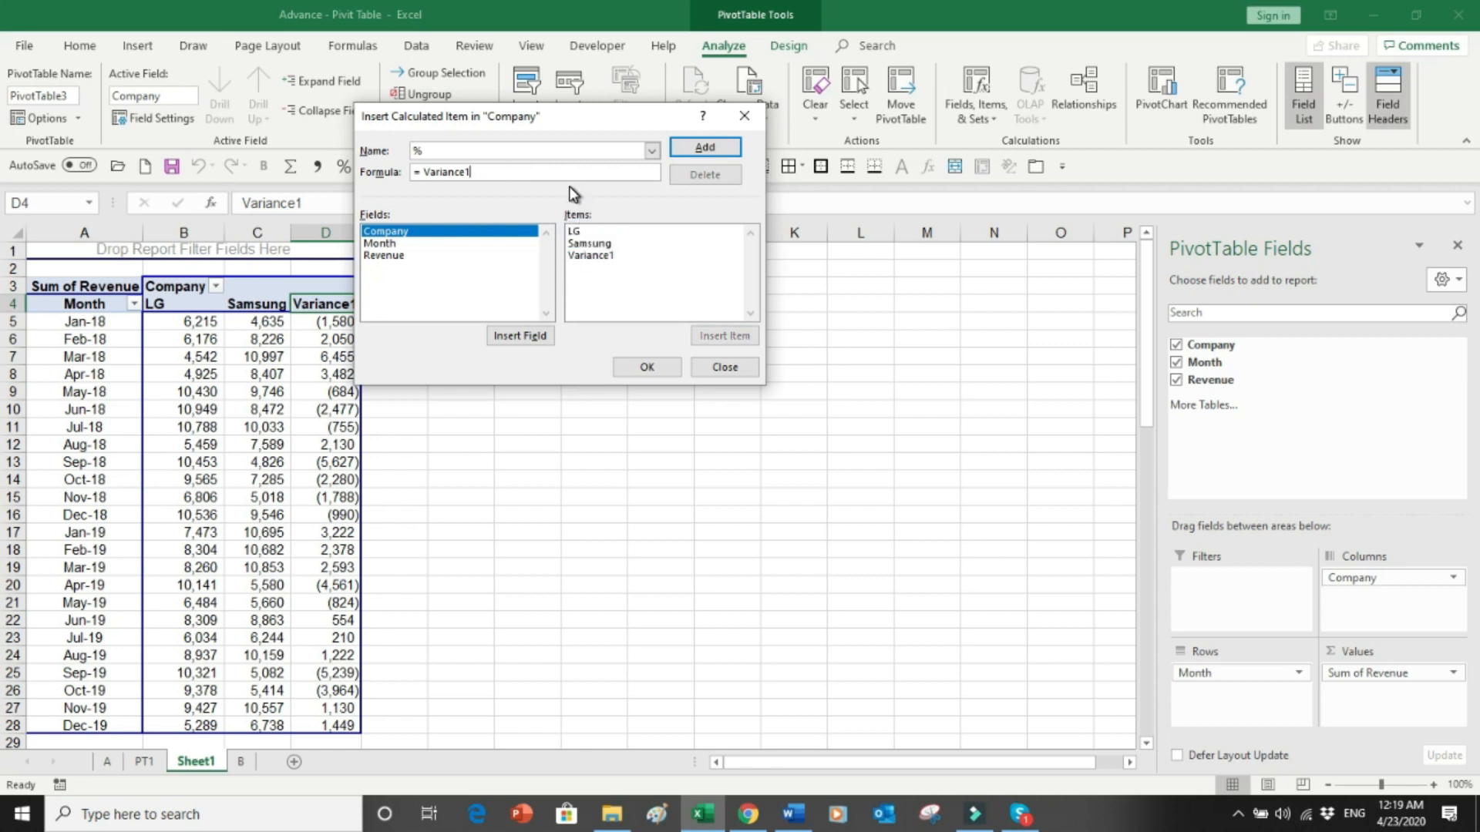
double_click(590, 243)
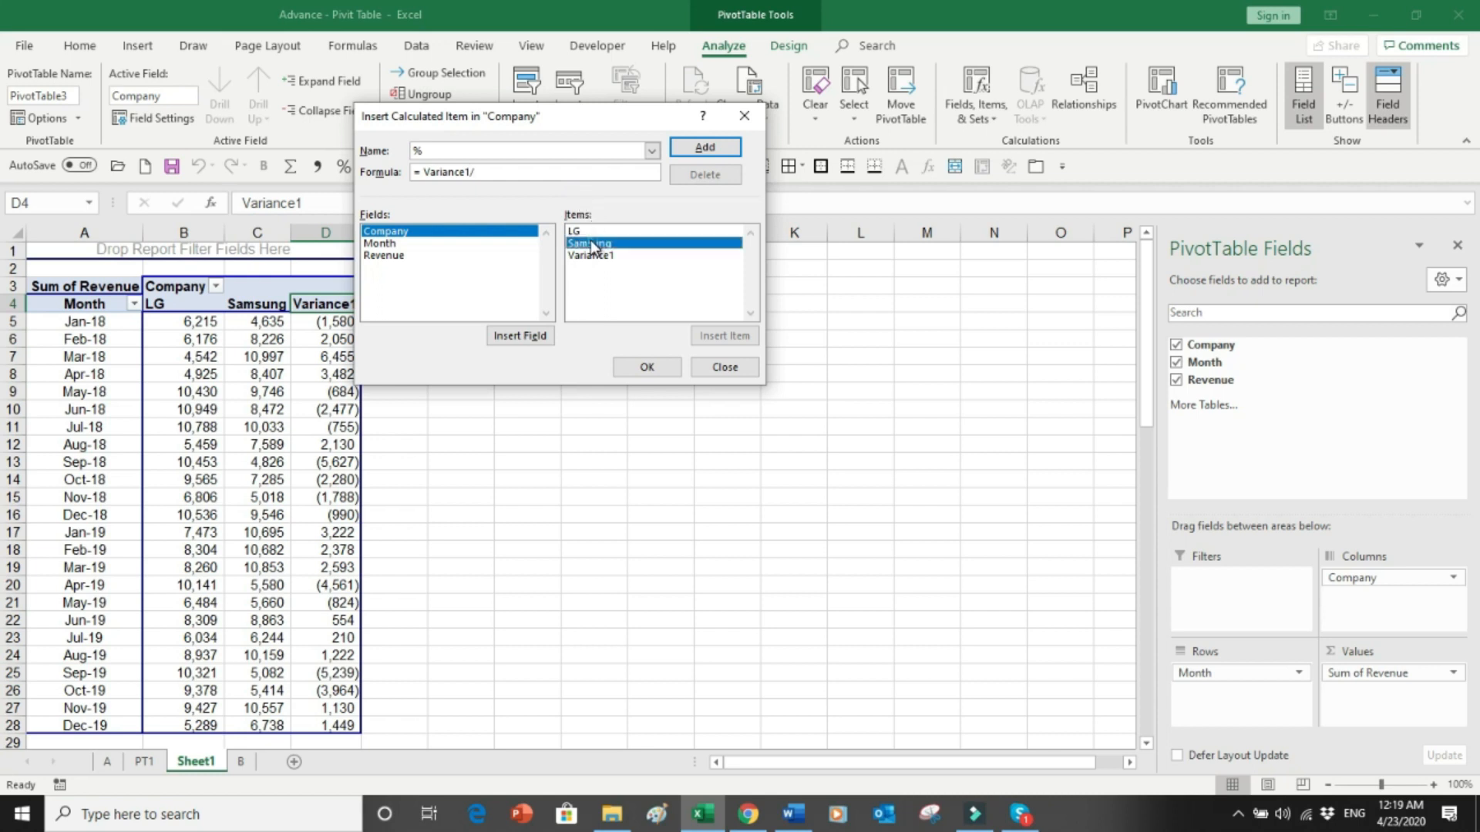
click(646, 367)
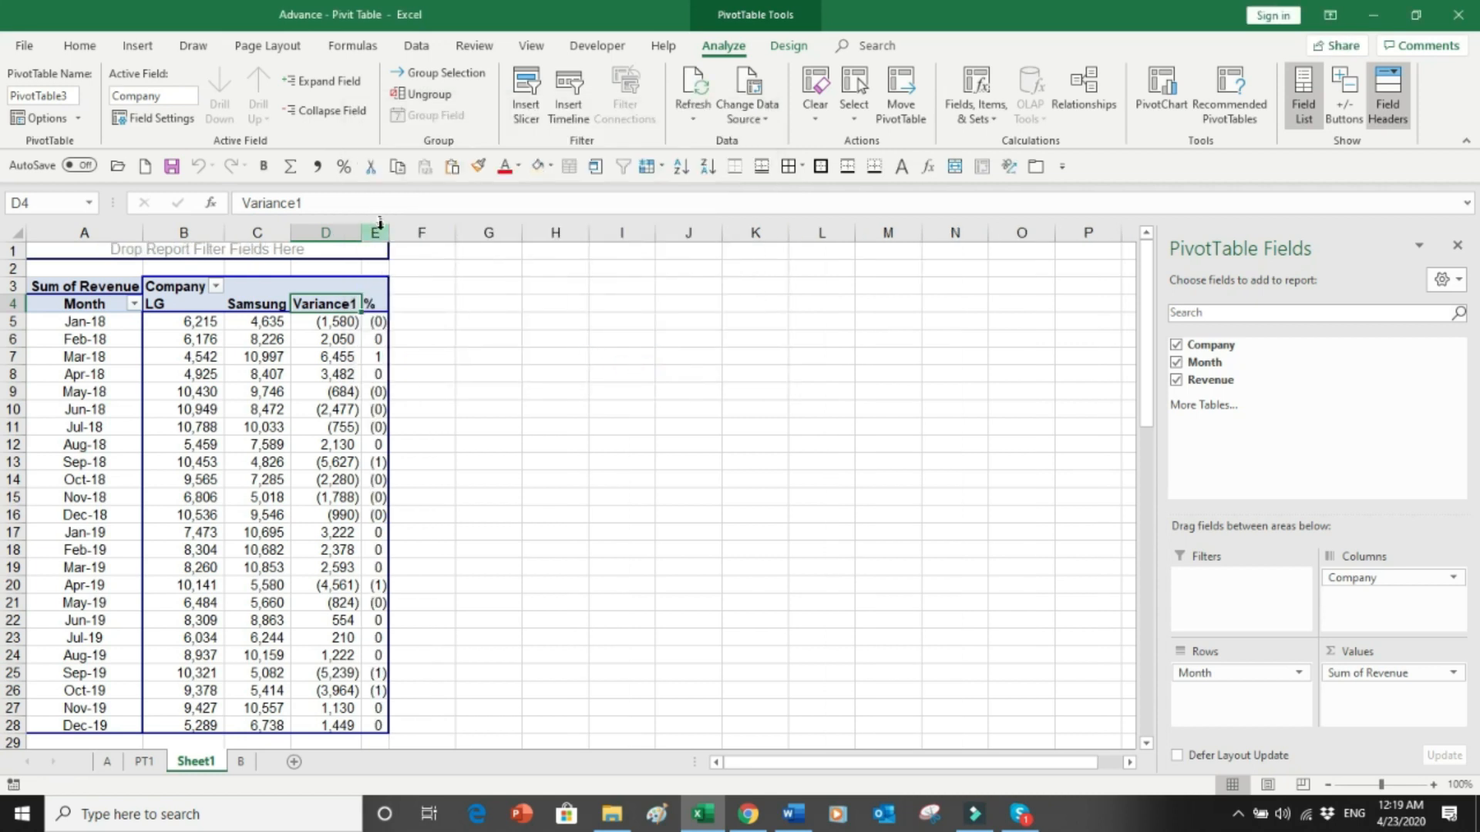
Format the pivot table's % column as percentages and check the formula behind its Feb-18 value.
click(376, 232)
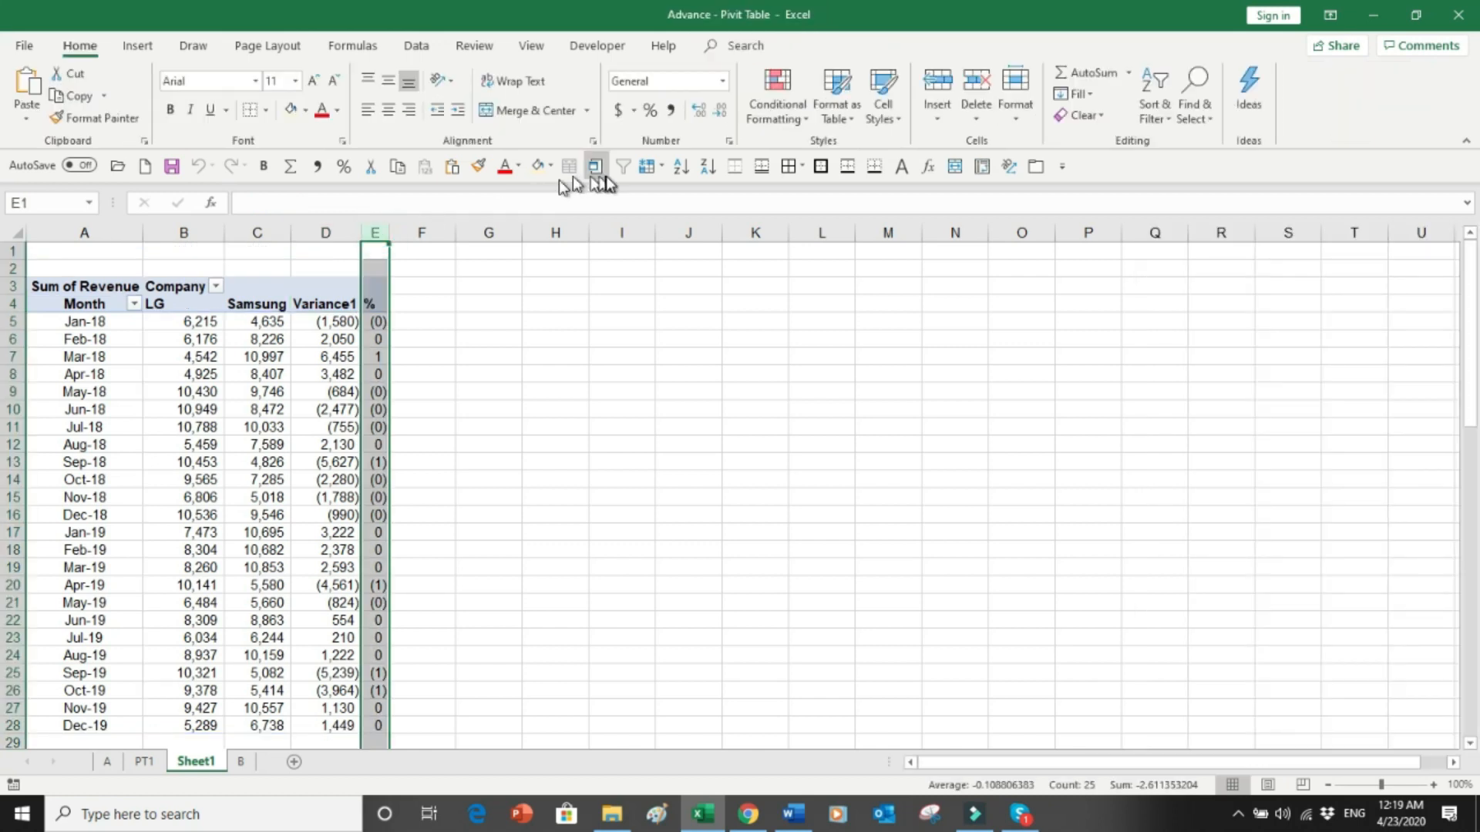
click(650, 112)
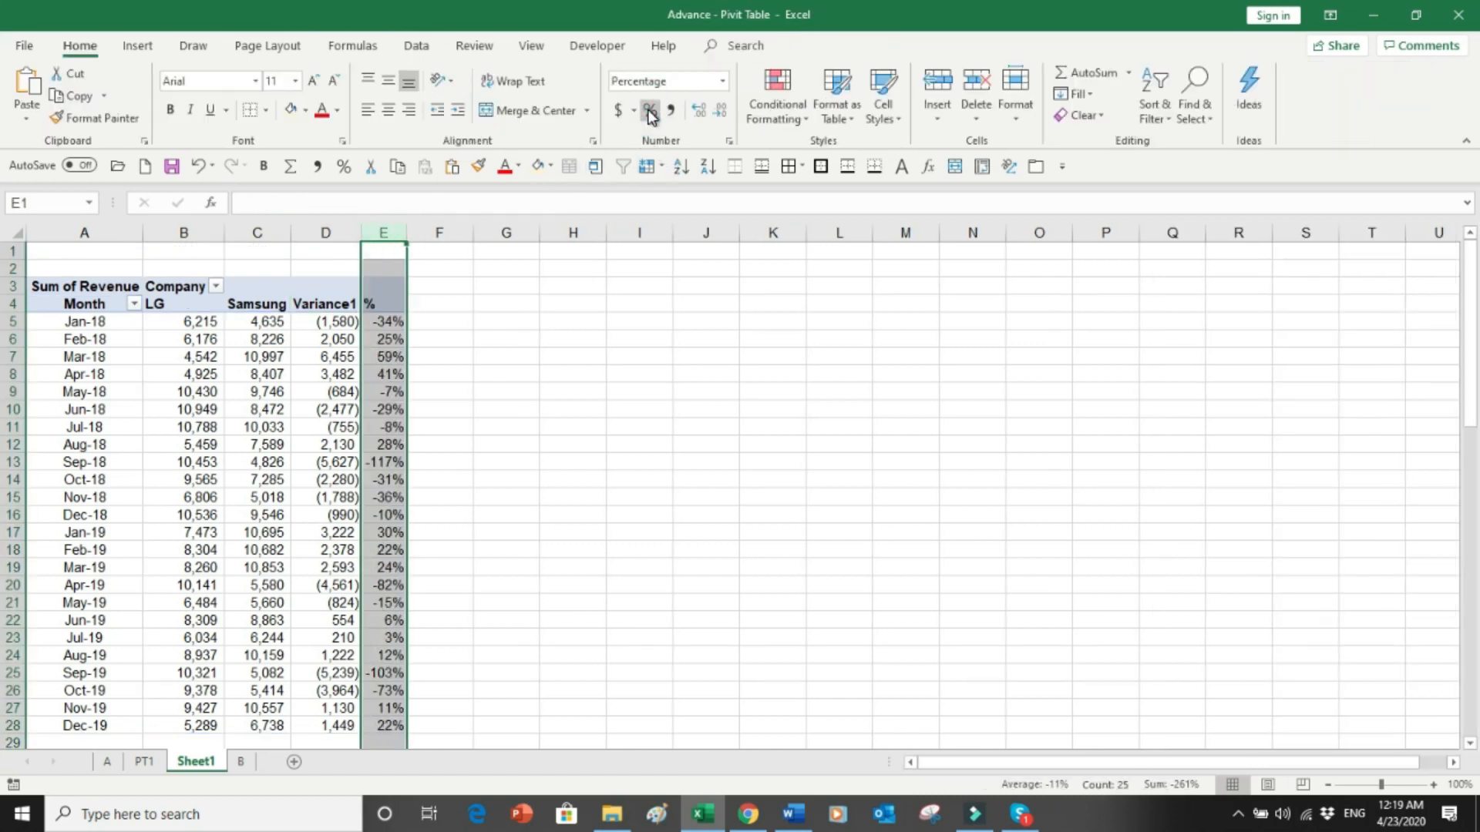
click(385, 338)
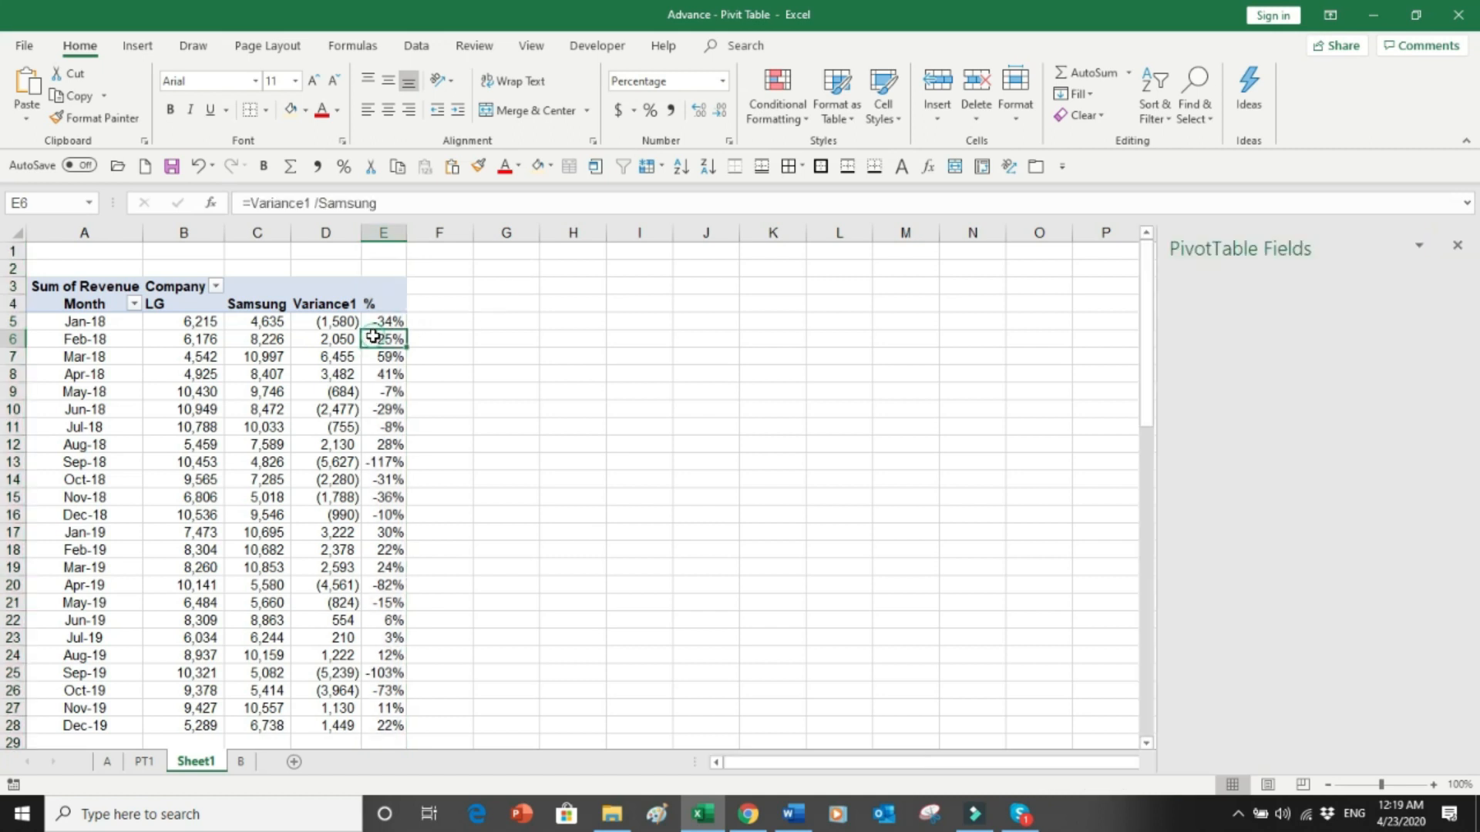
click(267, 322)
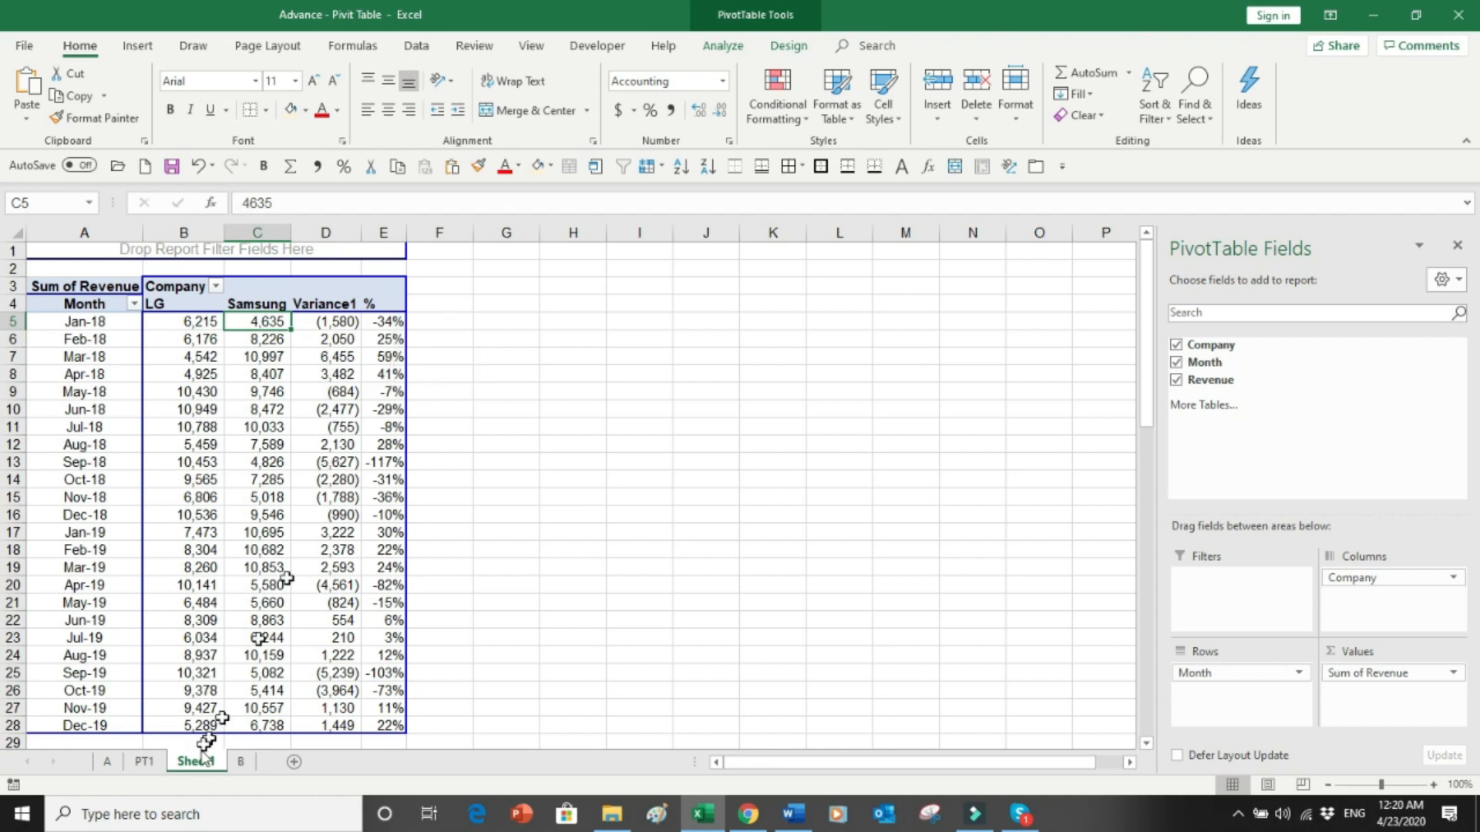
Copy the company, month and revenue cells of all GE rows located below the source table on sheet B.
click(144, 762)
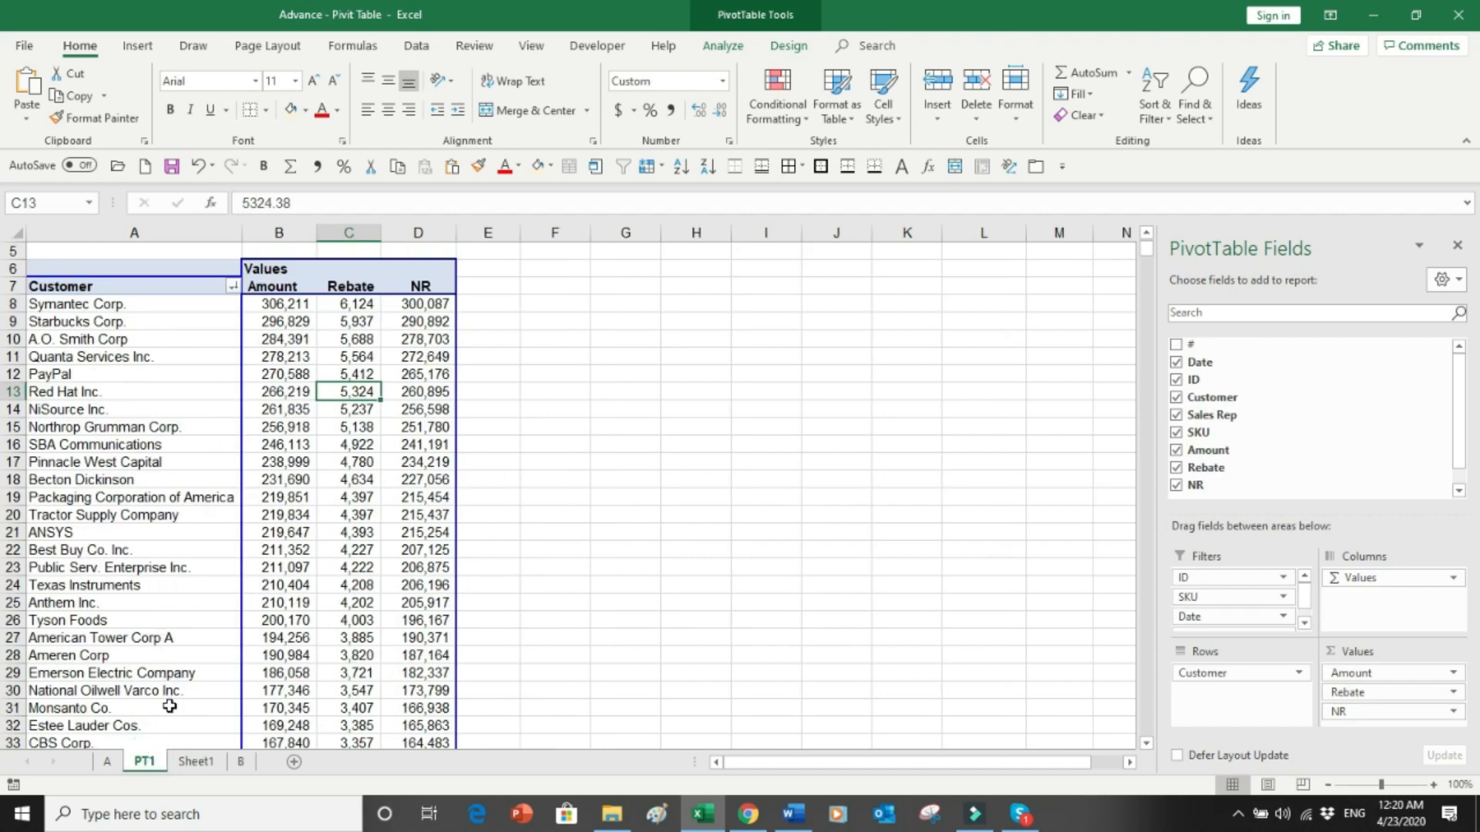
click(241, 761)
click(146, 663)
key(Down)
key(Down)
key(Down)
key(Down)
key(Down)
key(Down)
key(Down)
key(Down)
key(Down)
key(Down)
key(Down)
key(Down)
key(Down)
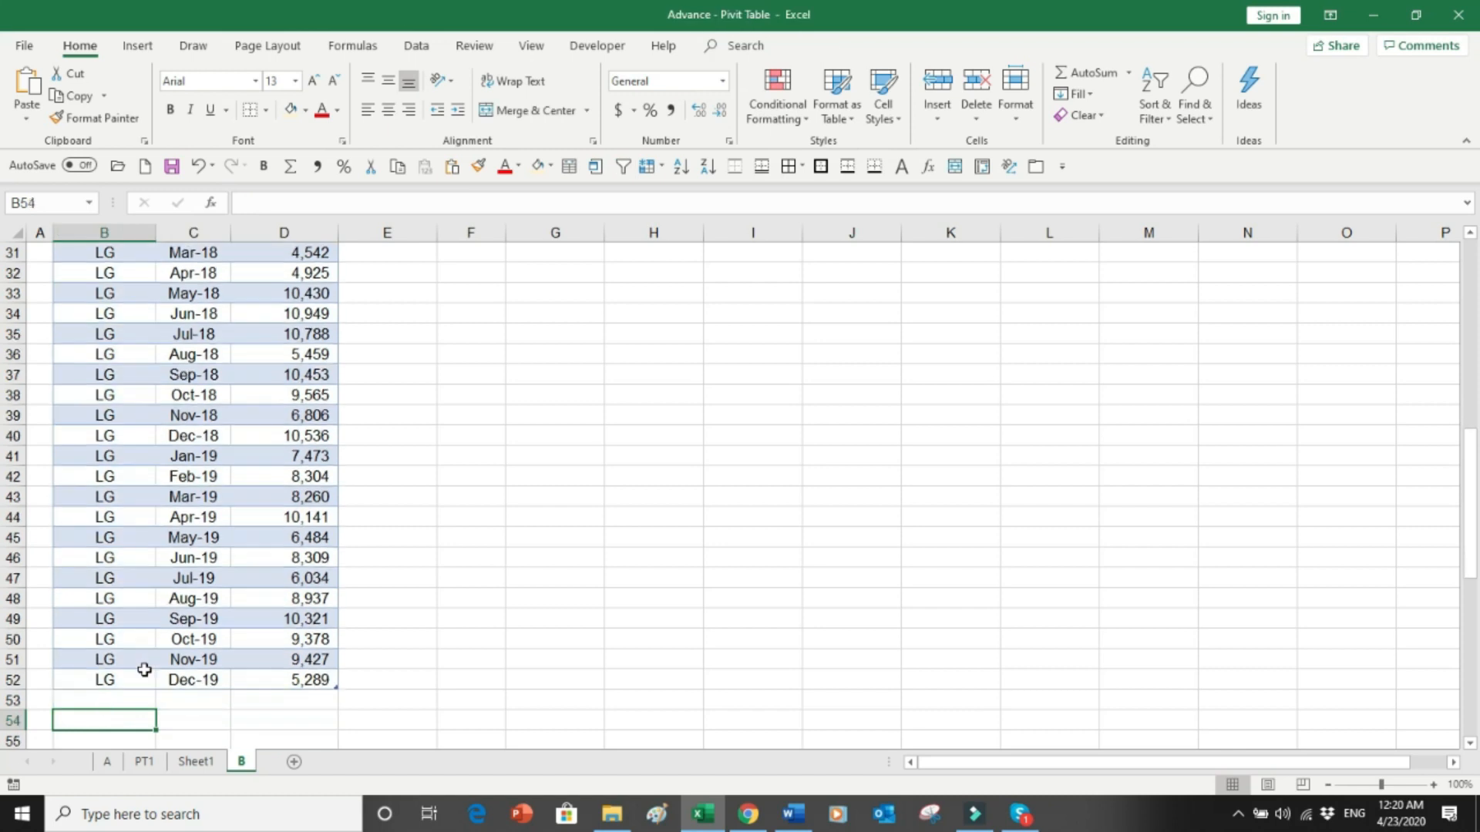
key(Up)
key(Up)
key(Up)
key(Up)
key(Down)
key(Down)
key(Down)
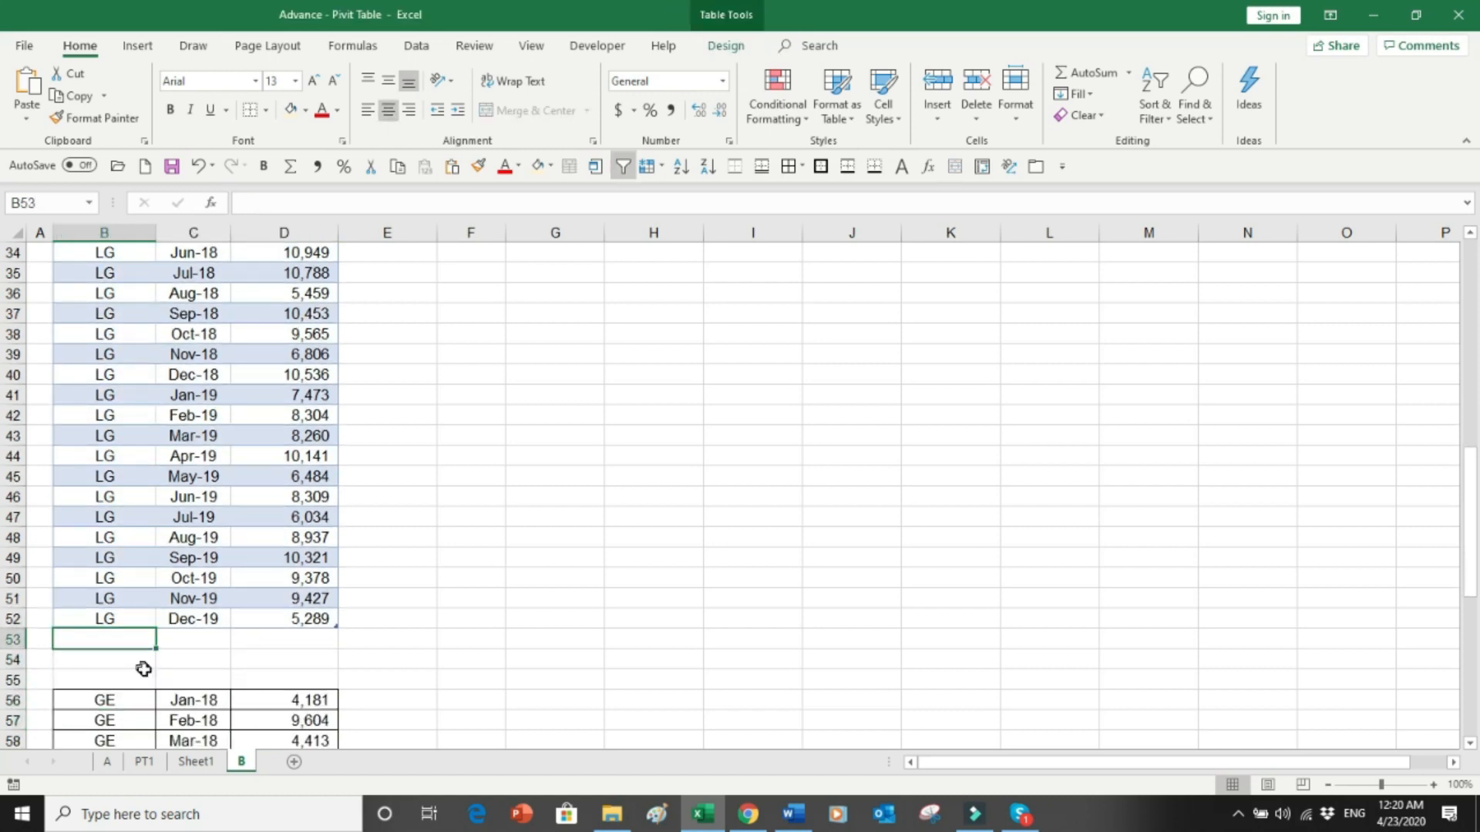
key(ctrl+shift+Down)
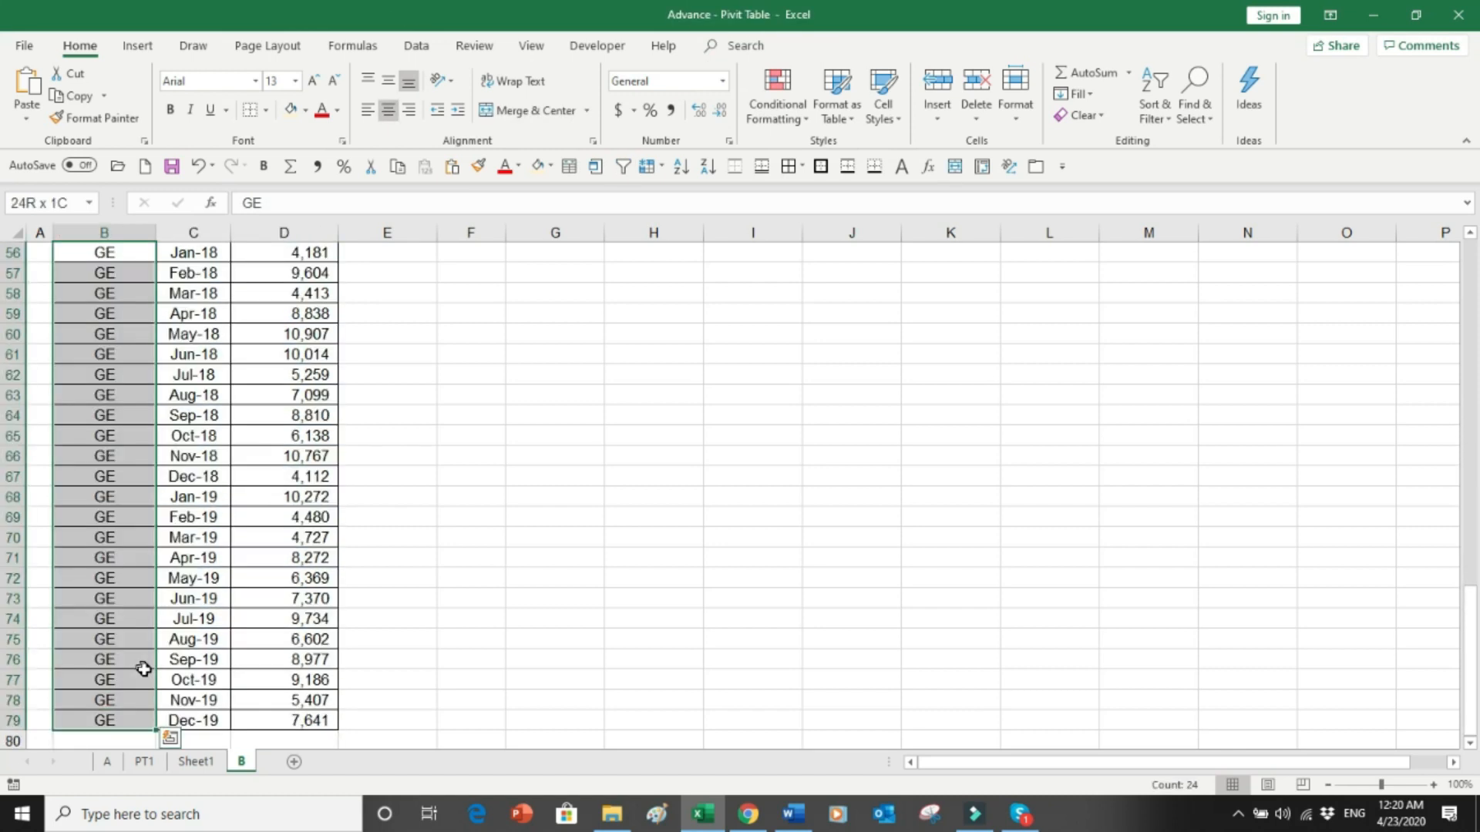
key(ctrl+shift+Right)
key(ctrl+c)
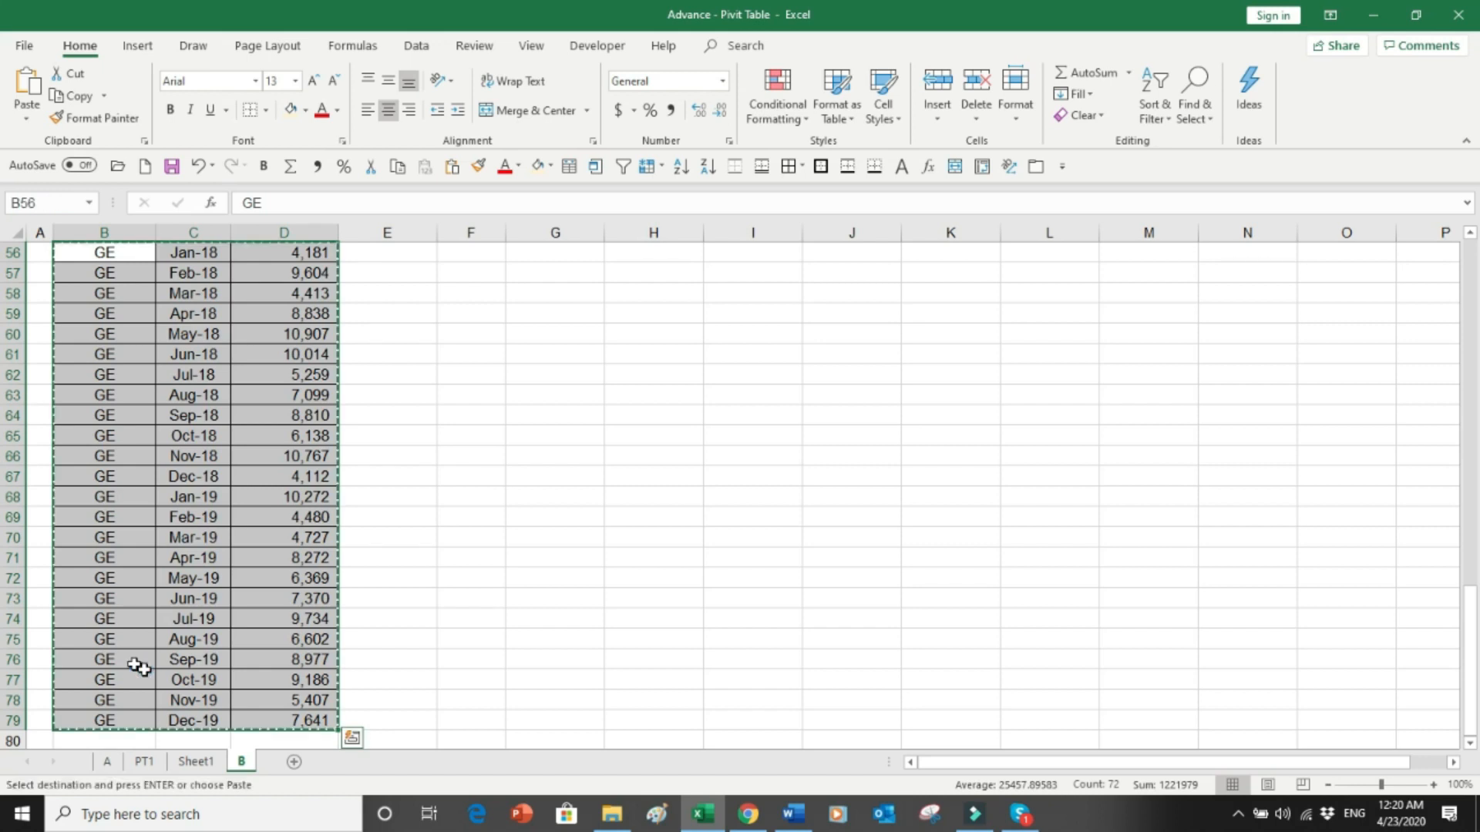
Paste the GE rows at B53, directly beneath the last LG row, to extend the source table.
key(Up)
key(Up)
key(Up)
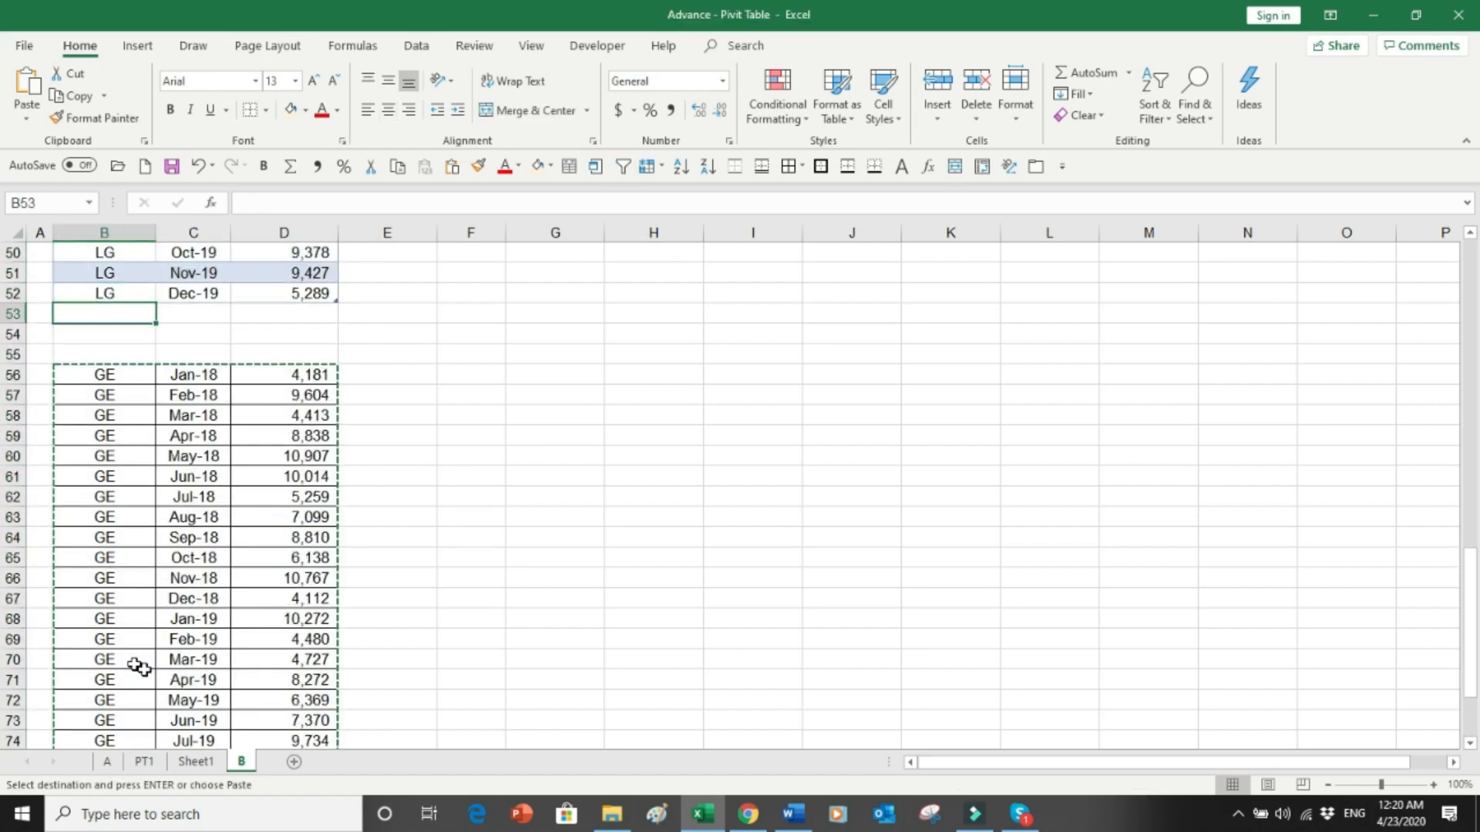
key(Return)
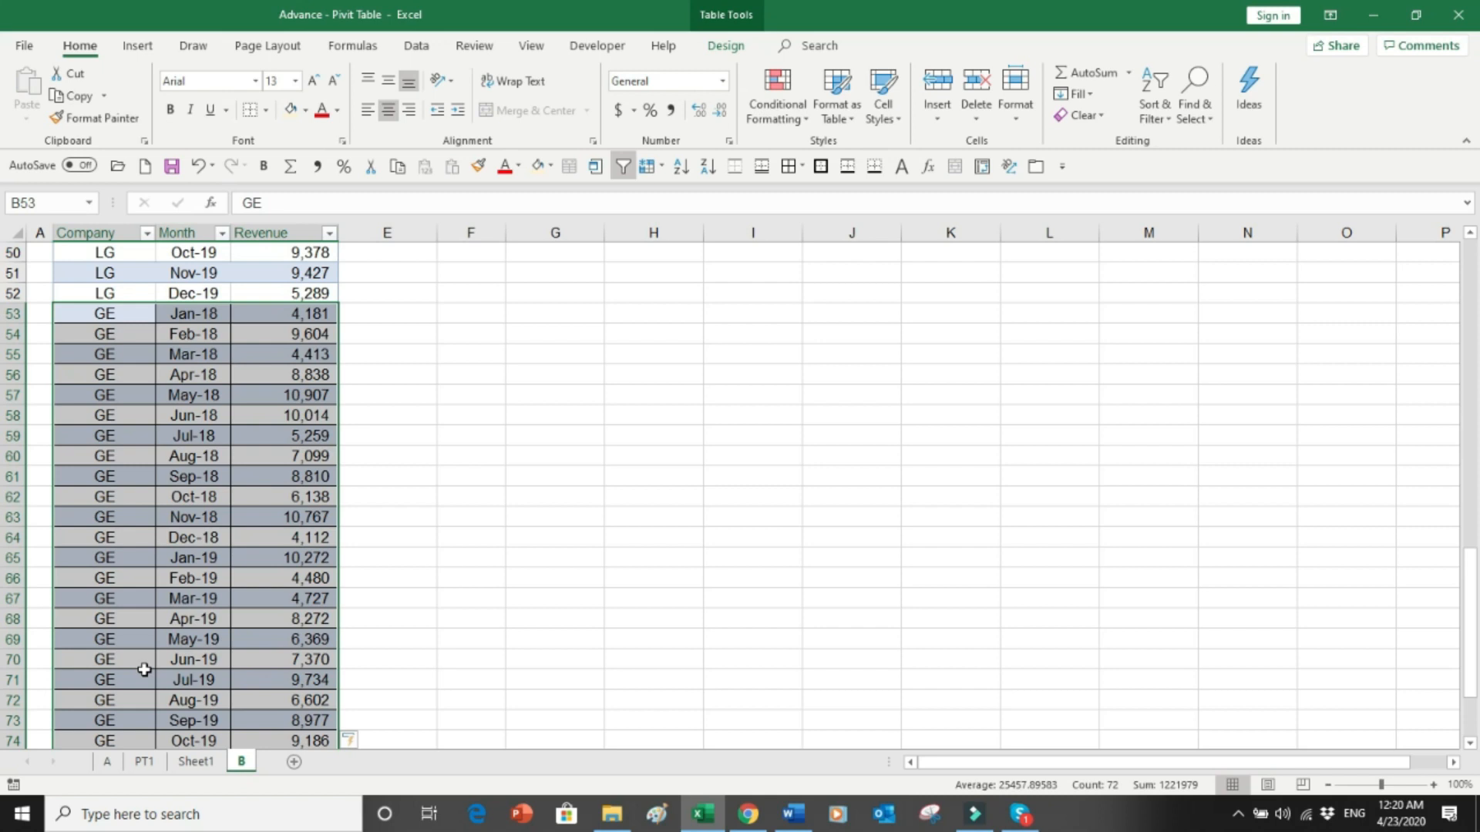
click(158, 579)
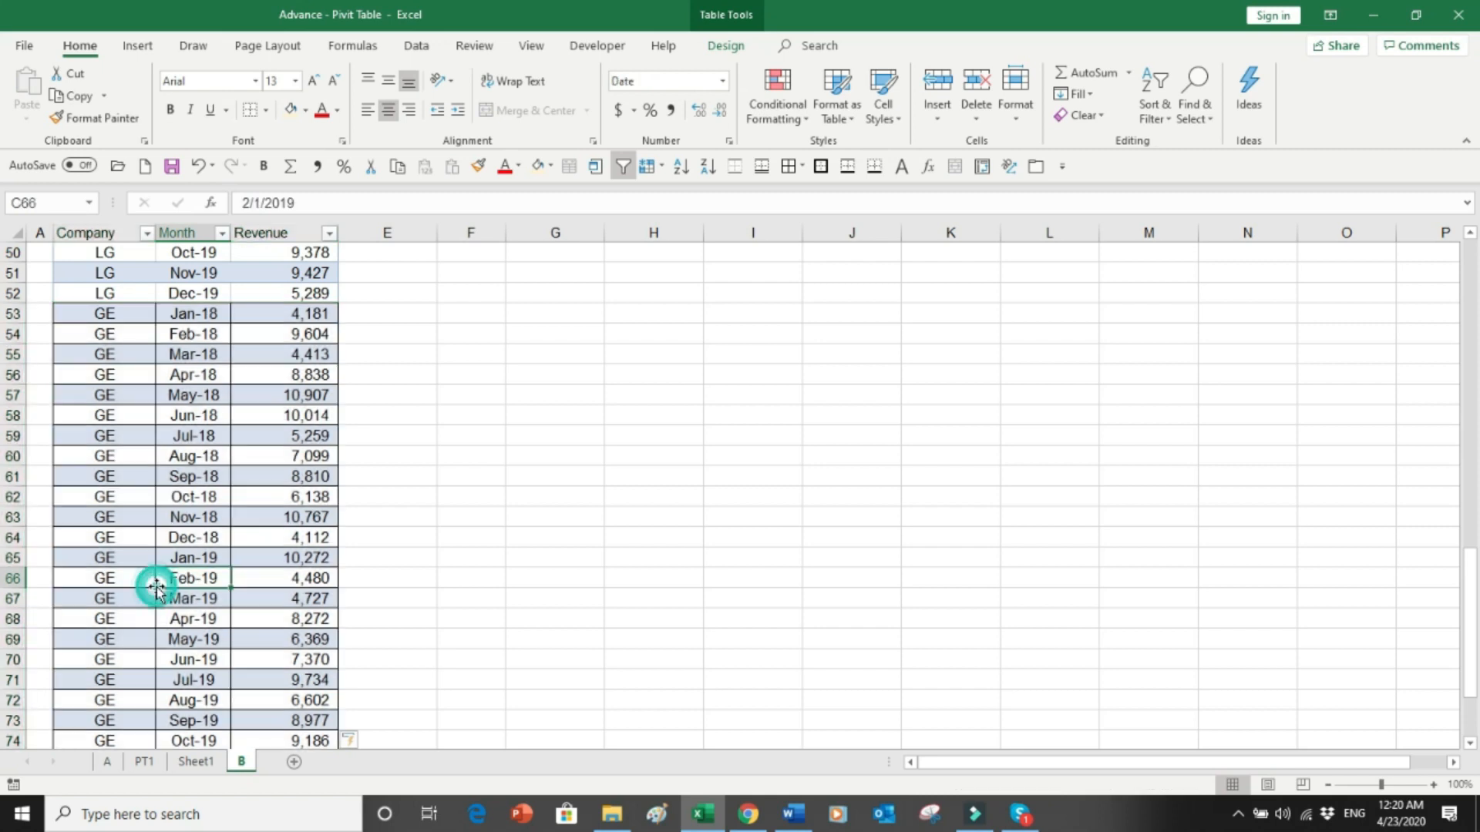
Refresh the pivot table on Sheet1 to include the added GE rows.
click(194, 762)
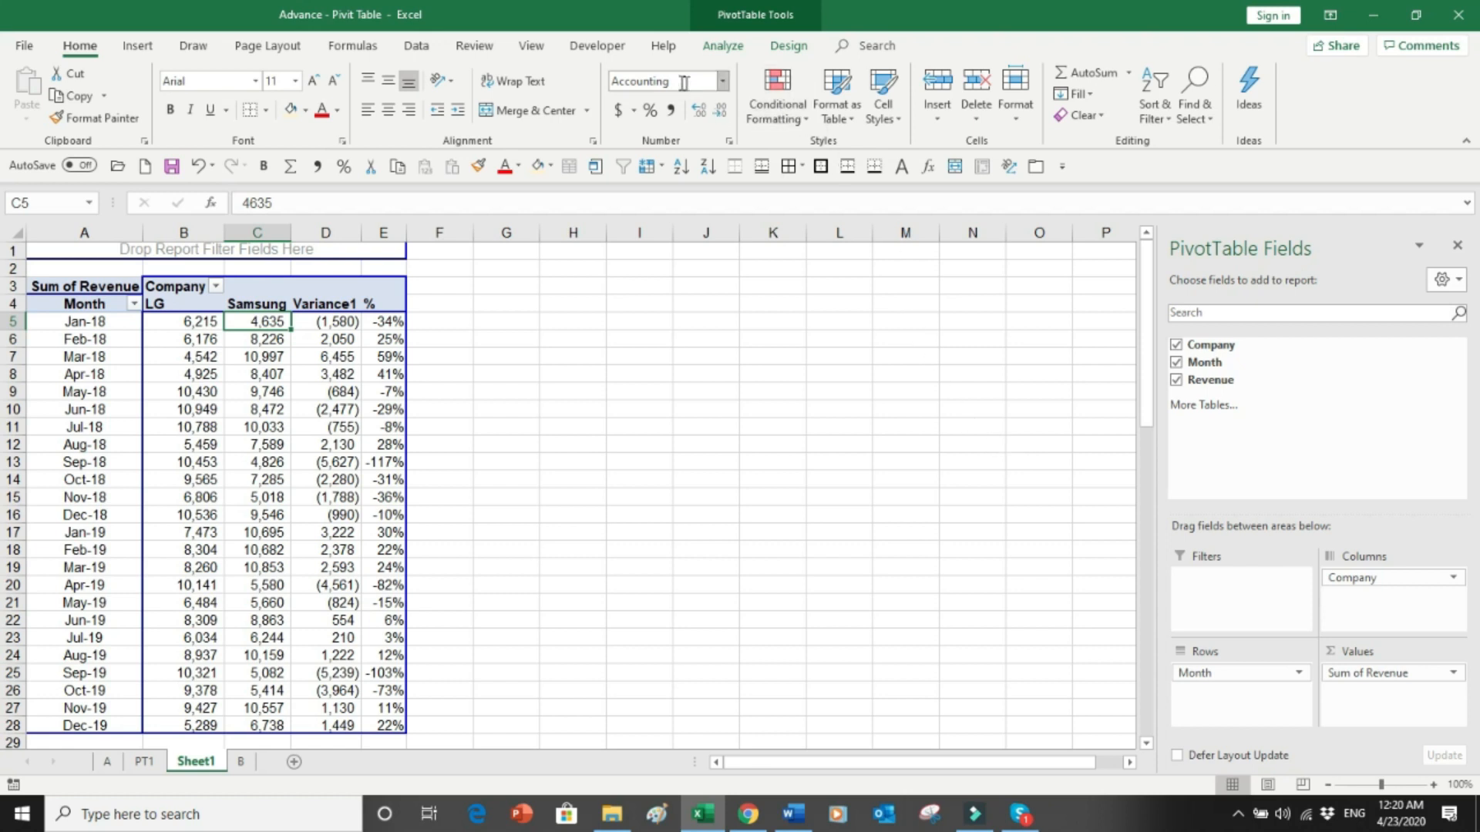
click(794, 48)
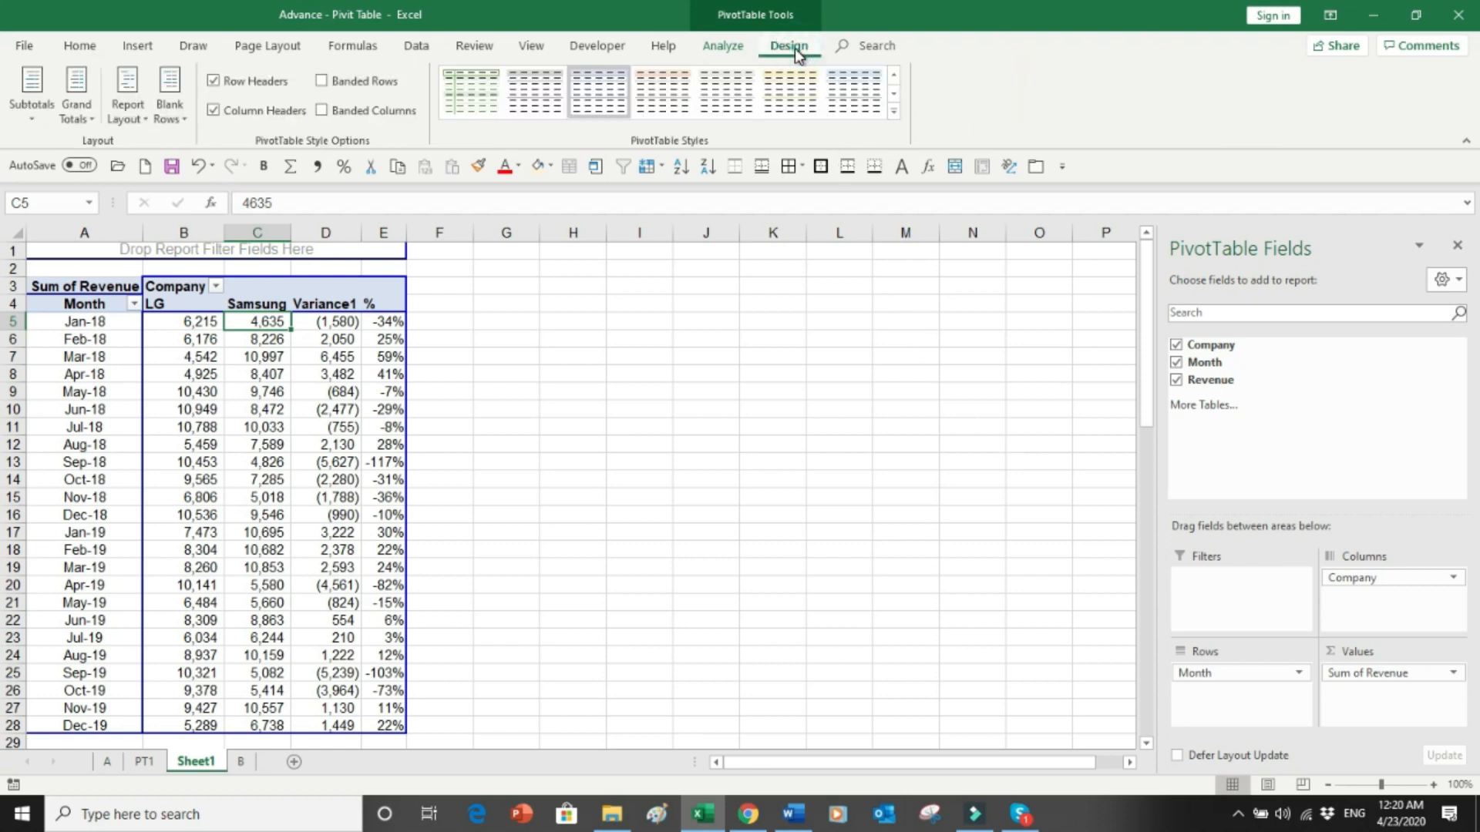
click(732, 51)
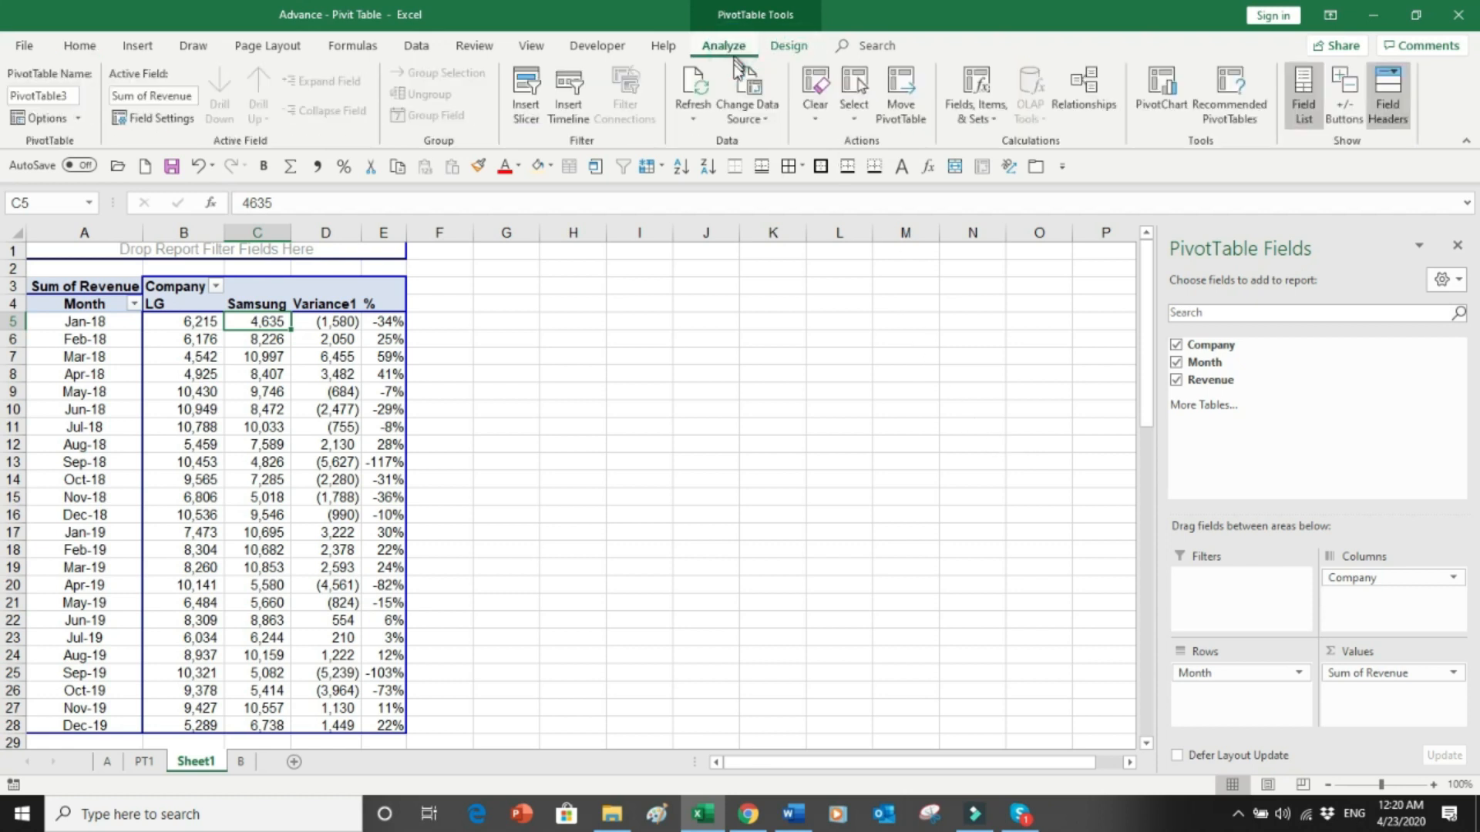
click(693, 116)
click(711, 146)
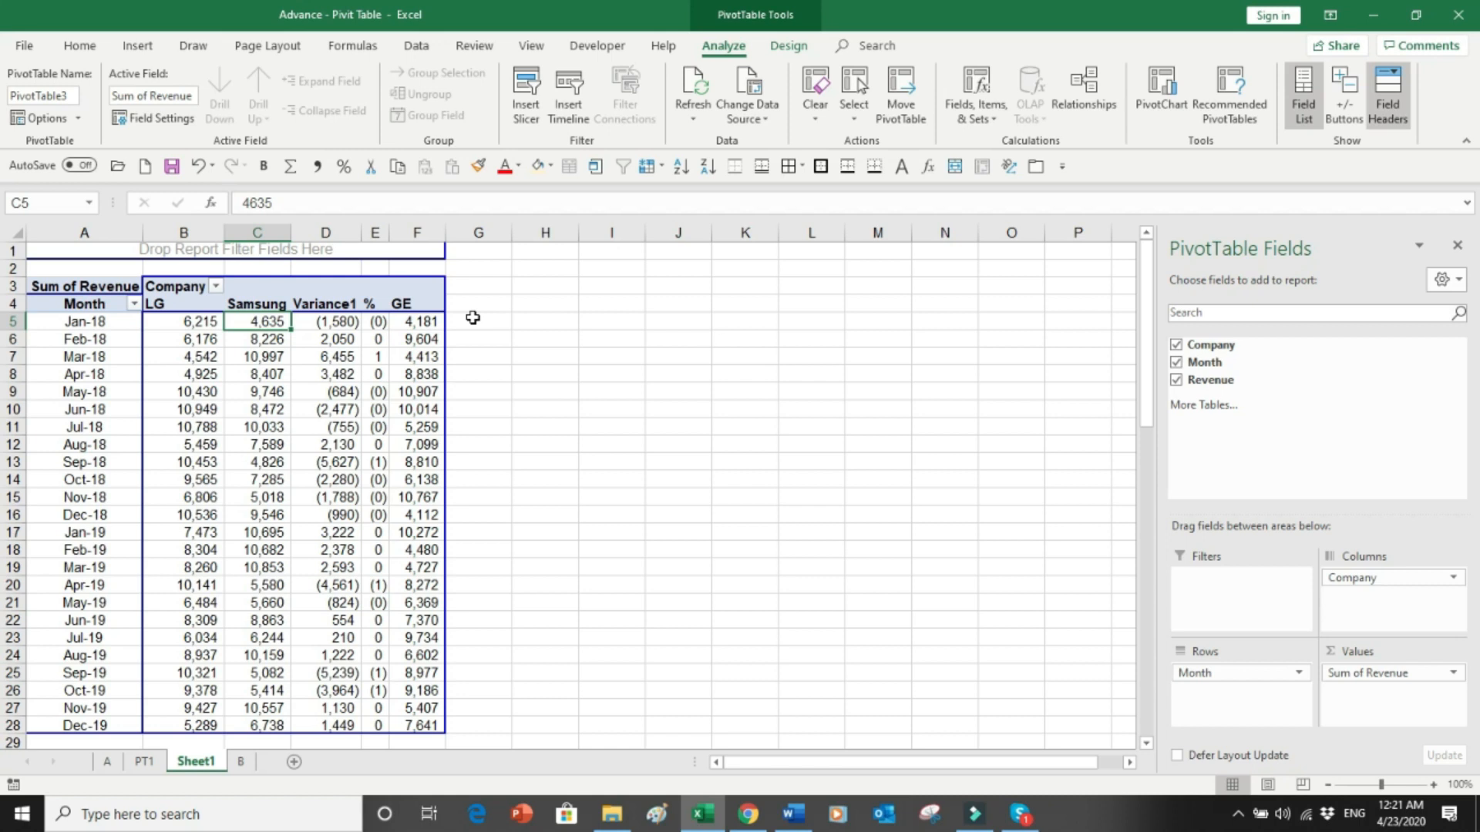
Sort the pivot table on sheet PT1 by customer name from A to Z, and select the first NR value.
click(144, 761)
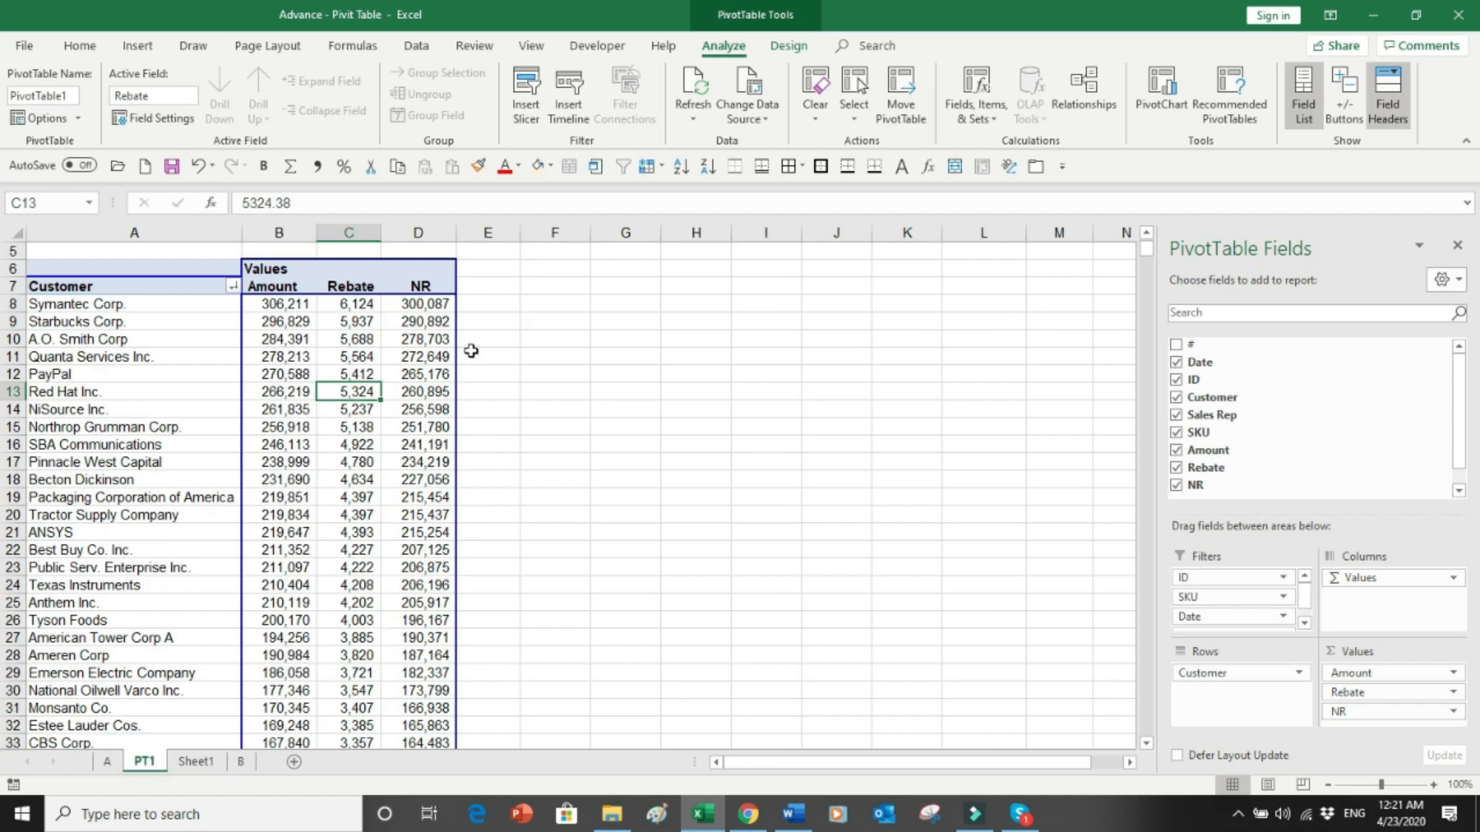
click(295, 305)
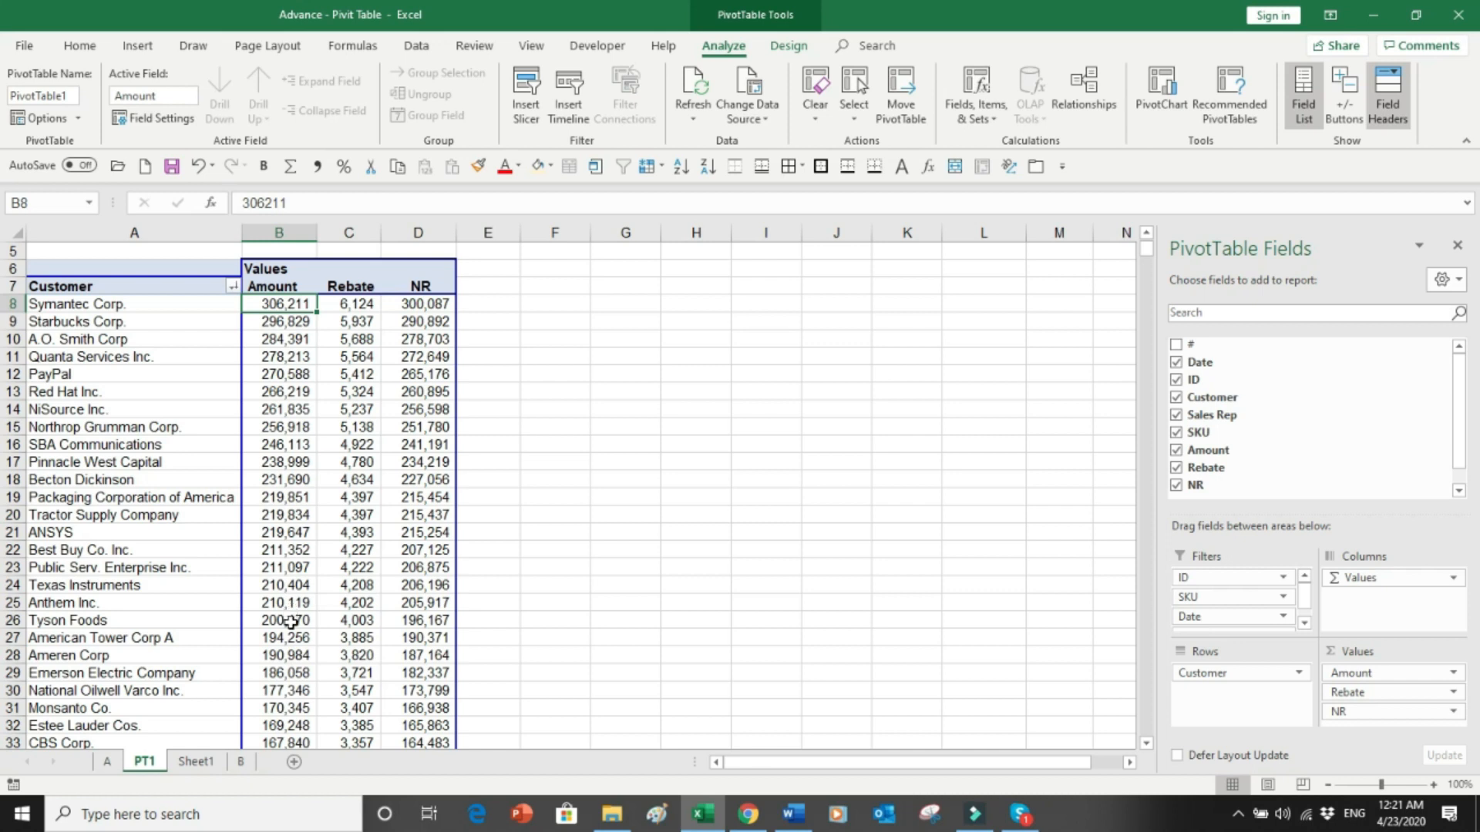
click(150, 463)
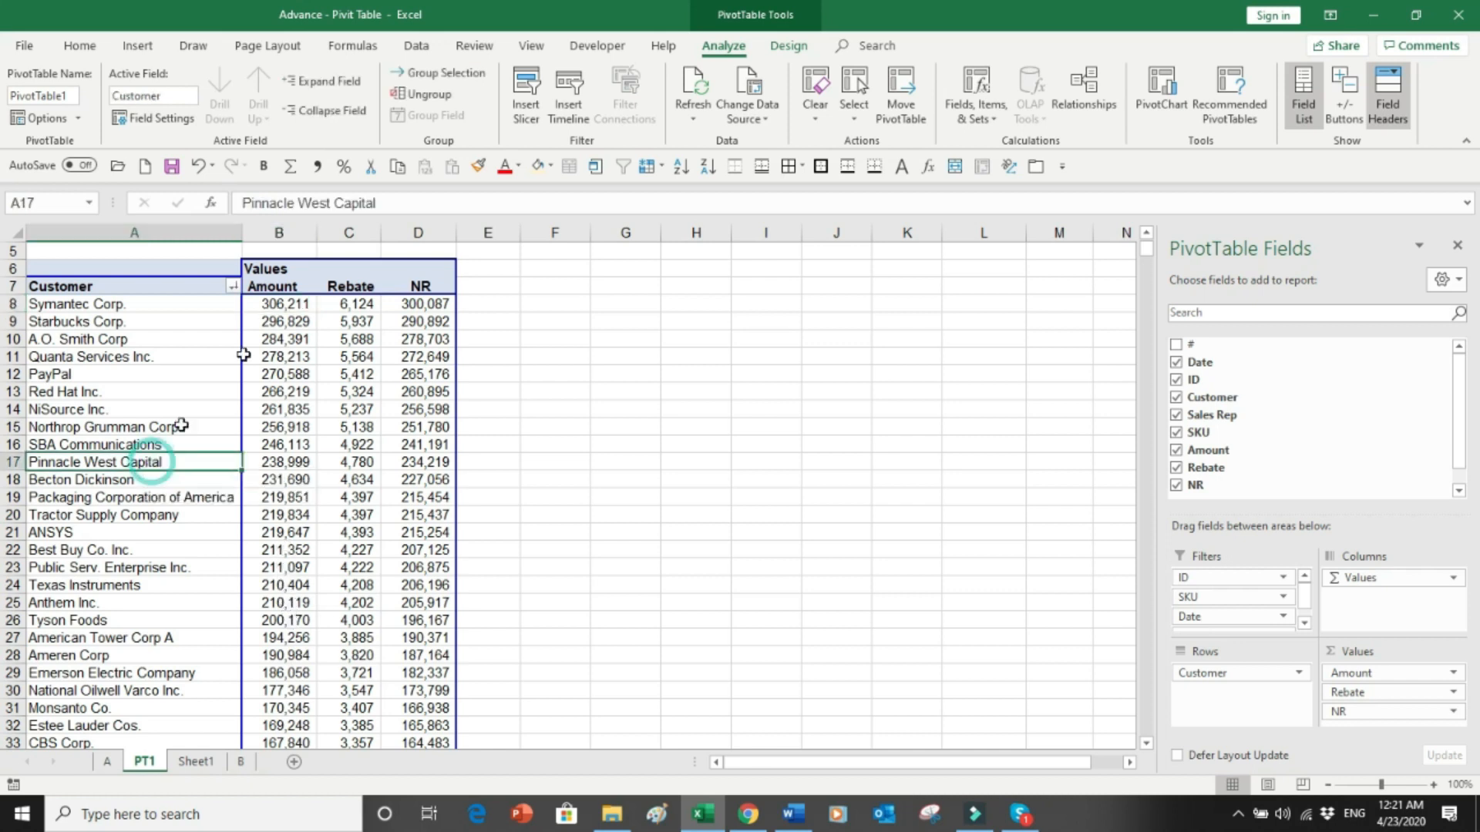
click(679, 167)
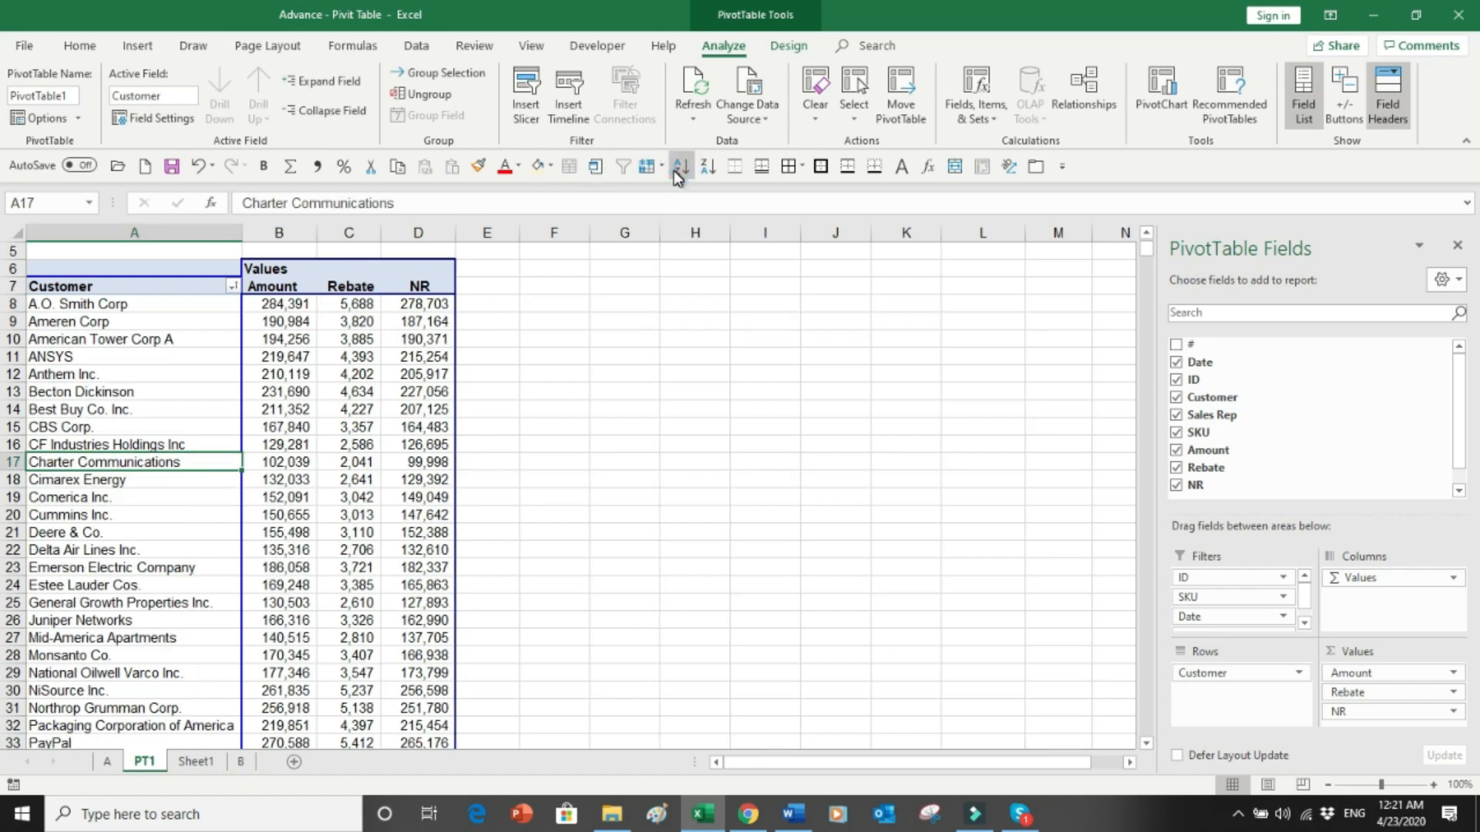
click(443, 304)
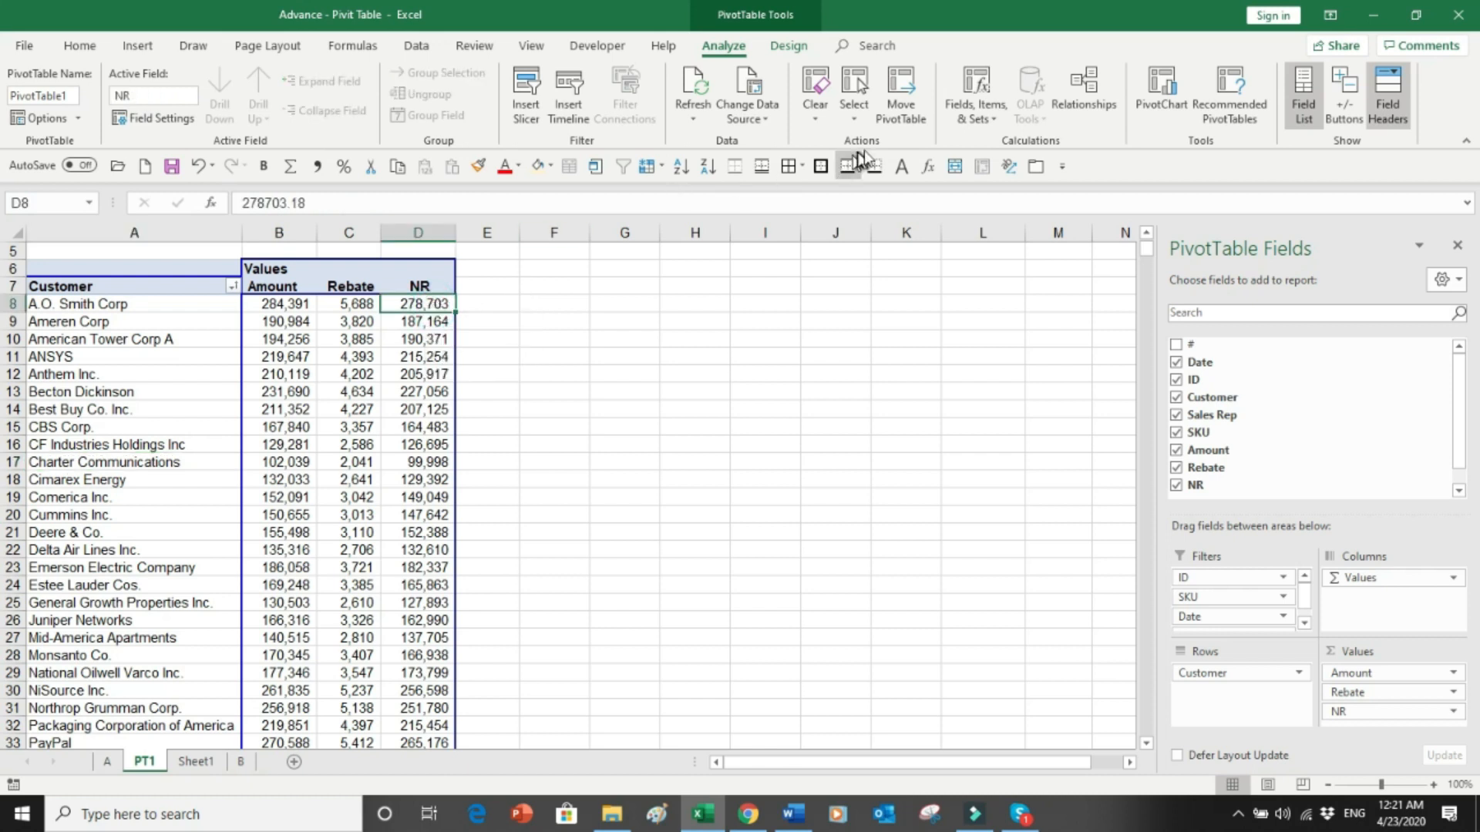
Add a calculated field named Additional to the pivot table, using an IF formula that tests Amount>=250000 and returns a value based on Amount.
click(986, 118)
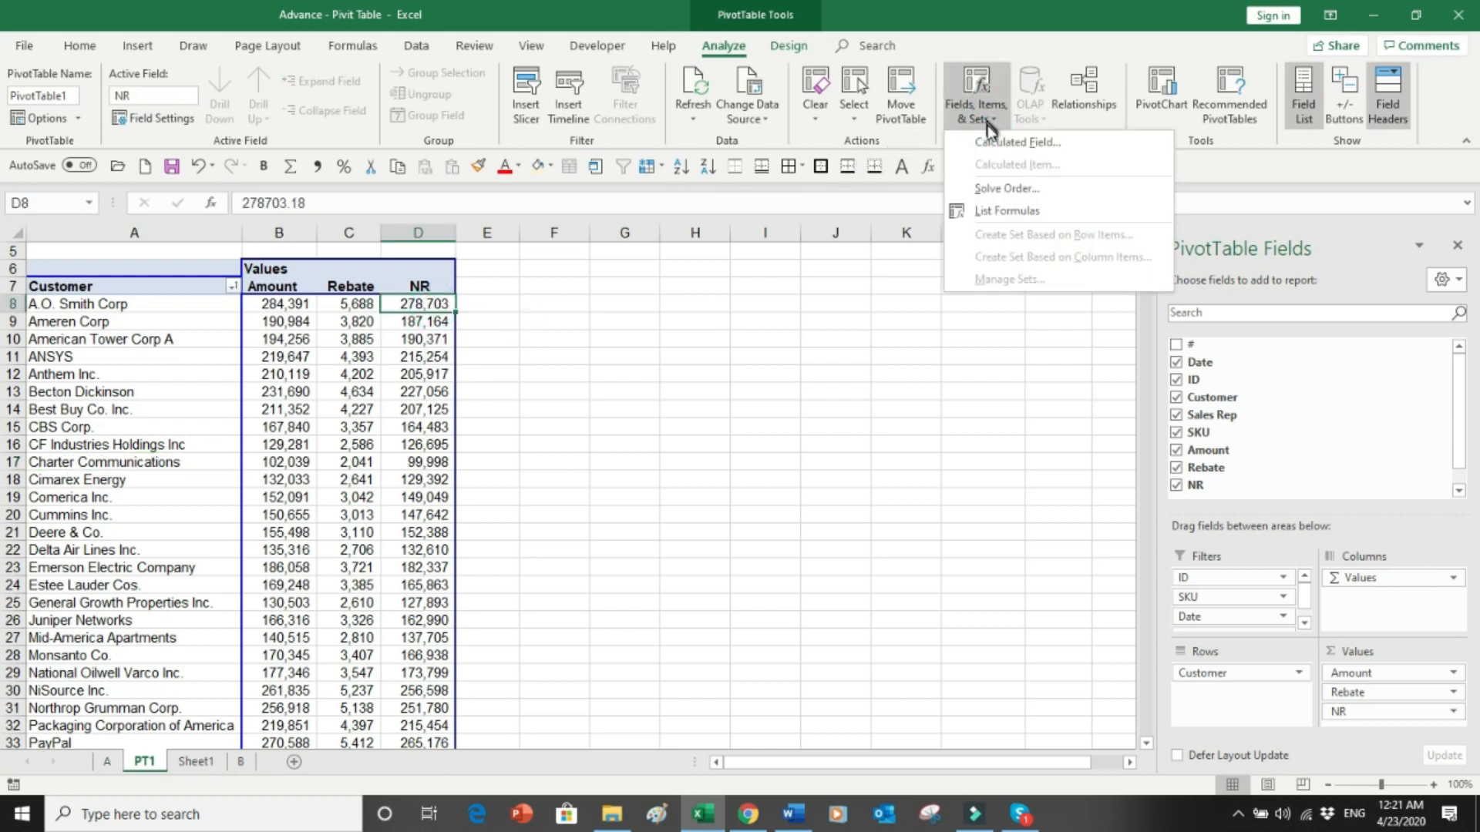
click(990, 139)
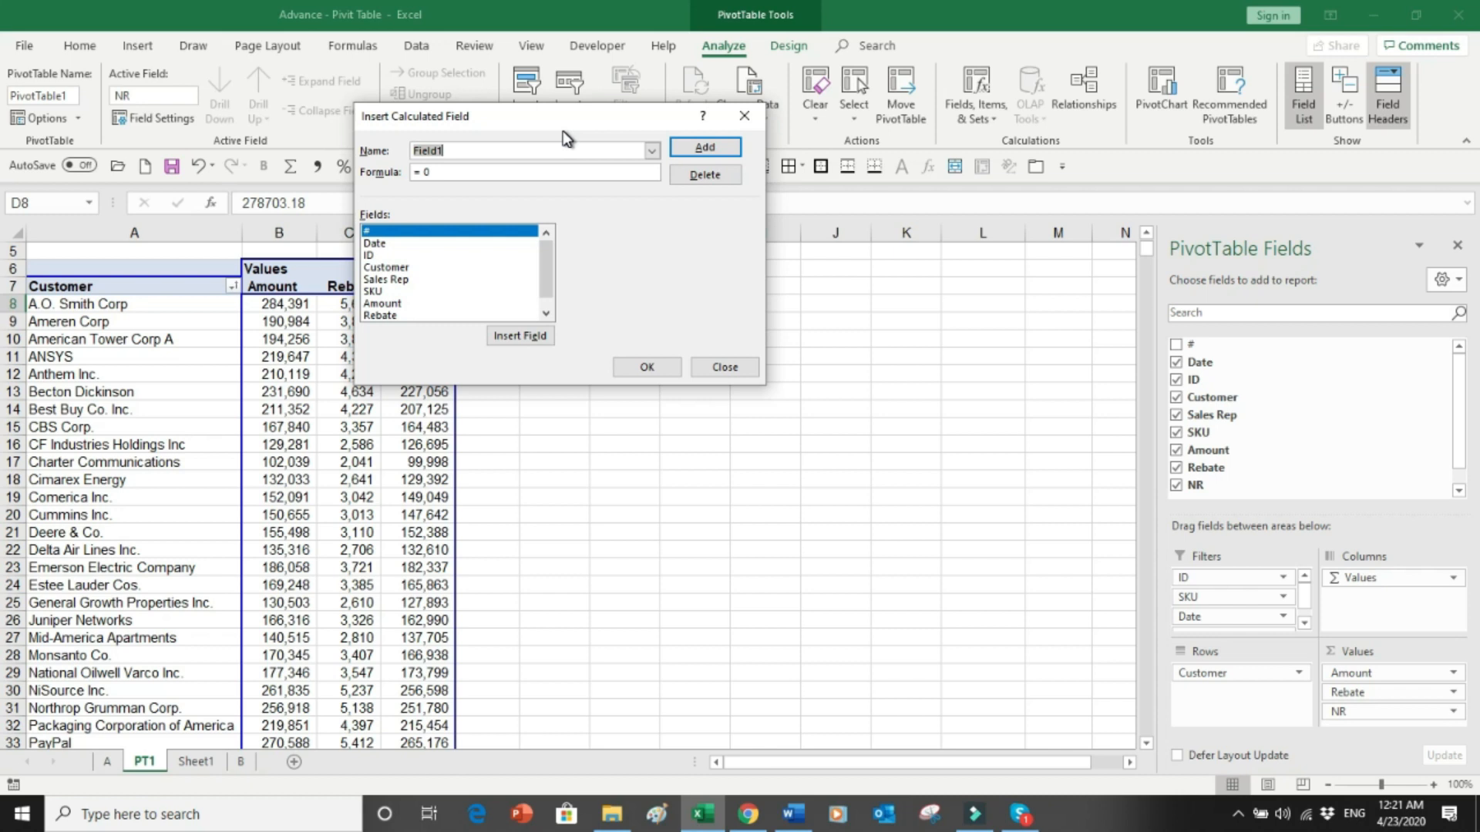
text(Additional)
click(462, 172)
click(461, 167)
key(BackSpace)
drag(494, 119, 697, 144)
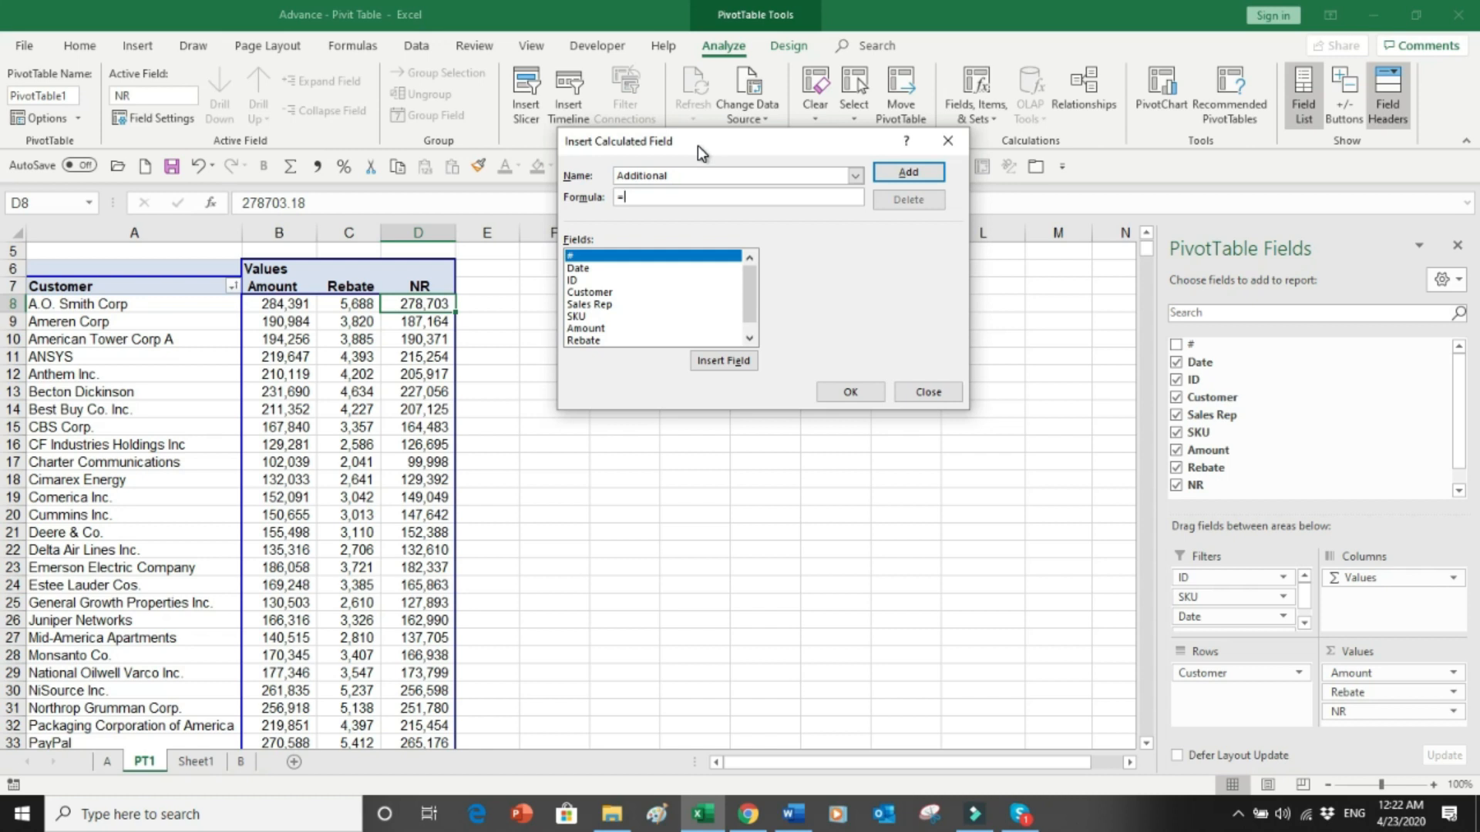
text(IF()
double_click(602, 329)
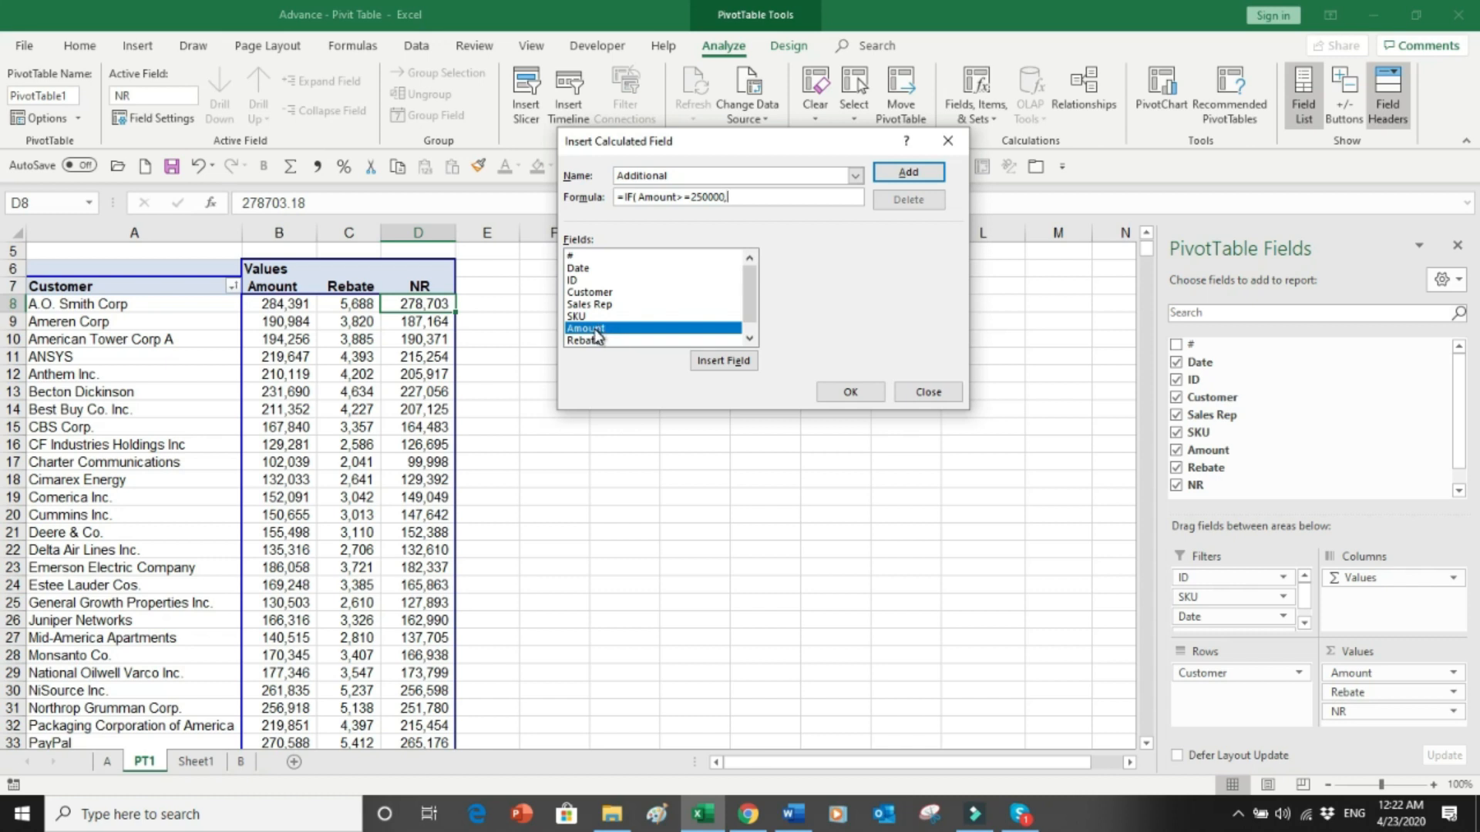
double_click(596, 333)
click(848, 390)
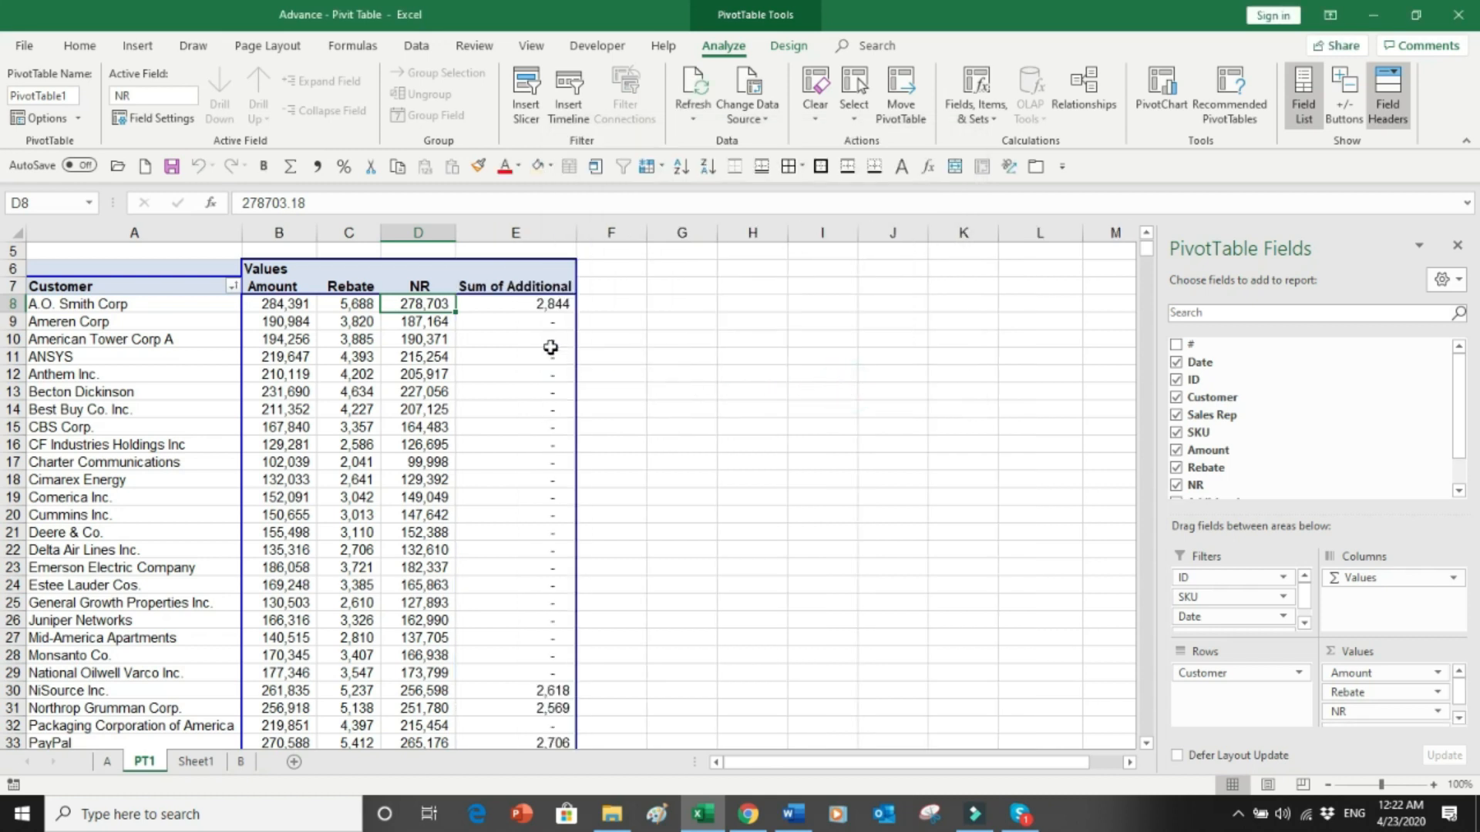
Rename the new column's header in E7 to Additional, and select the Amount values for NiSource and Northrop Grumman.
click(515, 291)
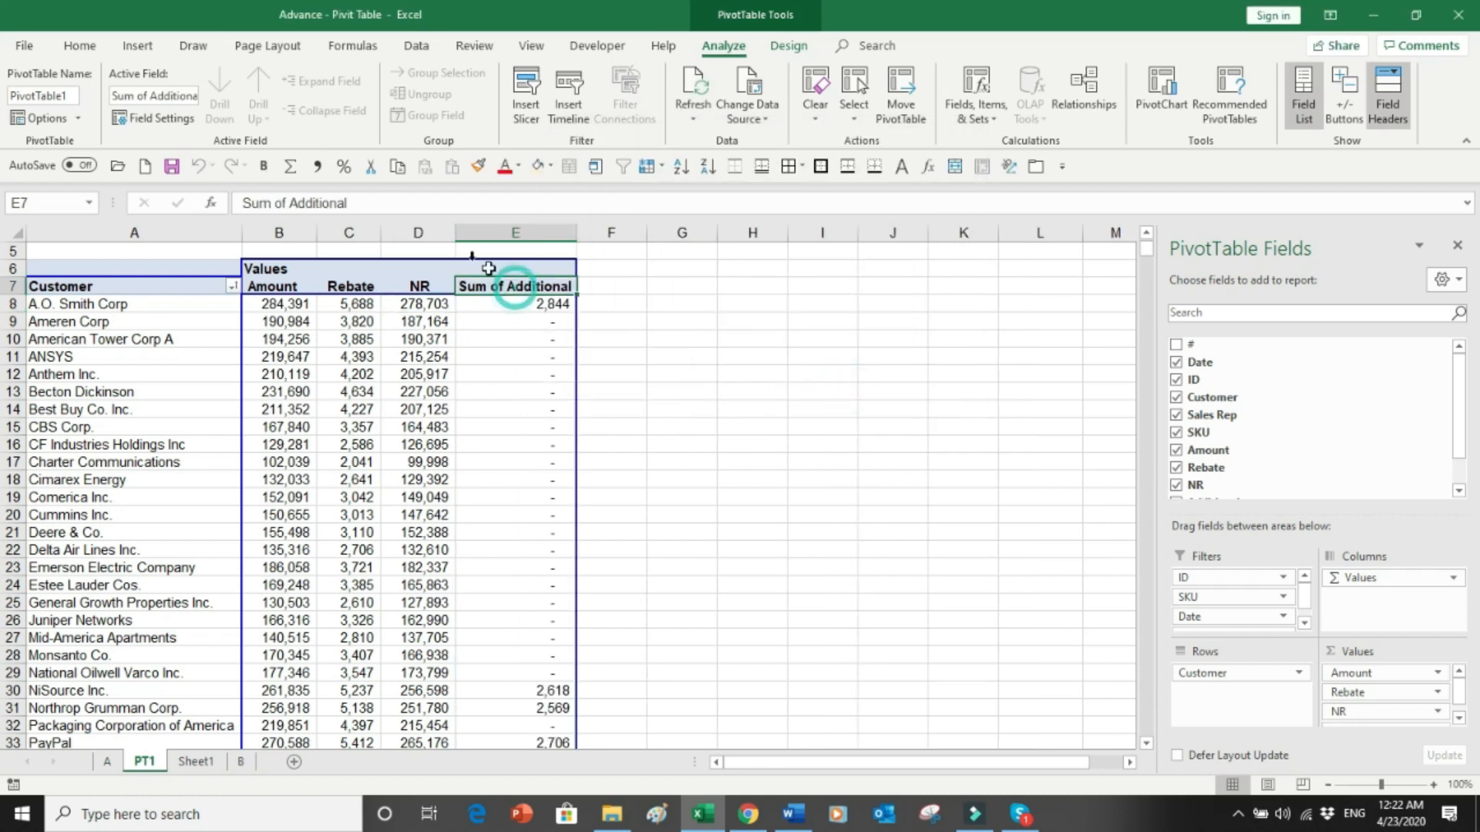
drag(289, 203, 207, 203)
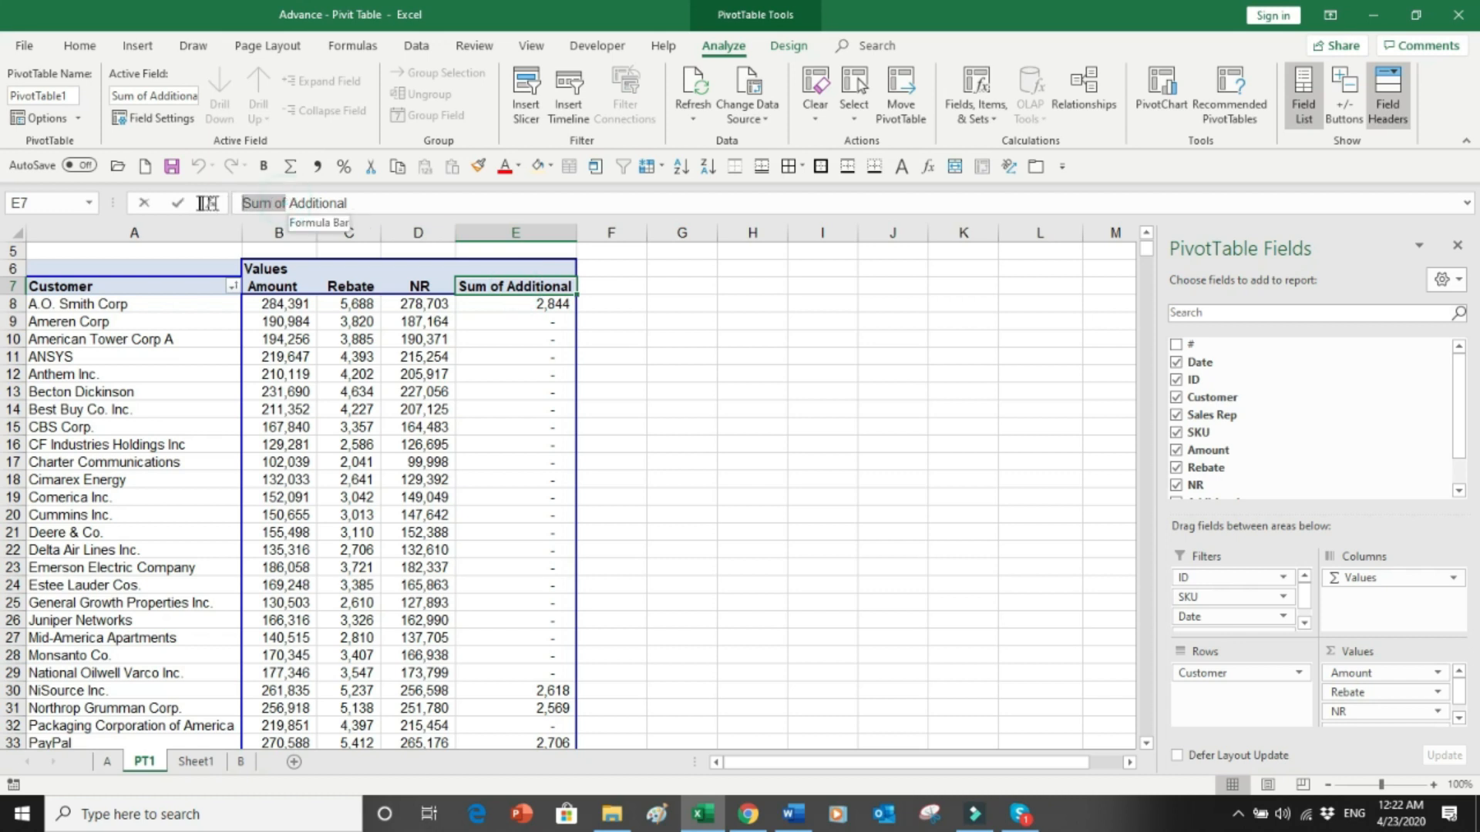
key(BackSpace)
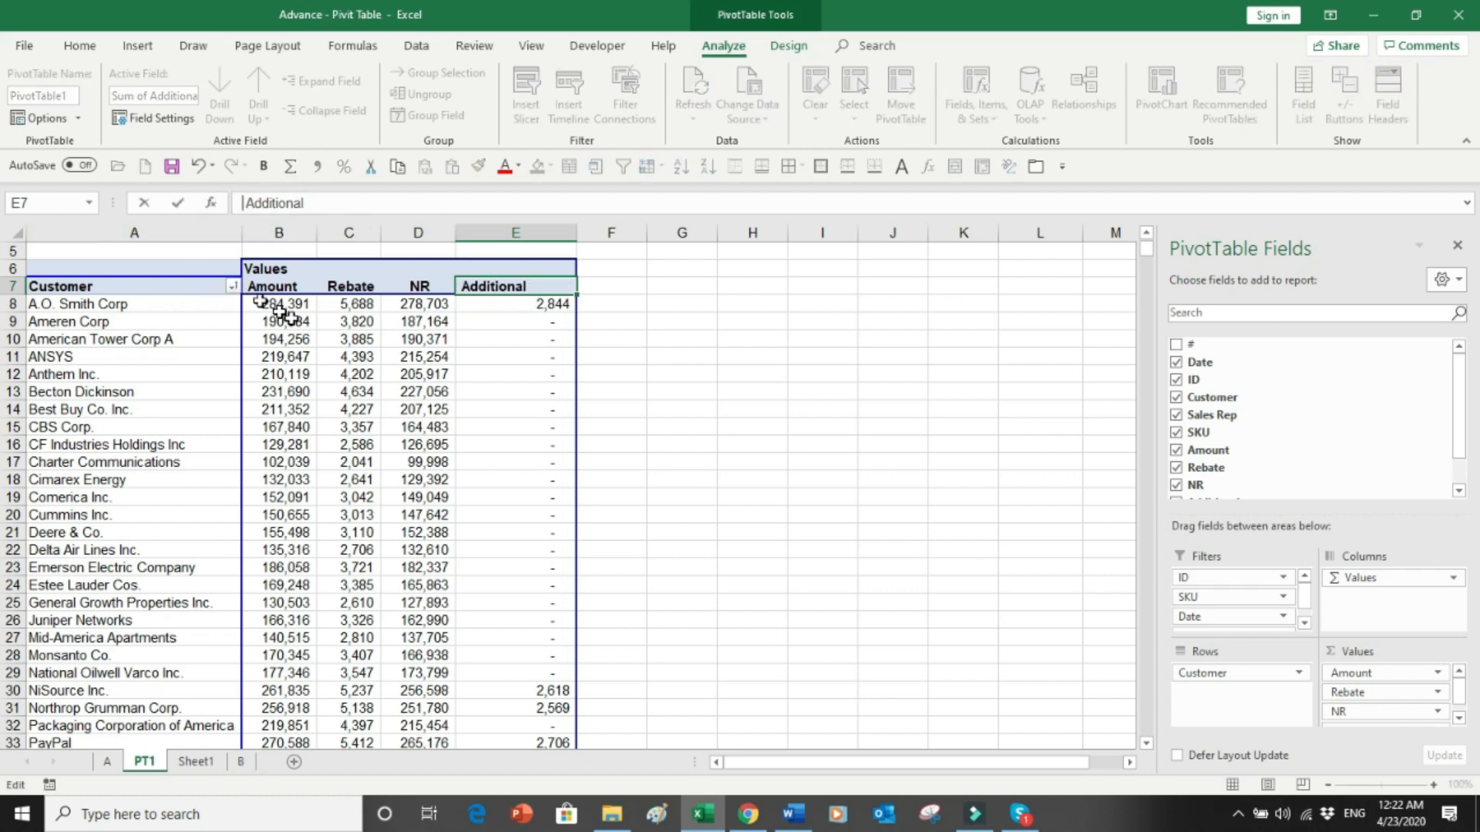
click(297, 681)
drag(297, 690, 297, 707)
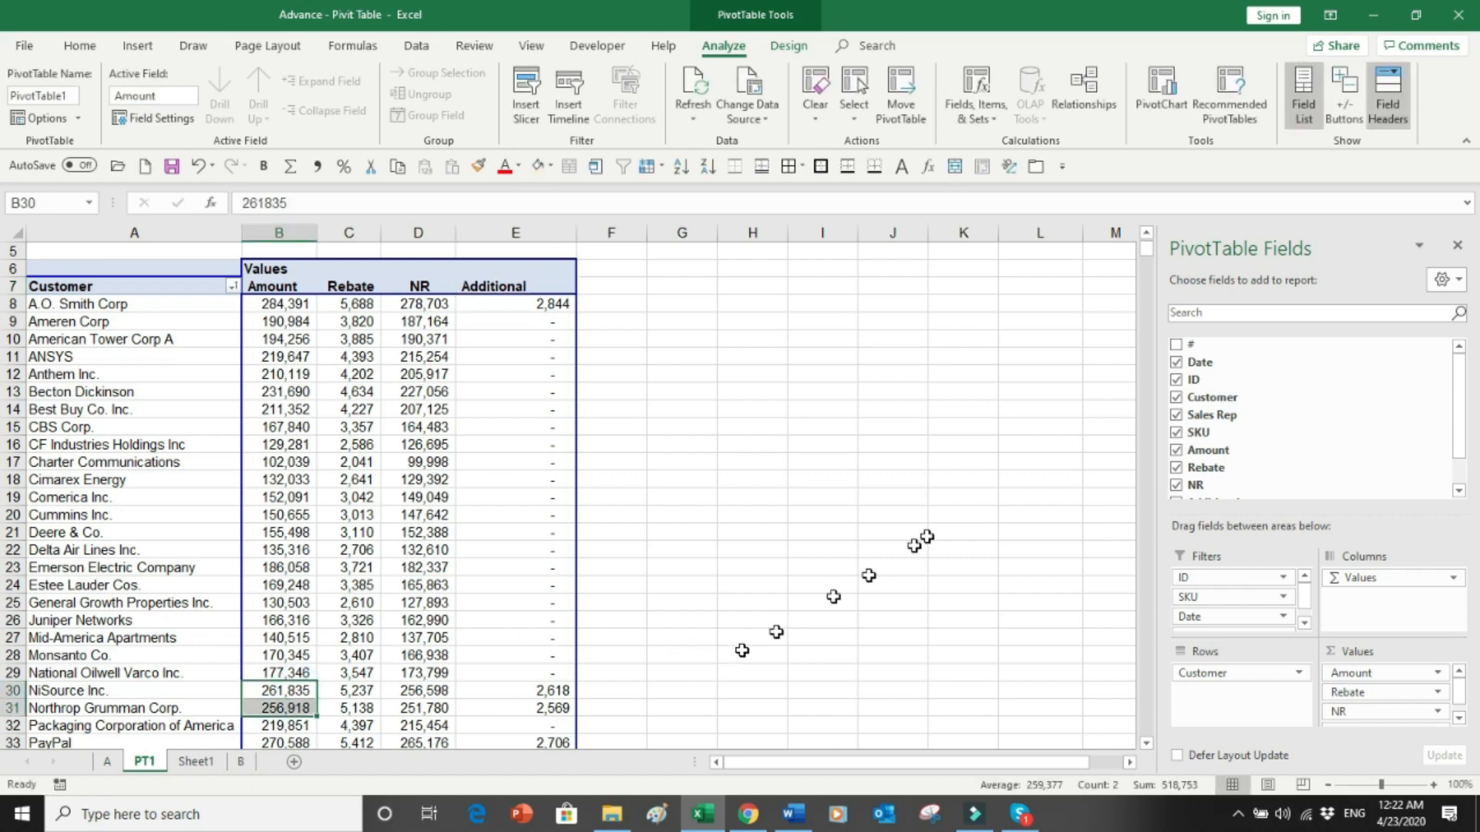
mouse_move(1146, 260)
mouse_down()
mouse_move(1146, 284)
mouse_move(1140, 247)
mouse_up()
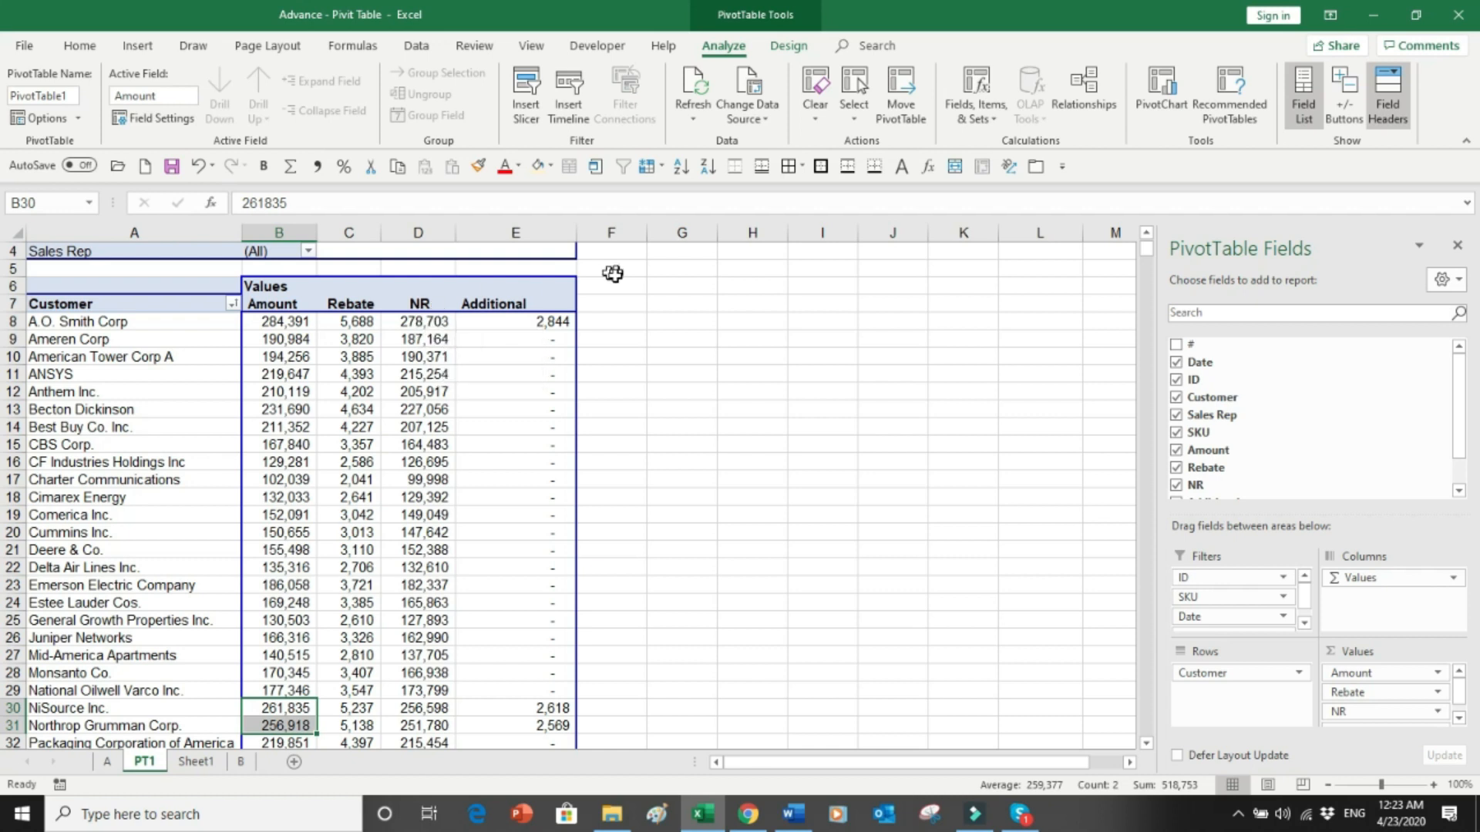
click(422, 305)
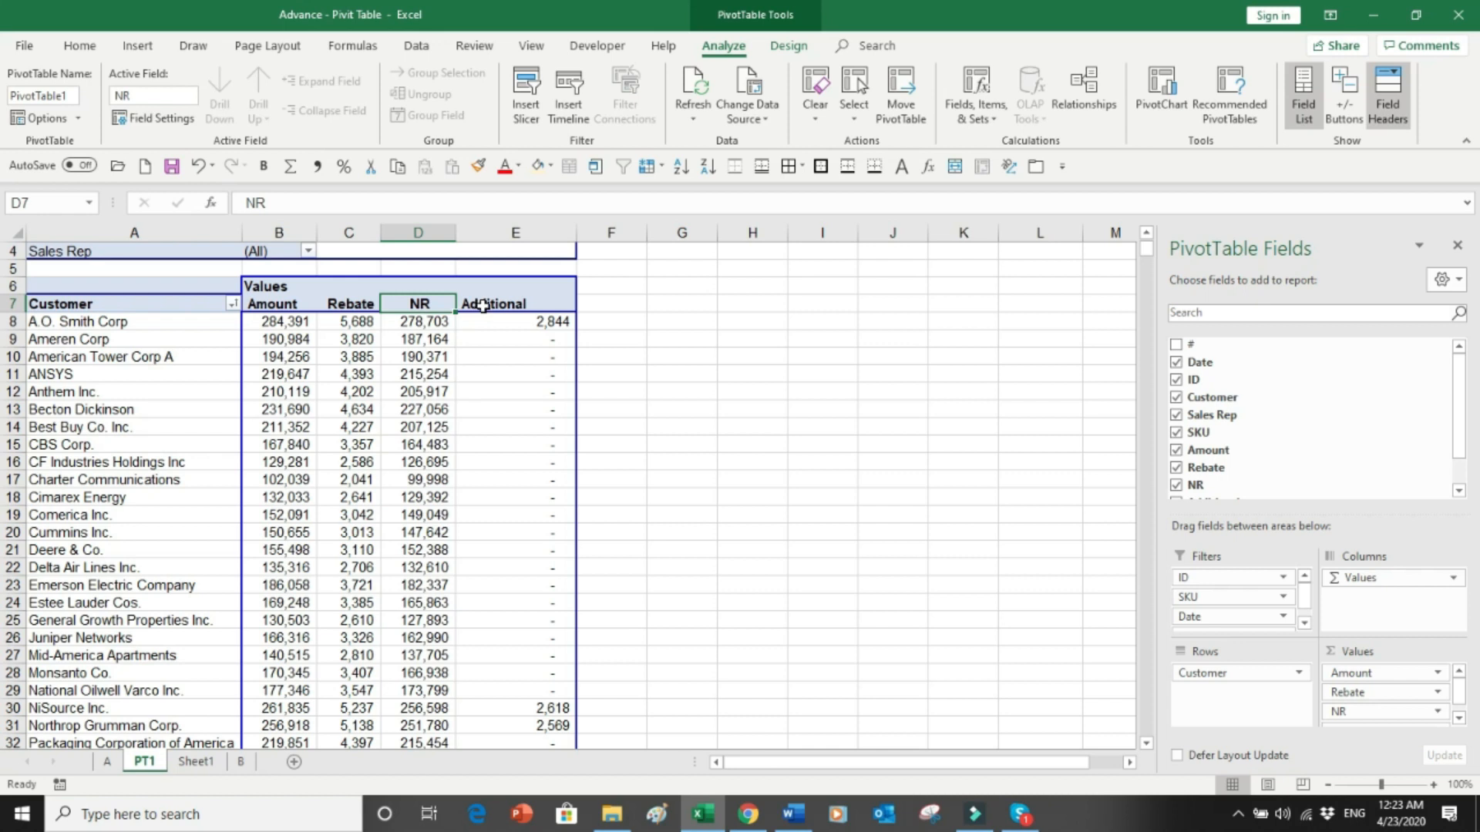
click(965, 120)
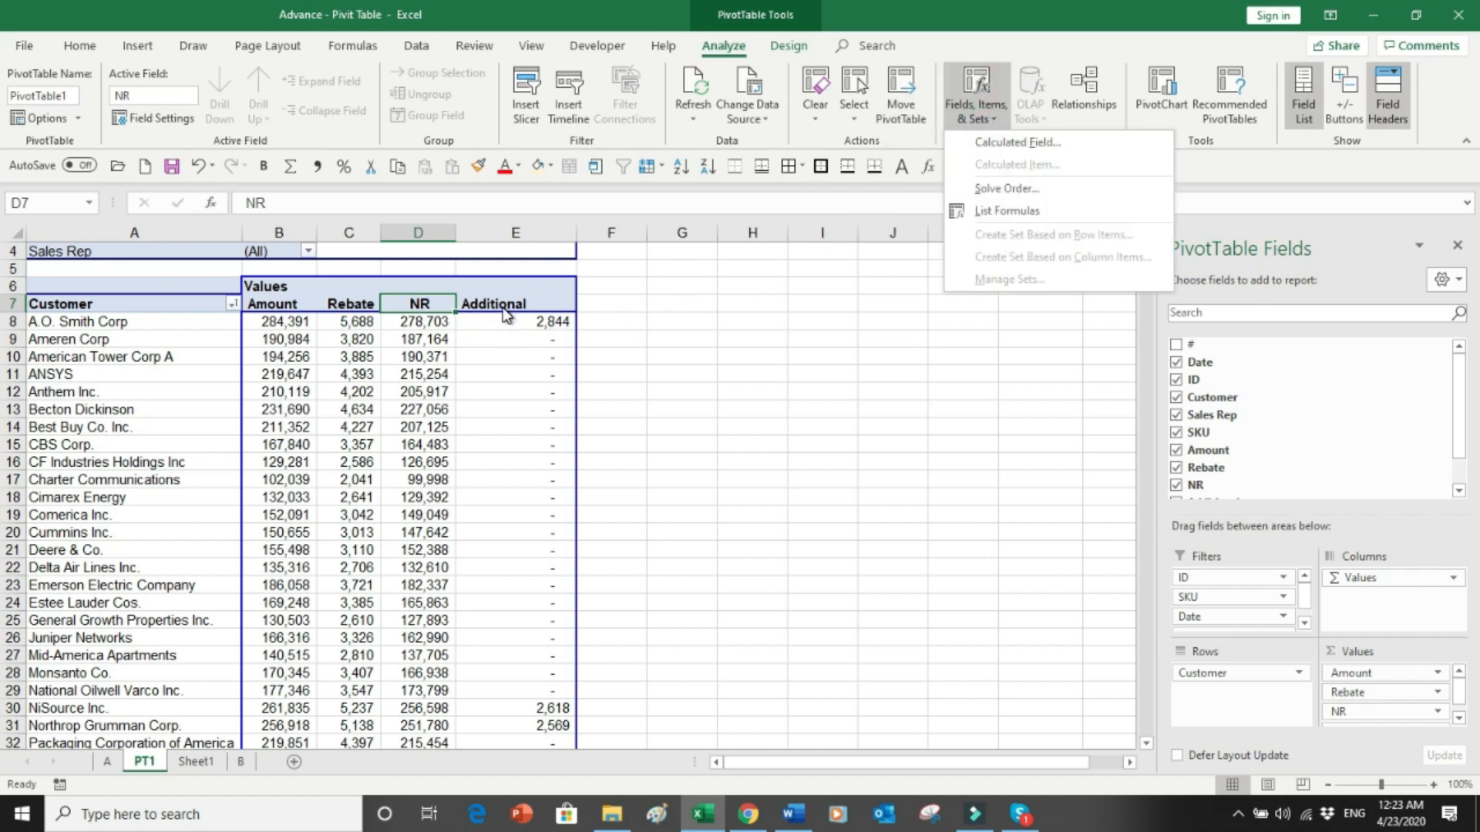
click(500, 303)
click(503, 320)
click(995, 116)
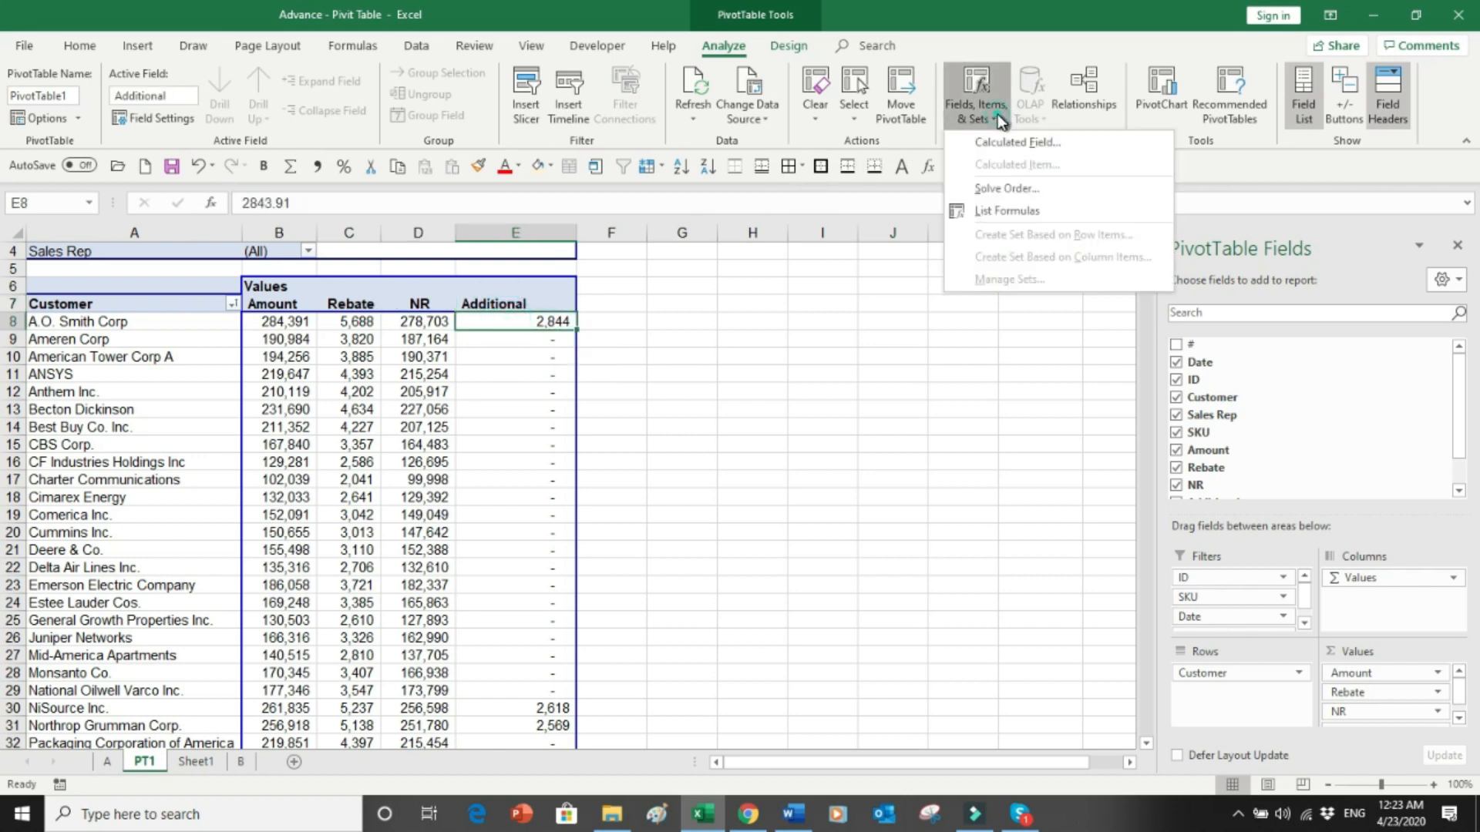
click(419, 302)
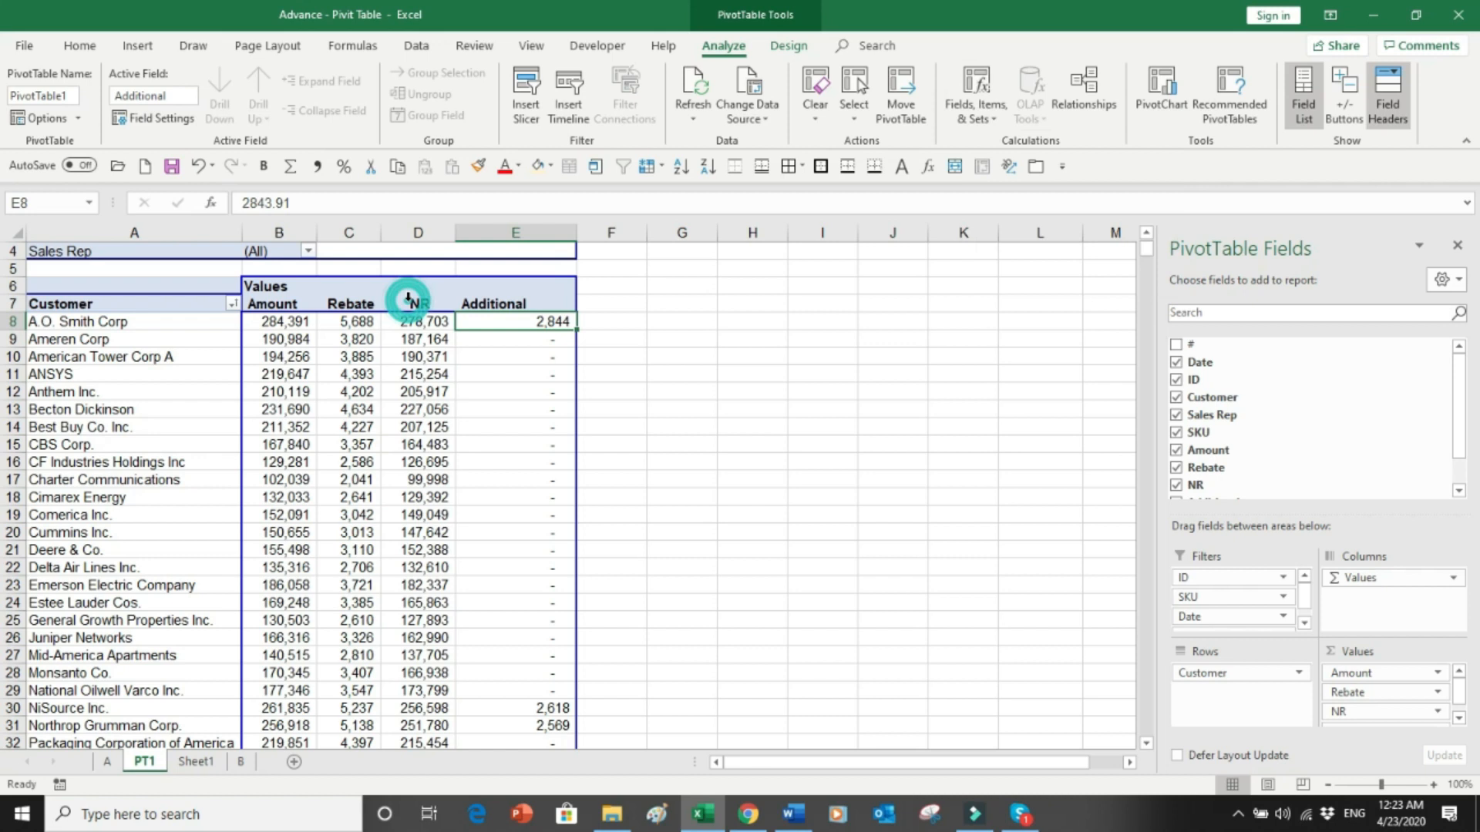
click(418, 303)
click(977, 112)
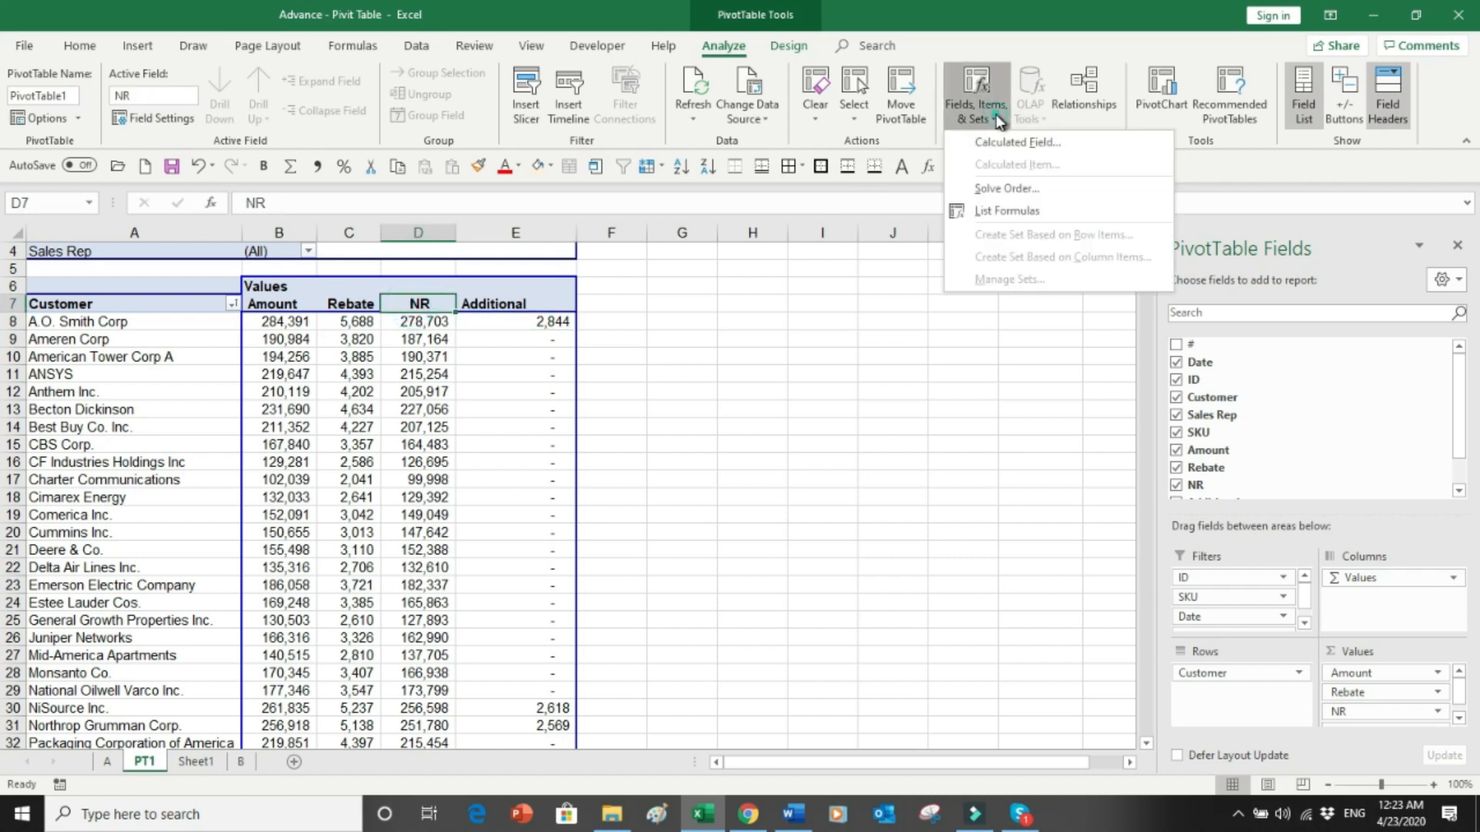
click(530, 300)
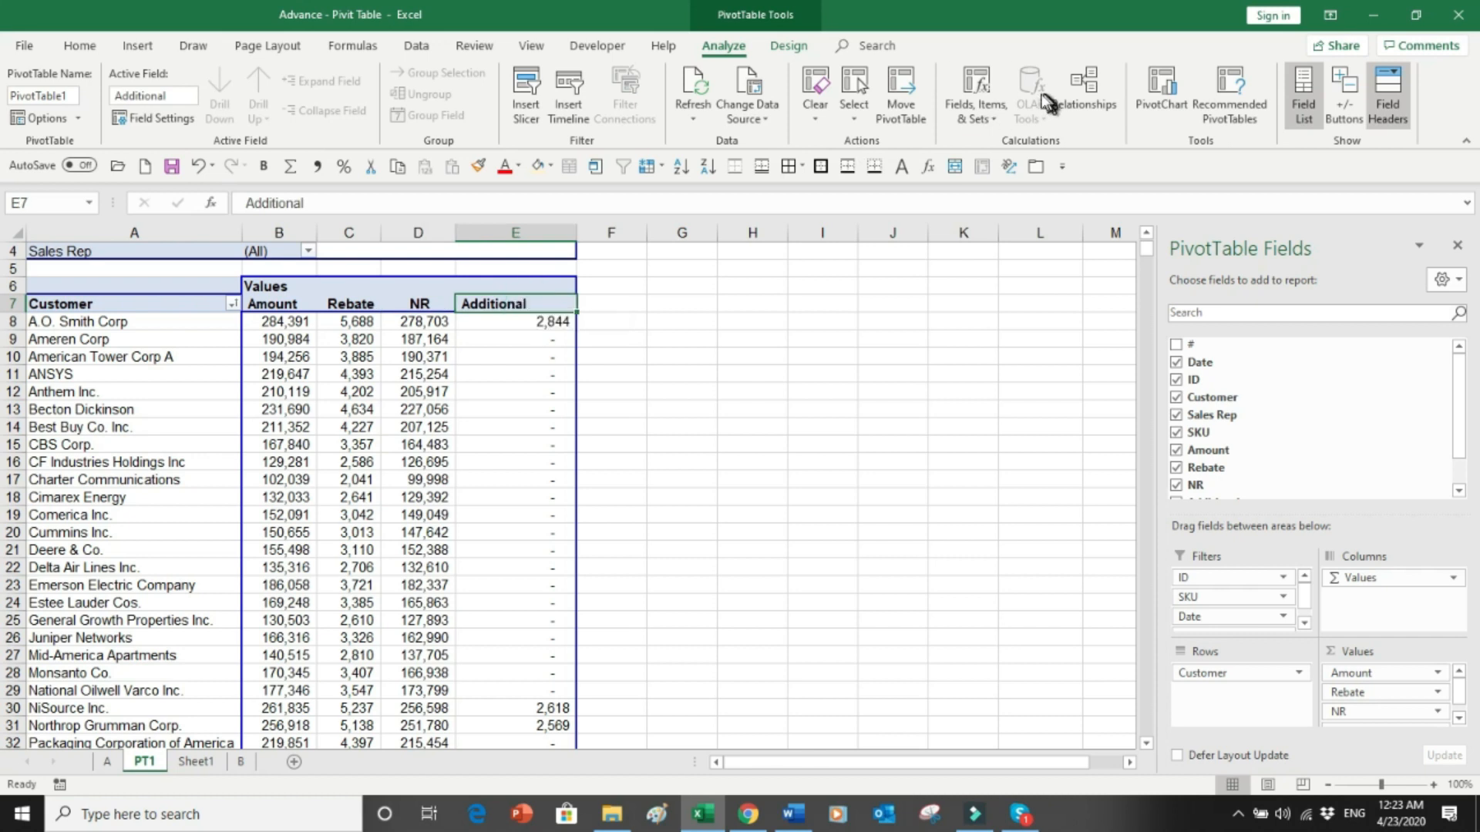
click(993, 119)
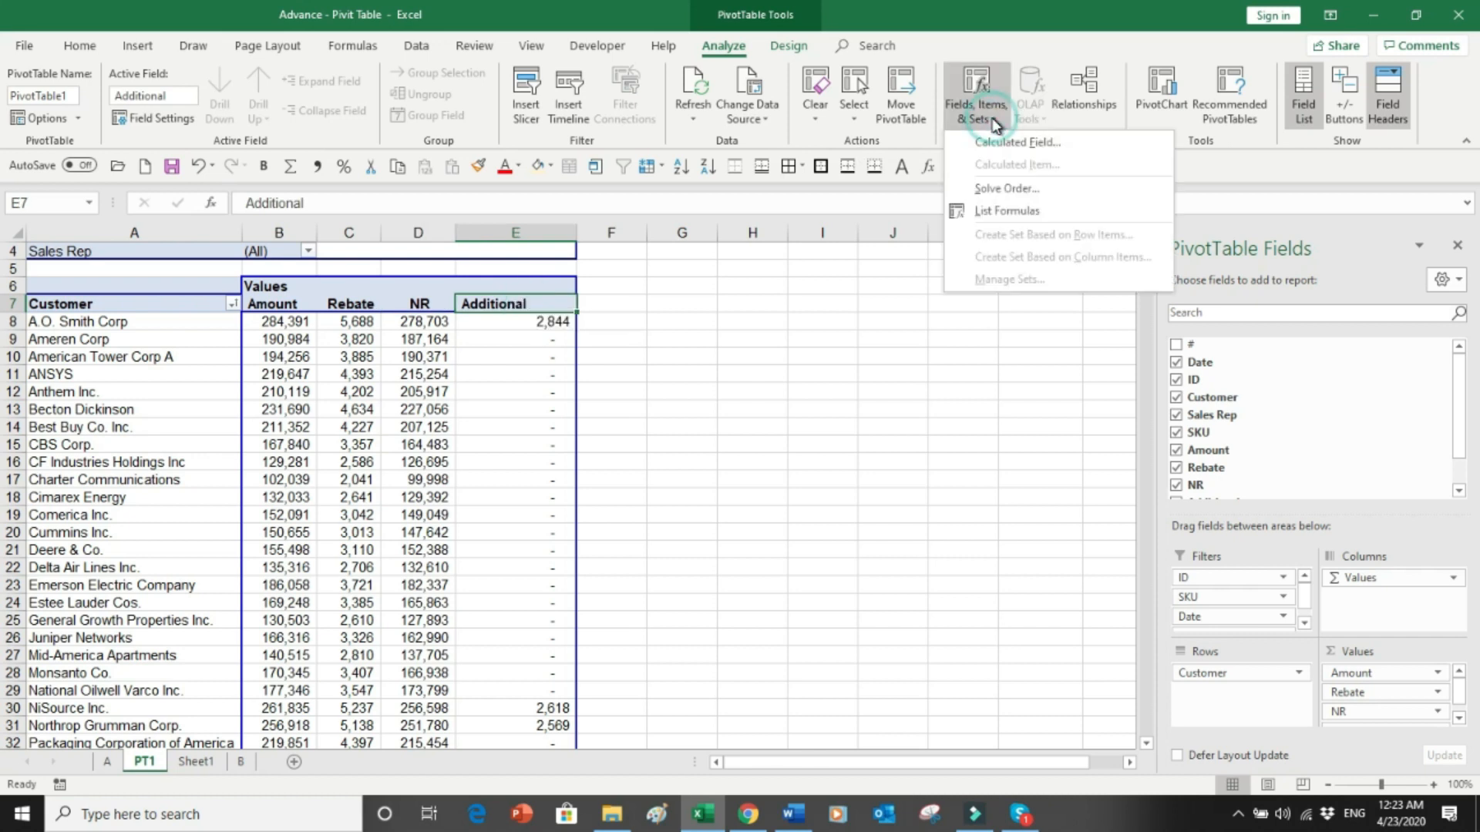
click(536, 277)
click(537, 279)
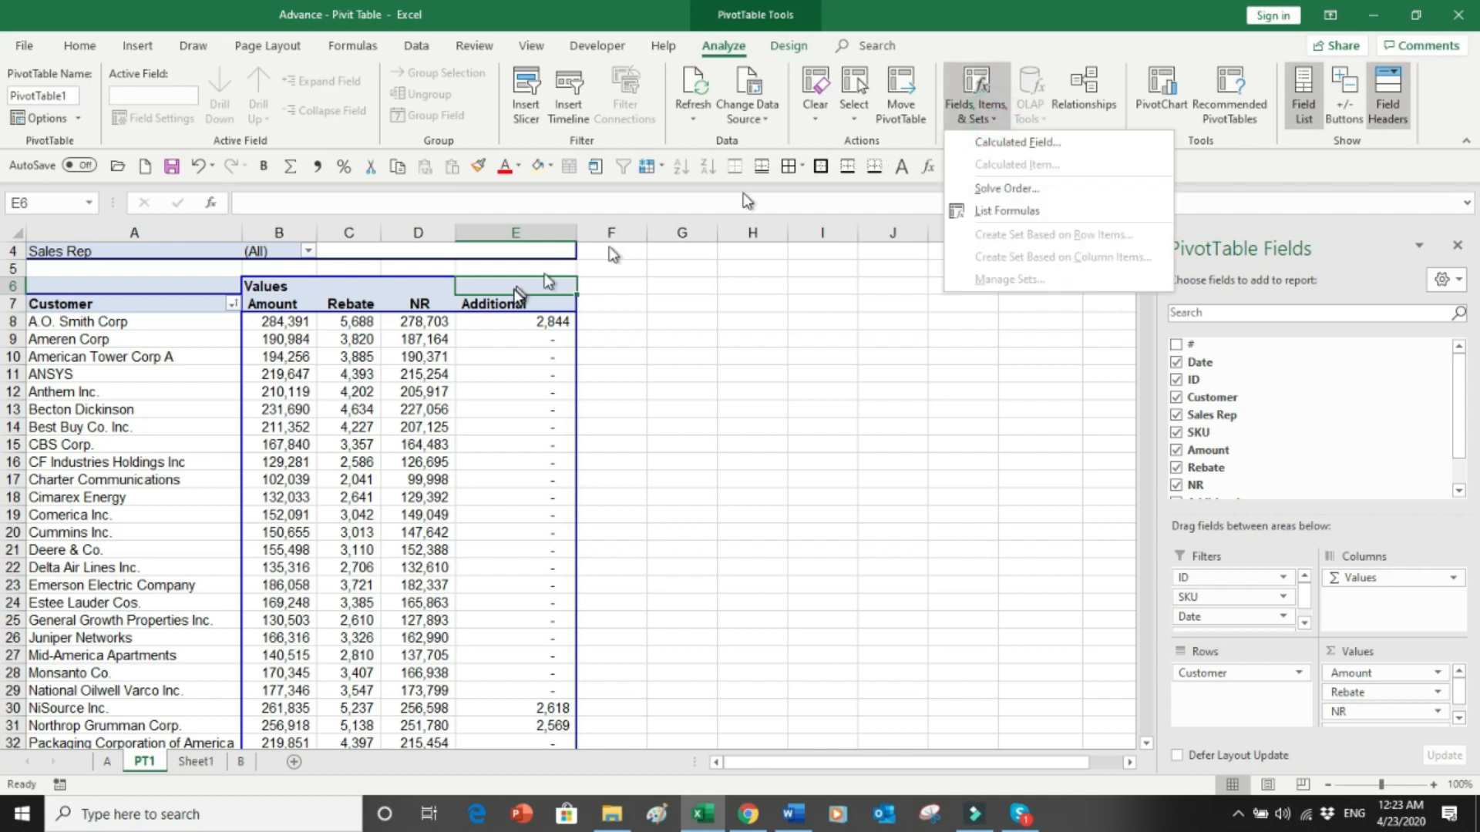
click(483, 311)
click(483, 316)
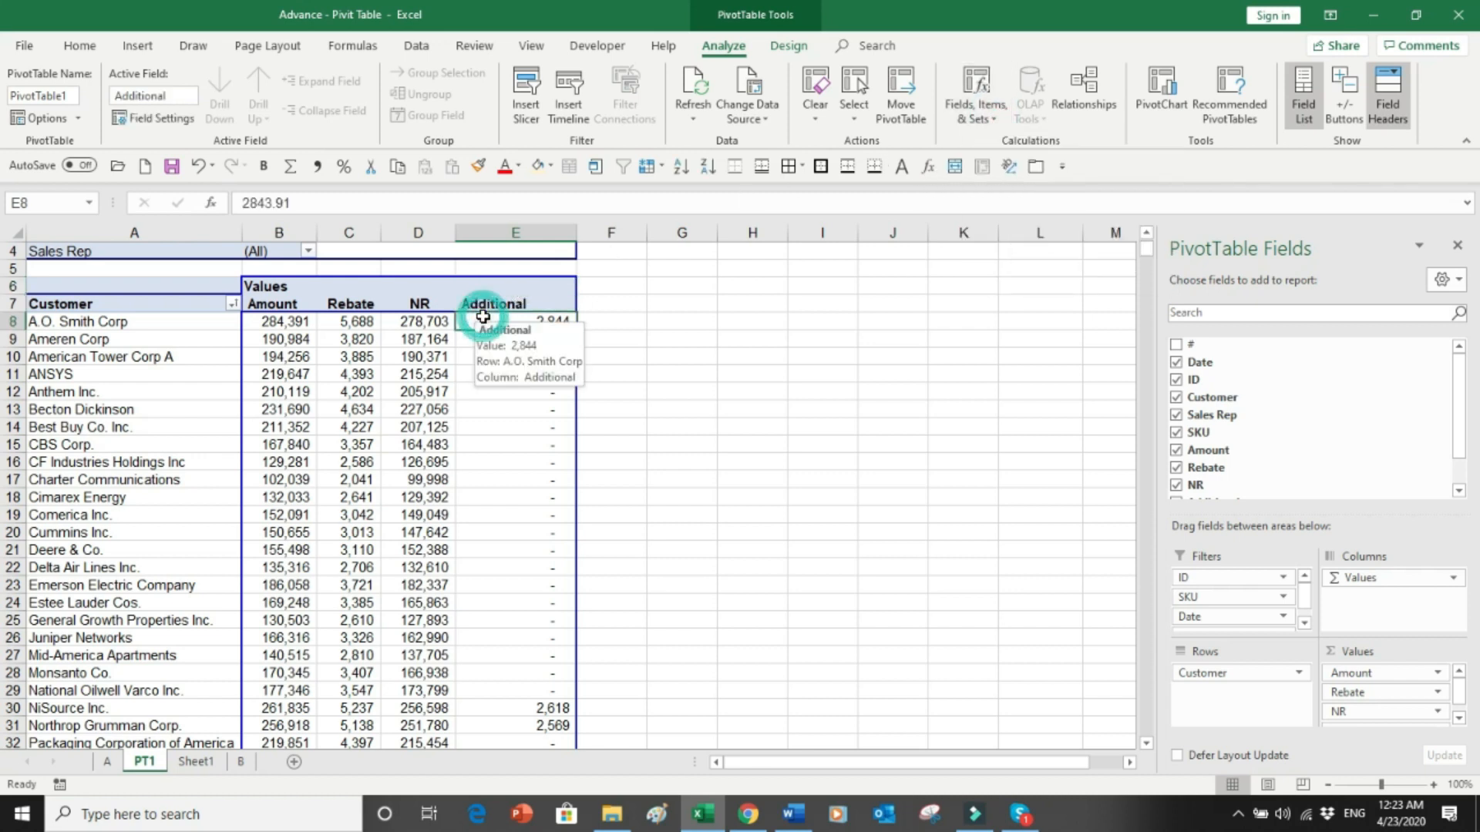
click(397, 323)
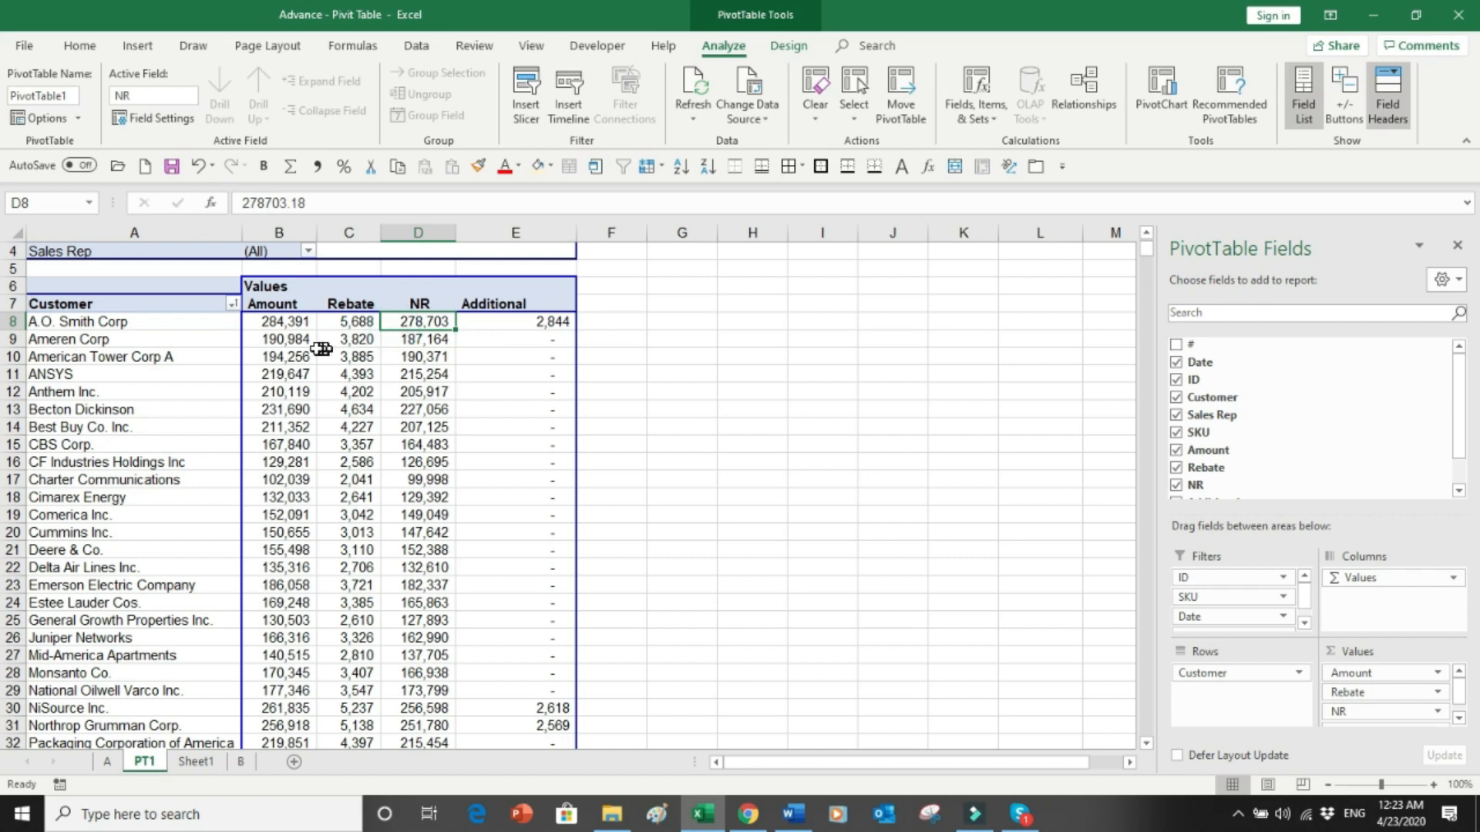
Modify the existing calculated field NR so that its formula is Amount-Rebate-Additional.
click(295, 306)
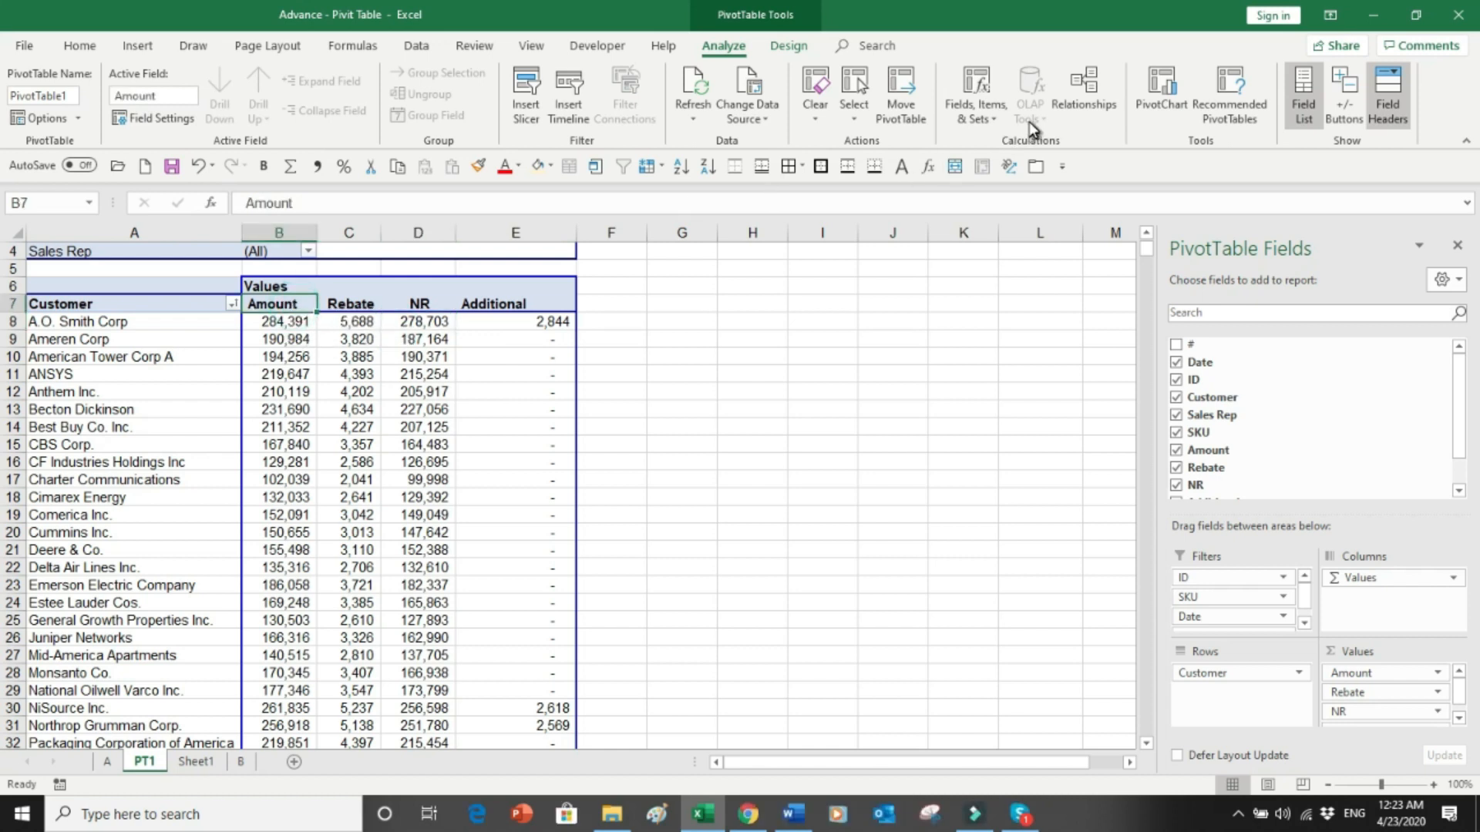
click(978, 114)
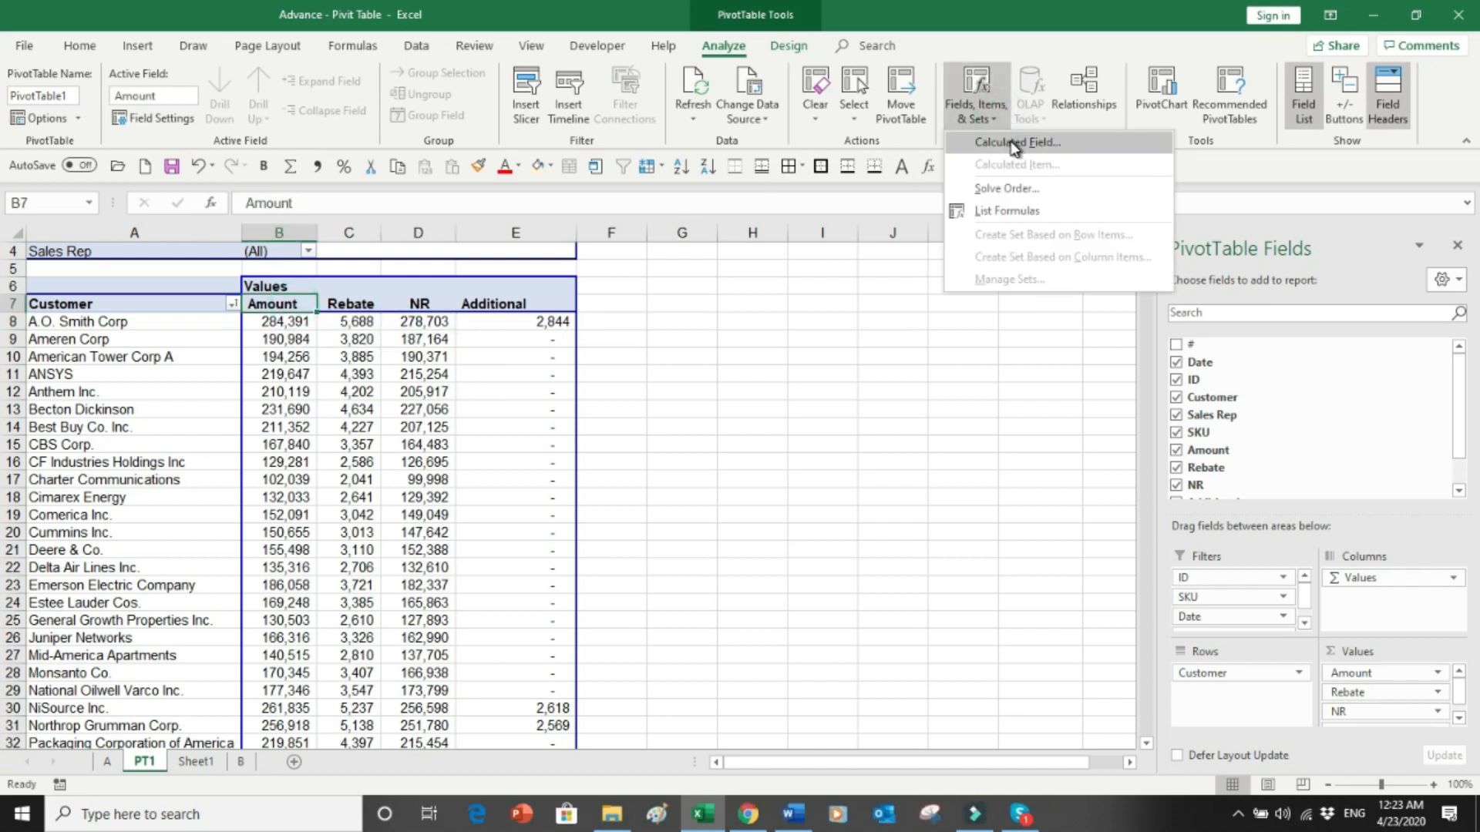
click(1010, 141)
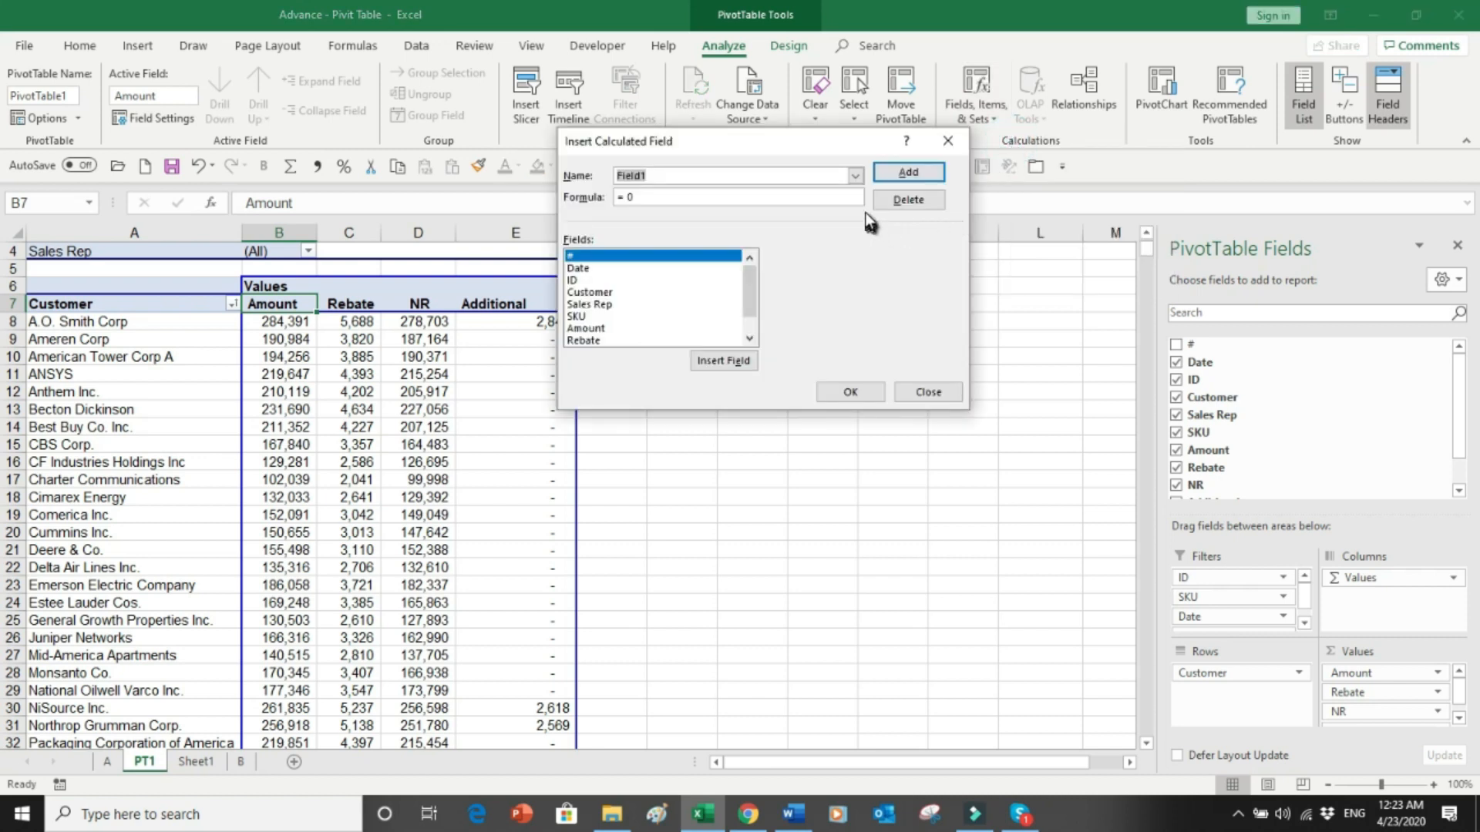
click(854, 176)
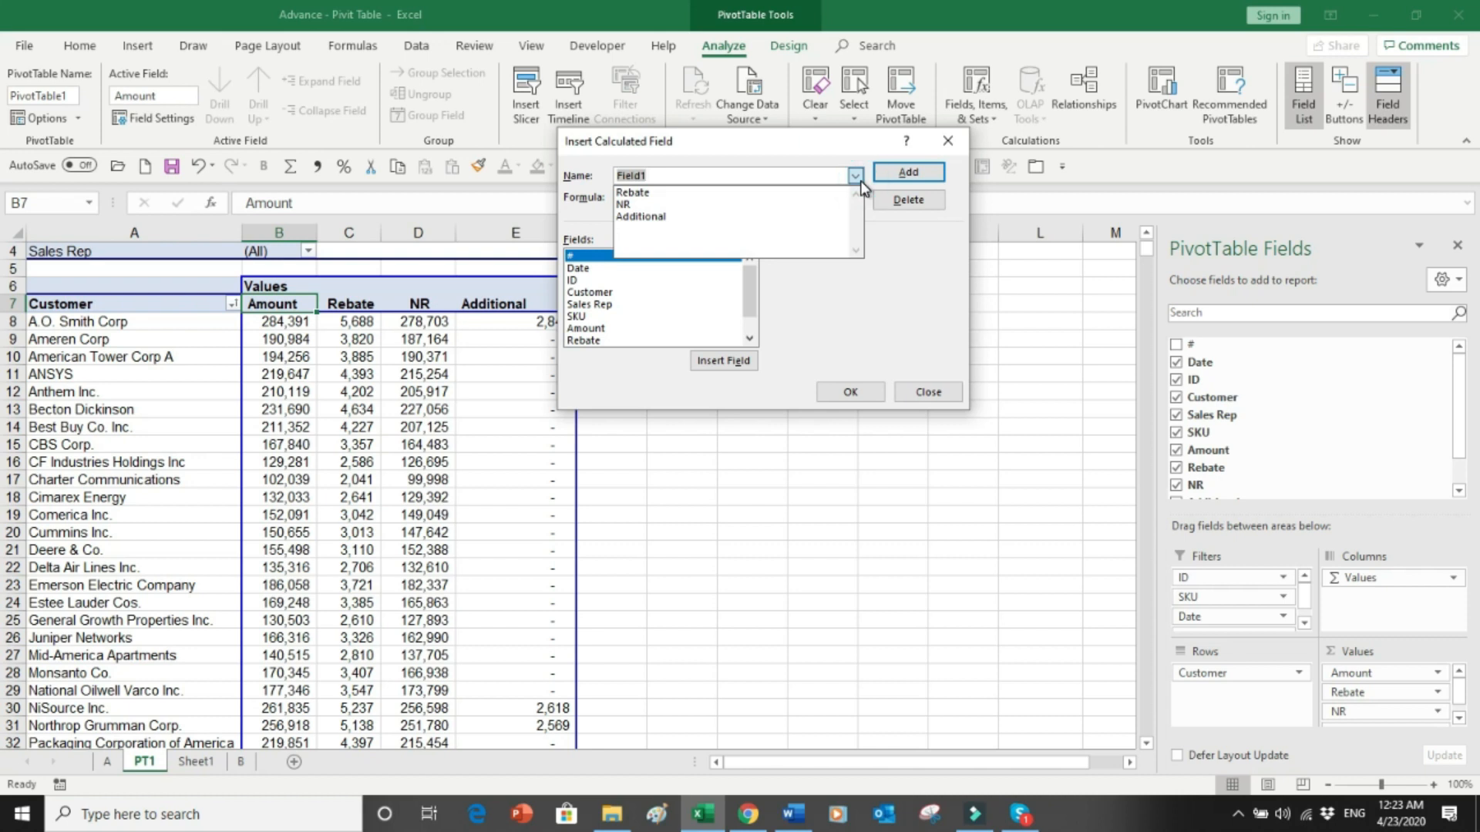
click(721, 205)
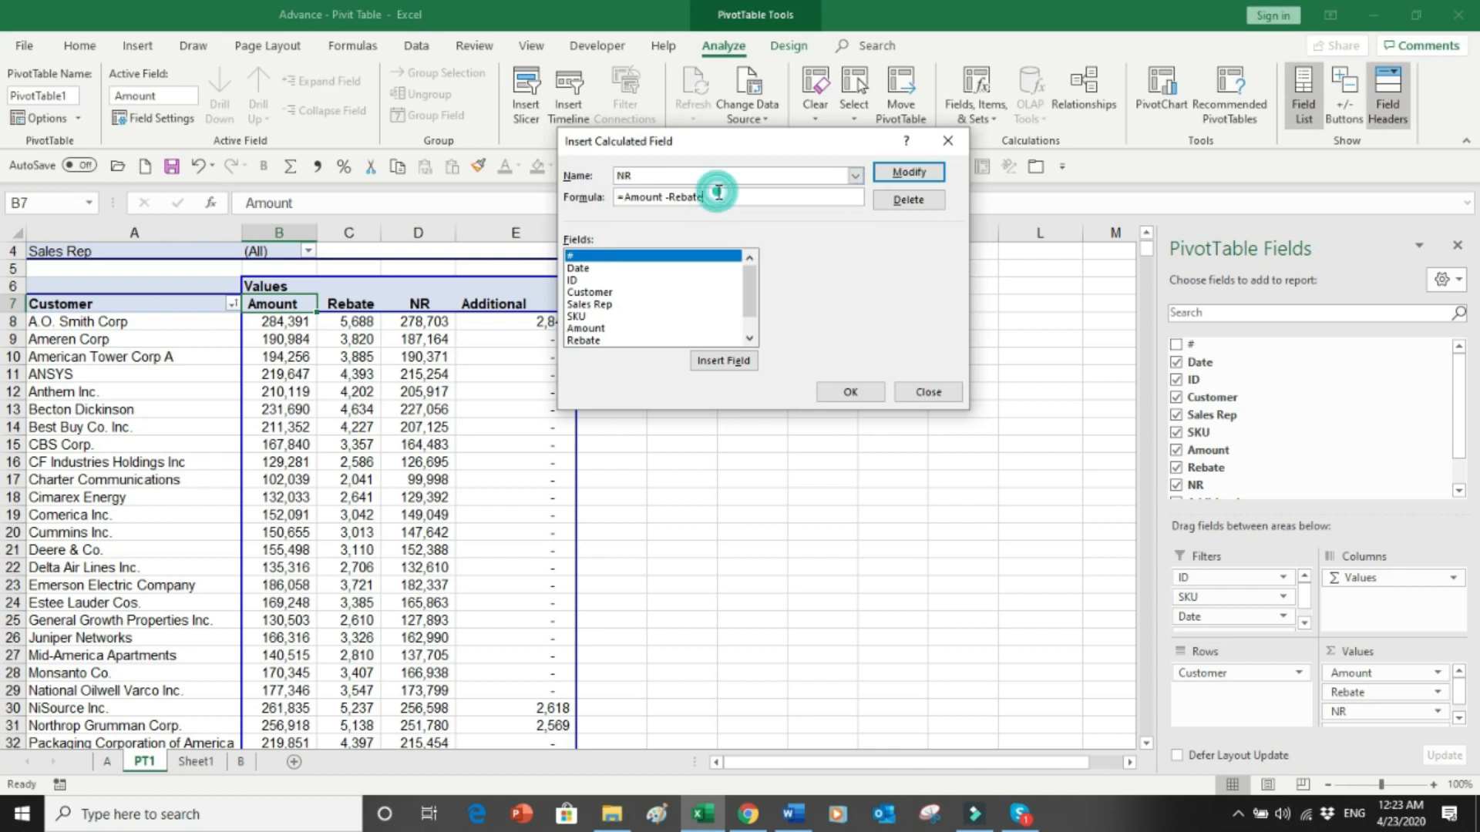
text(-)
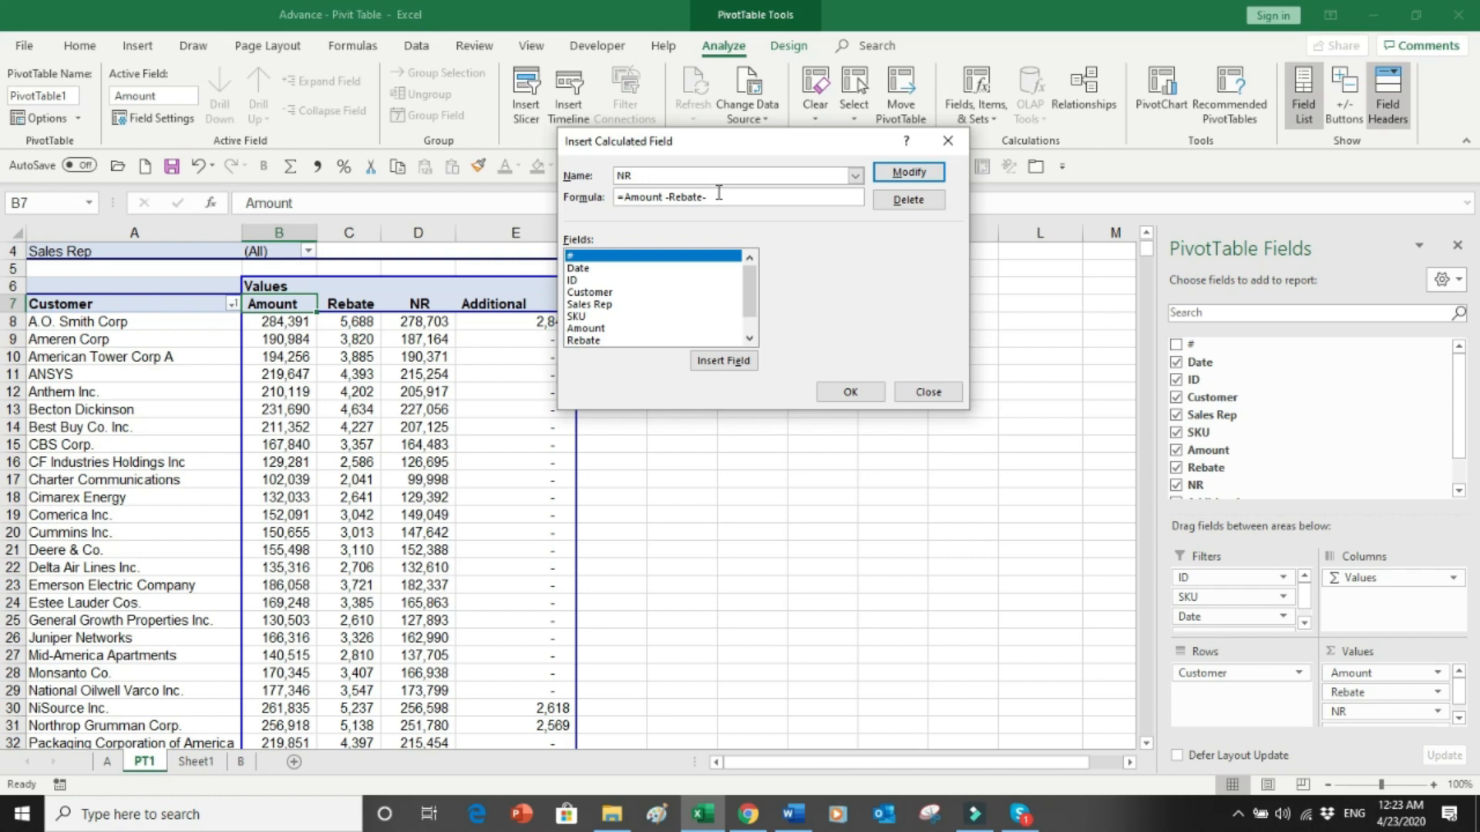
double_click(746, 341)
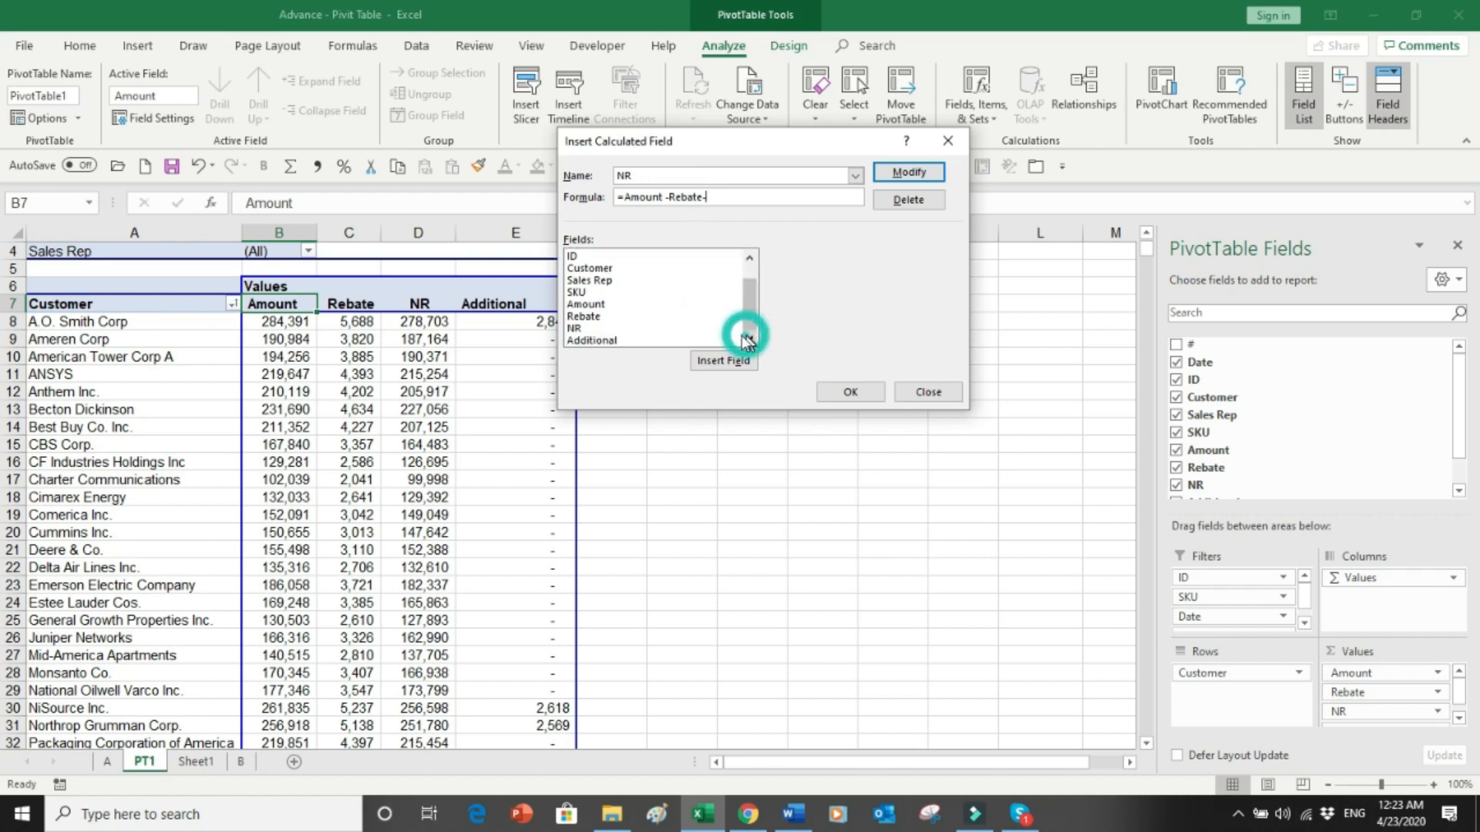
double_click(589, 341)
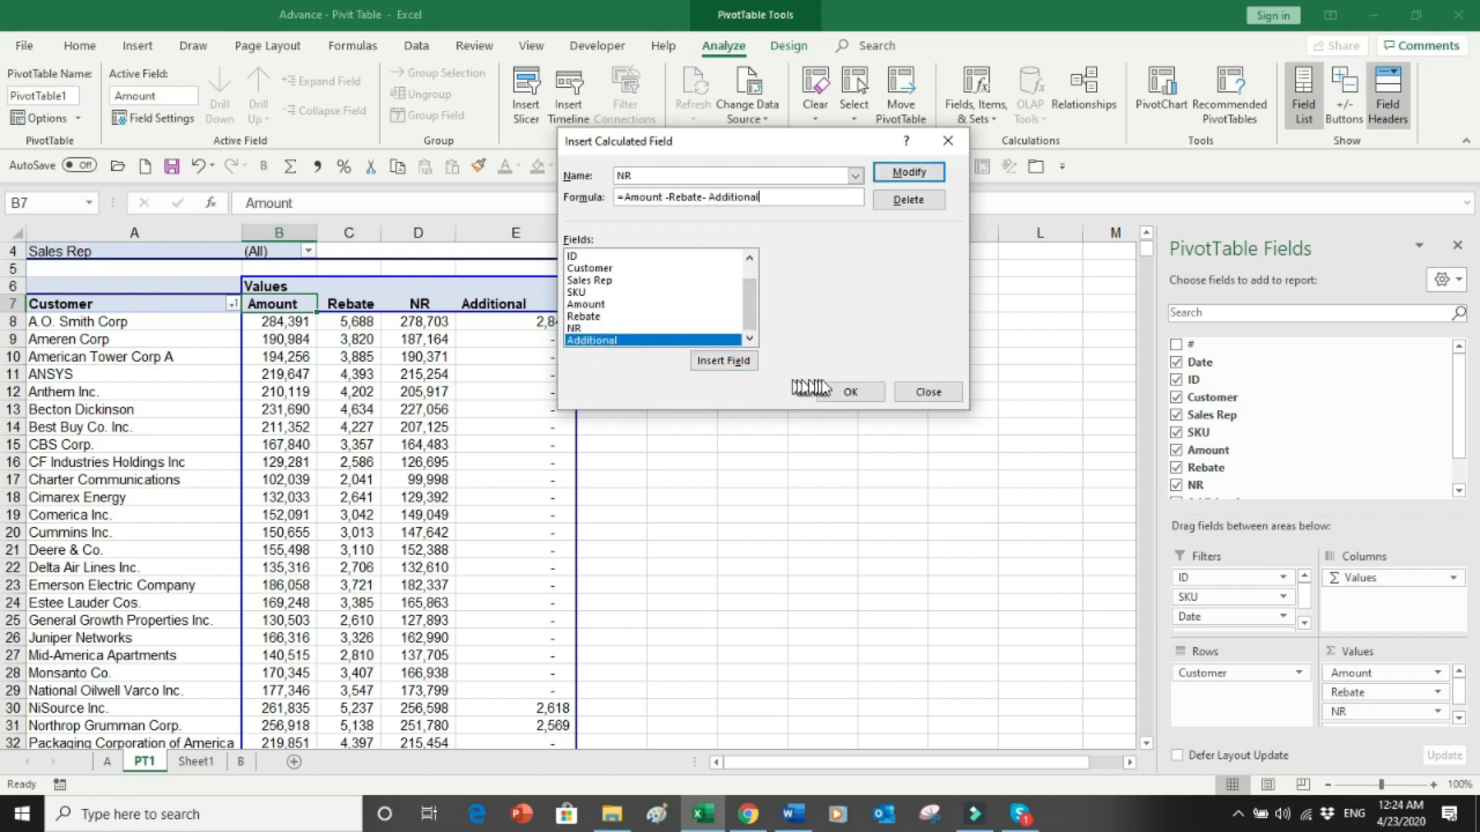
click(847, 394)
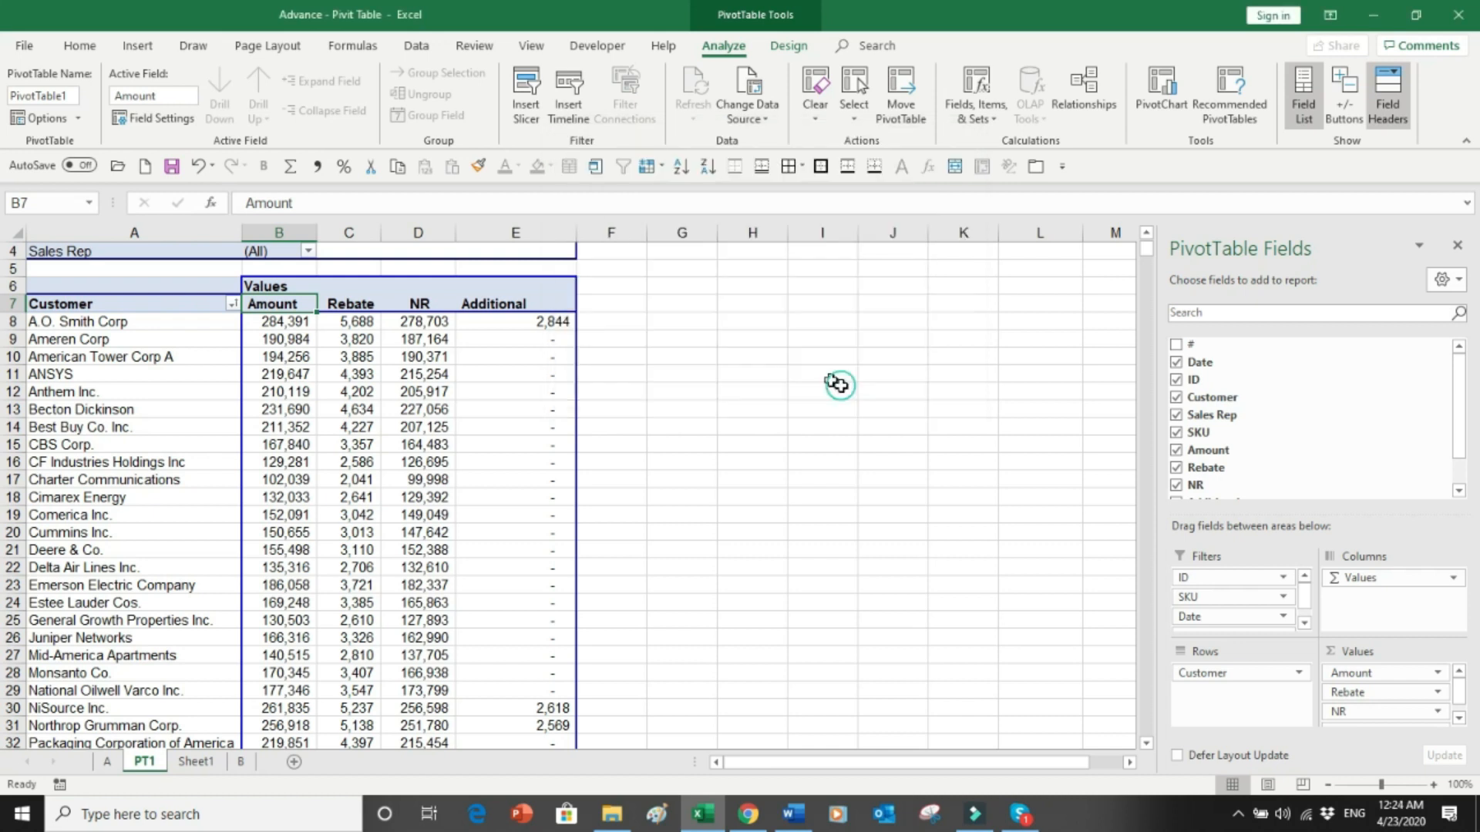
Move the NR value field below Additional so that NR is the last column of the pivot table.
click(421, 304)
right_click(423, 305)
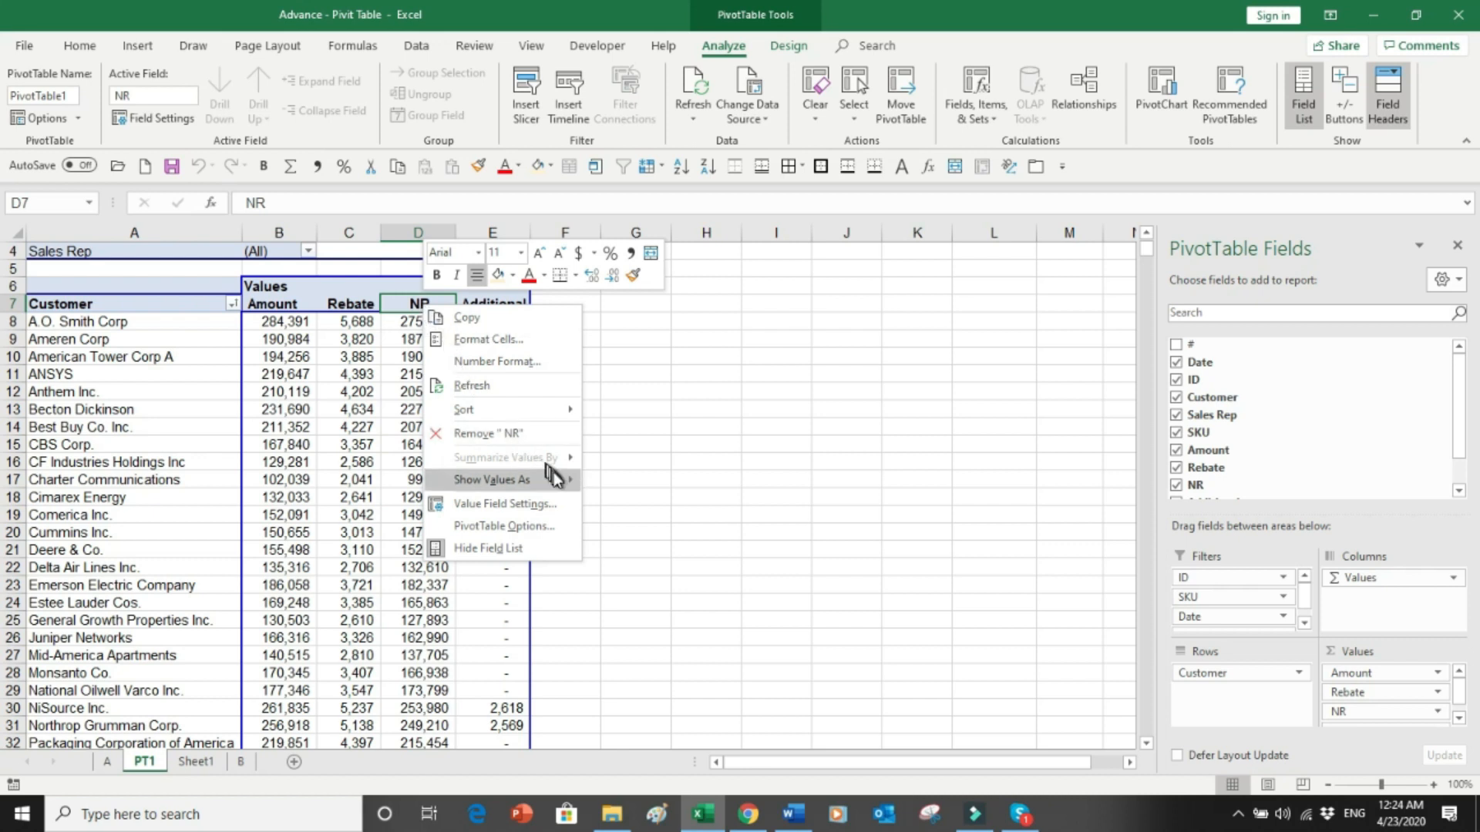
mouse_move(553, 472)
mouse_move(528, 414)
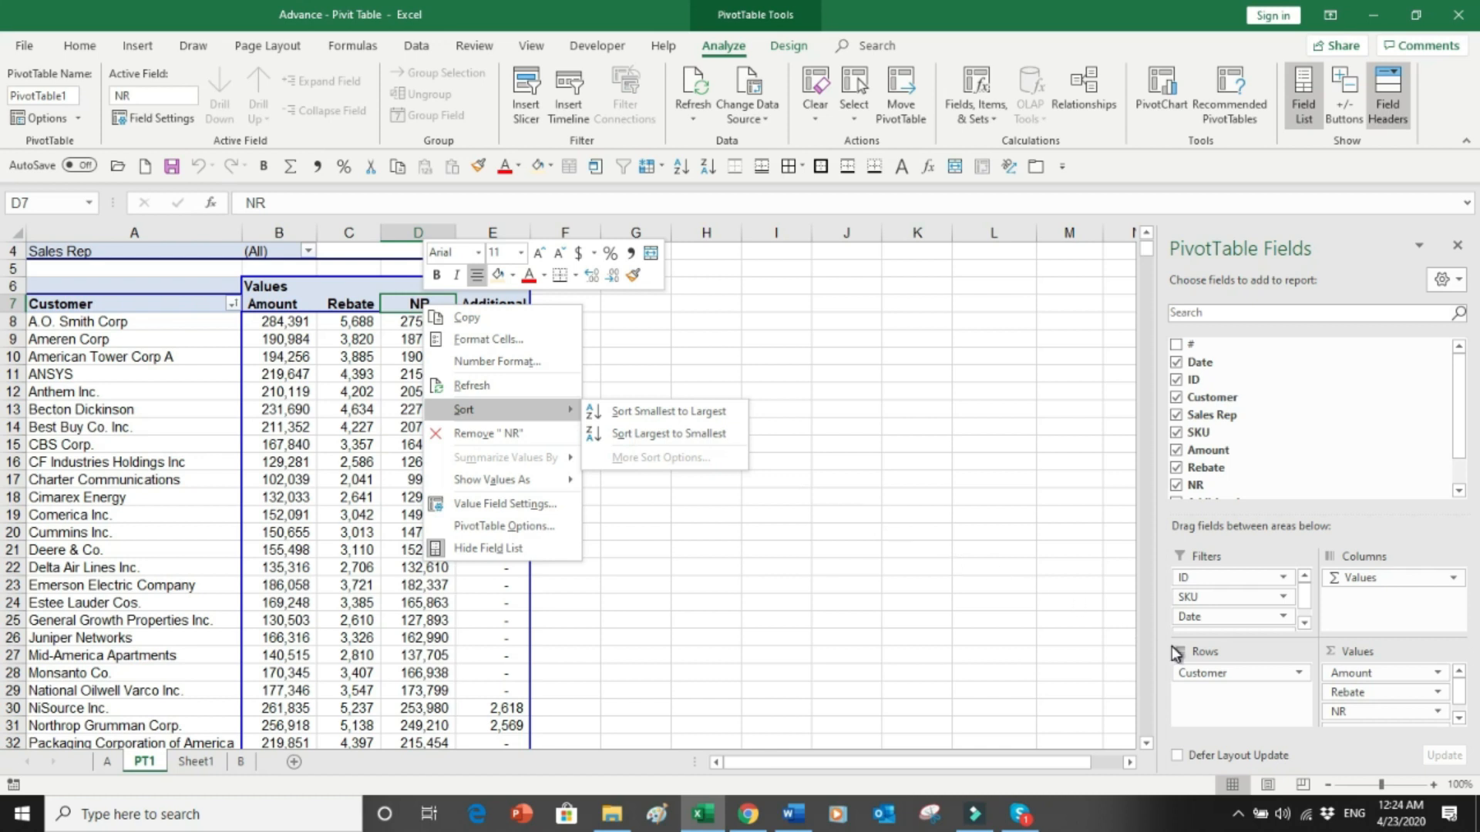
click(1459, 719)
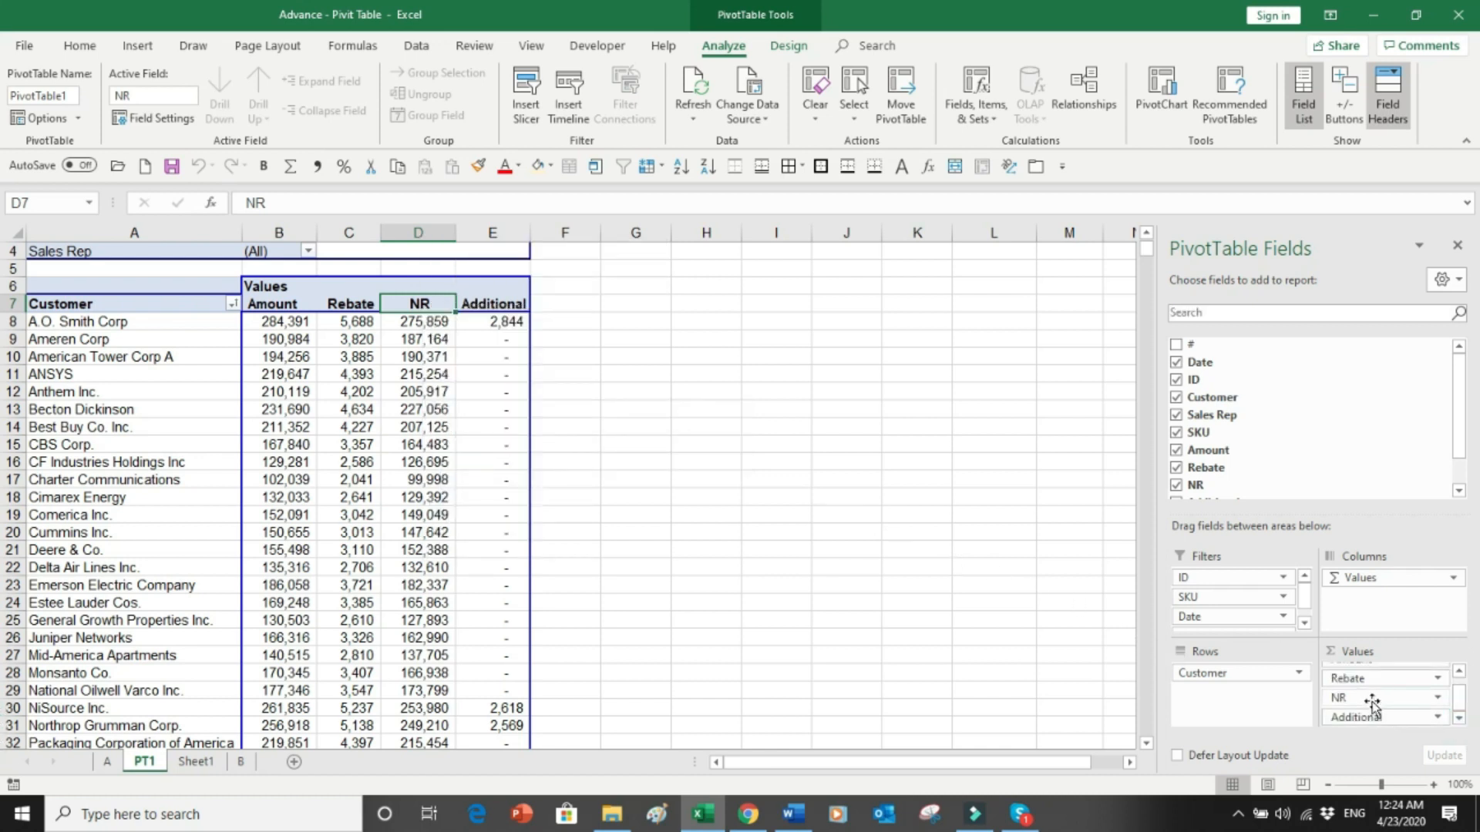
drag(1366, 699, 1371, 729)
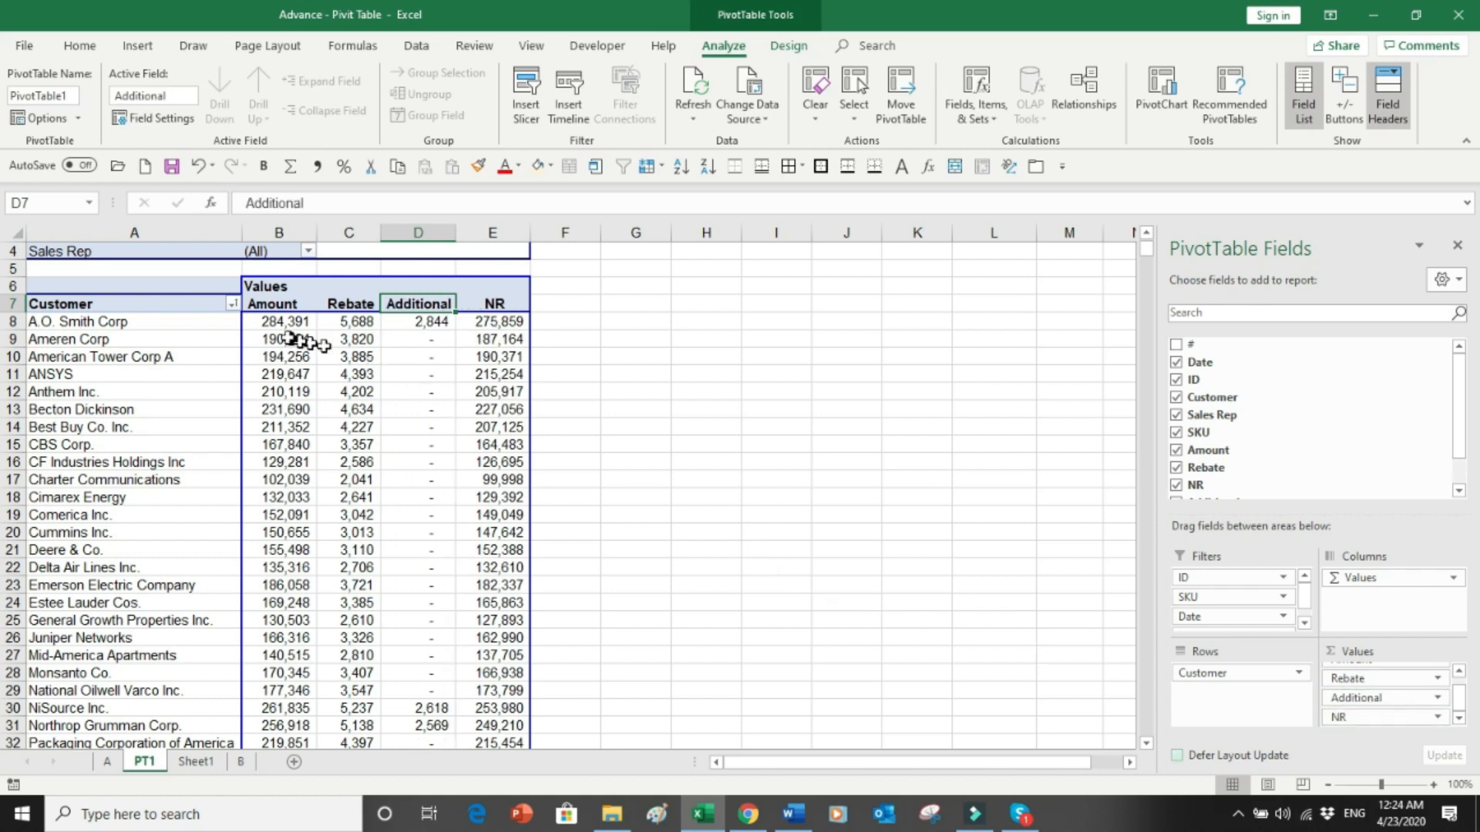
Examine the Amount, Rebate, Additional and NR values for the first customers in the pivot table, column by column.
drag(286, 338, 282, 445)
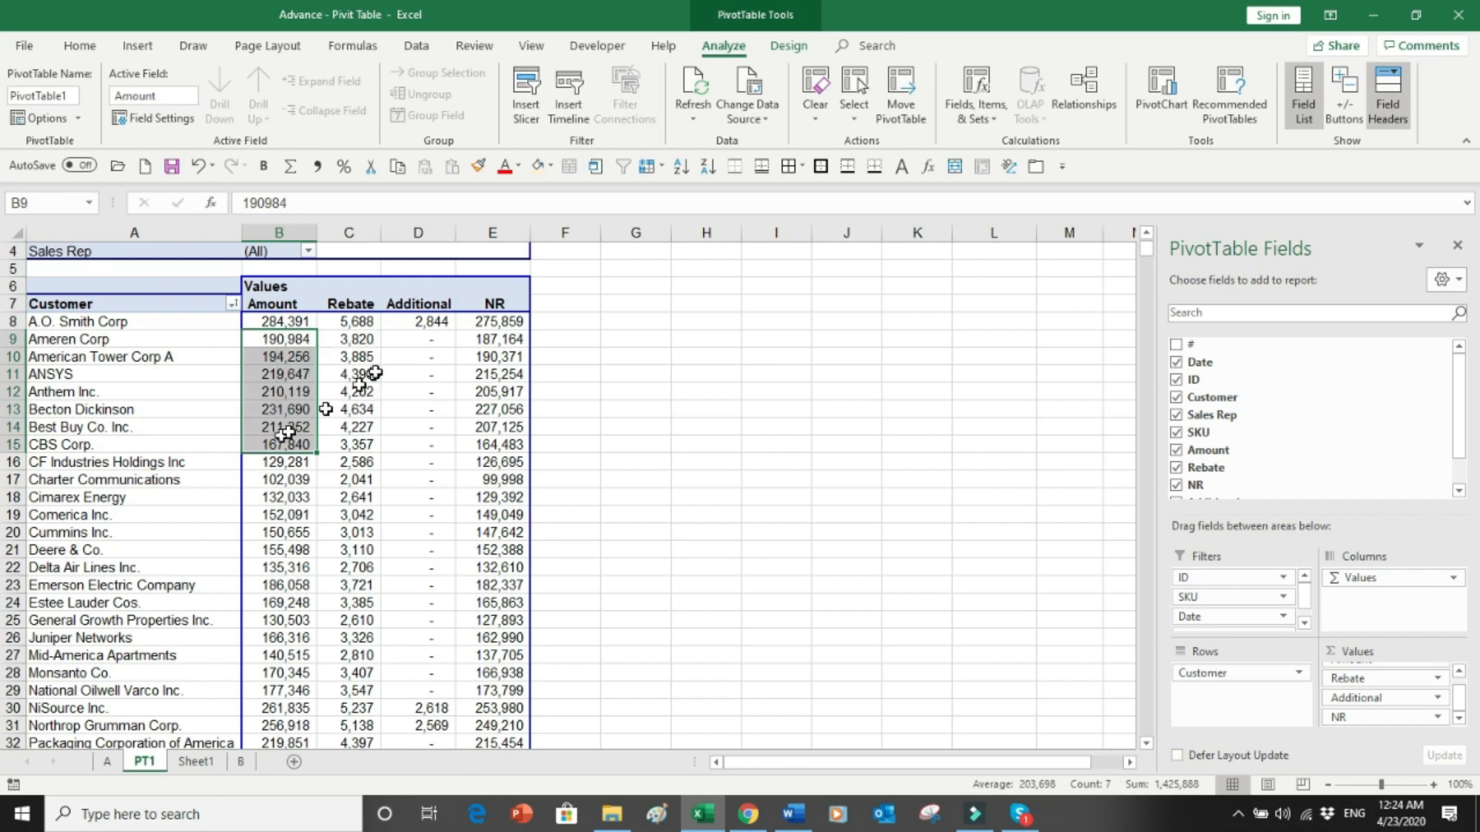
drag(362, 340, 364, 460)
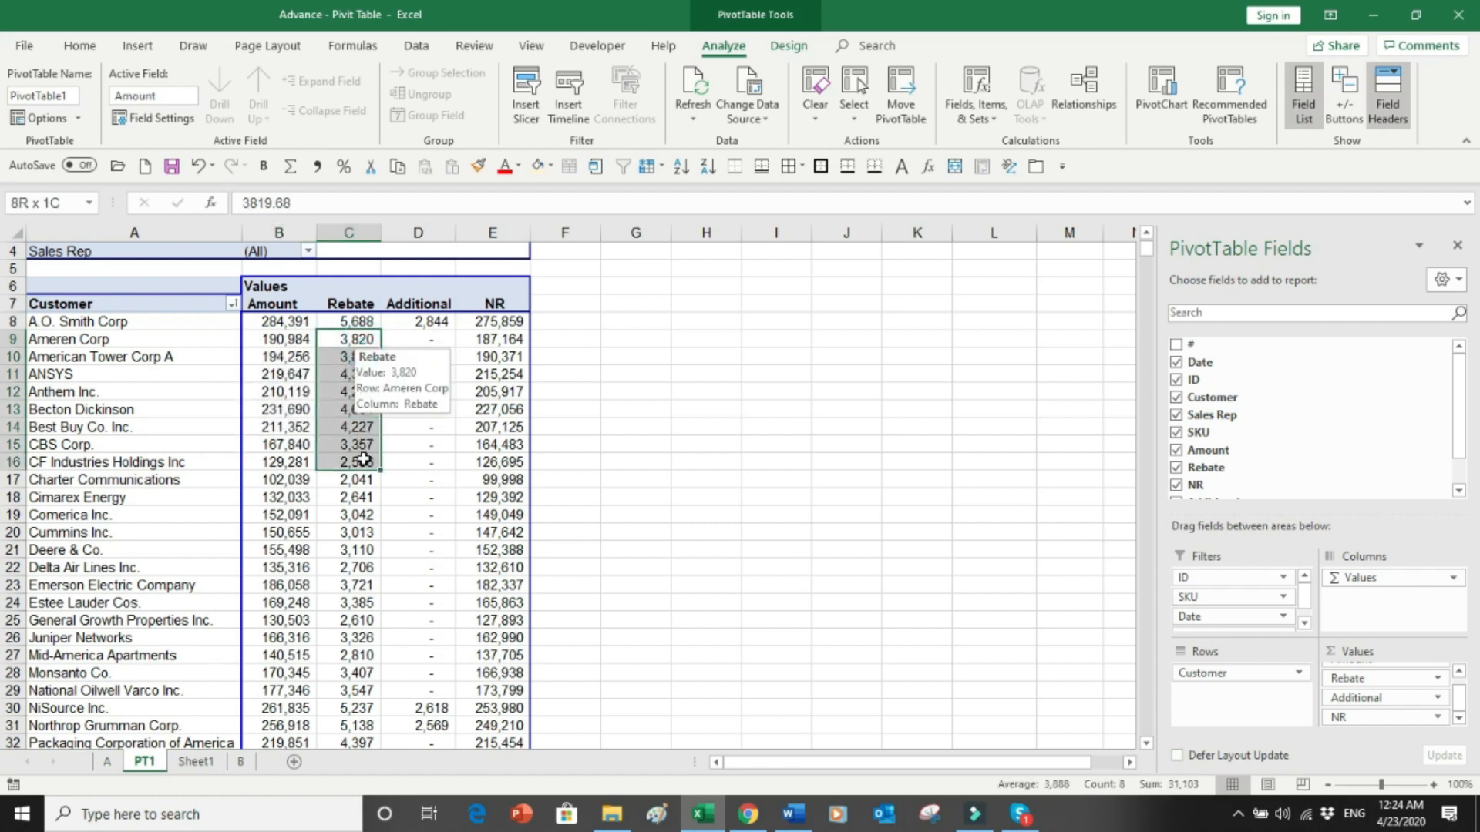
drag(433, 323, 432, 473)
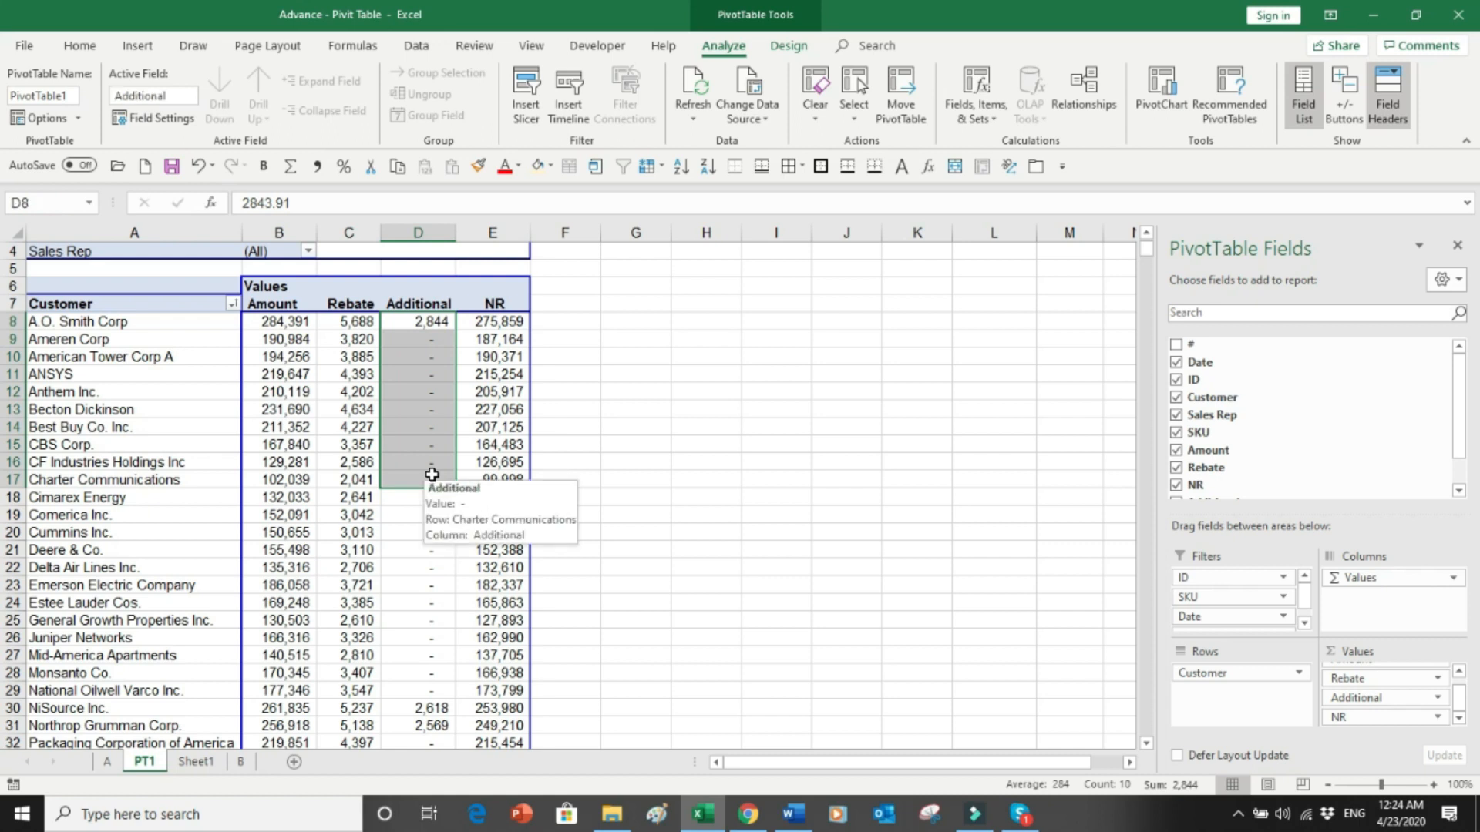
drag(494, 339, 499, 467)
key(Down)
key(Down)
key(Down)
key(Down)
key(Down)
key(Down)
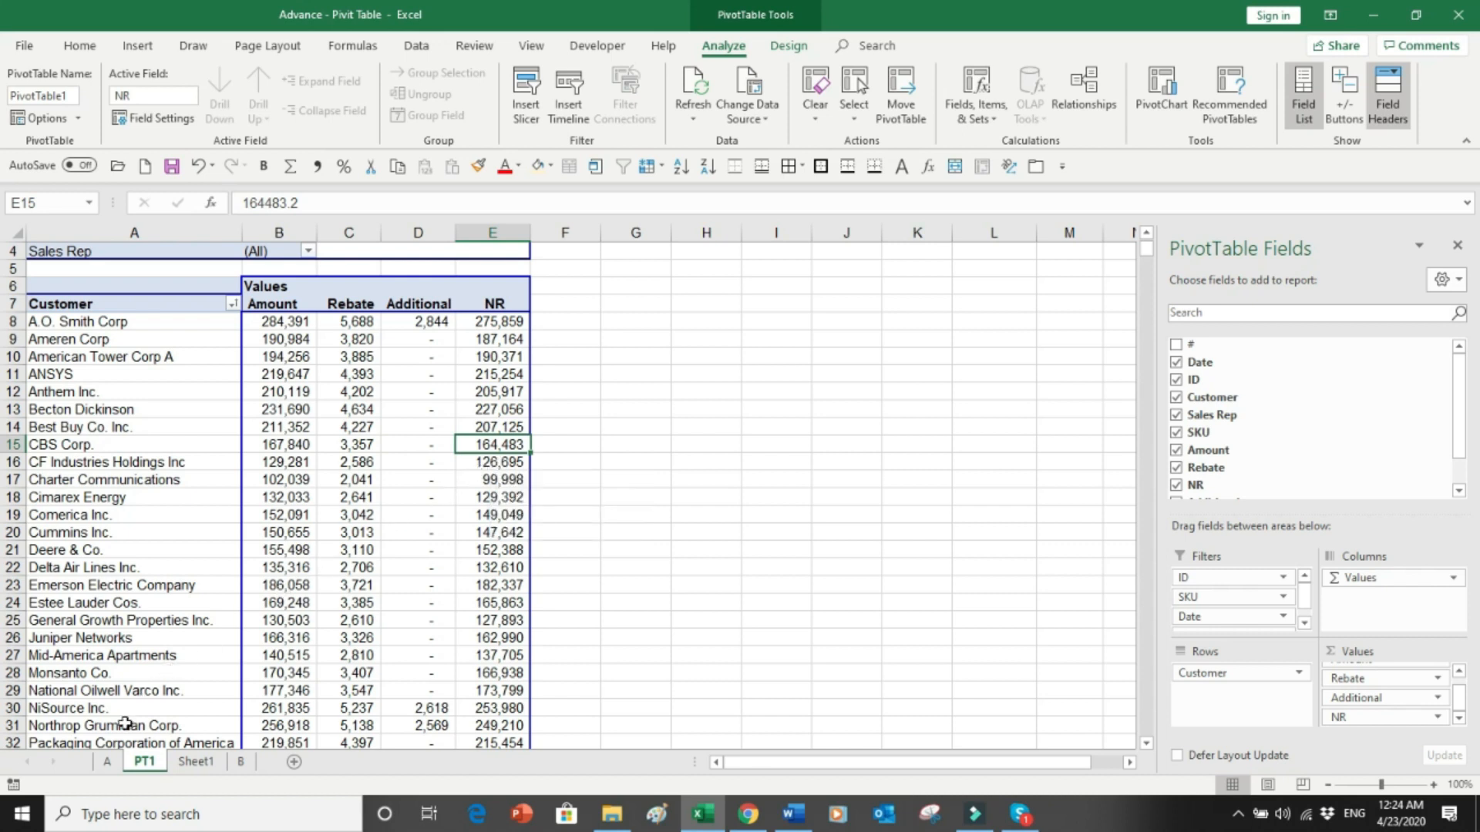
Open sheet A and select the block containing the list of pivot table uses, from Sort to Internal Calculations.
click(107, 761)
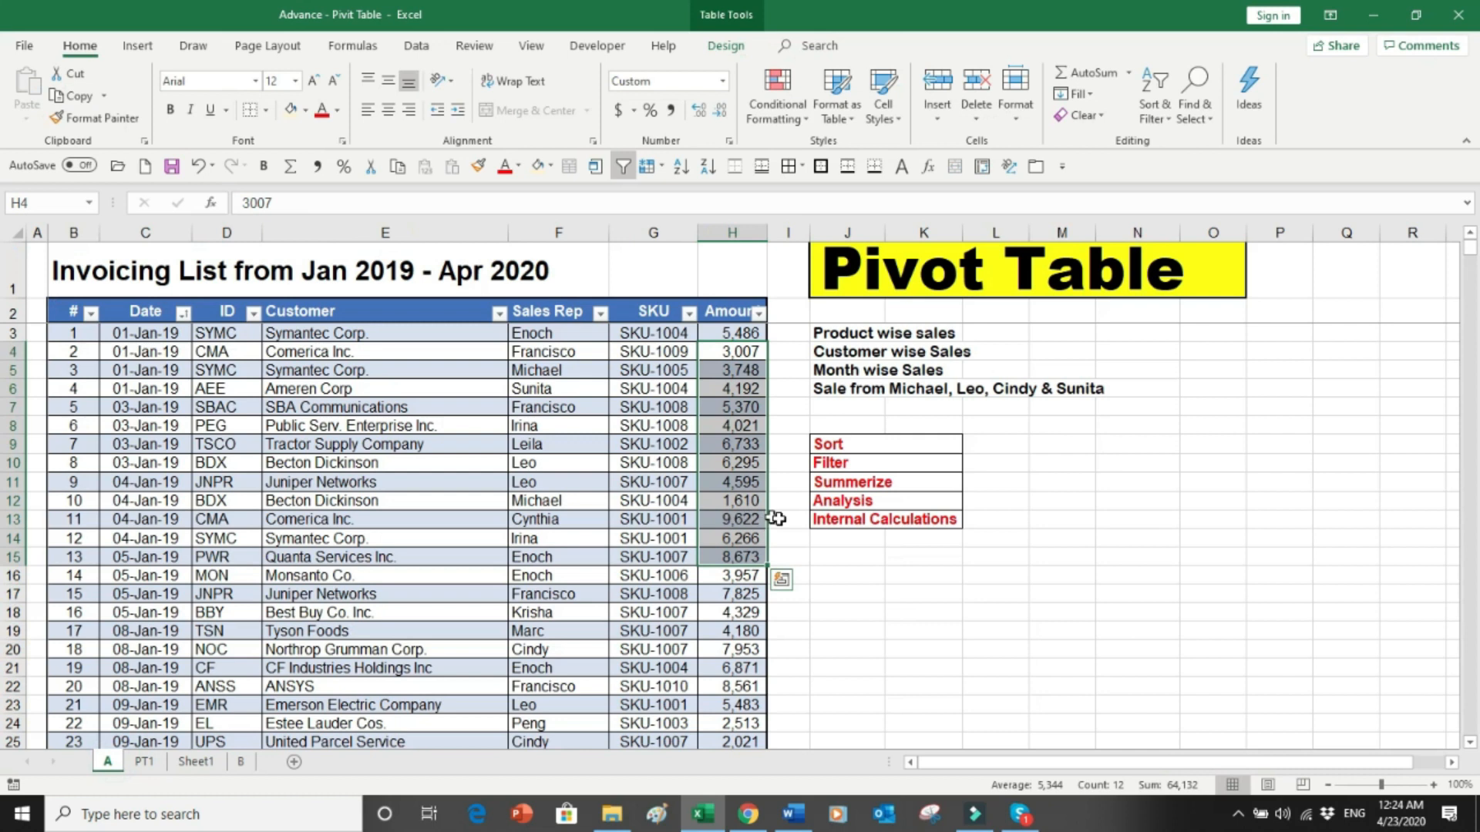
click(913, 559)
drag(984, 435, 854, 543)
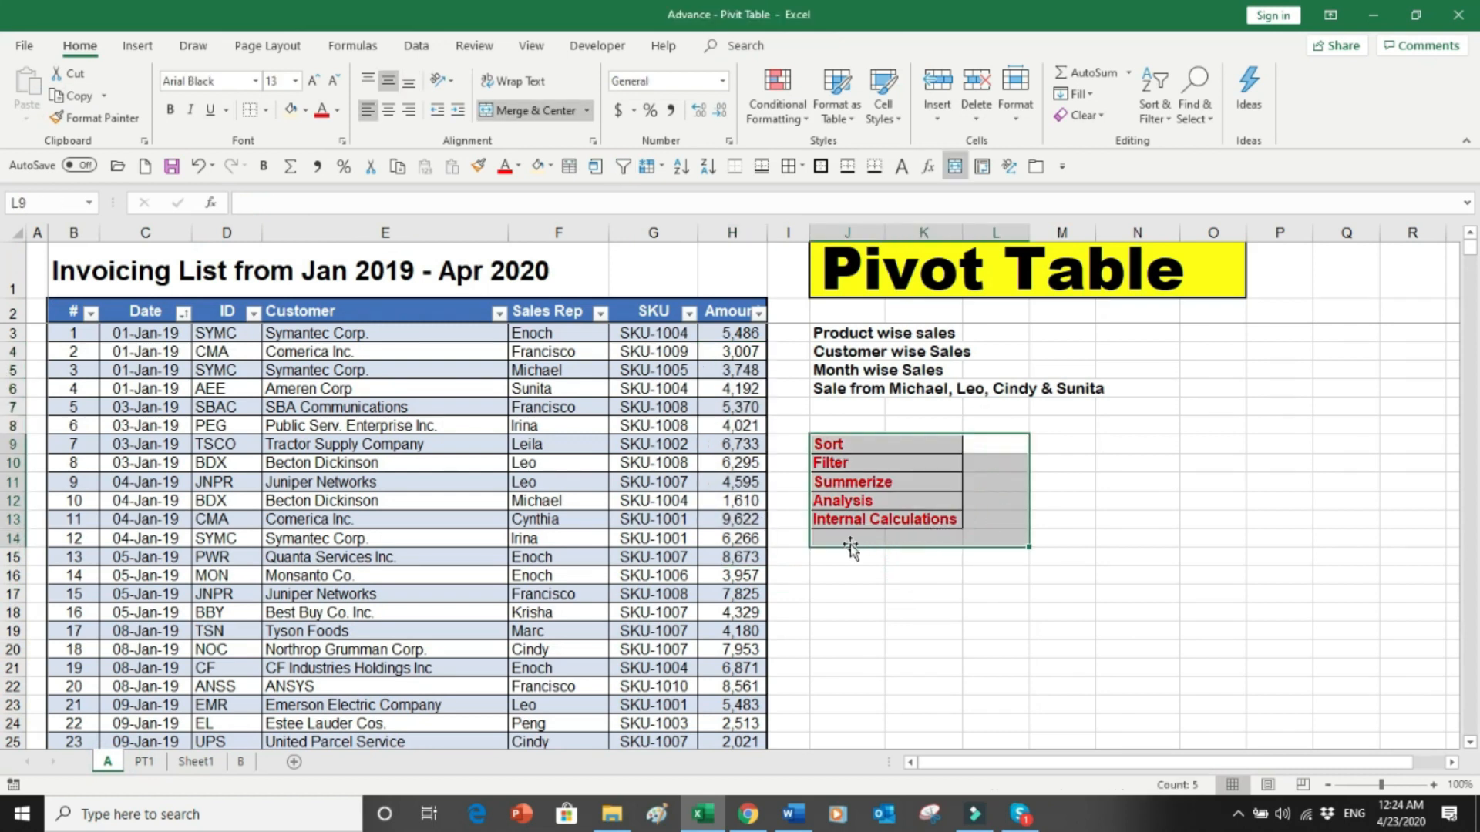
Review the pivot table on PT1 and the source data on sheet B, ending on the company revenue pivot table in Sheet1.
click(155, 761)
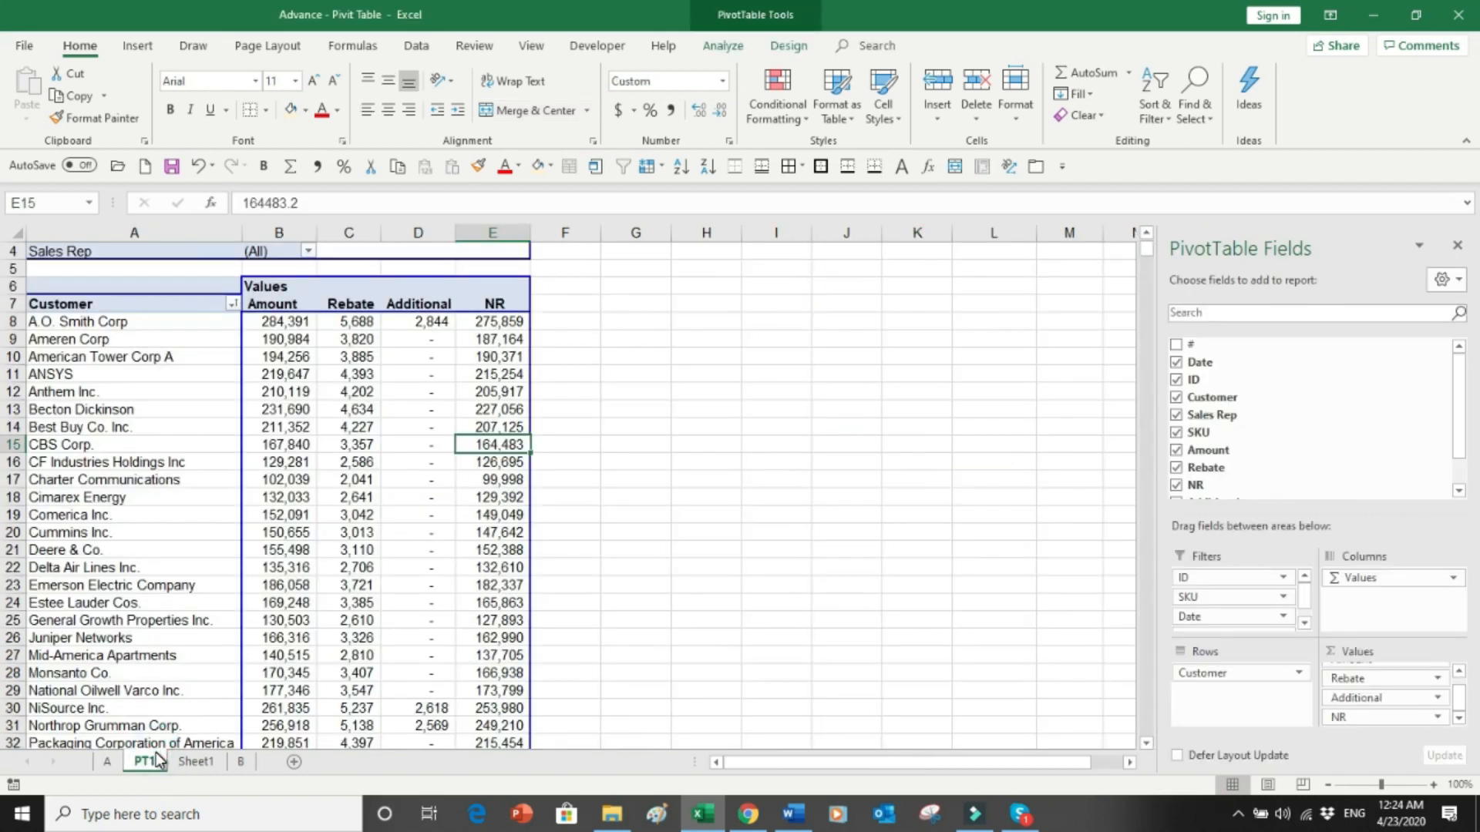
click(196, 761)
click(241, 760)
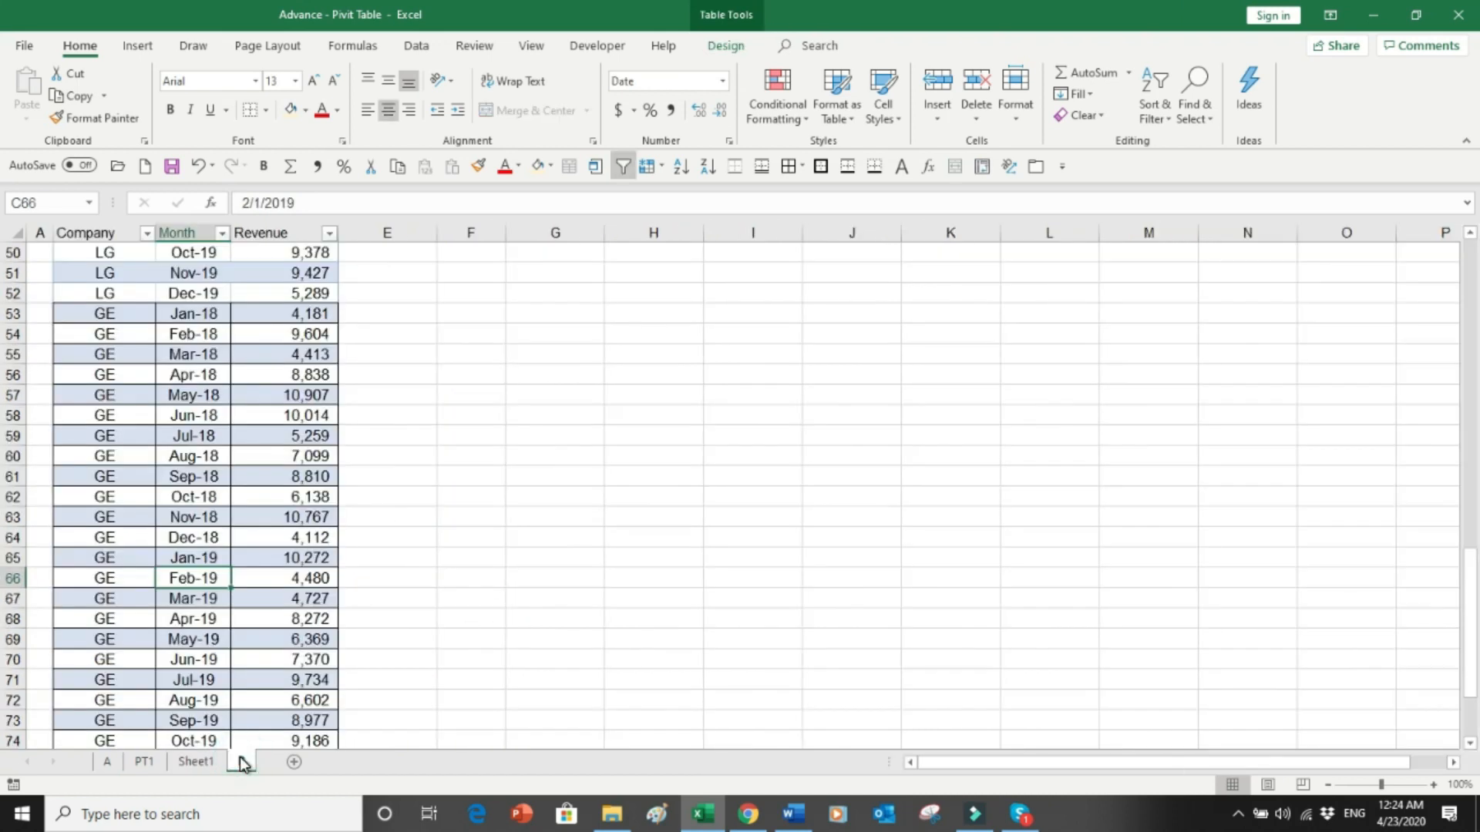
click(200, 762)
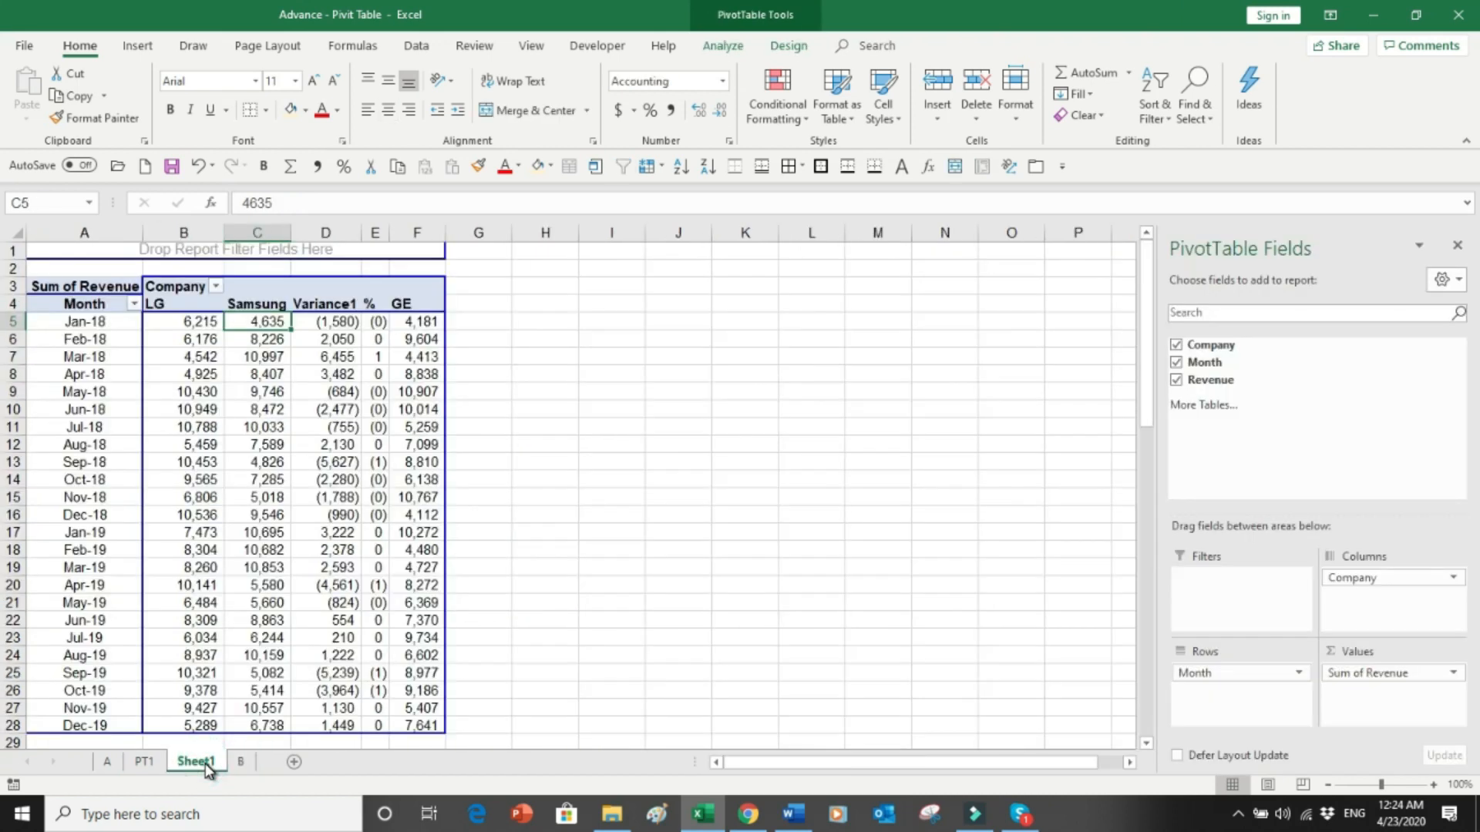
key(Up)
key(Down)
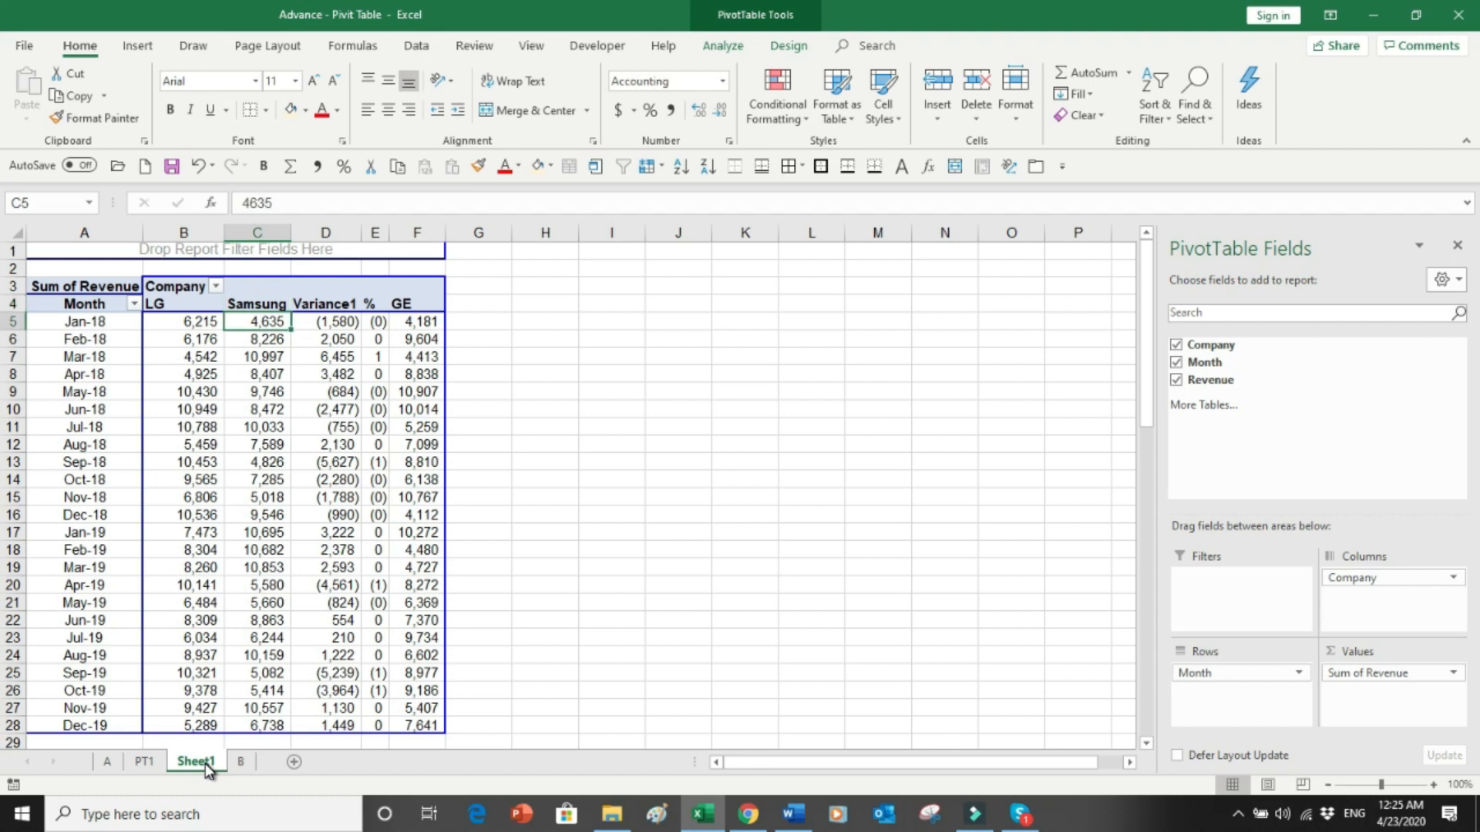